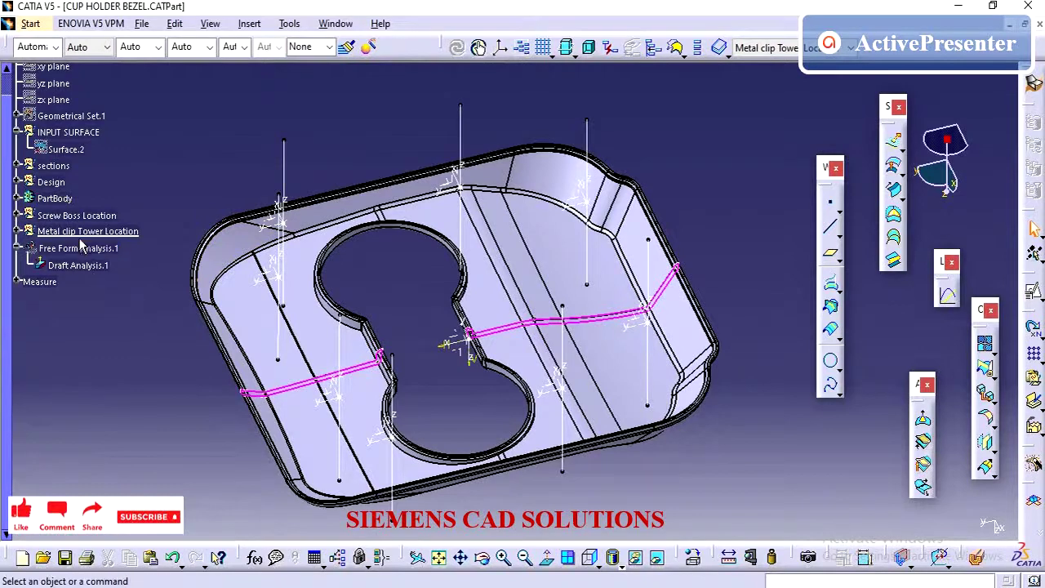
Step: Define the Screw Boss Location geometrical set as the in-work object
left_click(252, 24)
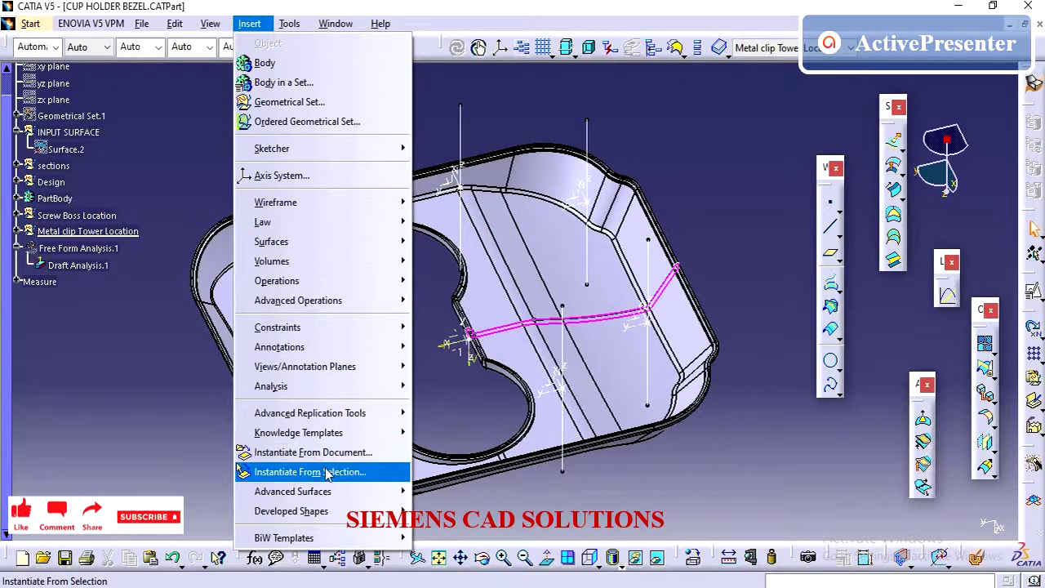
left_click(114, 214)
left_click(111, 215)
right_click(106, 217)
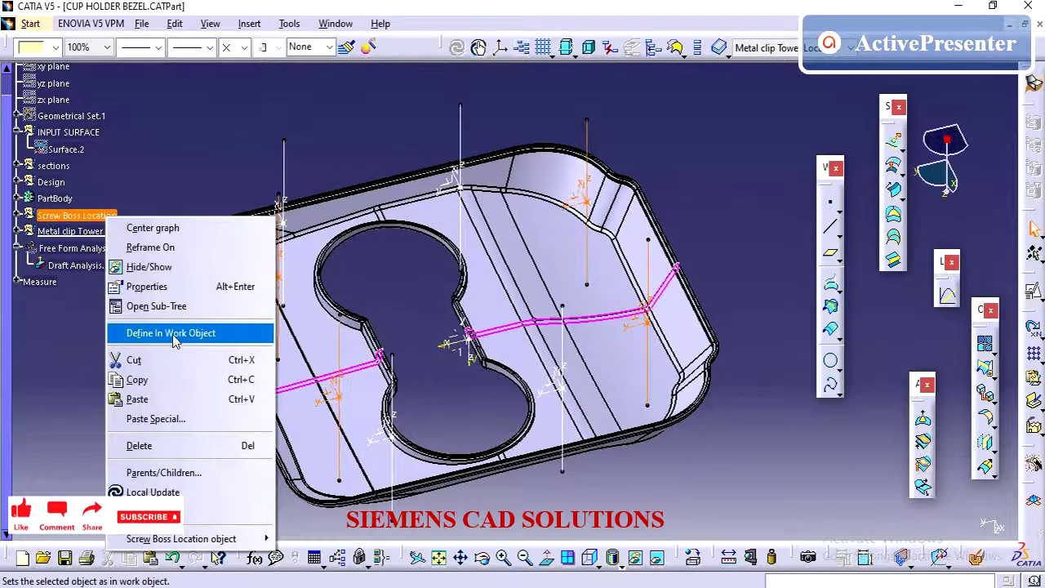
left_click(174, 333)
Step: Try to pick PowerCopy.1 in the Screw Boss Power copy part as the template, returning to the CUP HOLDER BEZEL part
left_click(247, 24)
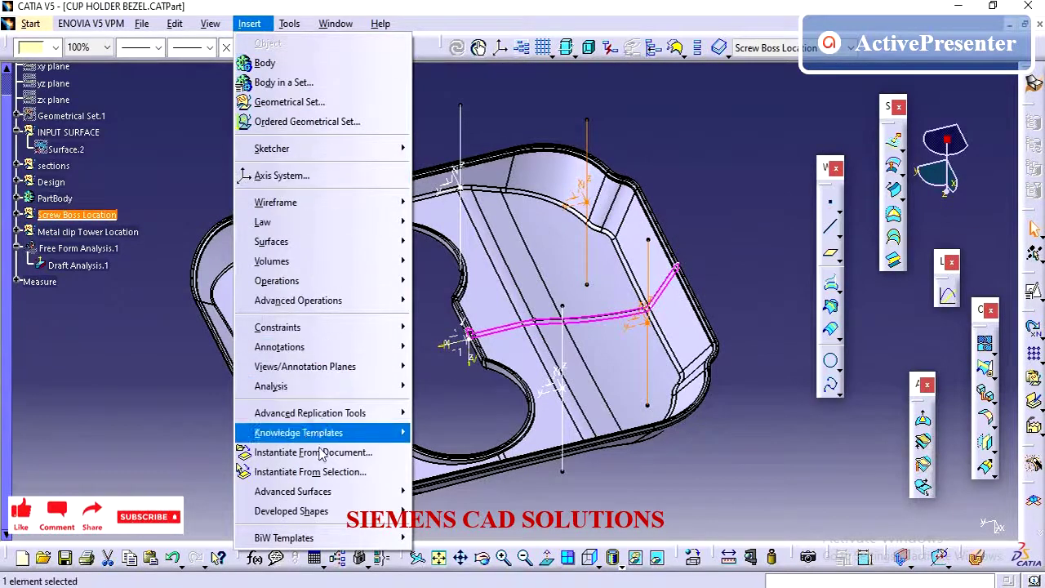
left_click(294, 453)
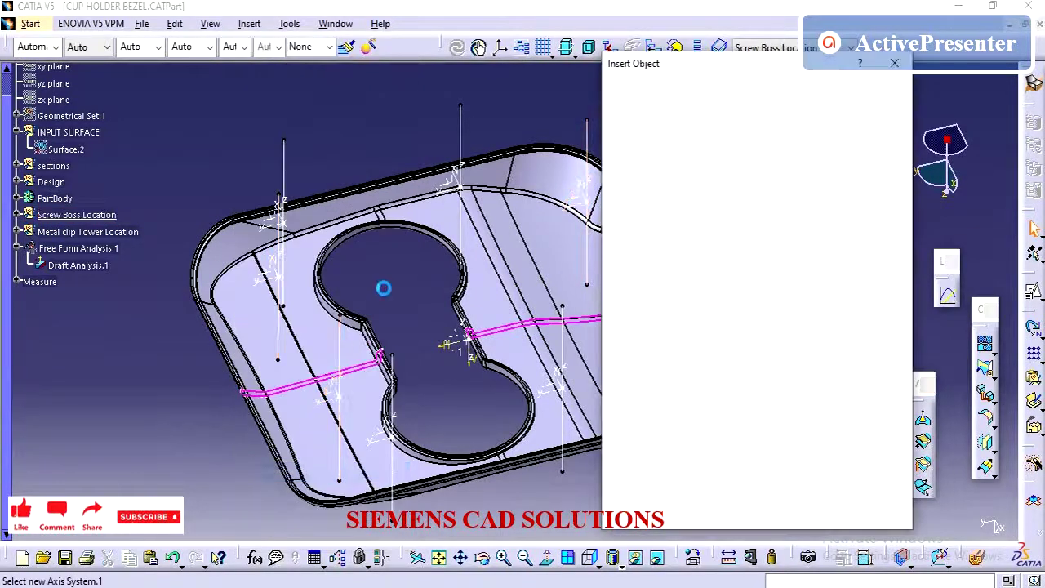
left_click(333, 23)
left_click(367, 148)
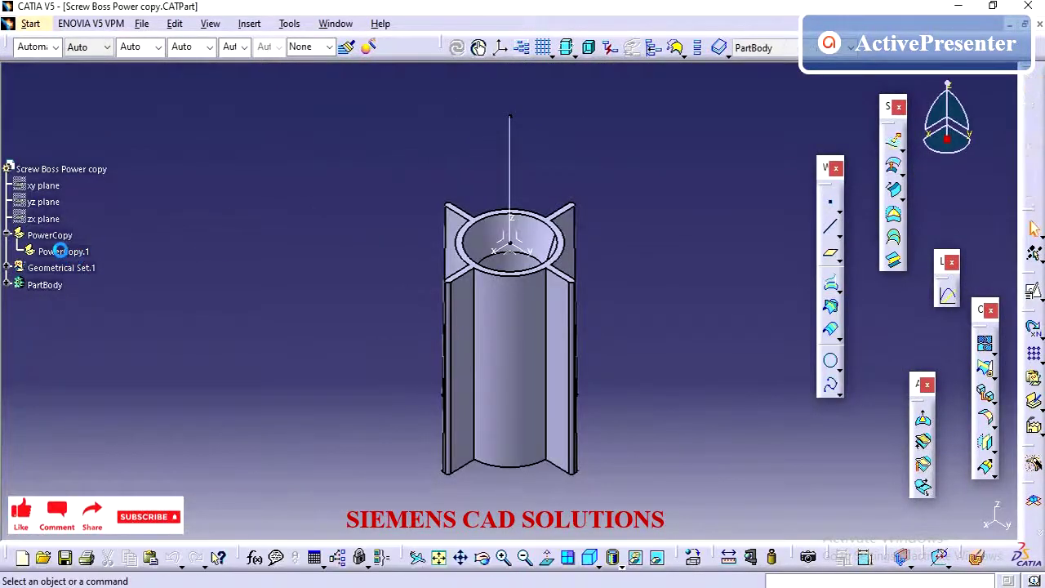
left_click(85, 253)
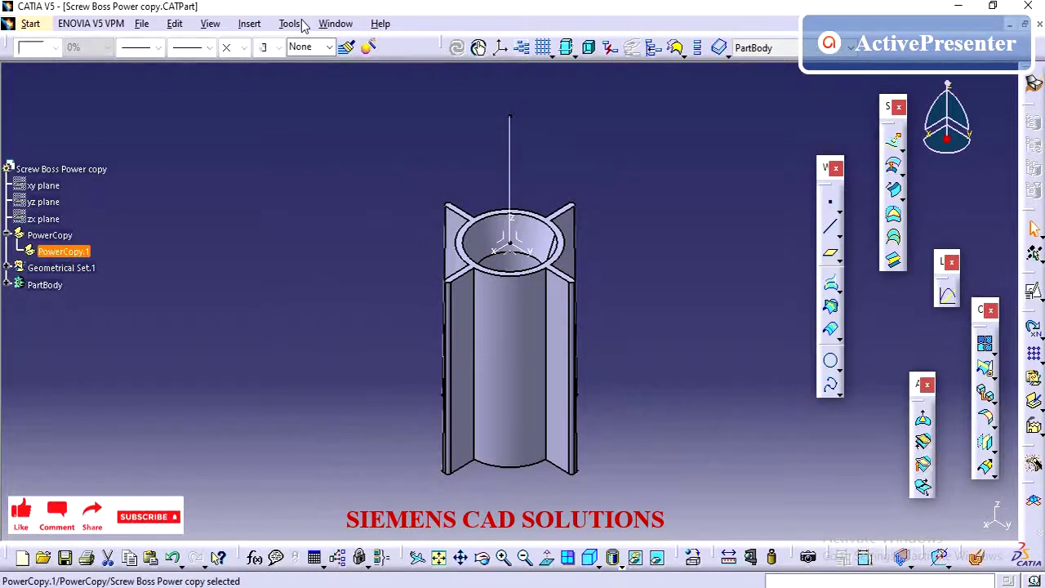
left_click(333, 23)
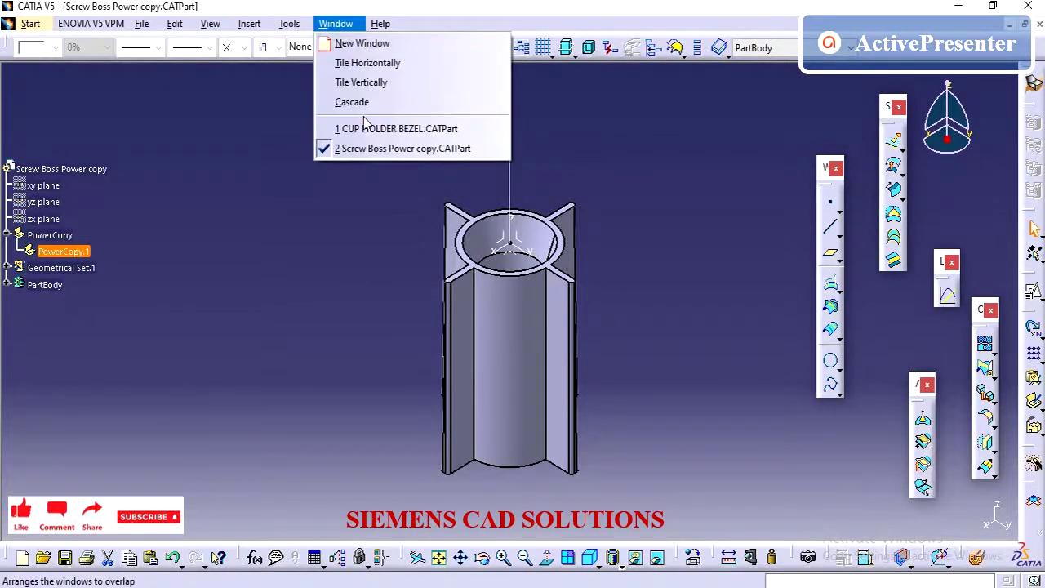
left_click(361, 127)
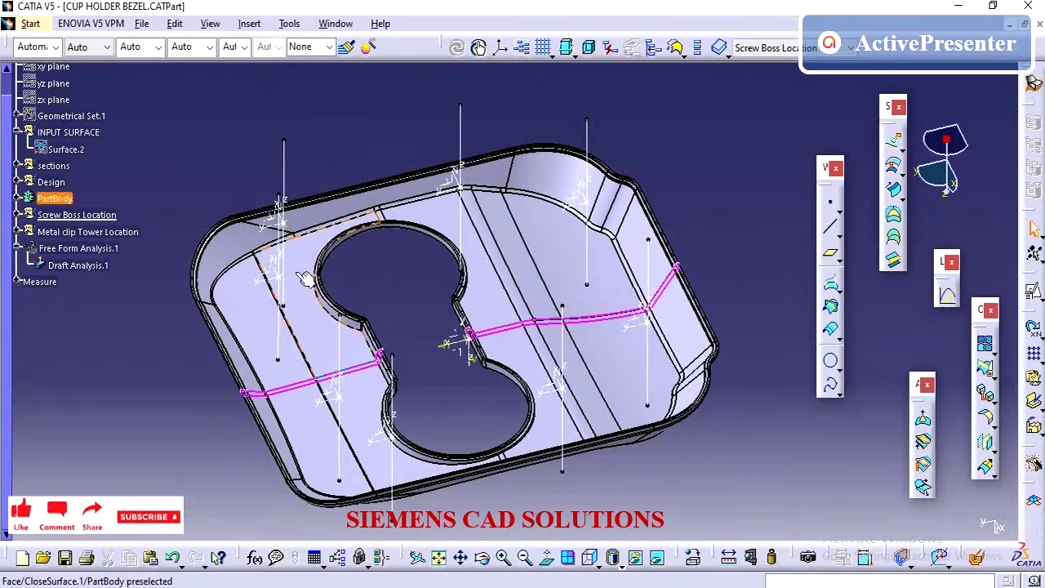
left_click(77, 215)
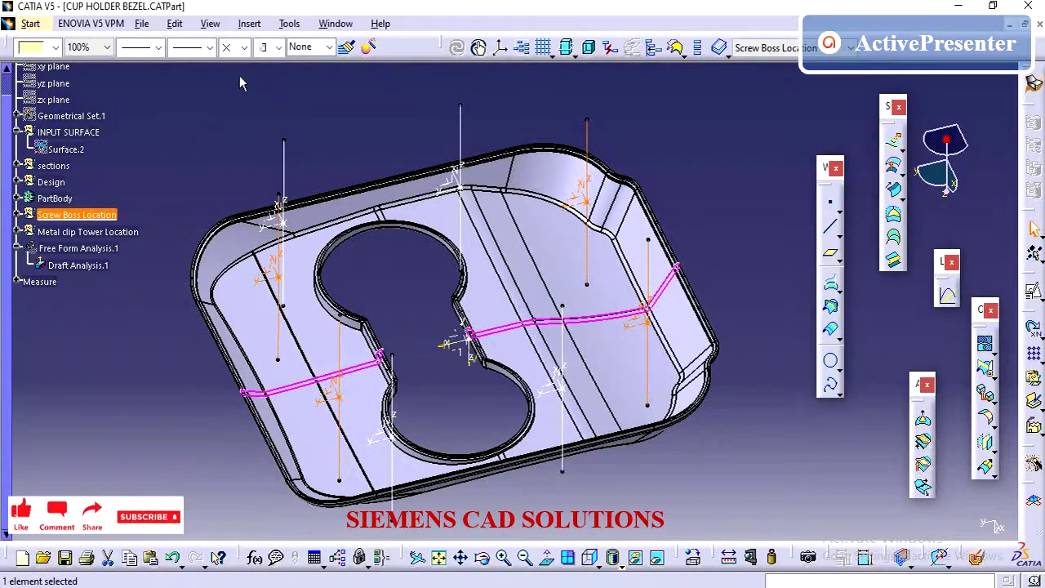
left_click(290, 24)
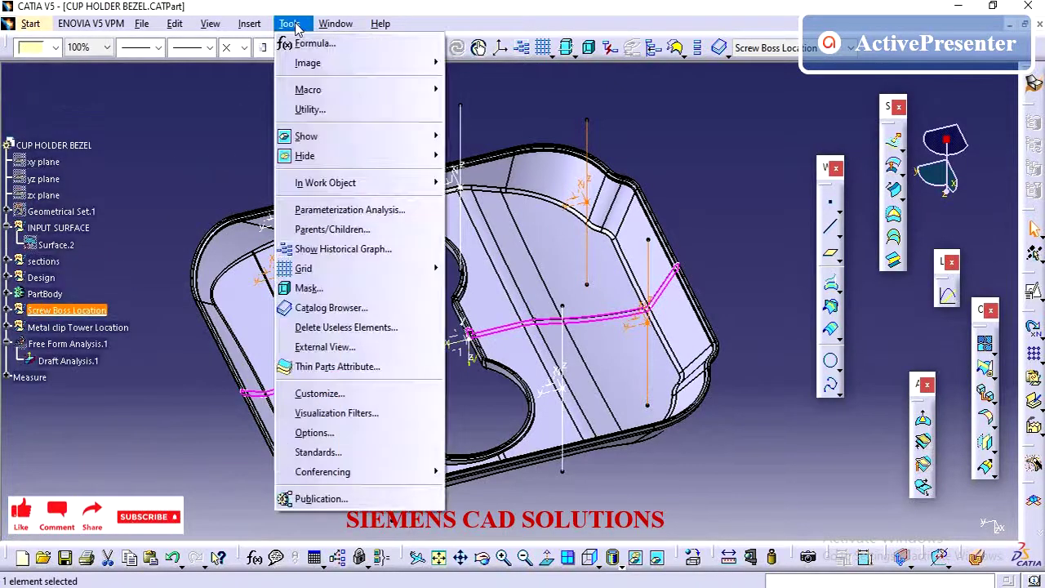
mouse_move(247, 28)
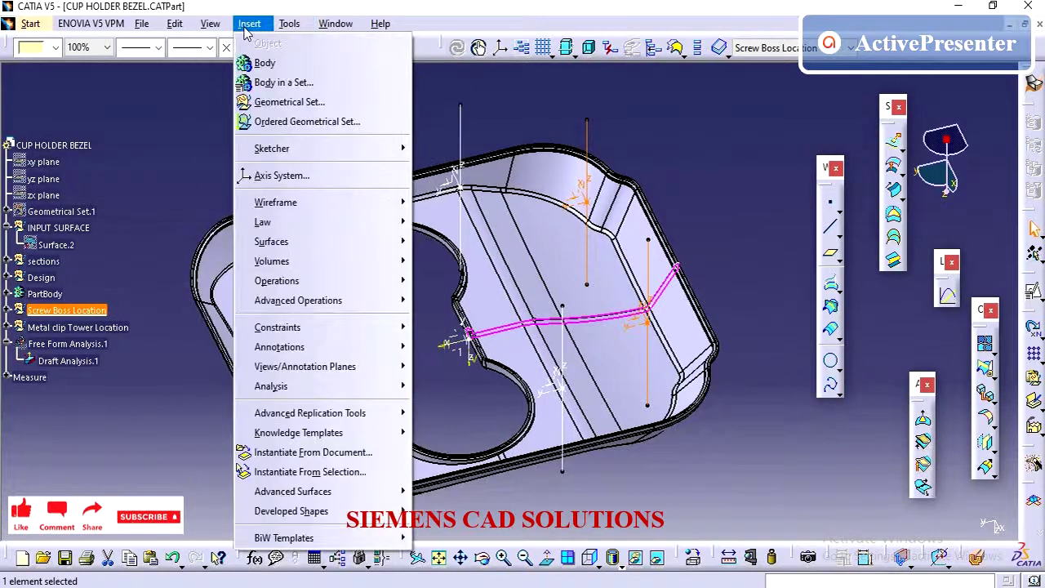
left_click(343, 478)
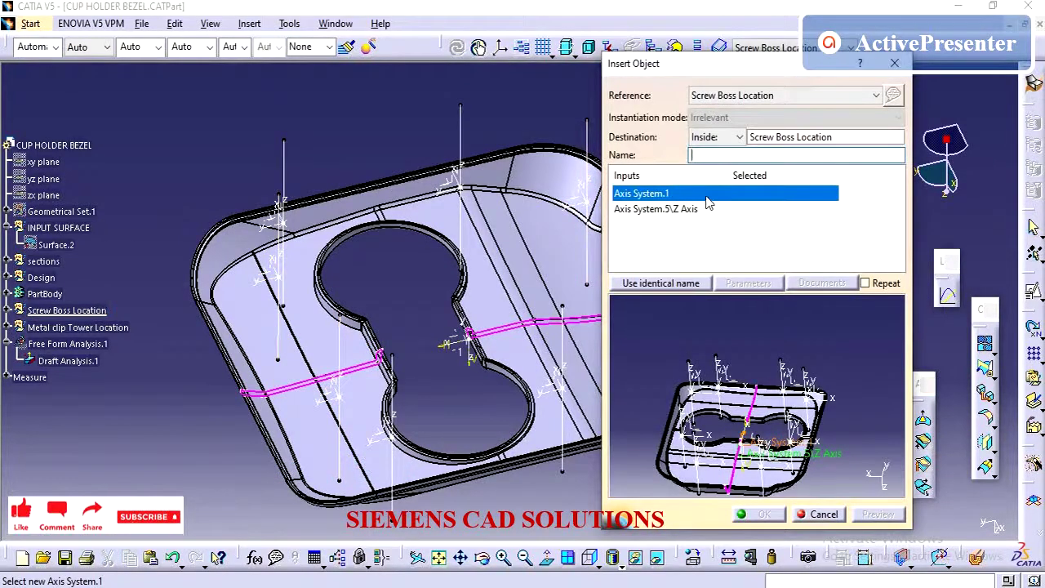
left_click(777, 140)
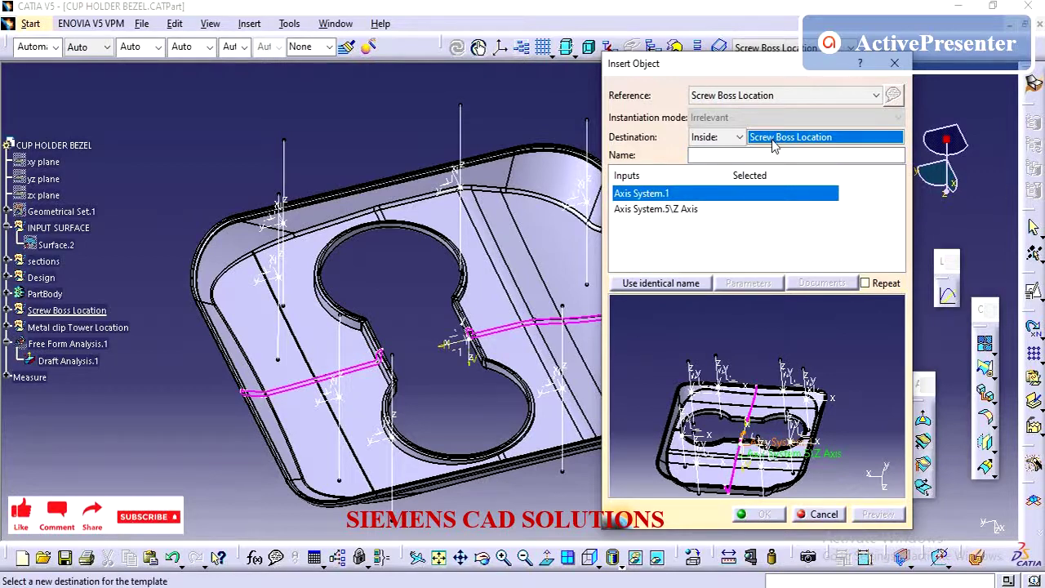
left_click(763, 95)
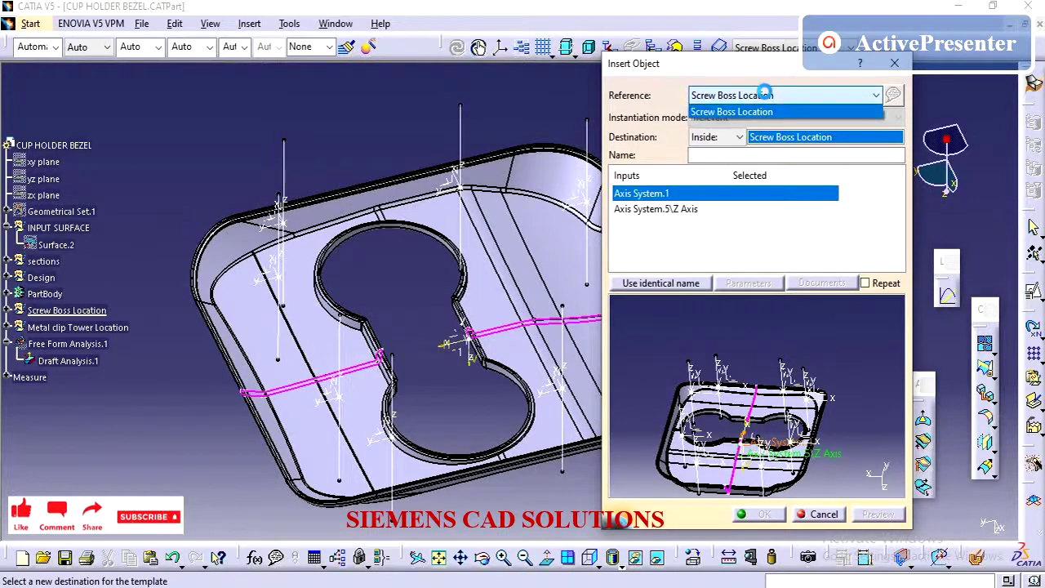
left_click(763, 92)
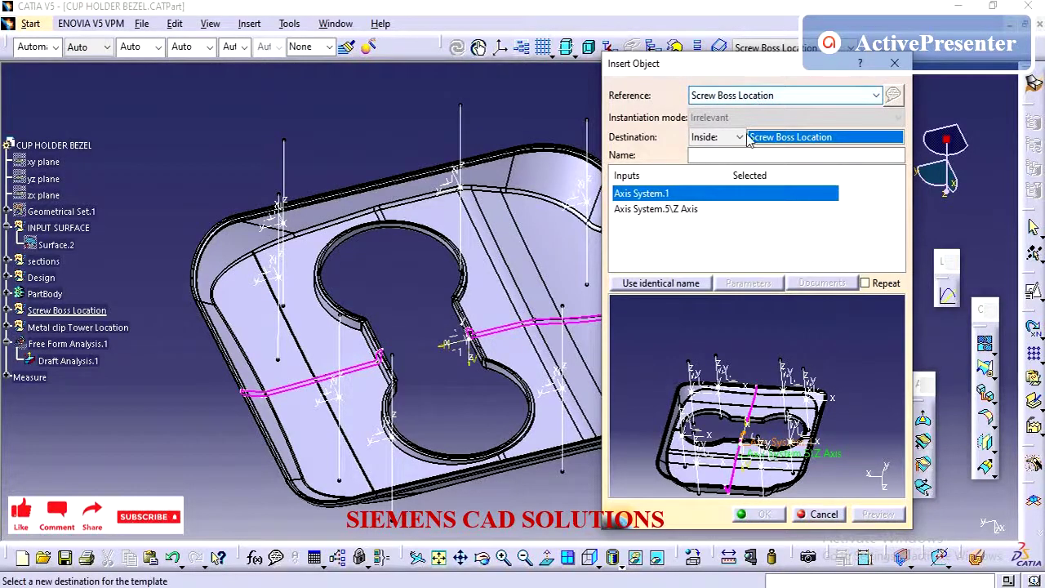
left_click(822, 514)
Step: Start instantiating PowerCopy.1 from the Screw Boss Power copy part, with Screw Boss Location as the destination
left_click(465, 395)
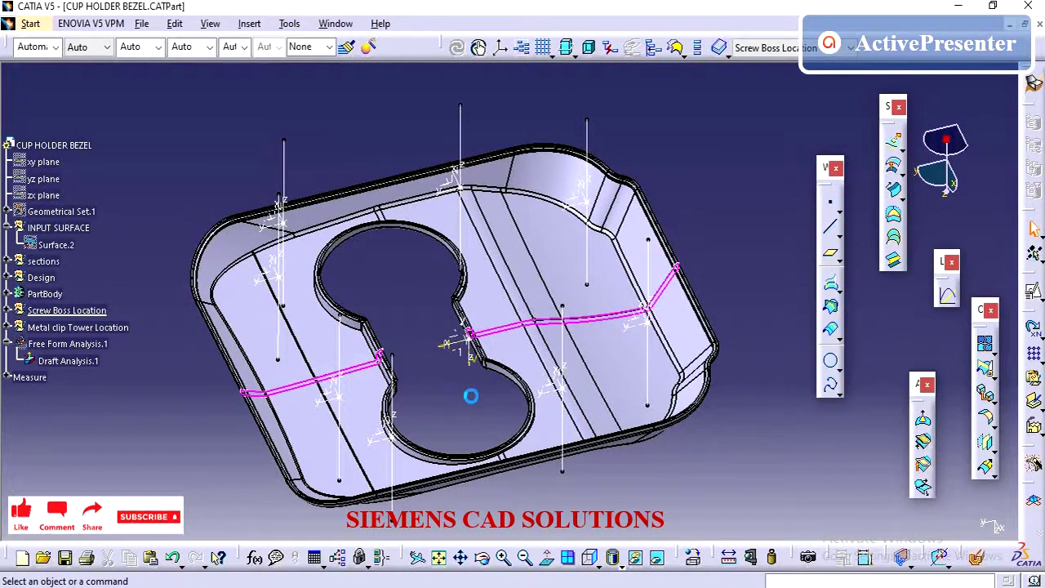
left_click(332, 24)
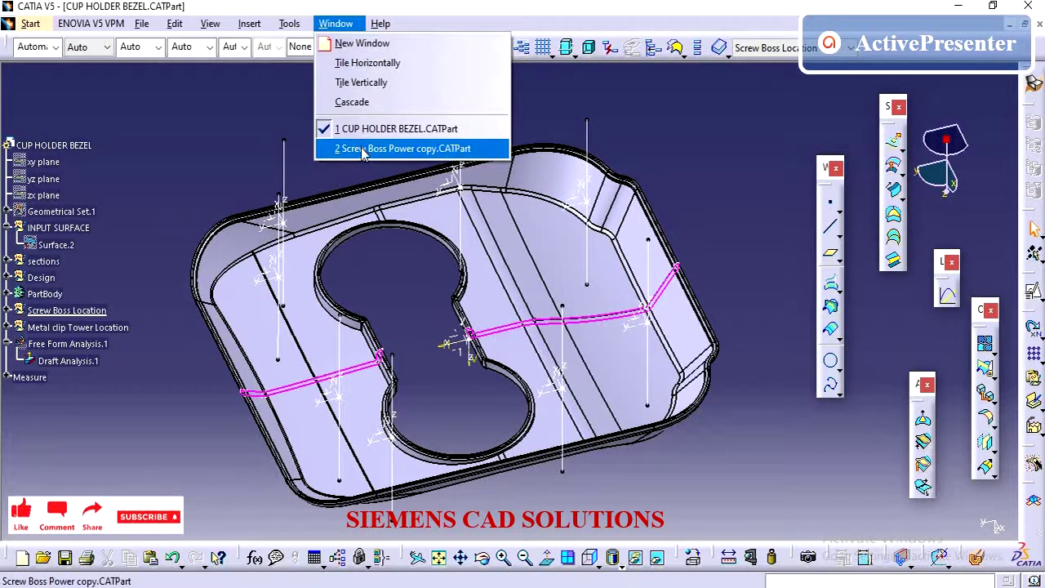
left_click(211, 160)
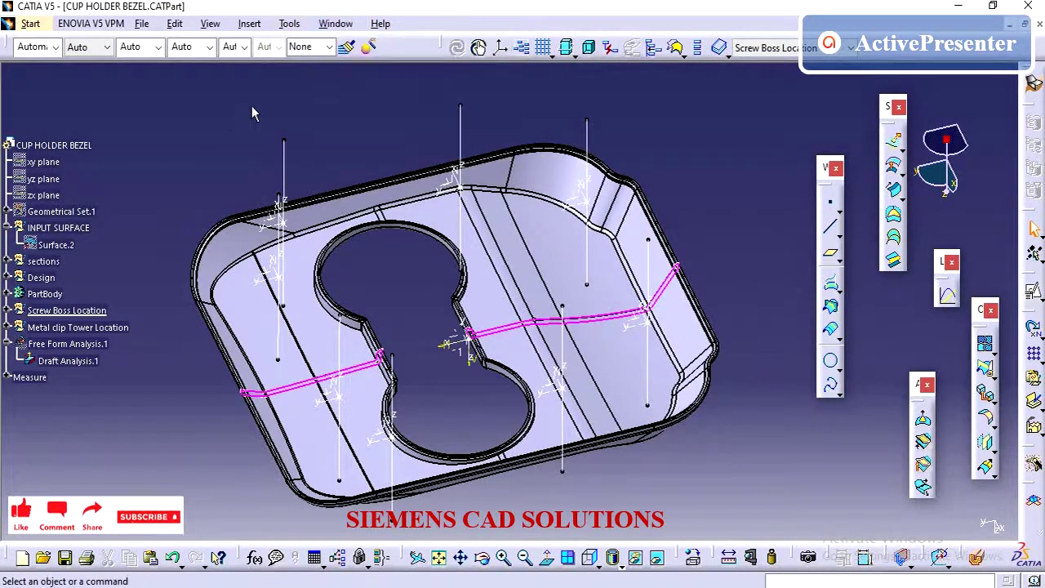
left_click(250, 24)
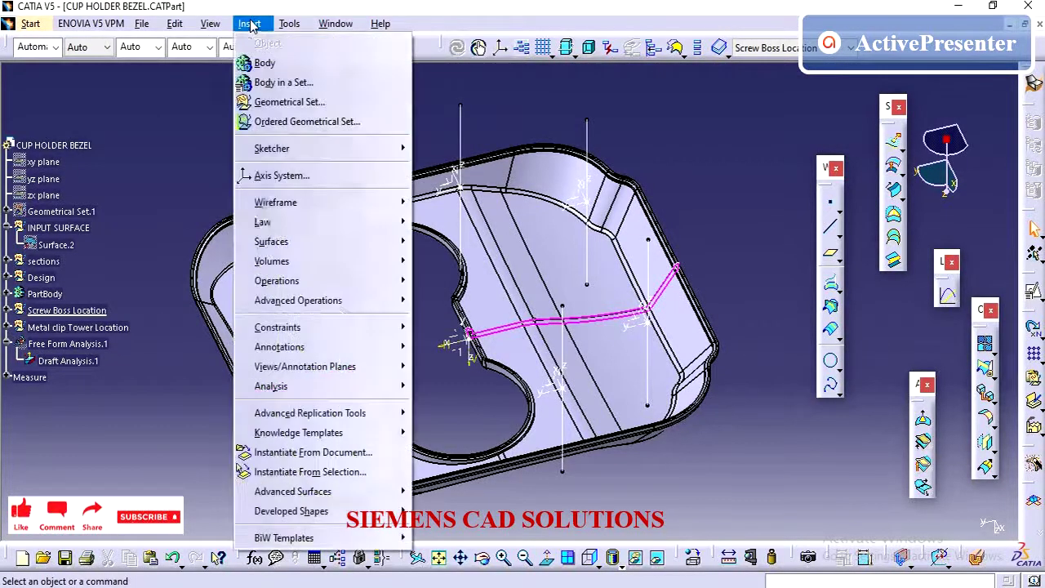
left_click(310, 472)
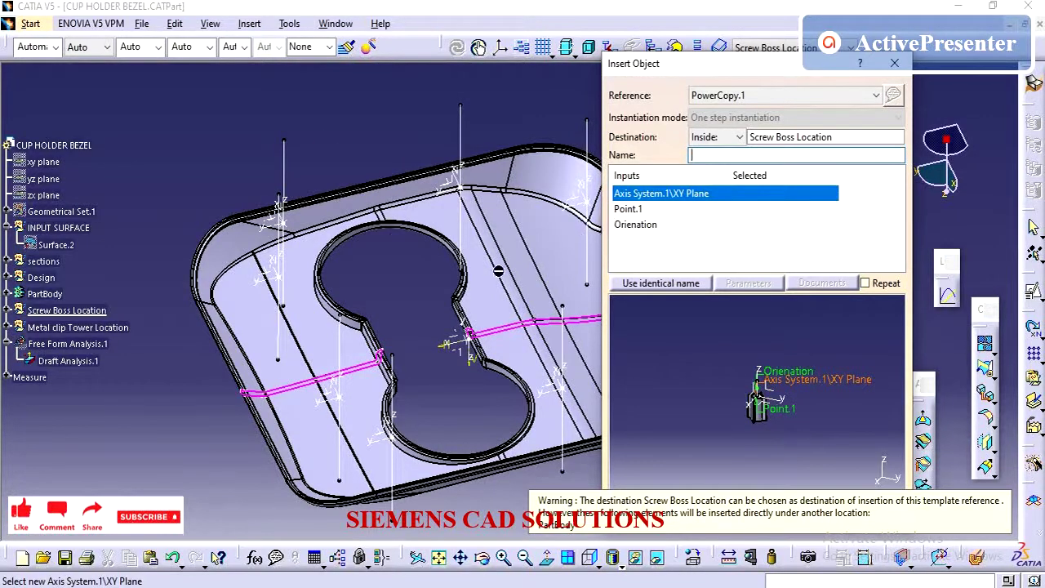
Step: Assign the XY plane of Axis System.6, Point.6 and Line.3 as the template's plane, point and orientation, and insert the screw boss
middle_click_drag(438, 321, 367, 303)
middle_click_drag(329, 351, 432, 347)
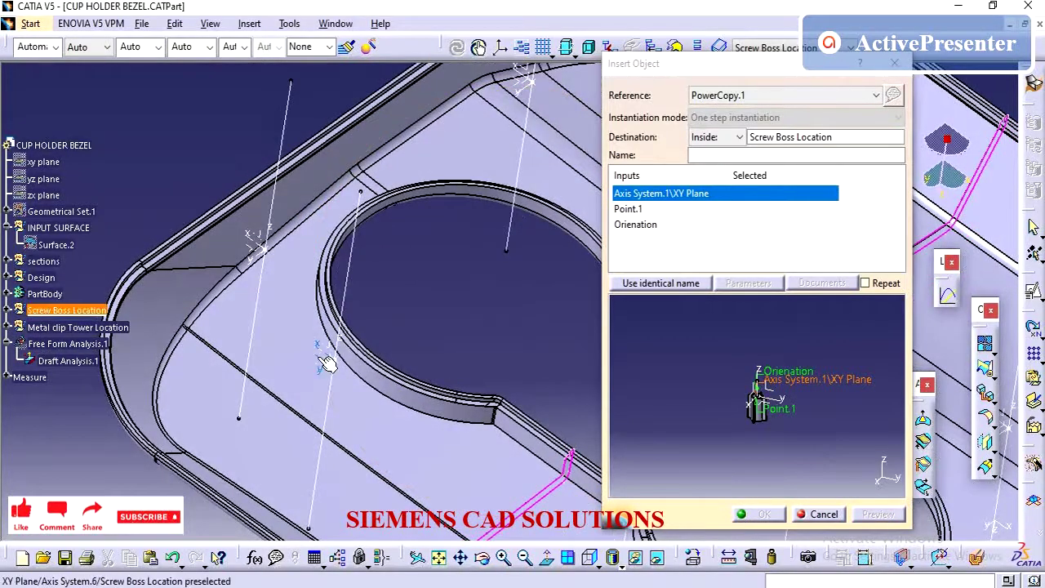
left_click(328, 359)
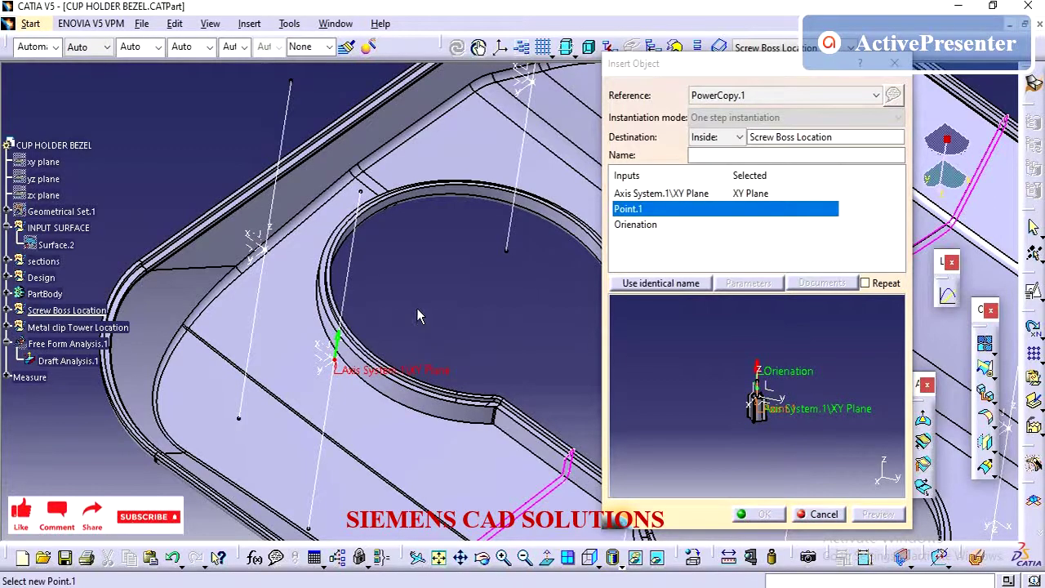
middle_click_drag(416, 305, 415, 333)
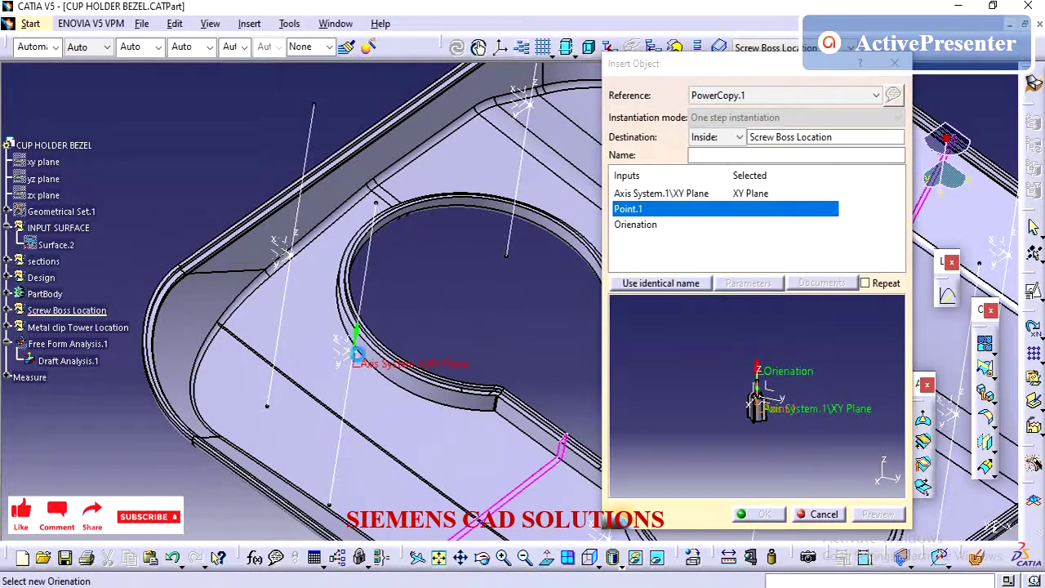
left_click(355, 352)
middle_click_drag(465, 325, 492, 344)
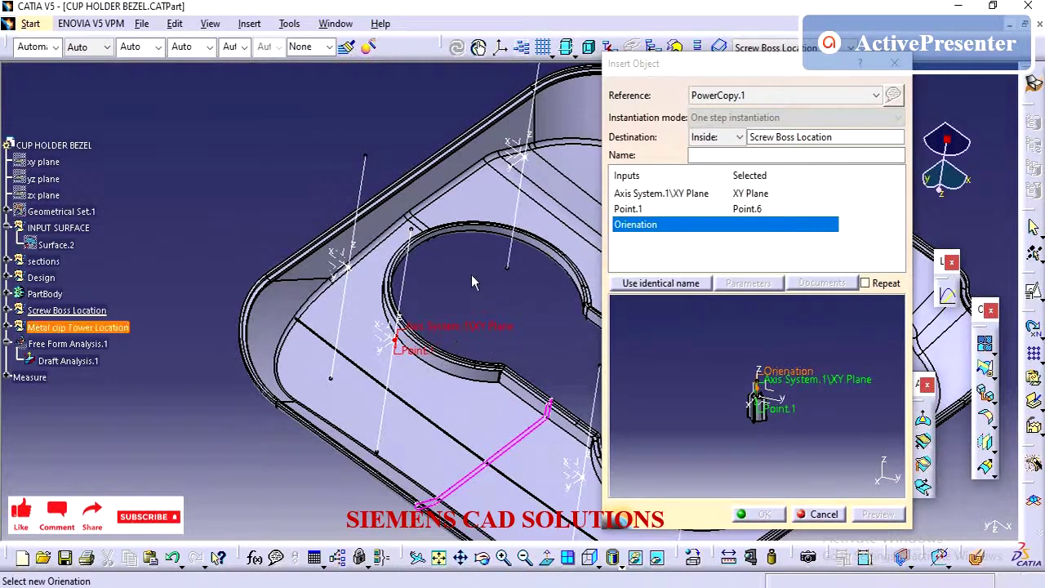
left_click(402, 279)
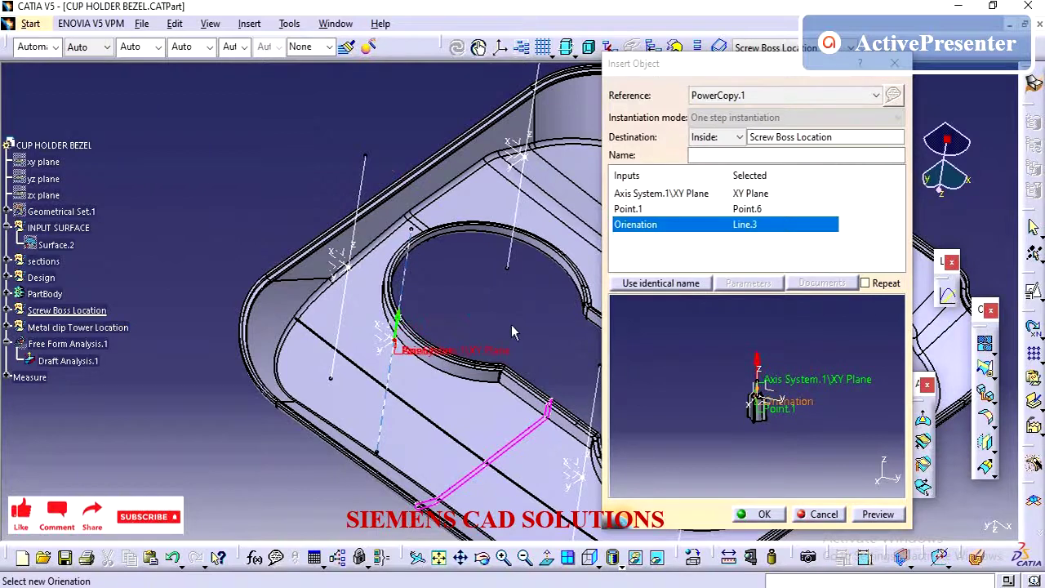
left_click(763, 515)
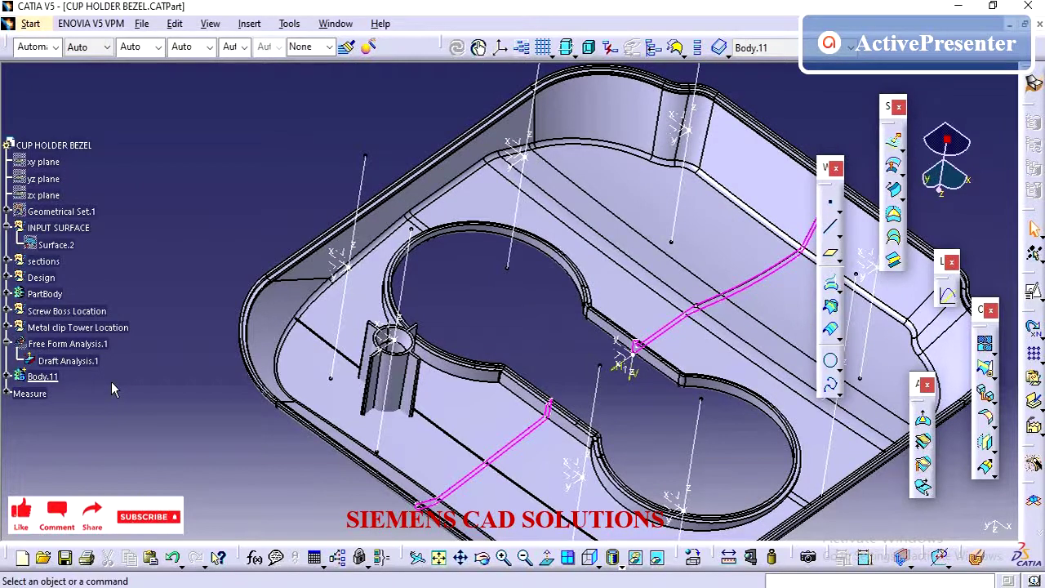
Step: Collapse the Free Form Analysis.1 branch and rename the inserted boss body as Screw Boss
middle_click_drag(525, 312, 427, 251)
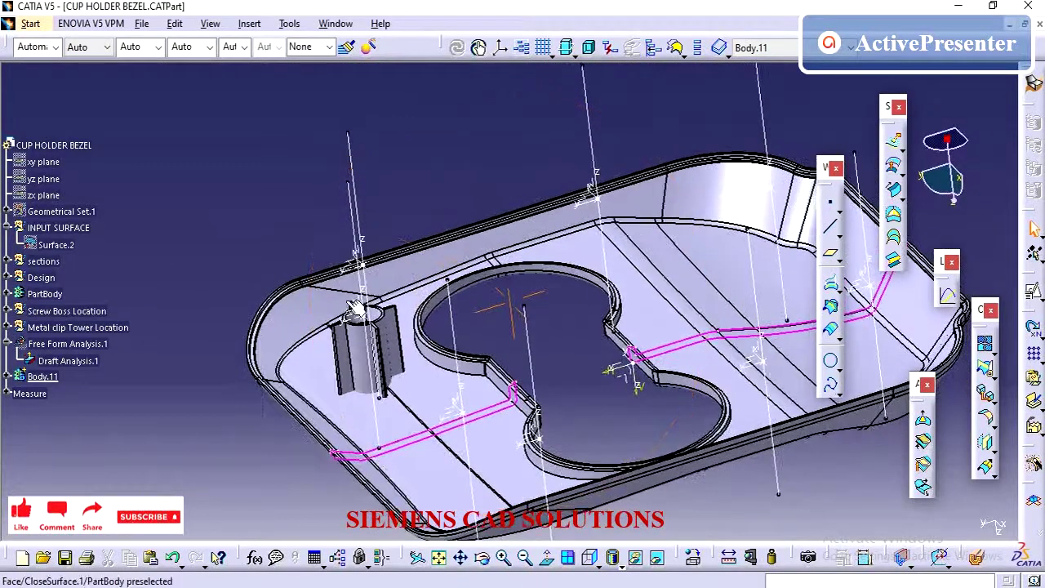
left_click(9, 344)
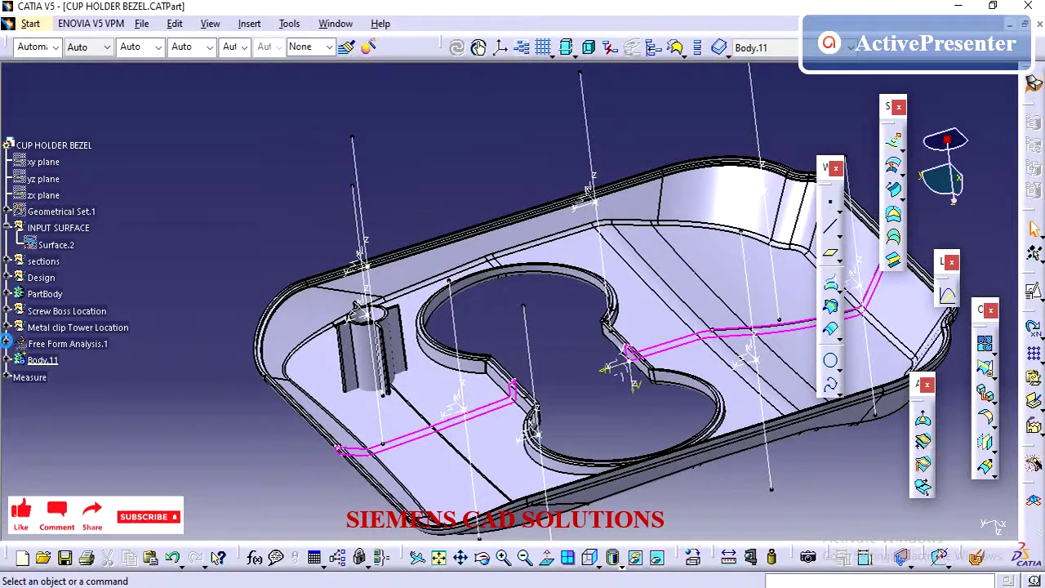
right_click(62, 364)
left_click(87, 95)
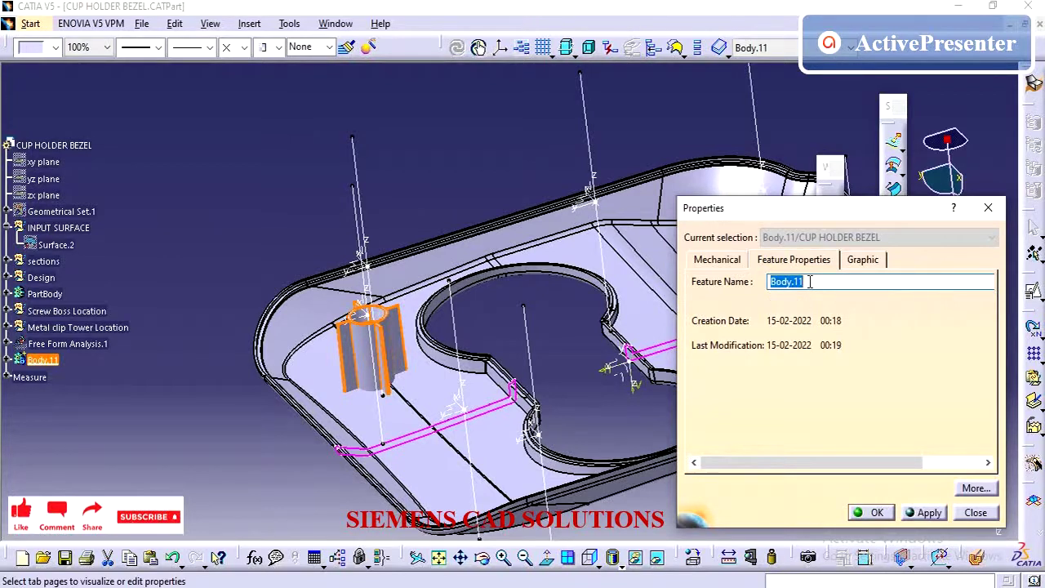
type("Screw BOss")
left_click(870, 512)
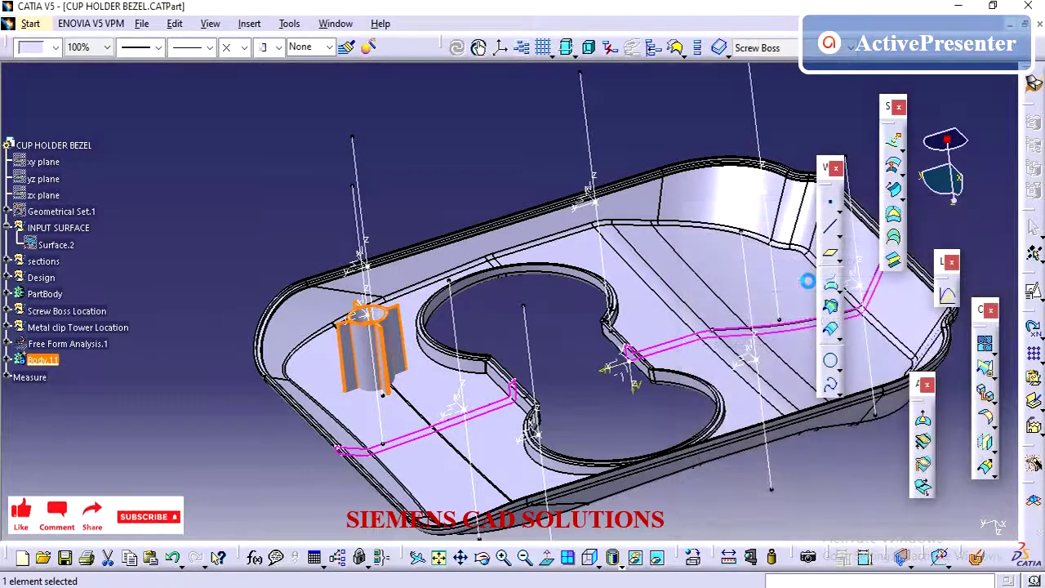
Step: Copy the Screw Boss body and paste it into the CUP HOLDER BEZEL part as a result with link
left_click(111, 218)
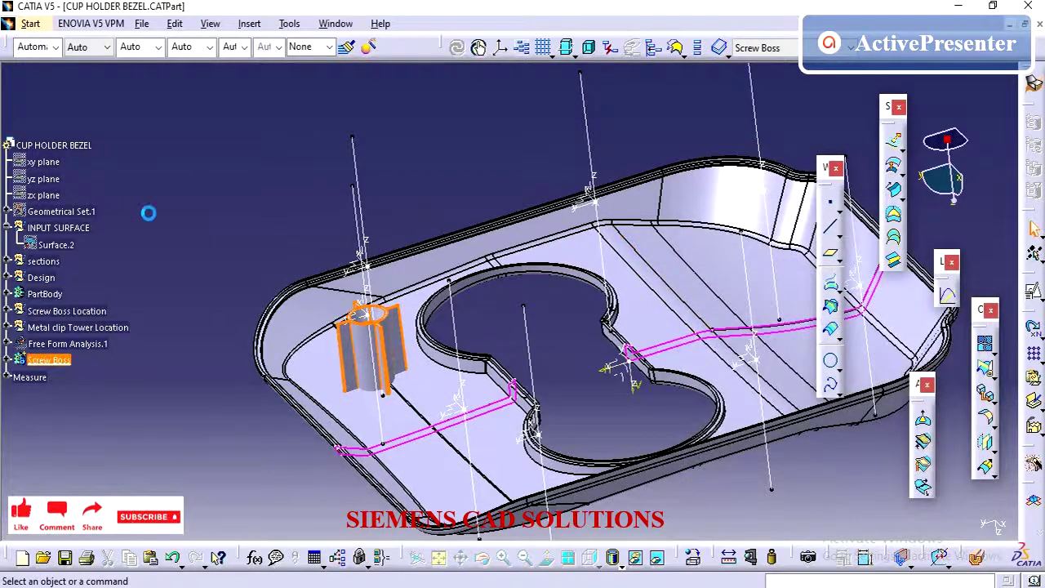
left_click(51, 360)
mouse_move(212, 289)
middle_mouse_down()
mouse_move(215, 311)
mouse_move(219, 276)
middle_mouse_up()
left_click(212, 289)
left_click(220, 276)
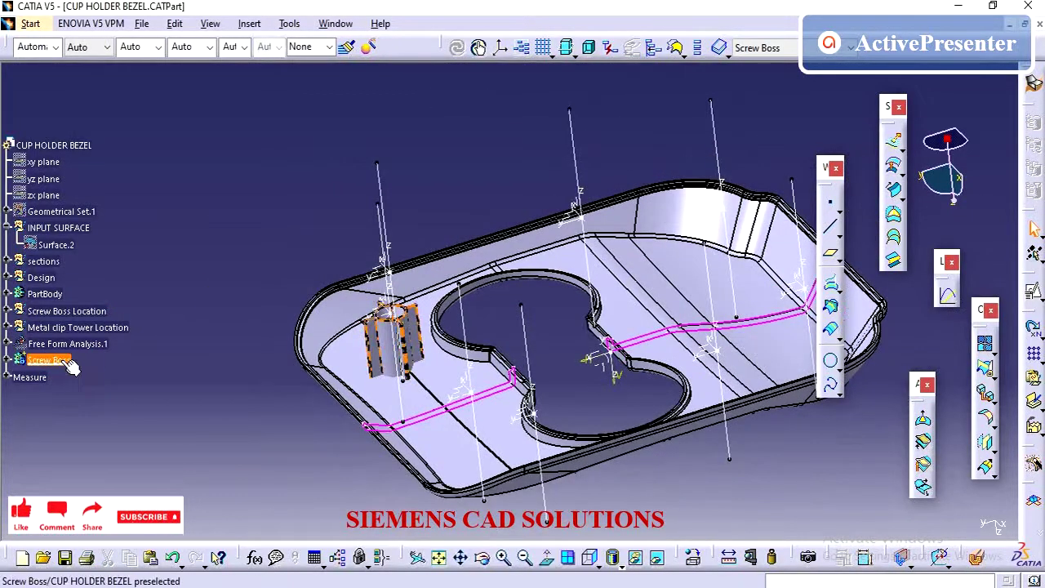
left_click(67, 361)
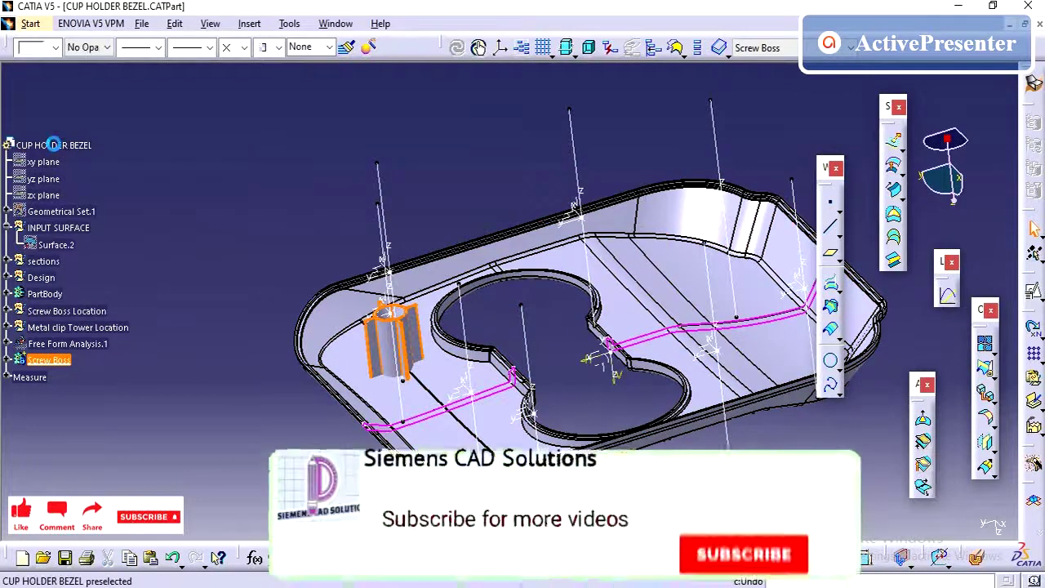
right_click(64, 147)
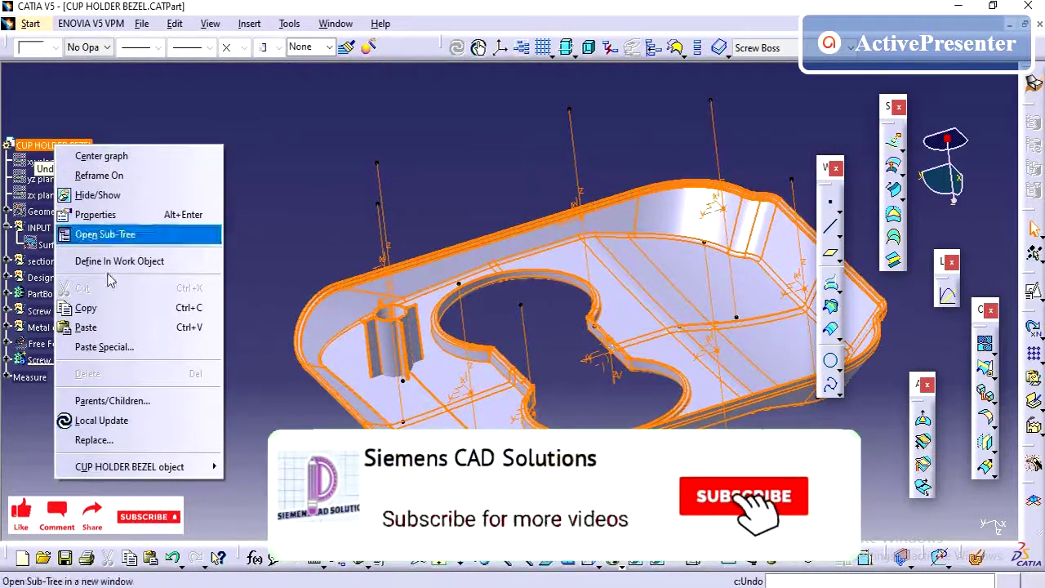
left_click(123, 346)
left_click(898, 446)
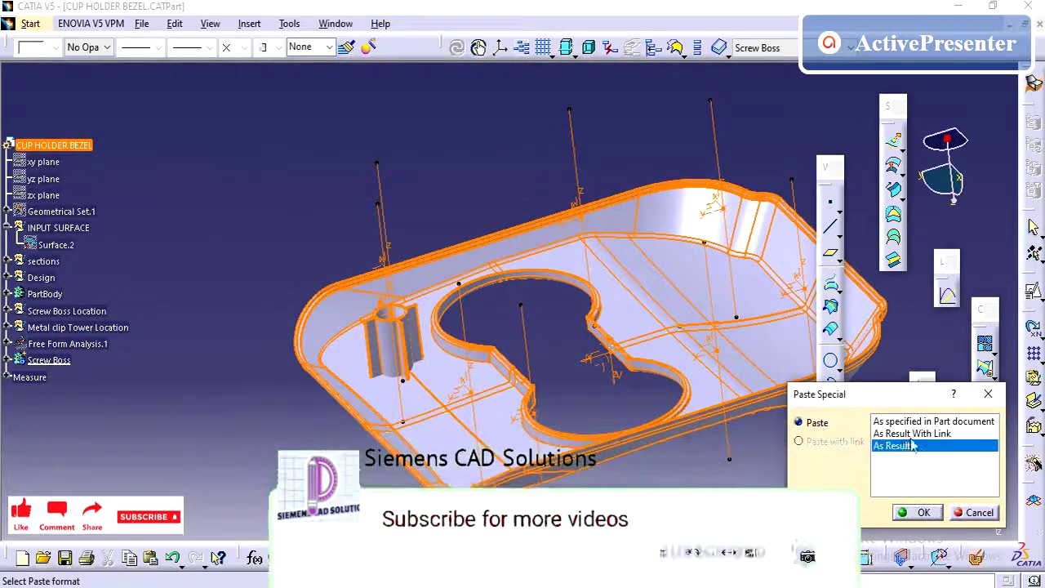
left_click(908, 433)
left_click(930, 511)
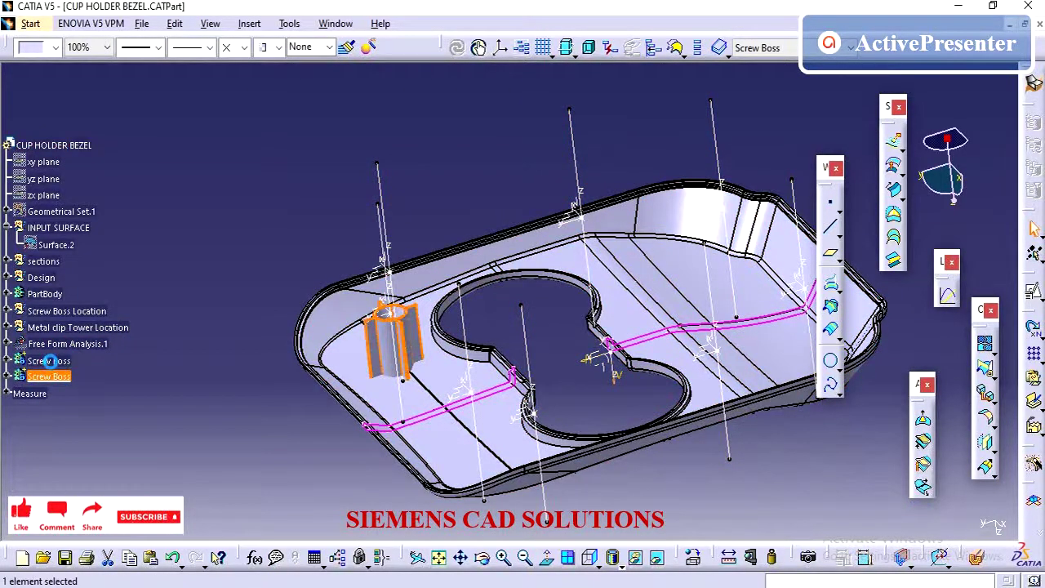
Step: Hide the original Screw Boss body and add two more copies of the boss to the CUP HOLDER BEZEL part
right_click(51, 363)
left_click(95, 78)
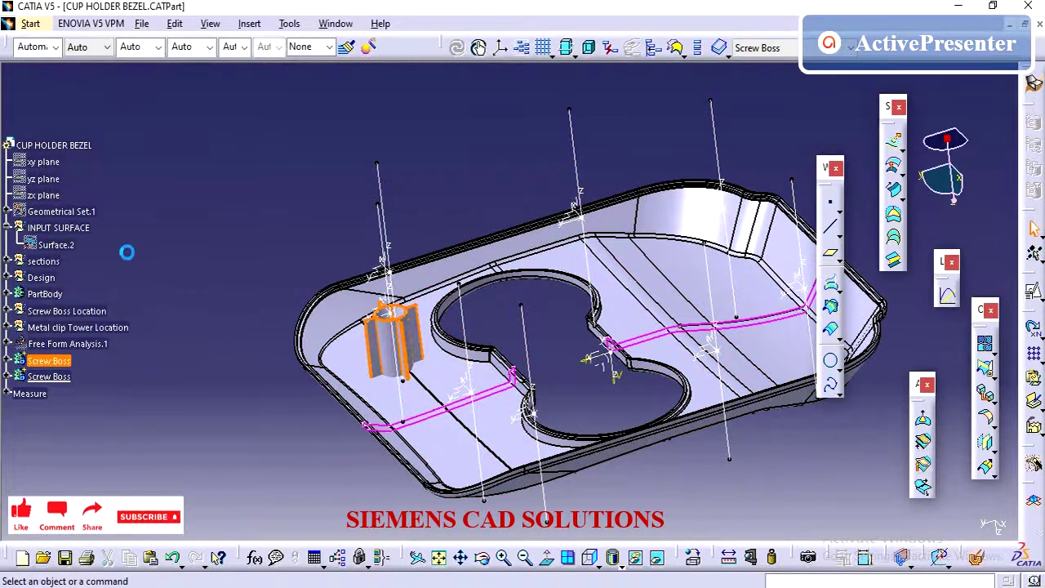
left_click(51, 376)
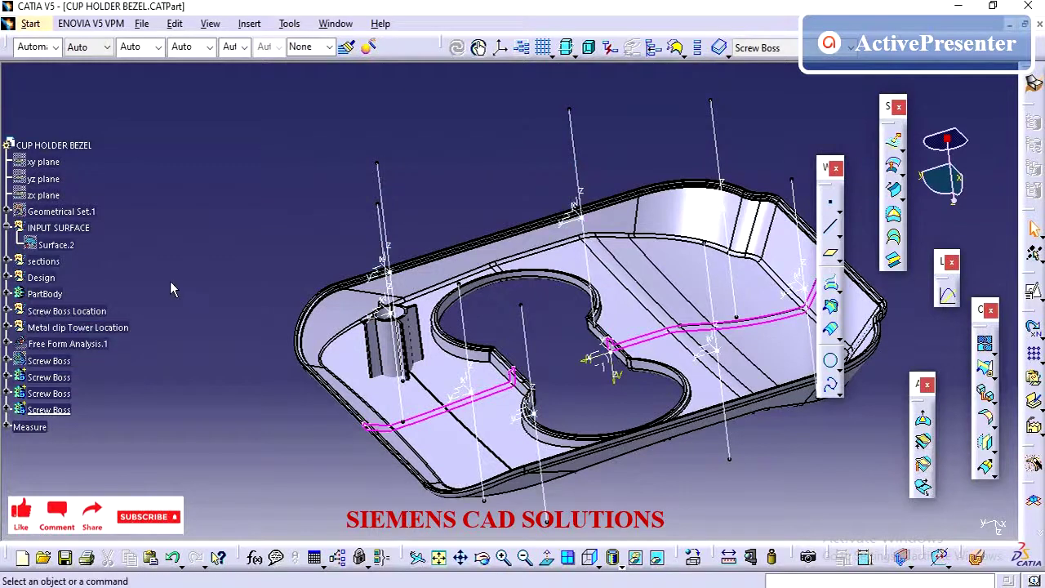
Step: Hide the last two Screw Boss copies in the tree
left_click(54, 377)
left_click(53, 408, "shift")
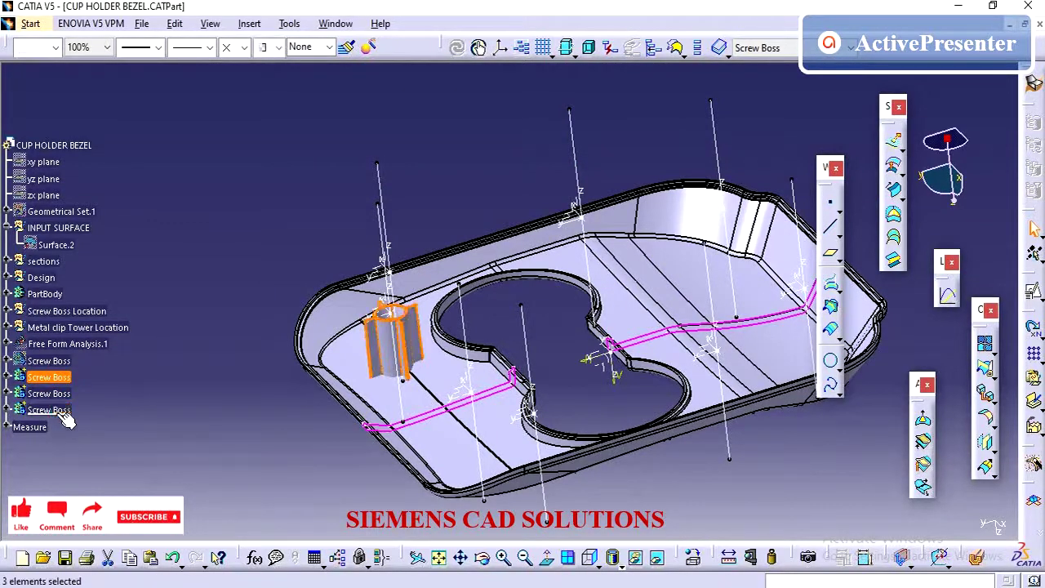
right_click(56, 411)
left_click(51, 411)
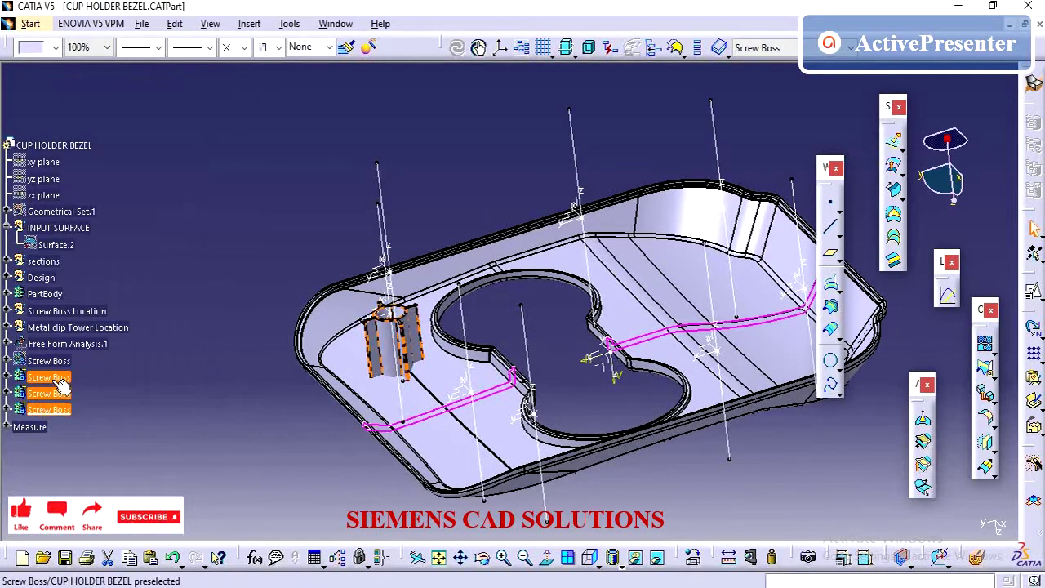
left_click(54, 411)
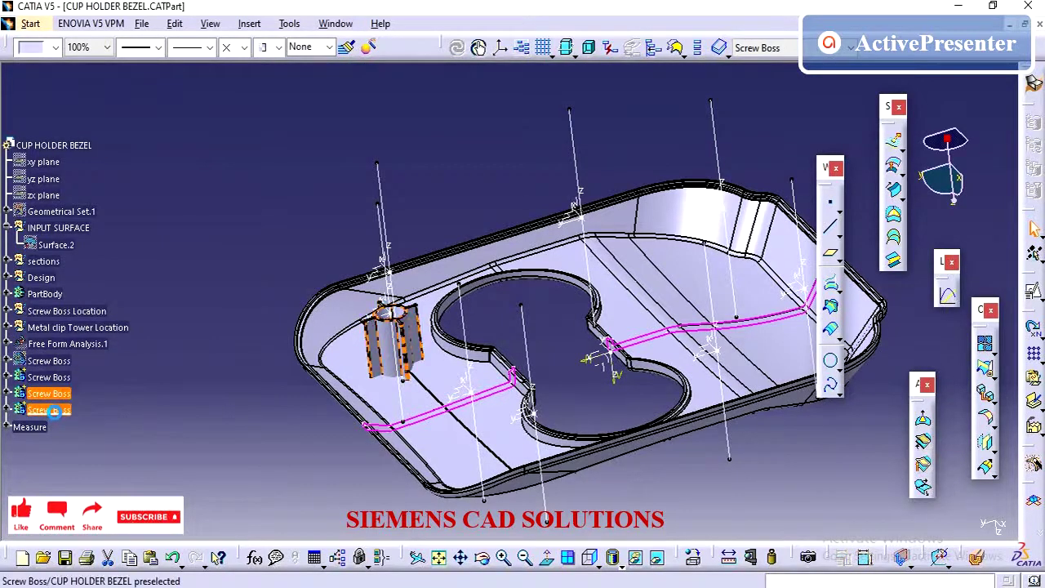
left_click(52, 410)
left_click(50, 408, "ctrl")
right_click(52, 411)
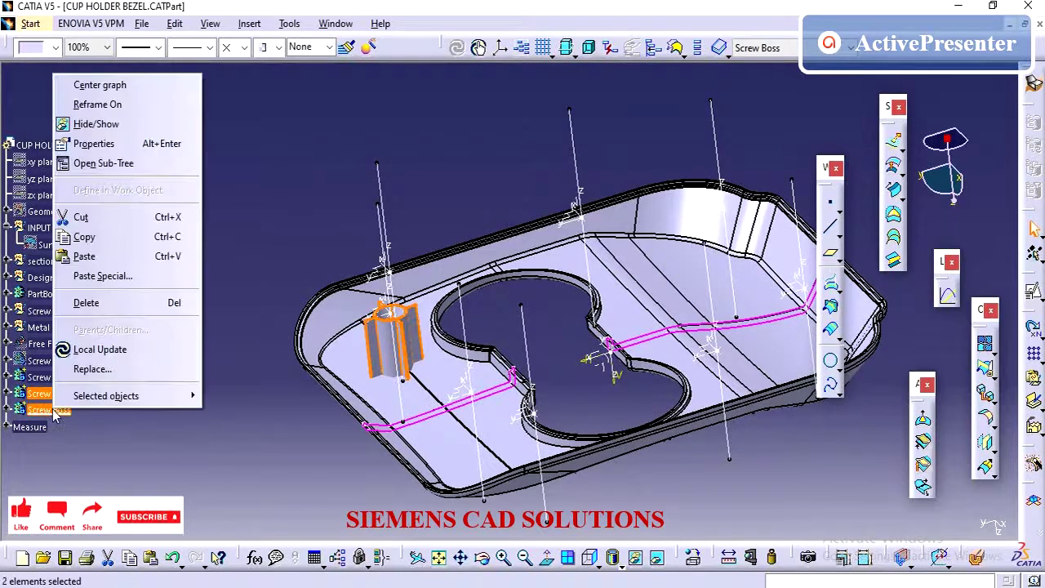
left_click(95, 123)
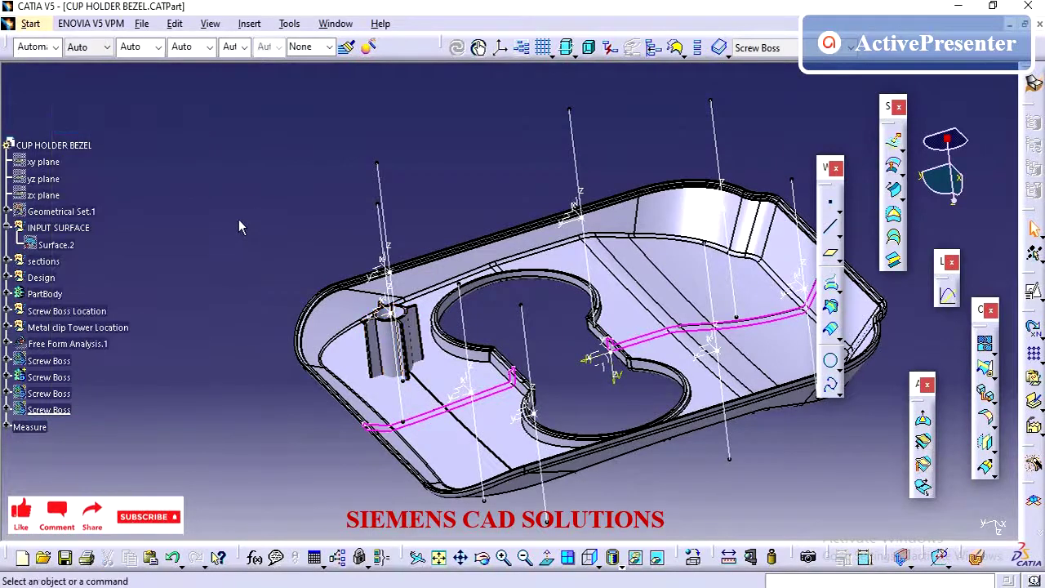
Step: Make the first Screw Boss copy the in-work object and switch to the Part Design workbench
right_click(49, 377)
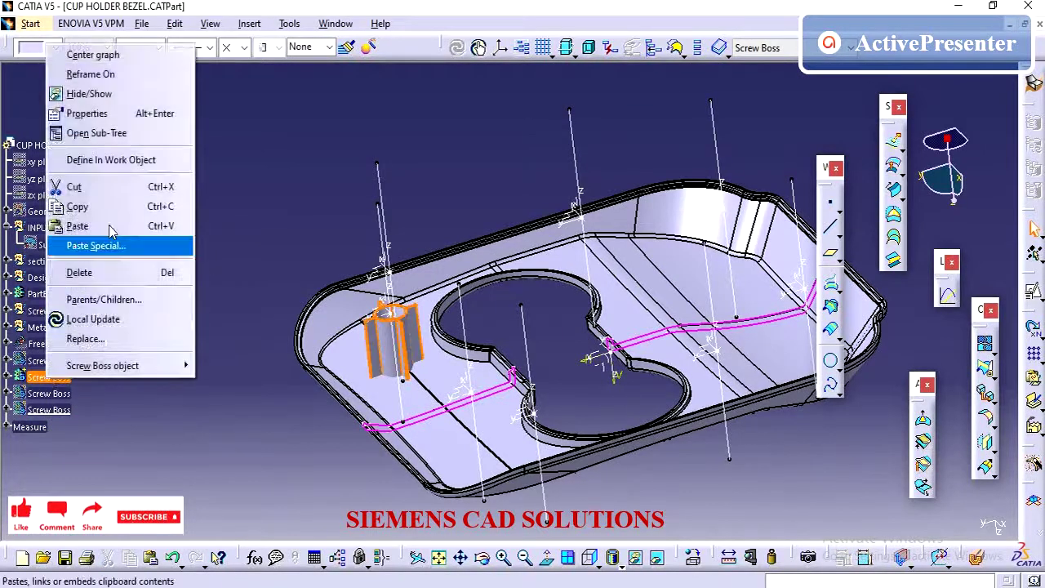
left_click(123, 159)
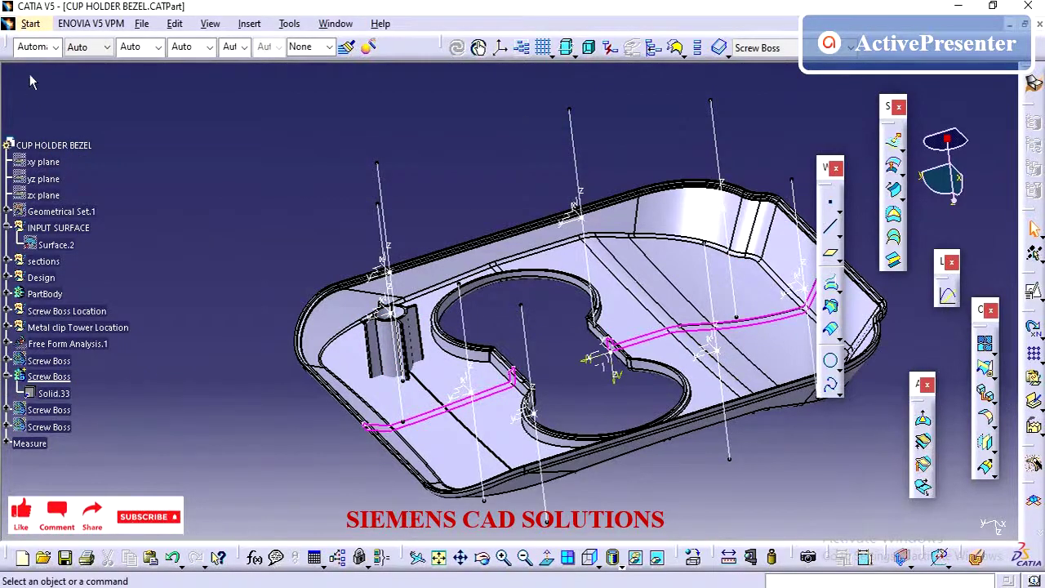
left_click(33, 24)
mouse_move(72, 65)
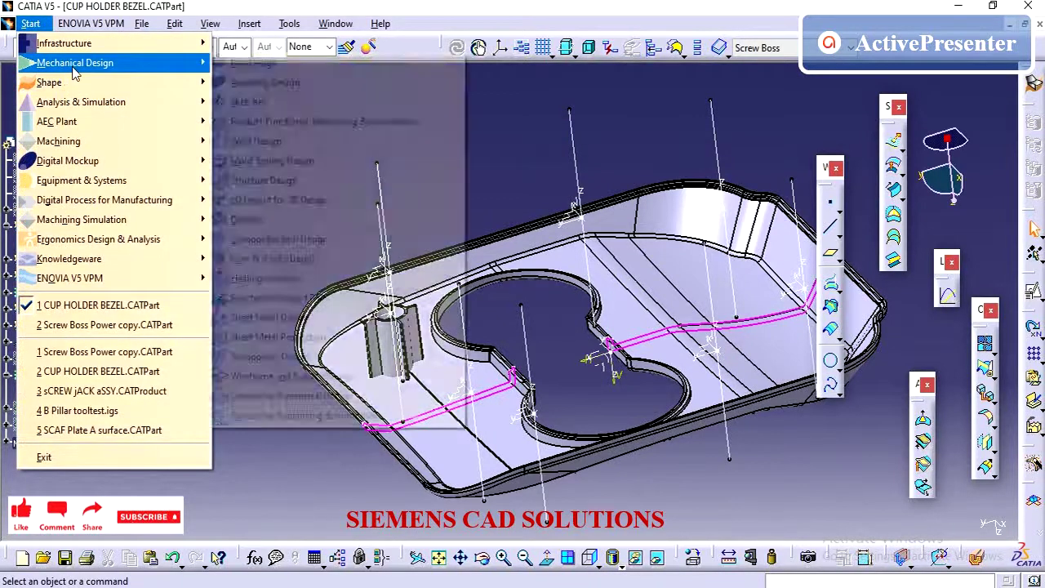
left_click(244, 63)
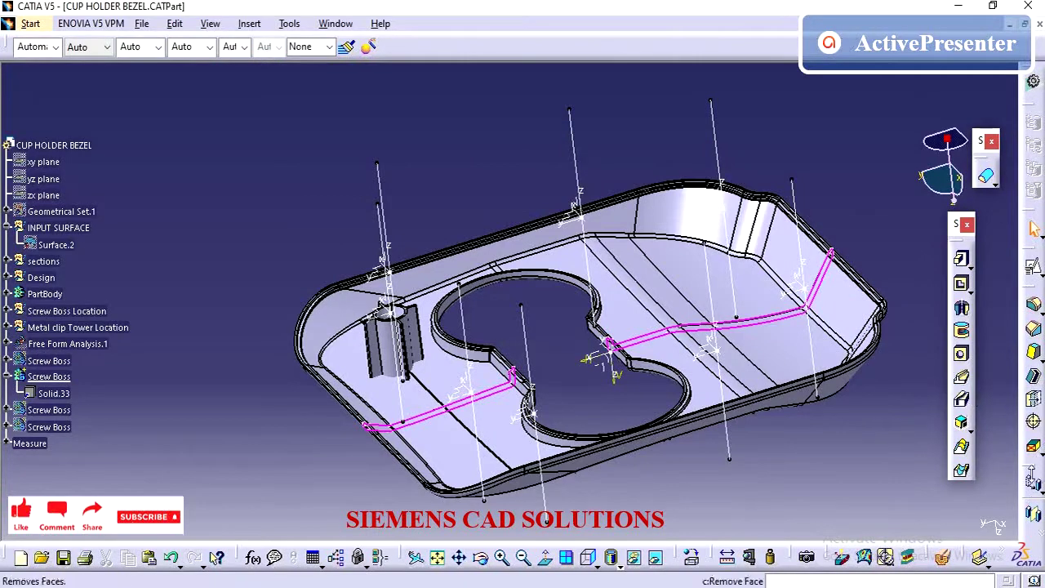
Step: Move the first Screw Boss copy from Axis System.6 to Axis System.7 with an Axis To Axis transformation, accepting the direct transformation of the import
left_click_drag(1032, 469, 919, 435)
left_click(915, 419)
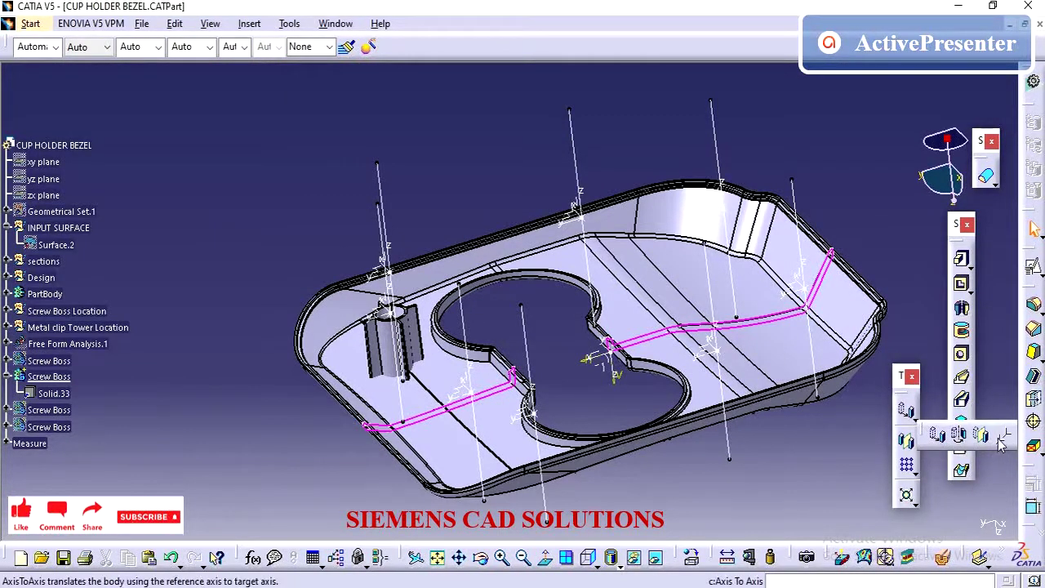
left_click(934, 437)
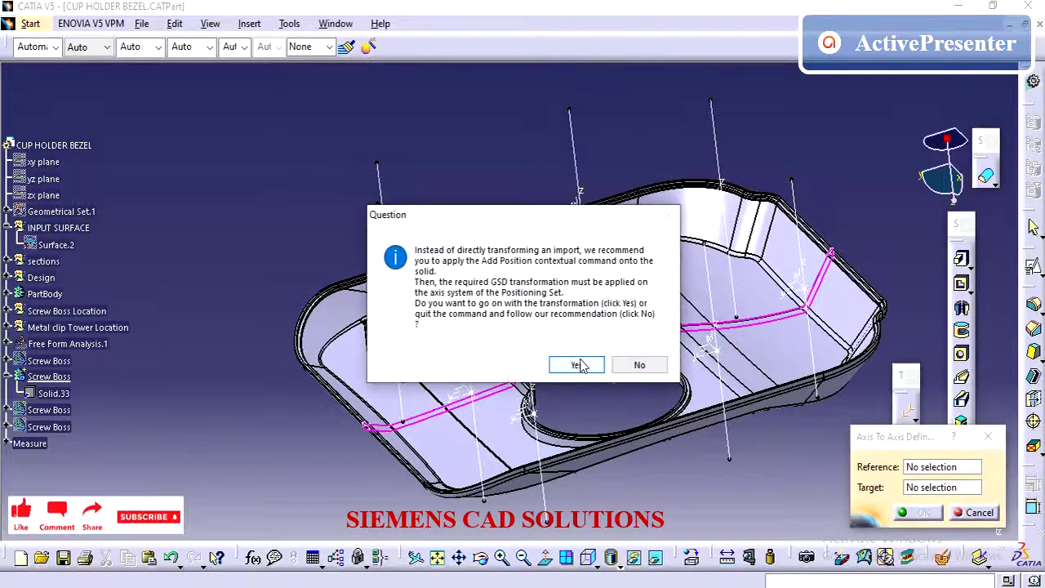
left_click(576, 365)
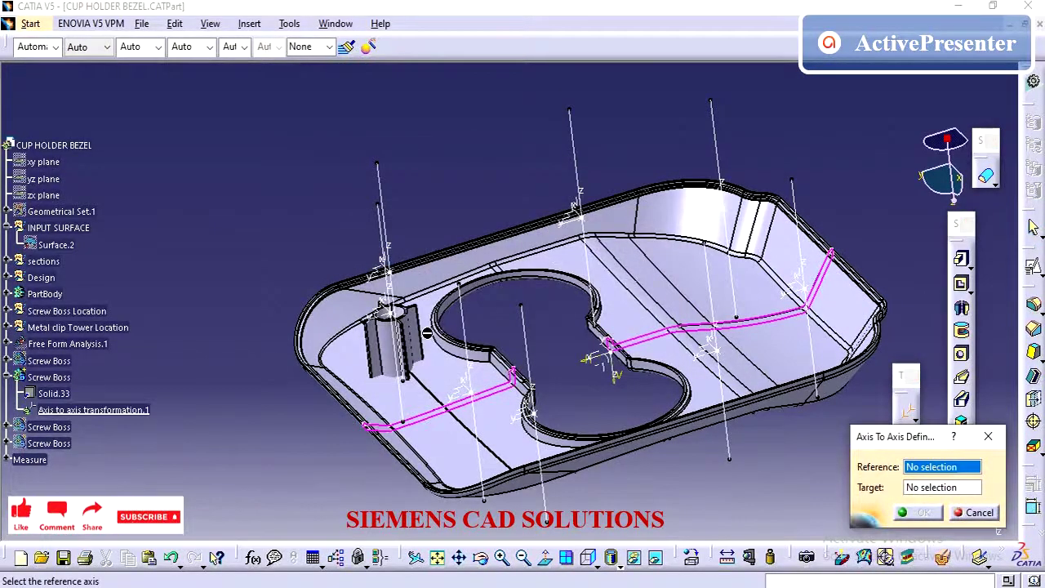
middle_click_drag(437, 331, 509, 339)
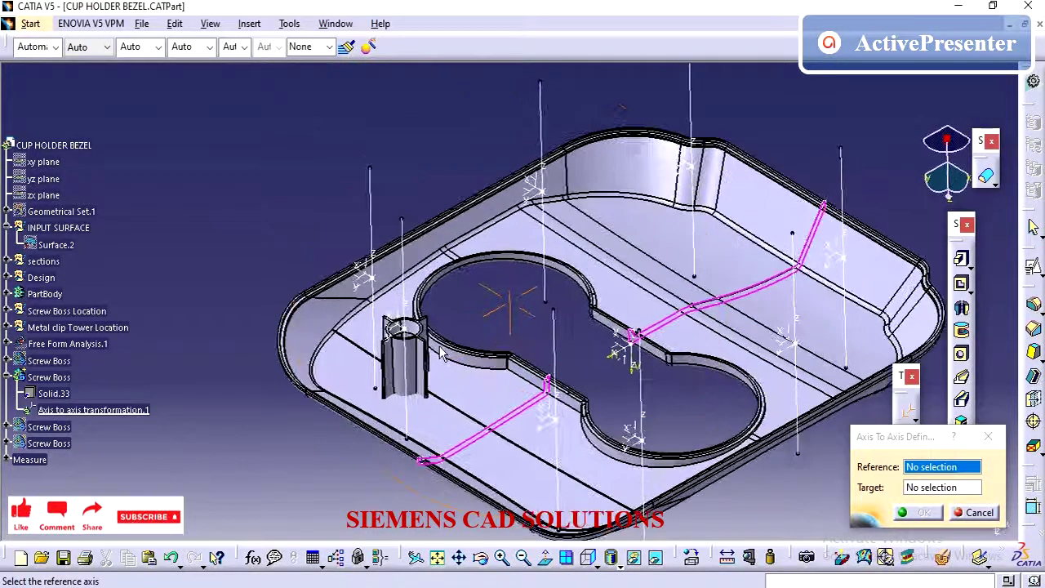
left_click(403, 327)
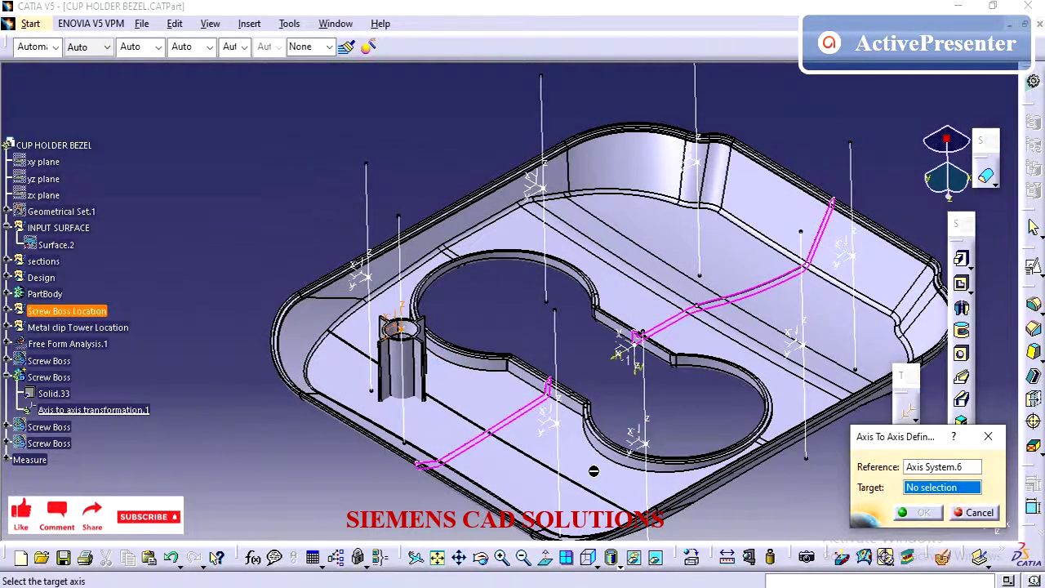
left_click(619, 441)
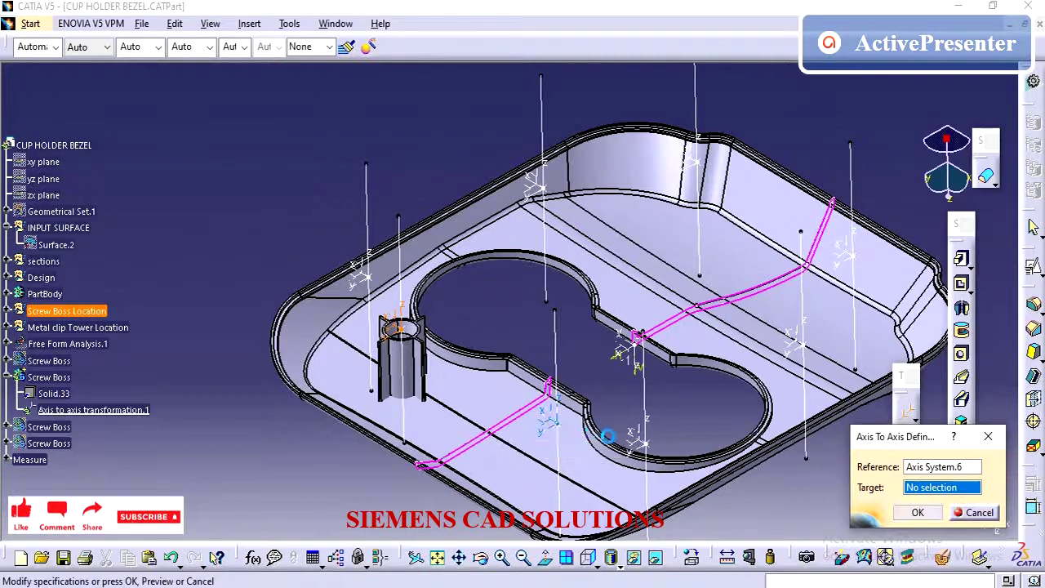
left_click(915, 512)
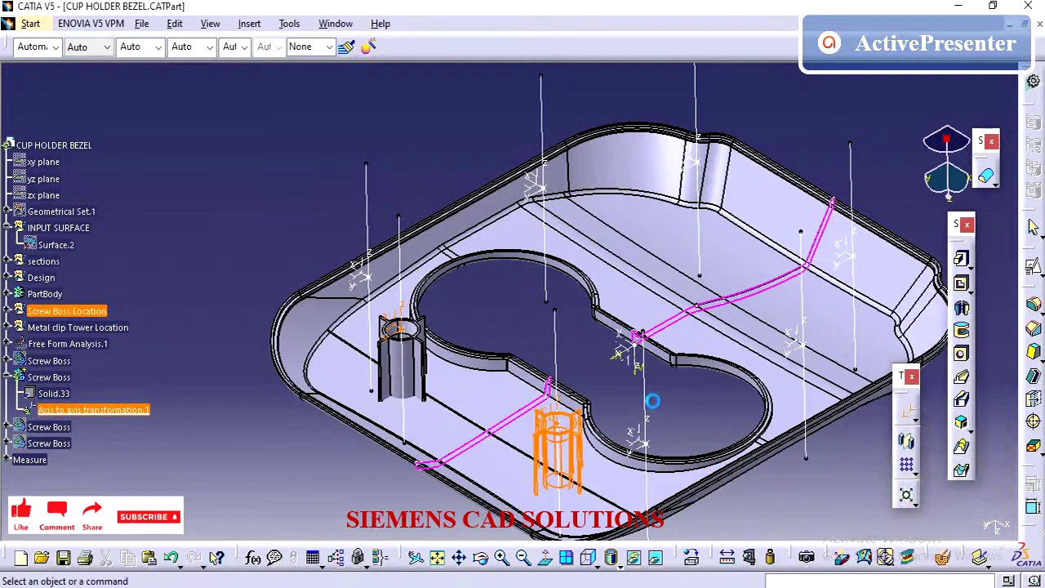
Step: Show the second Screw Boss copy and paste a copy of Axis to axis transformation.1 into it
left_click(8, 377)
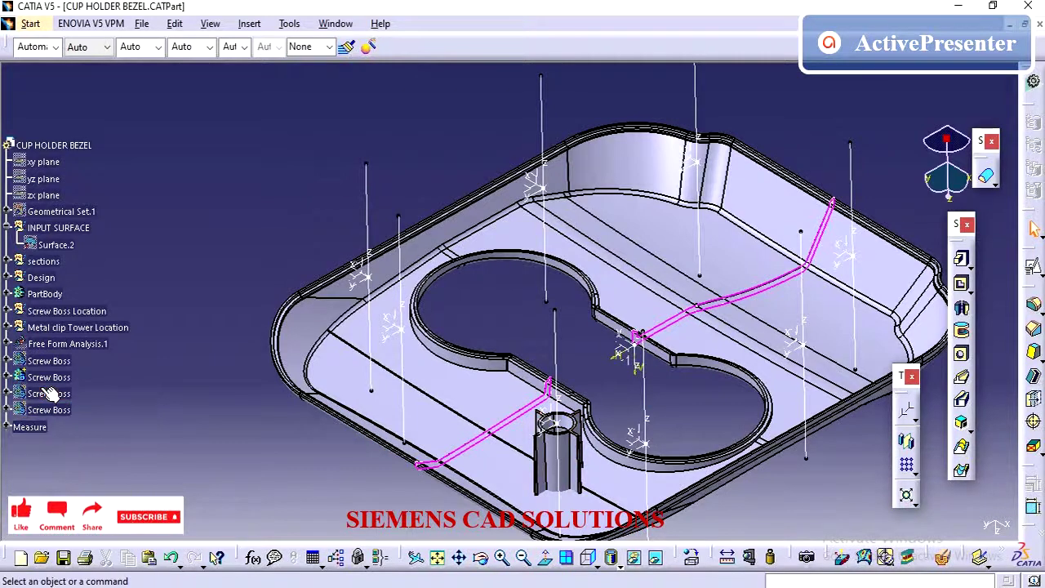
right_click(51, 396)
key("Escape")
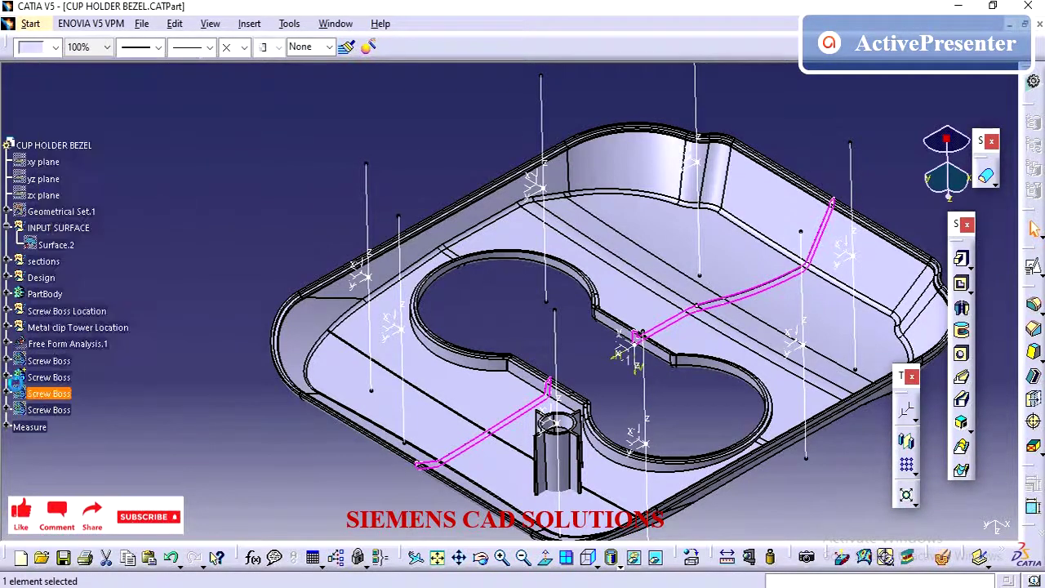
left_click(8, 377)
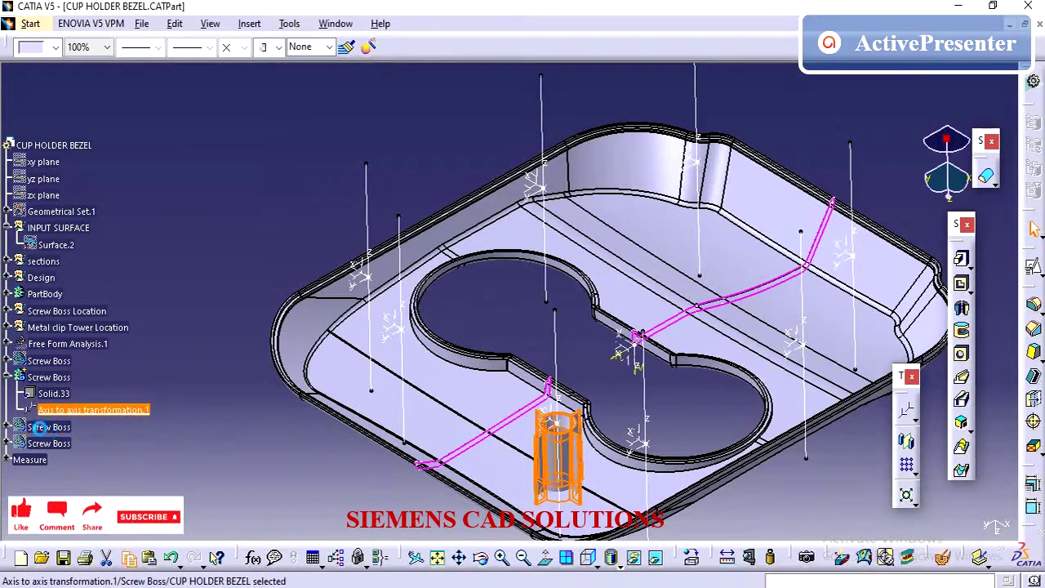
right_click(41, 426)
left_click(108, 211)
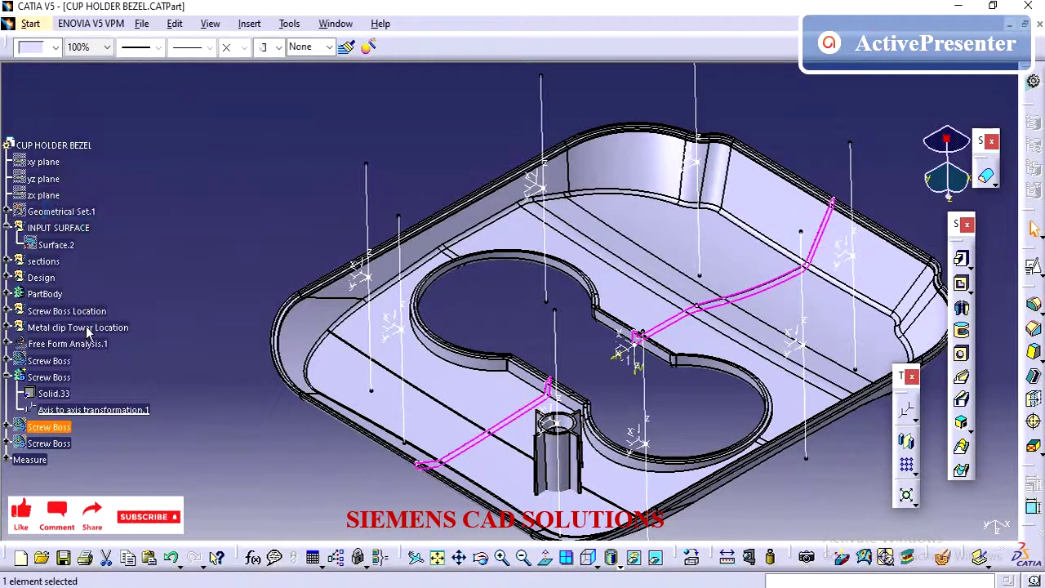
left_click(18, 331)
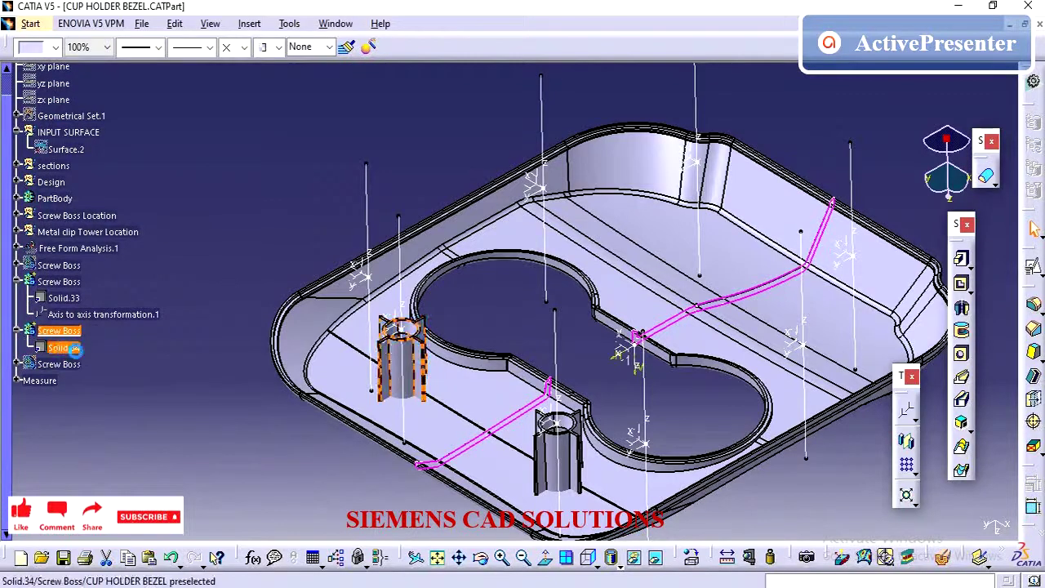
key("ctrl+v")
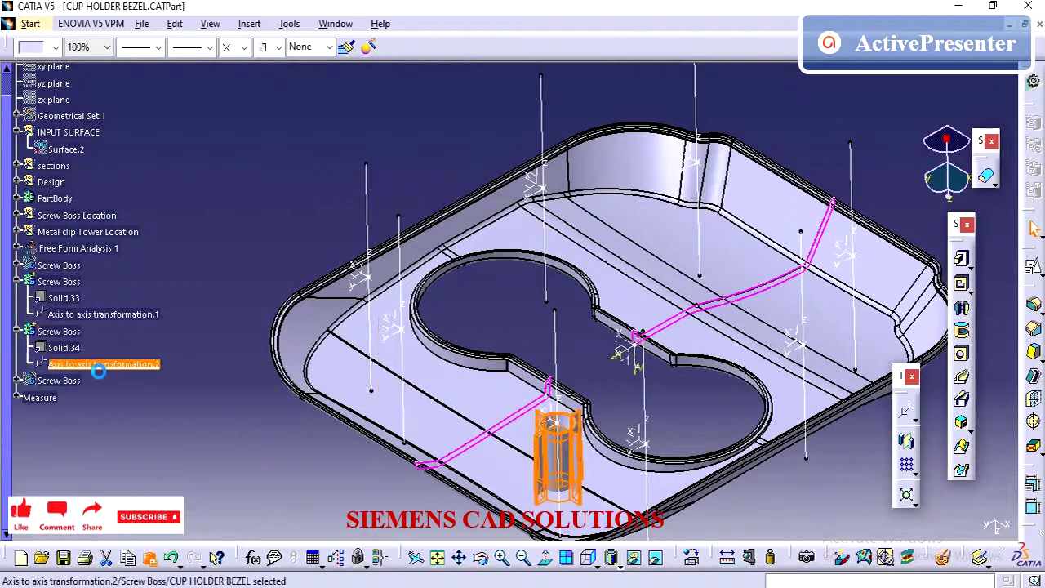
Step: Hide the first Screw Boss copy, the one containing Axis to axis transformation.1
right_click(97, 318)
left_click(69, 281)
right_click(70, 281)
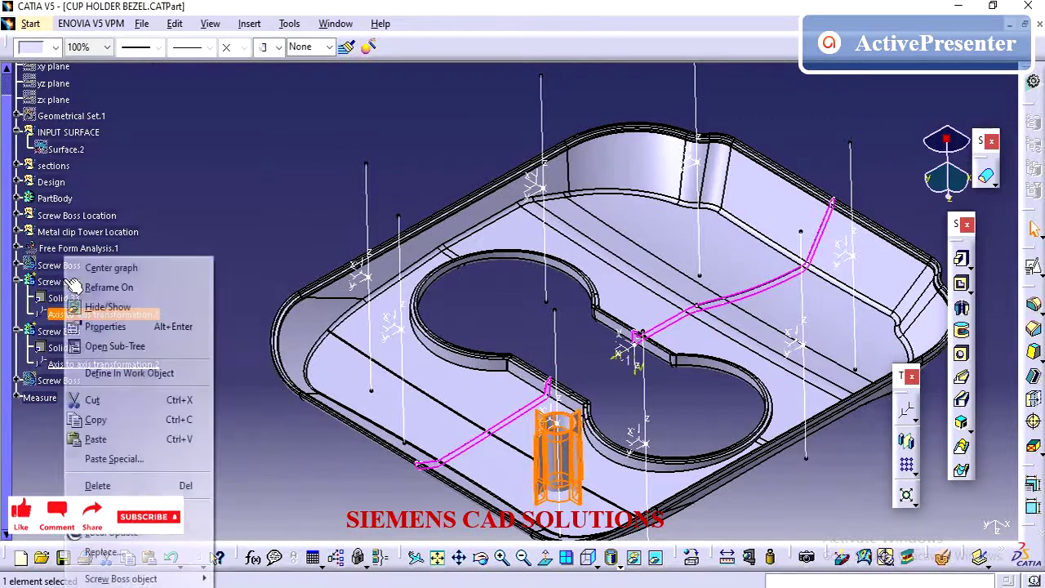
left_click(116, 306)
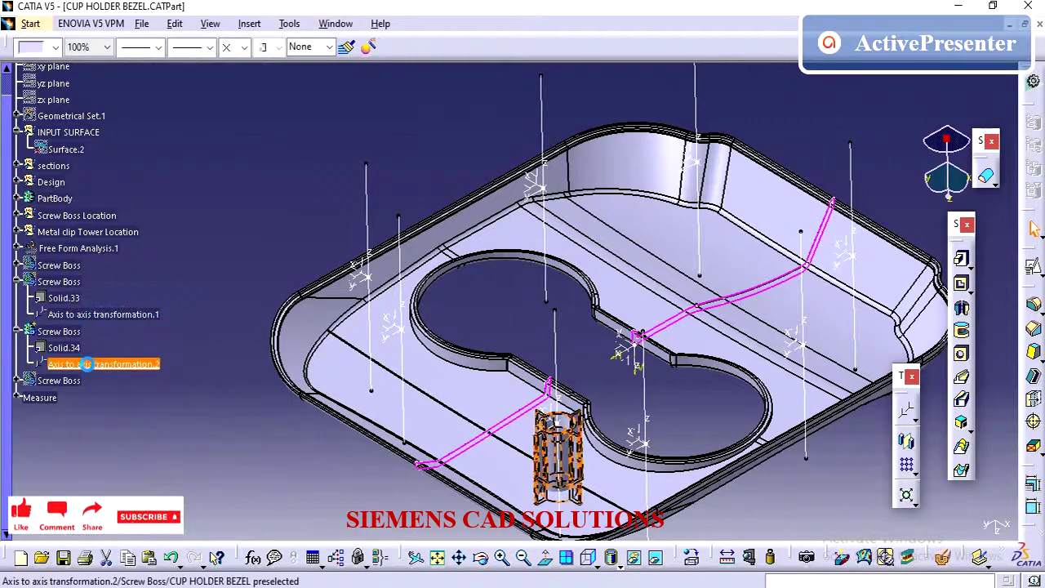
Step: Change the target of Axis to axis transformation.2 to Axis System.8, keeping Axis System.6 as the reference
double_click(87, 364)
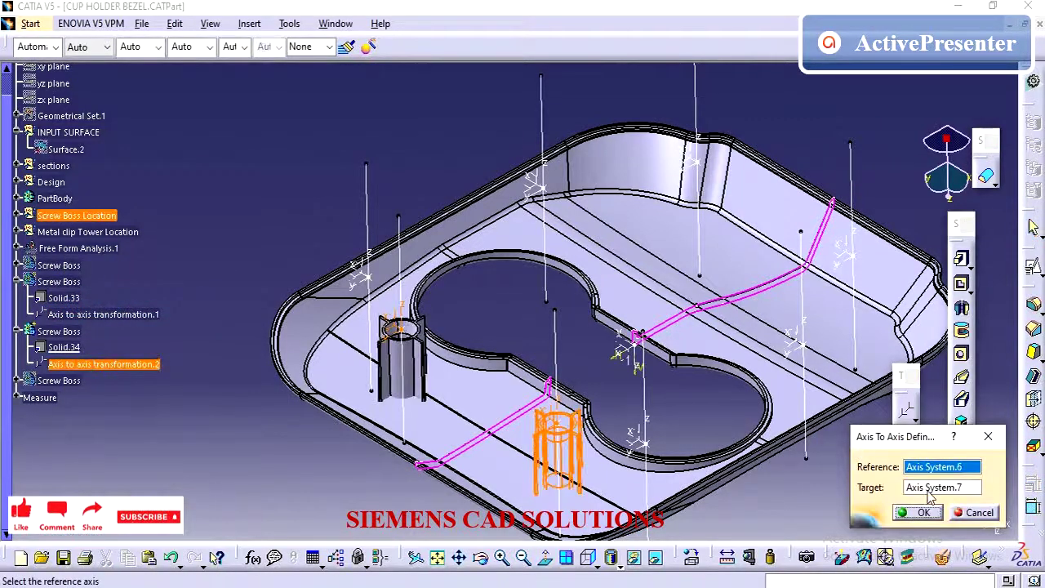
left_click(930, 488)
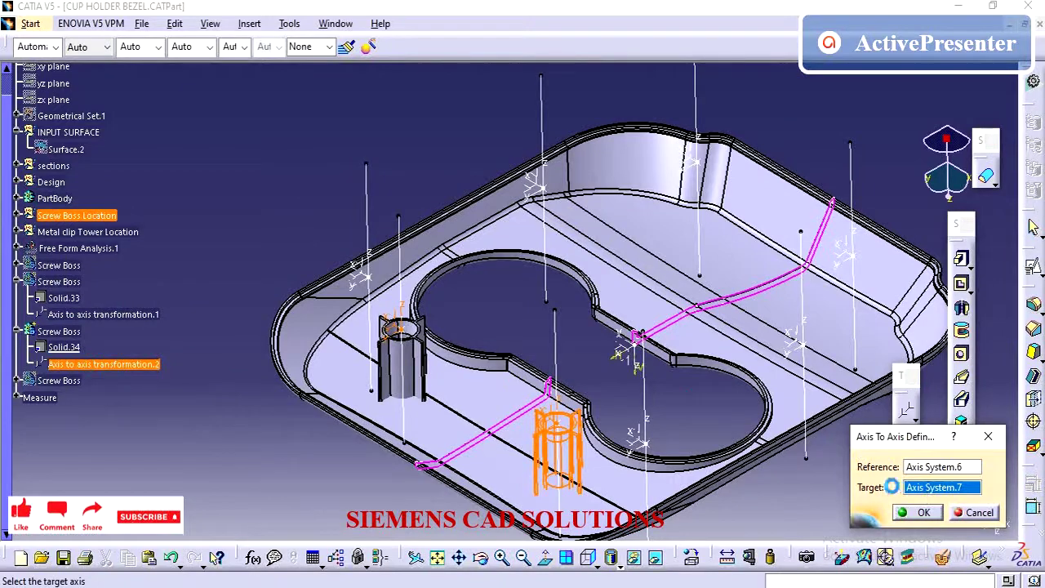
left_click(844, 261)
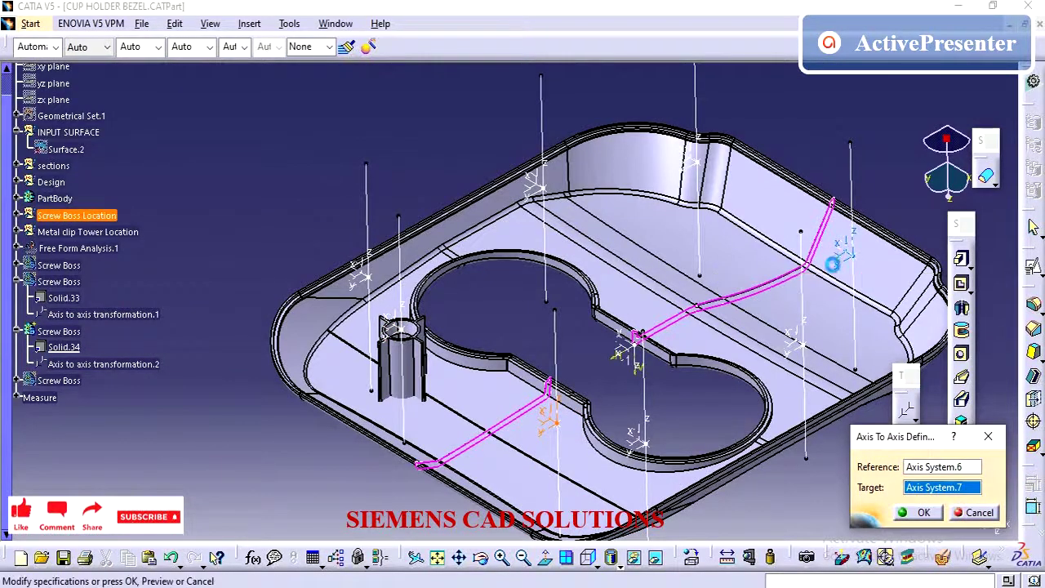
left_click(916, 514)
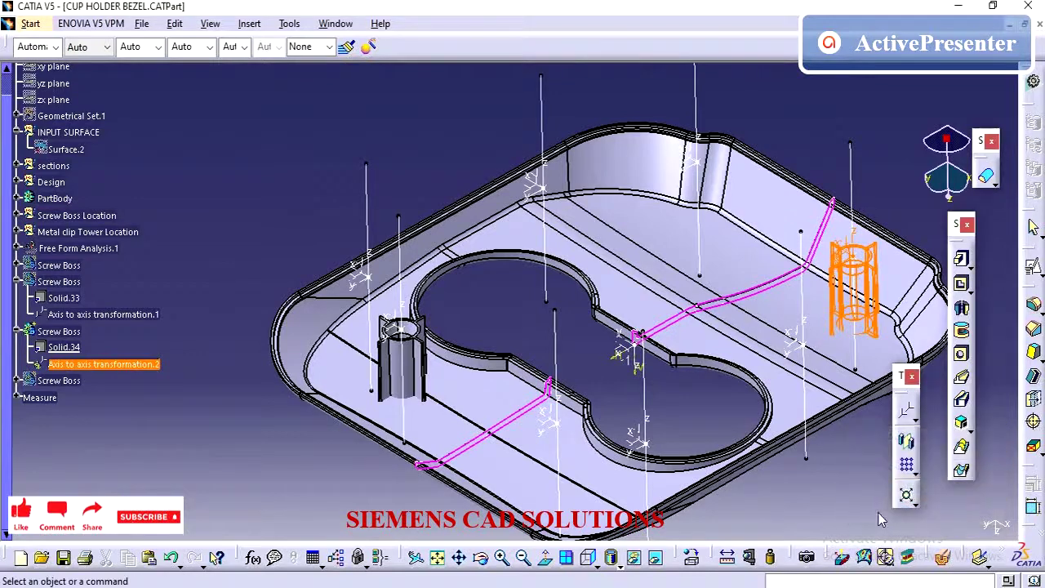
middle_click_drag(710, 435, 707, 468)
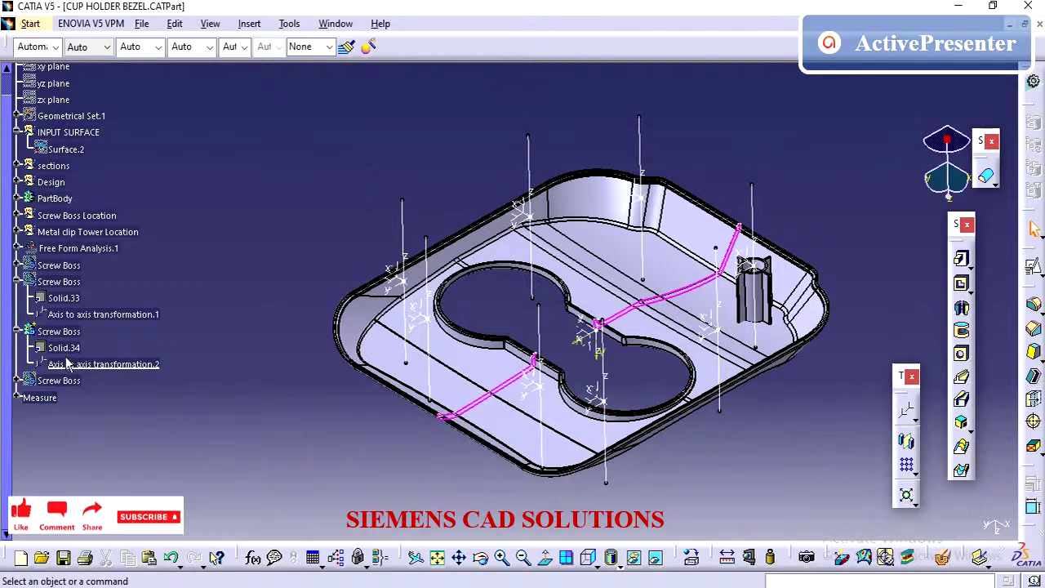
Step: Copy Axis to axis transformation.2, paste it into the third Screw Boss copy and expand that body in the tree
left_click(100, 367)
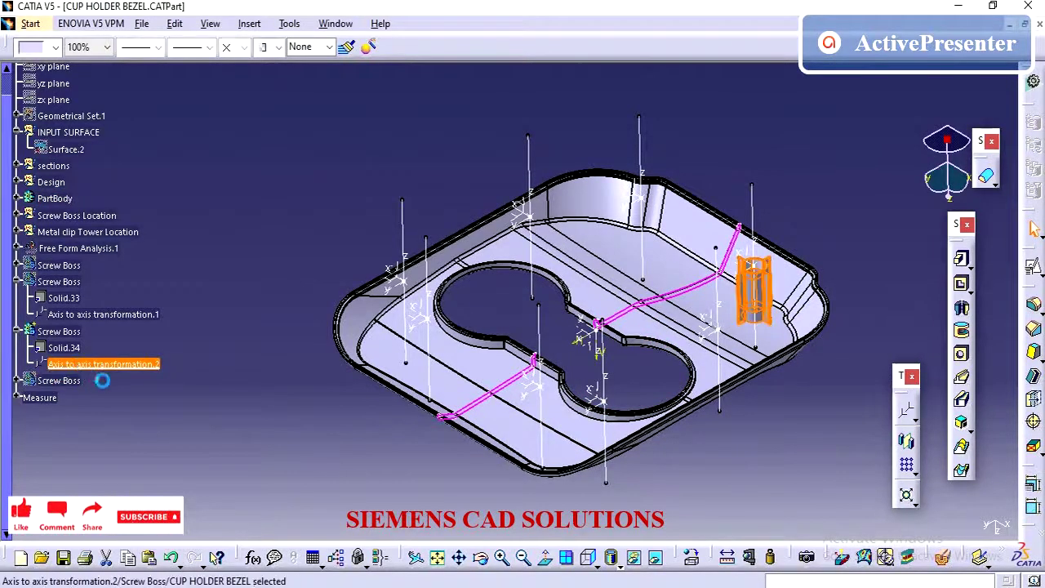
left_click(61, 380)
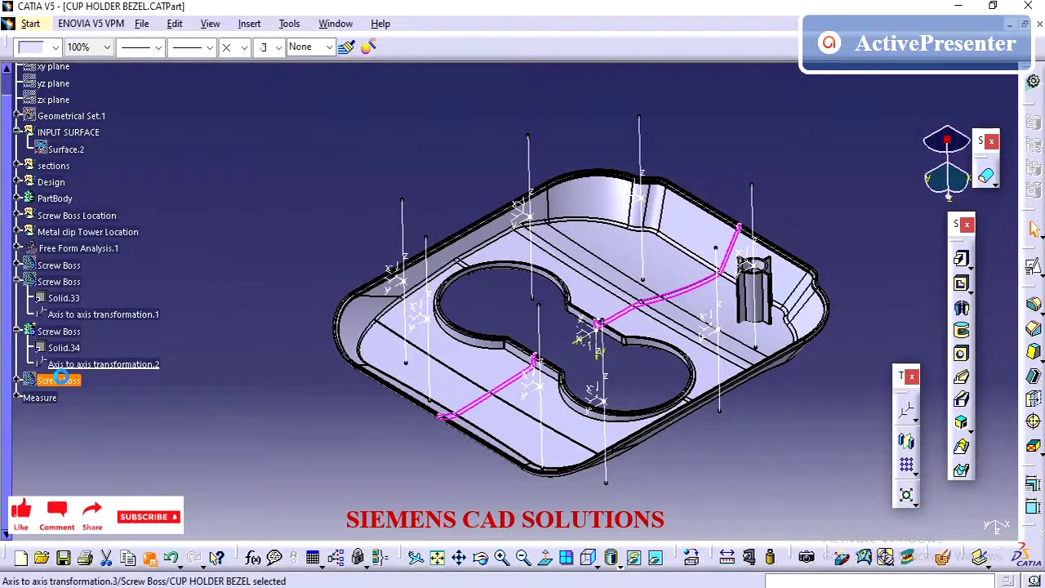
left_click(18, 382)
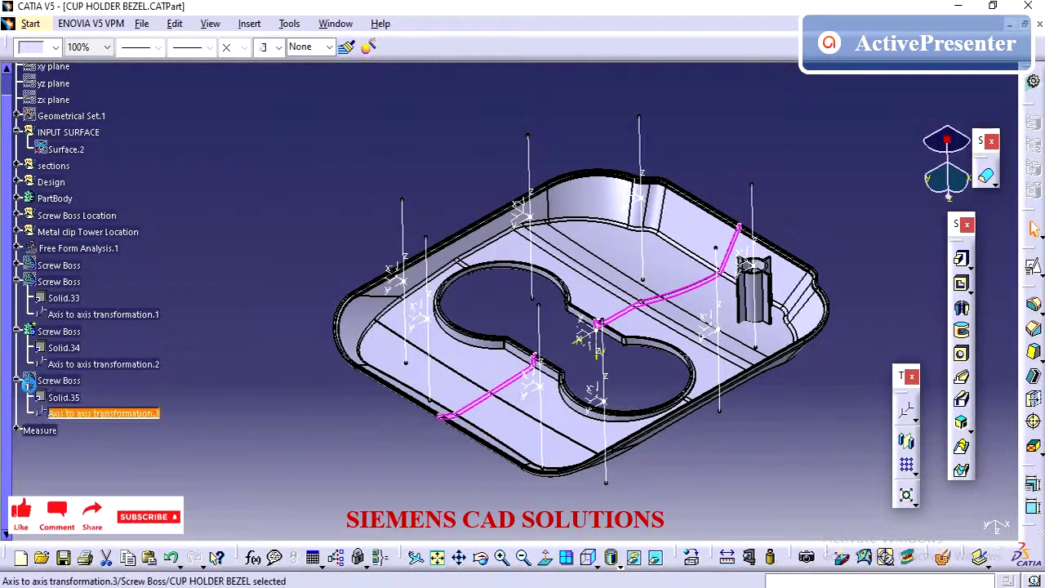
Step: Change the target of Axis to axis transformation.3 to Axis System.9 and show the third Screw Boss copy
double_click(94, 413)
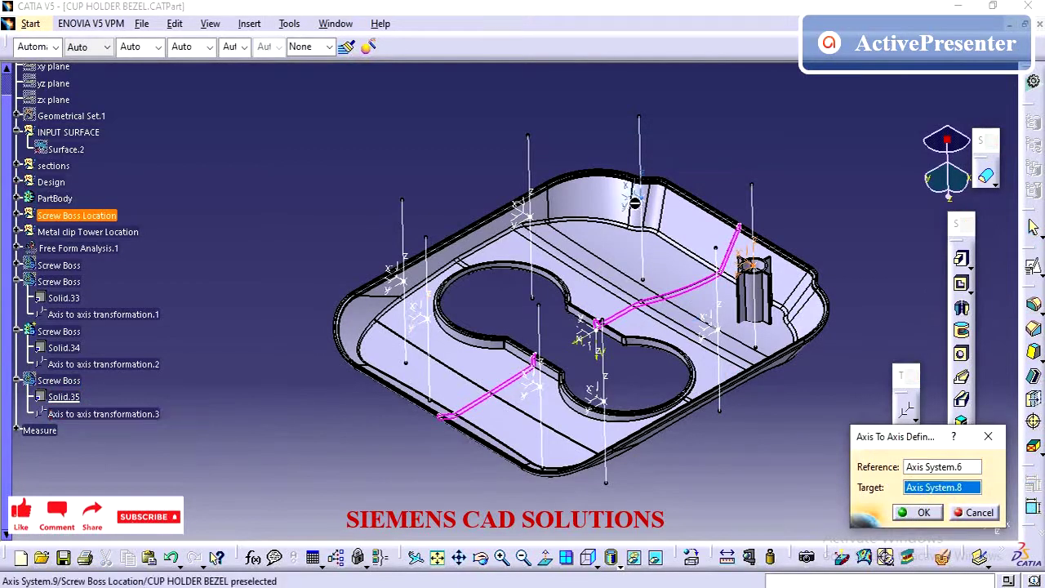
left_click(649, 283)
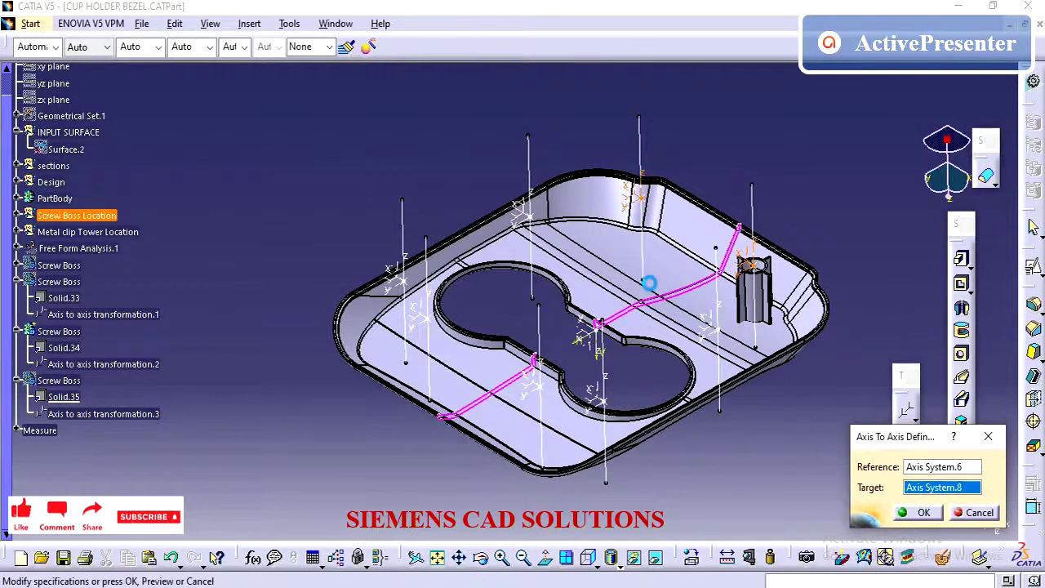
left_click(914, 513)
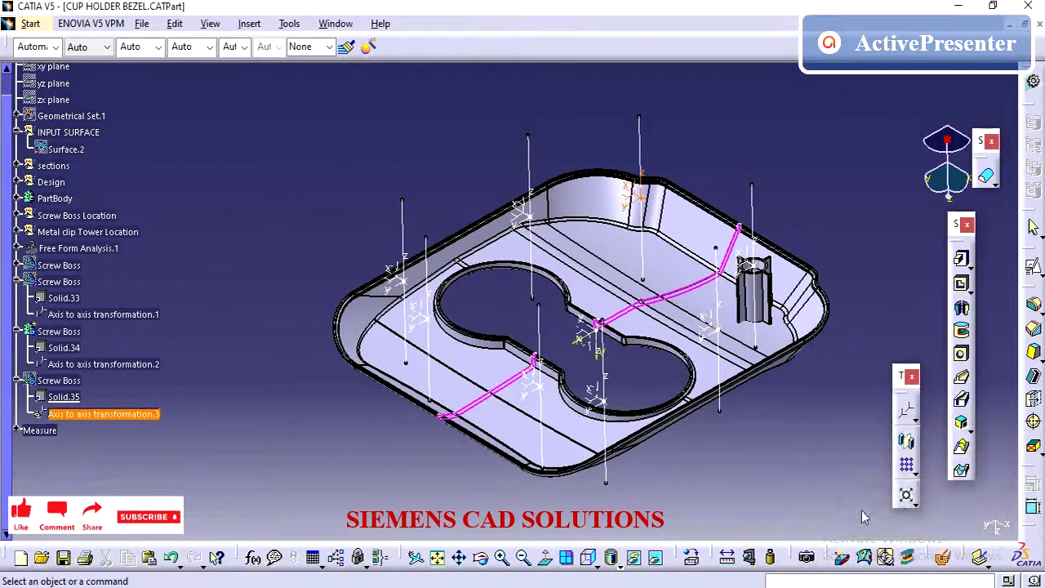
right_click(59, 380)
left_click(98, 93)
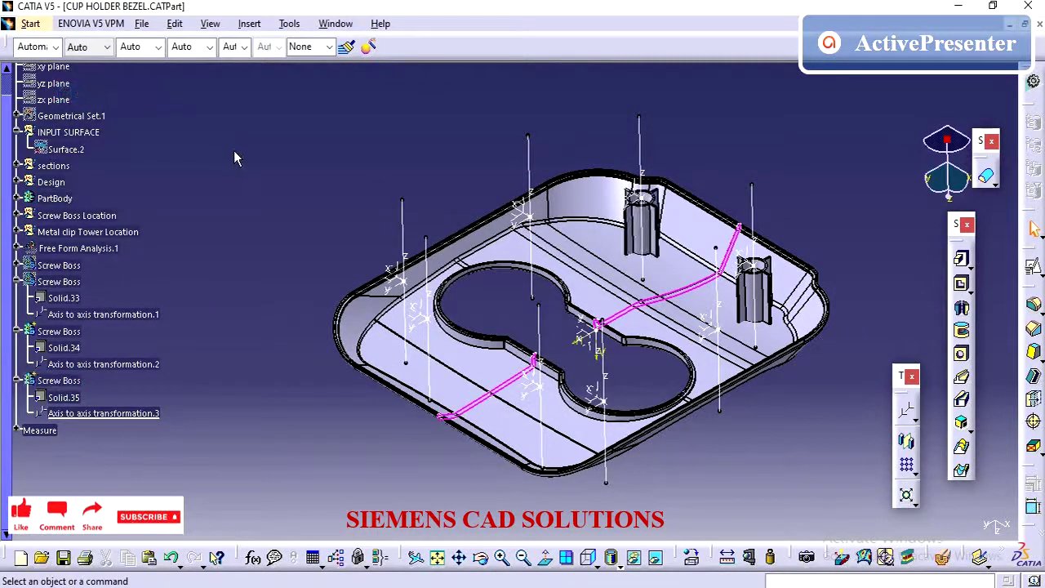
Step: Set the Z coordinate to -23 mm for the screw boss point at X 45 mm and to -20 mm for the one at X -45 mm
double_click(759, 271)
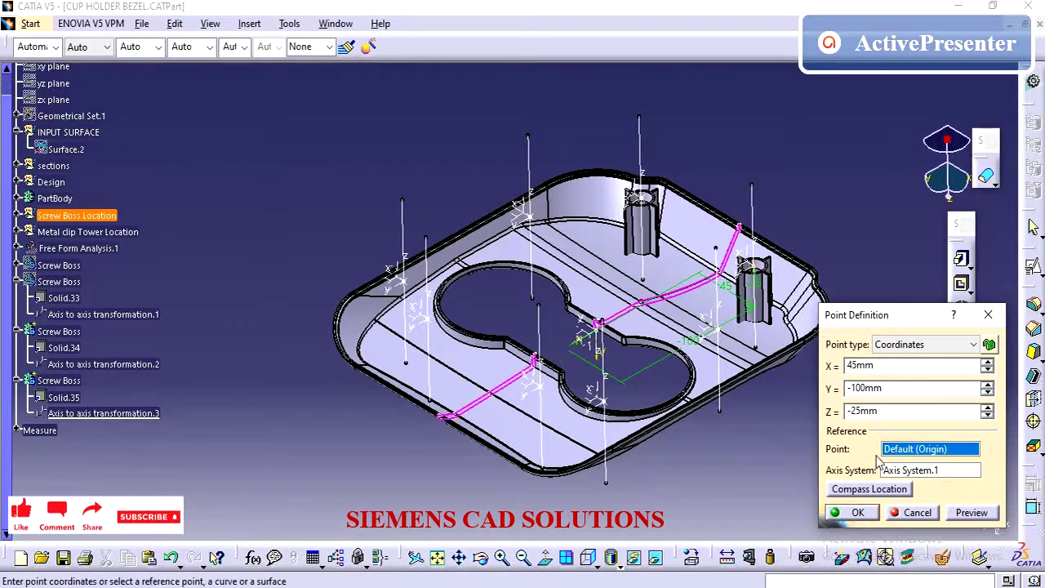
left_click(848, 512)
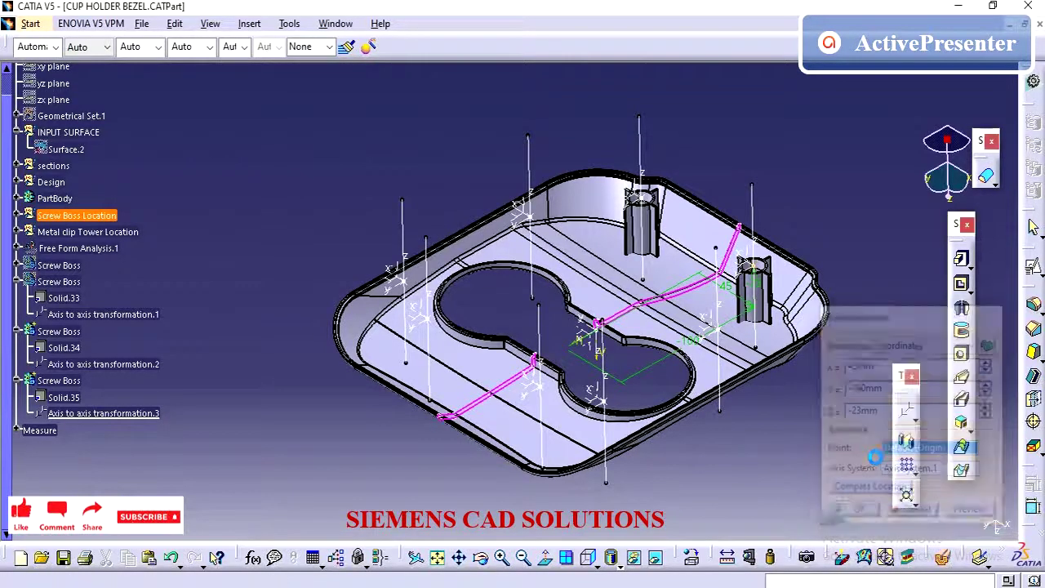
middle_click_drag(615, 406, 620, 376)
double_click(642, 199)
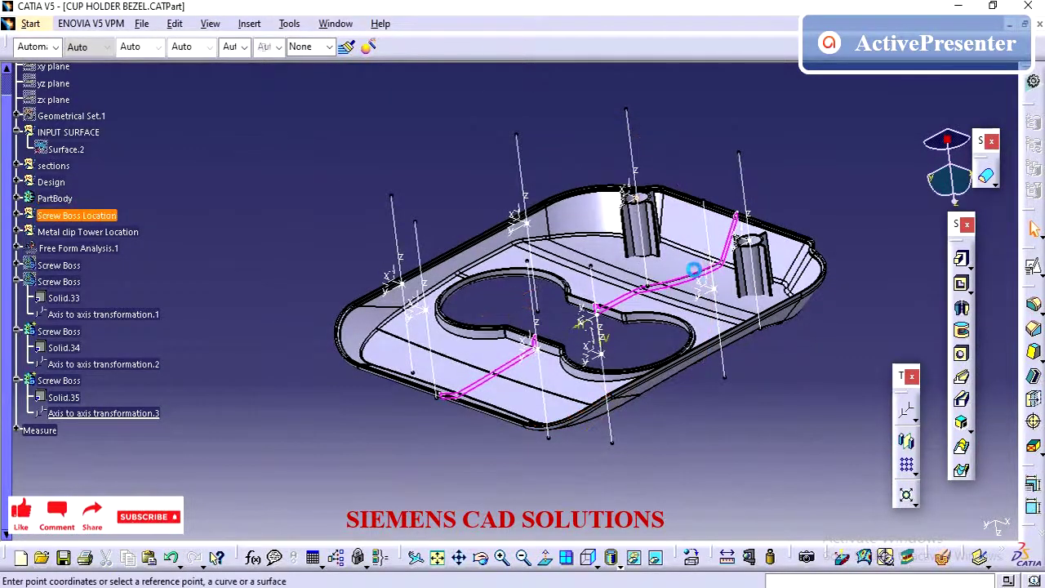
middle_click_drag(691, 362, 488, 253)
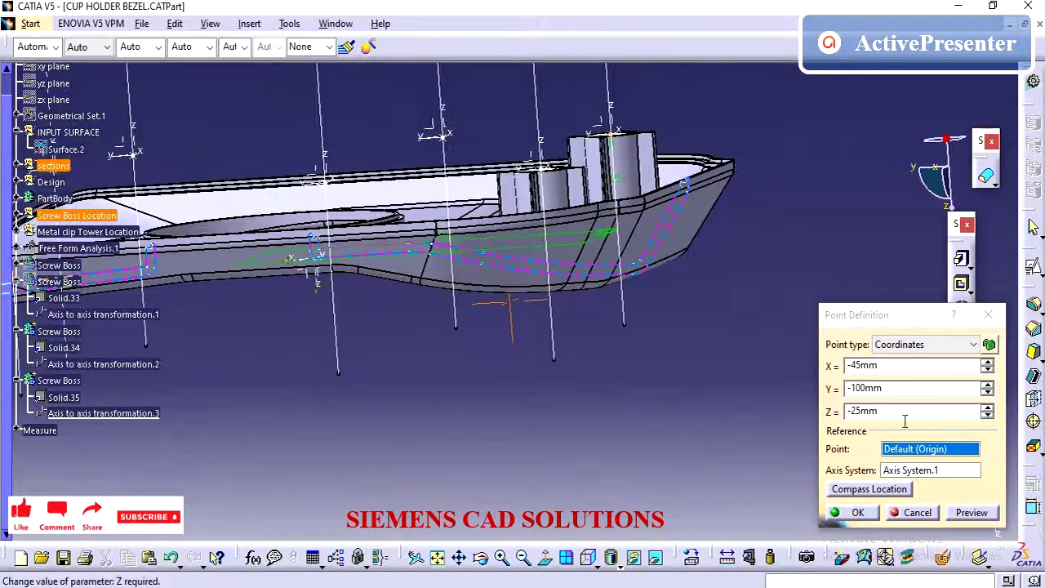
left_click_drag(861, 411, 856, 411)
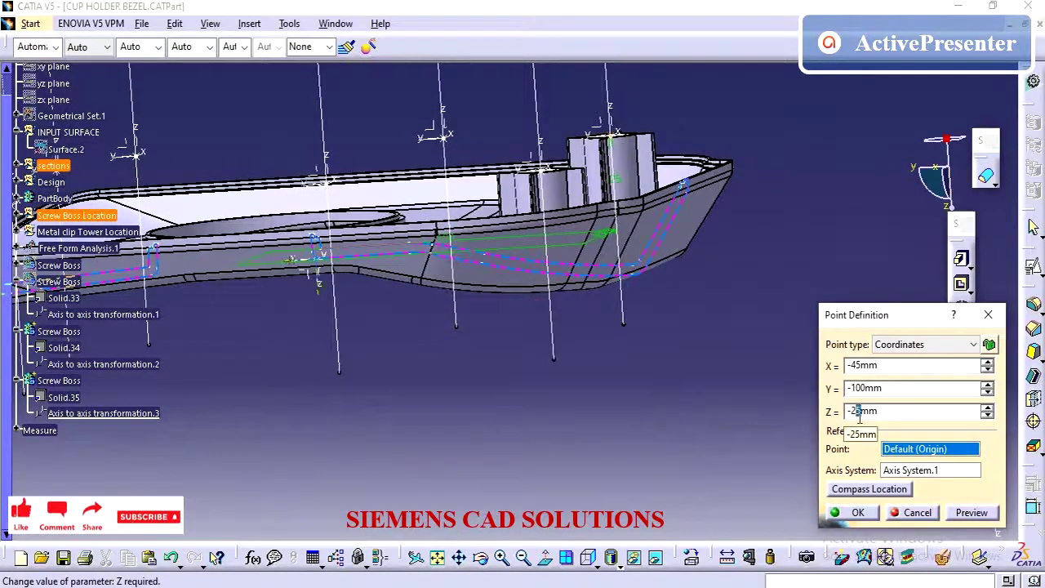
type("0")
key("Return")
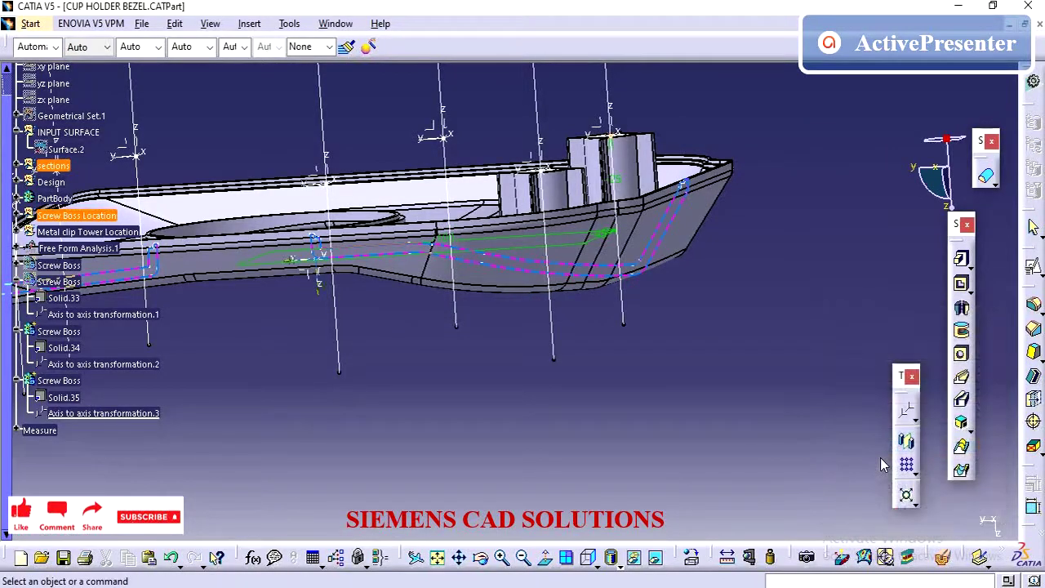
Step: Measure the distance between the screw boss point at X -45 mm, Y -100 mm and the bezel's rim edge
middle_click_drag(696, 212, 786, 377)
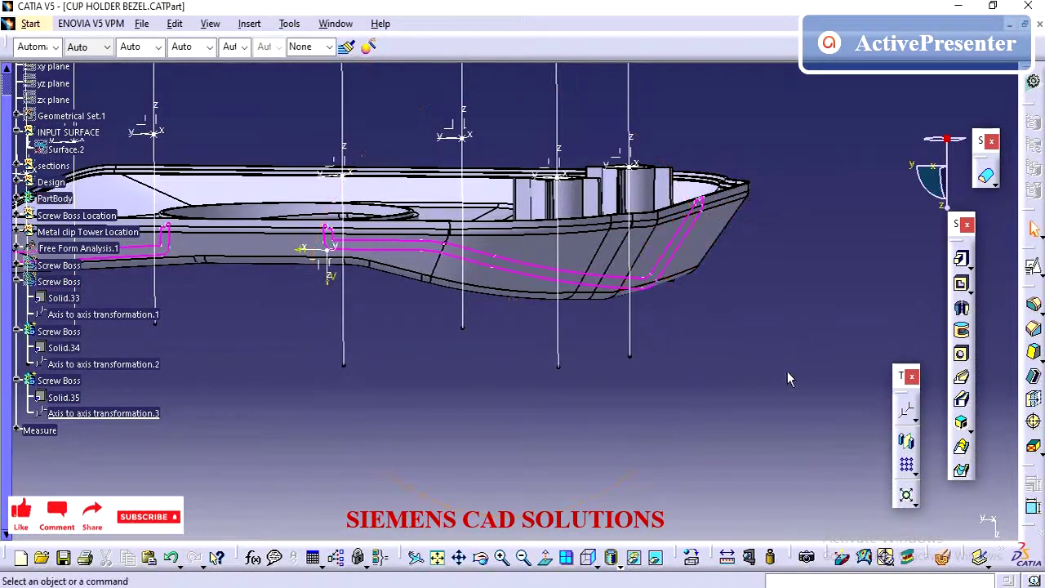
left_click(727, 556)
middle_click_drag(652, 206, 545, 212)
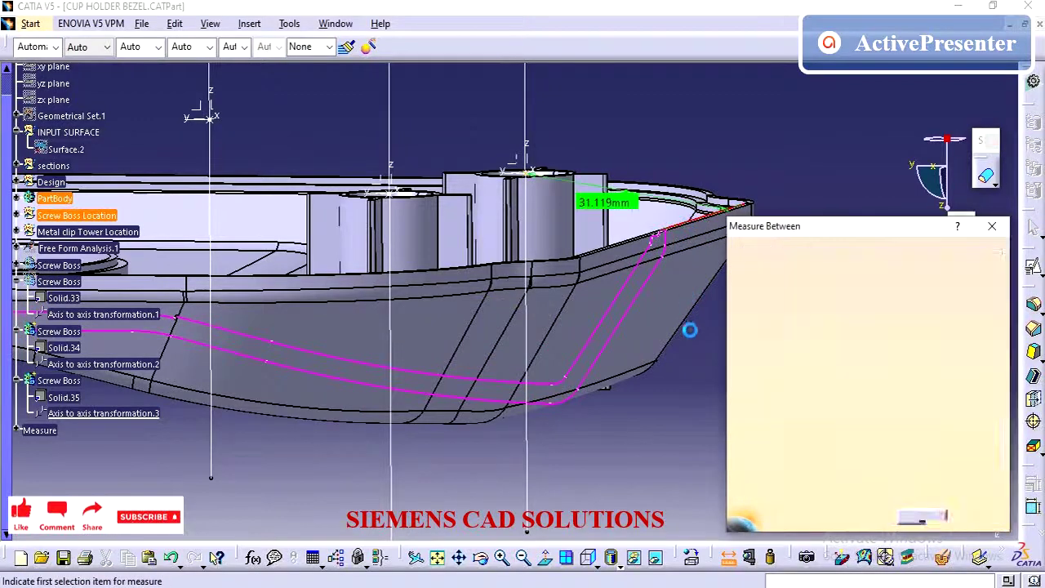
left_click(980, 516)
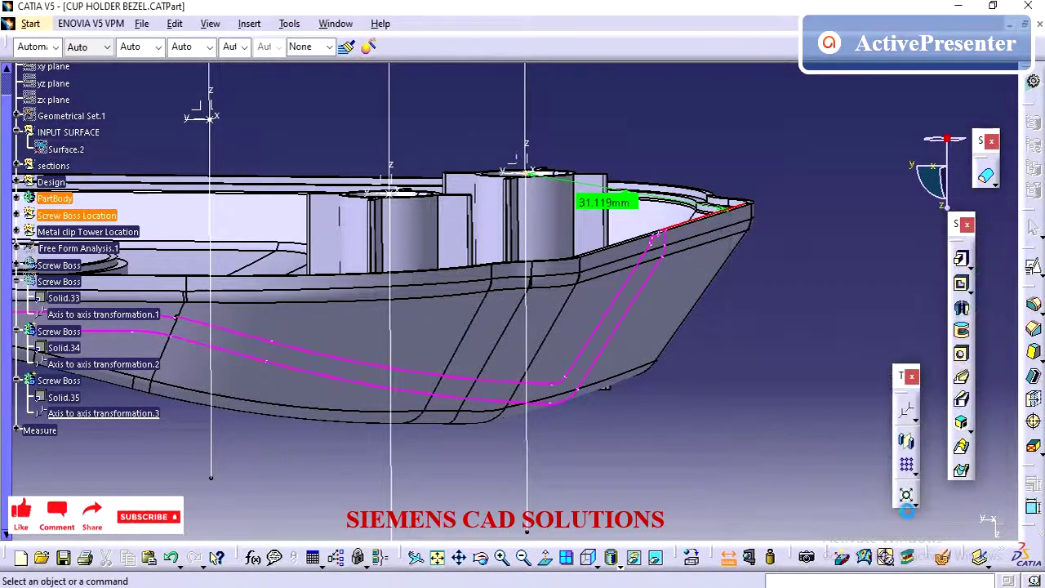
Step: Set the Z coordinate of the screw boss point at X -45 mm, Y -100 mm to -15 mm
double_click(532, 174)
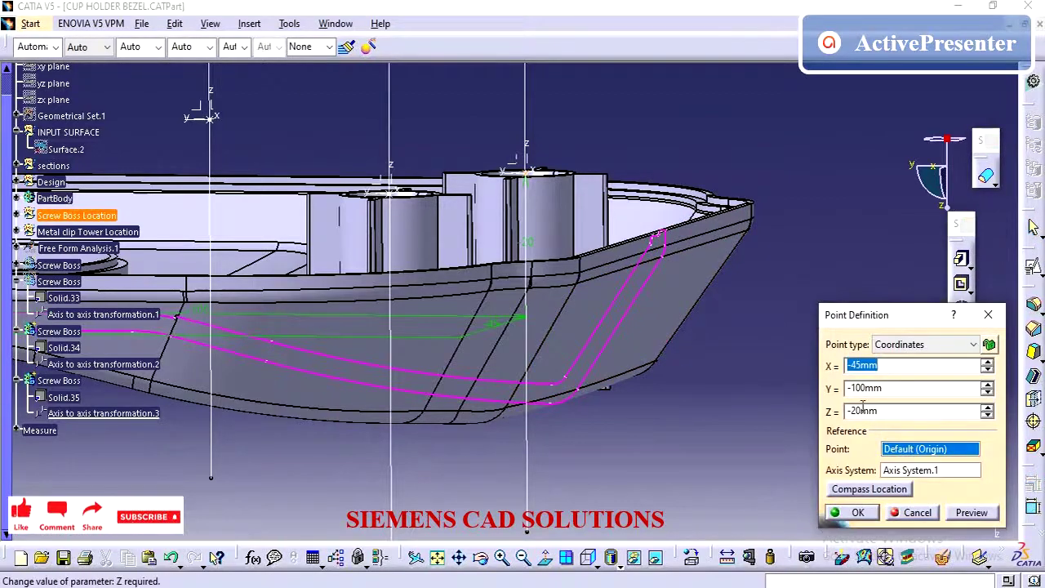
double_click(856, 411)
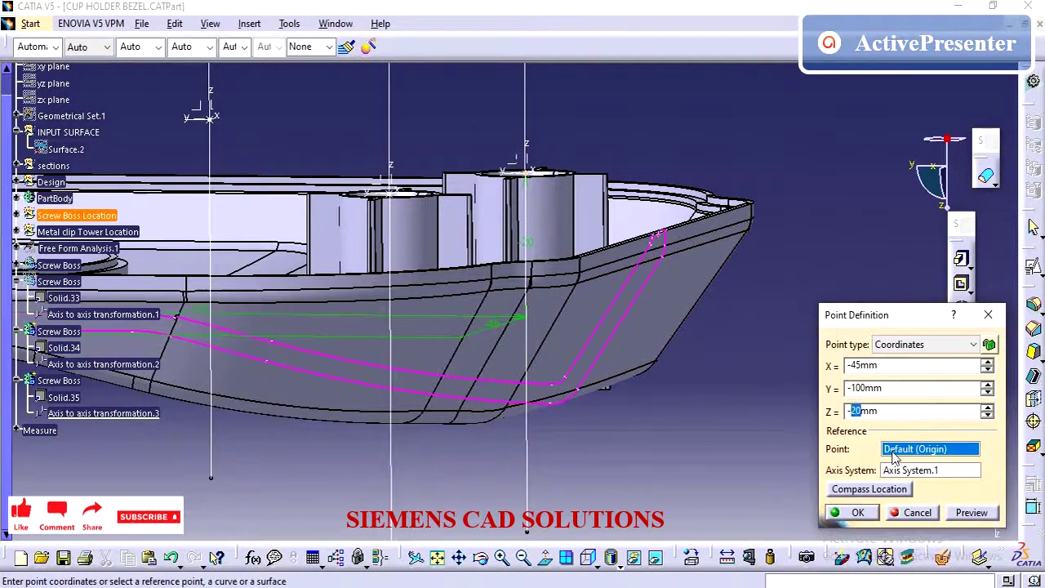
key("Return")
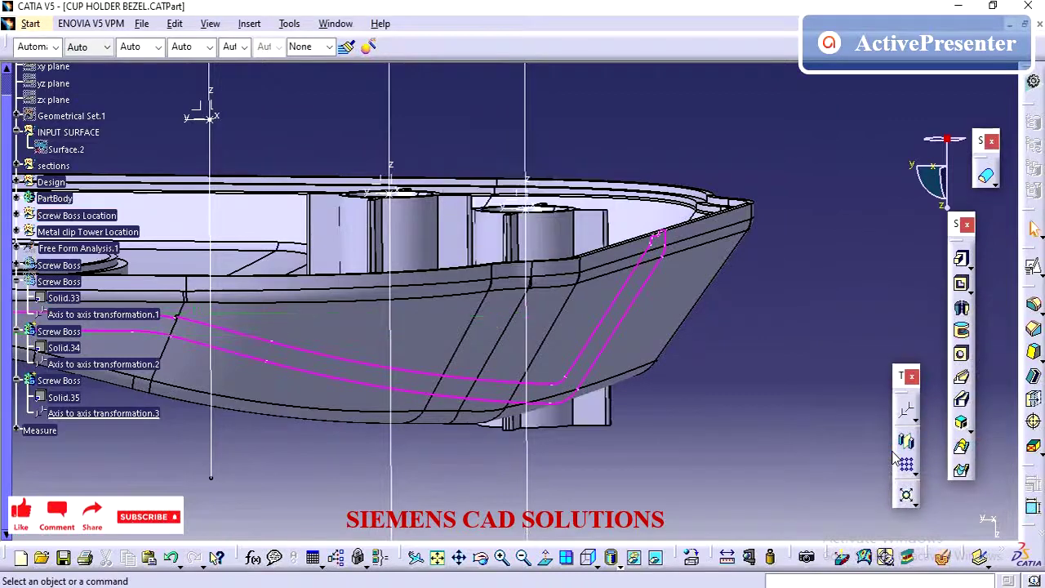
Step: Set the Z coordinate of the screw boss point at X -45 mm, Y -100 mm to -13 mm
middle_click_drag(588, 377, 614, 395)
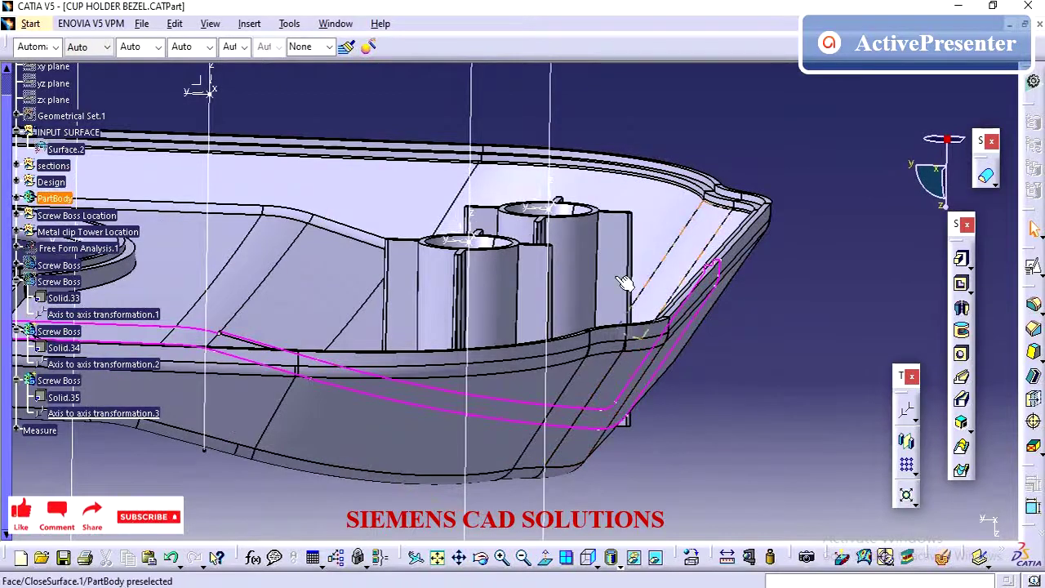
left_click(546, 209)
double_click(545, 209)
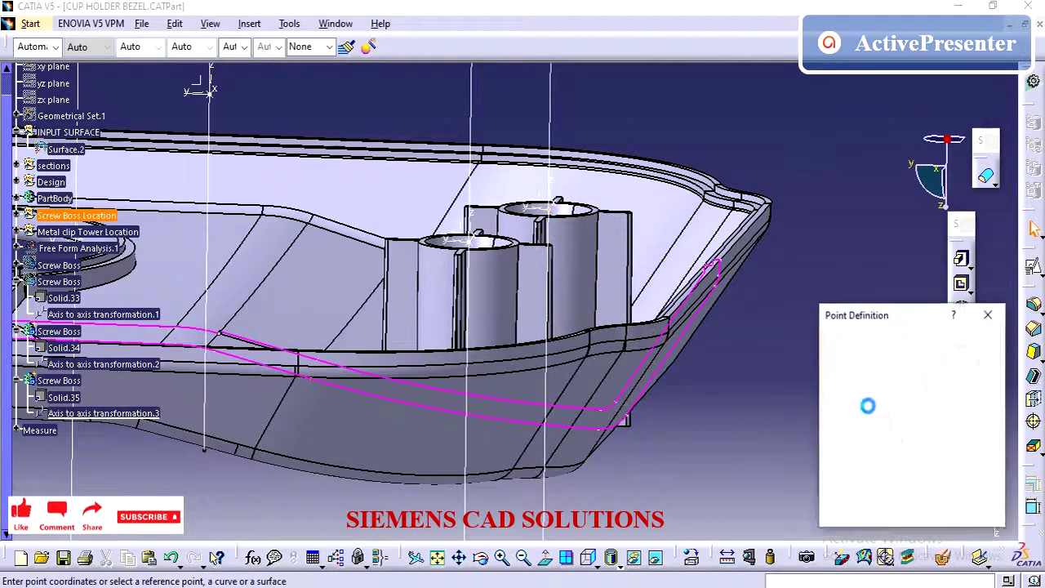
left_click(859, 410)
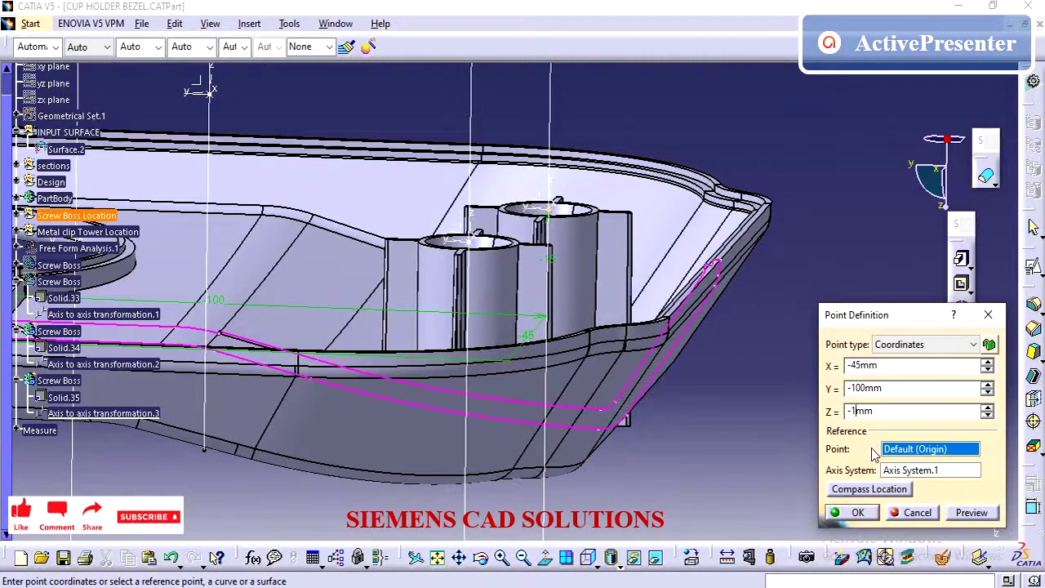
key("Return")
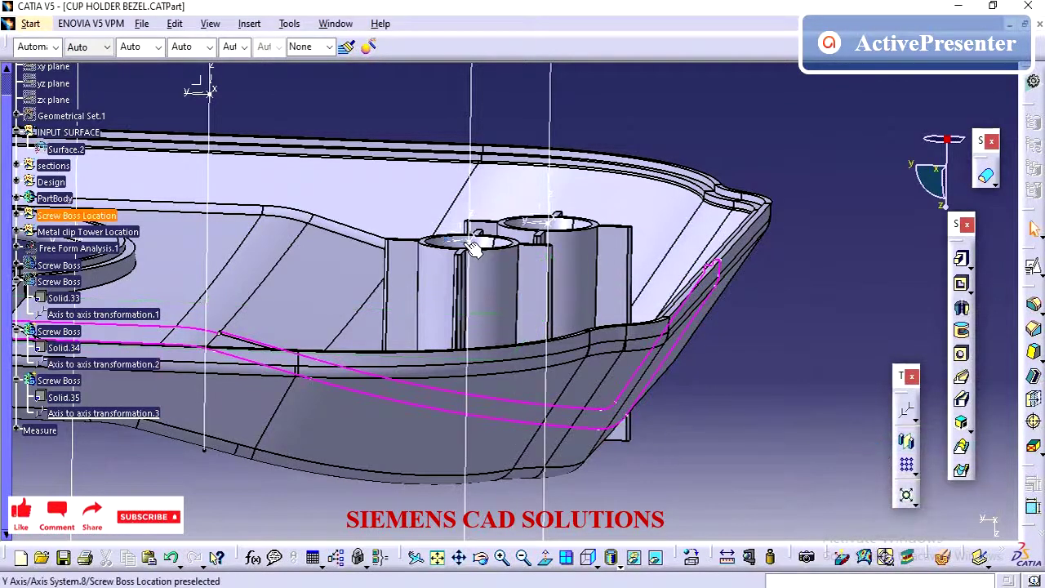
Step: Move the screw boss point at X 45 mm, Y -100 mm deeper into the bezel by changing its Z coordinate
double_click(478, 249)
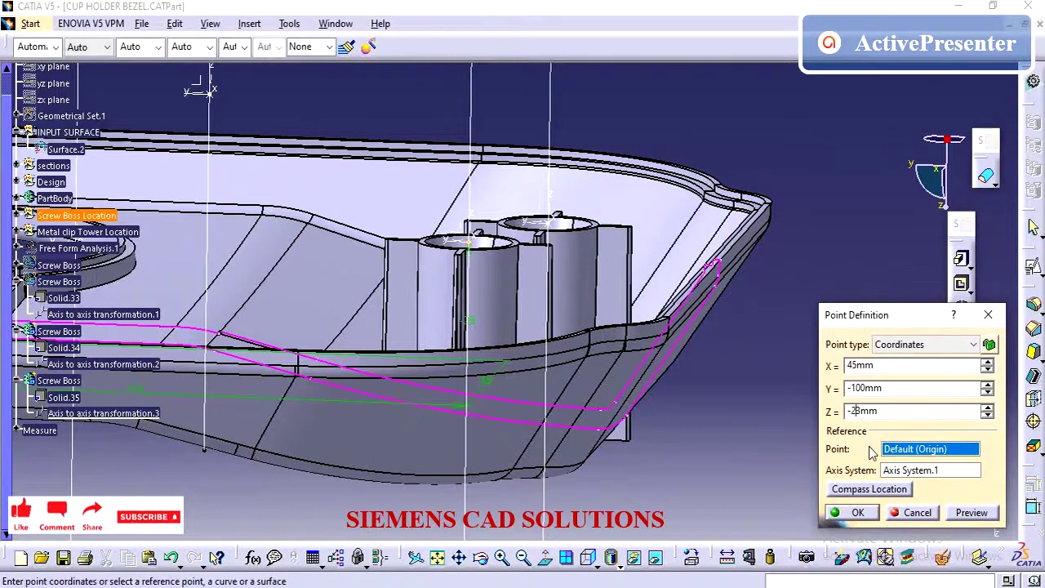
key("Return")
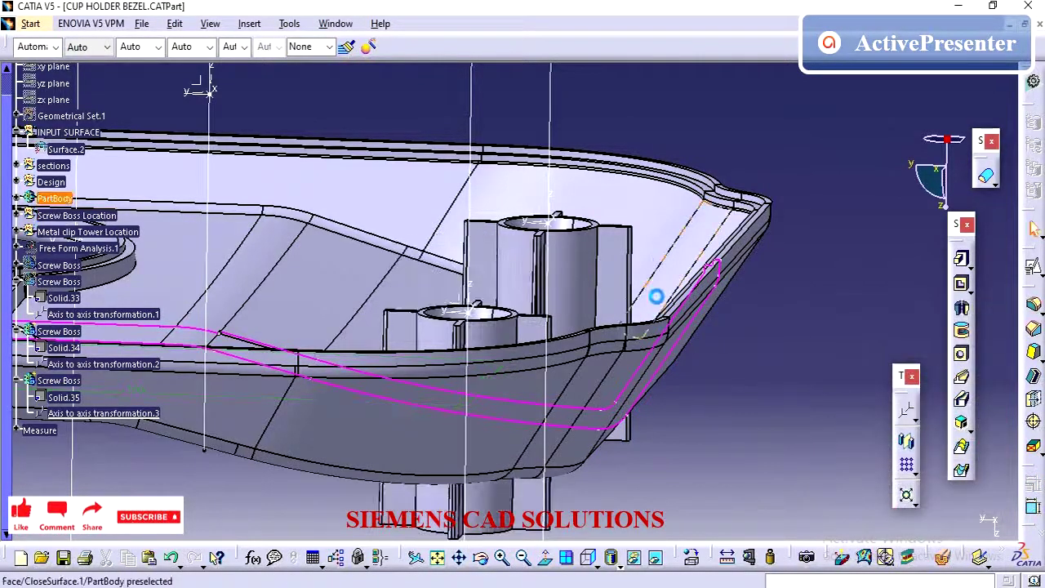
middle_click_drag(600, 319, 522, 369)
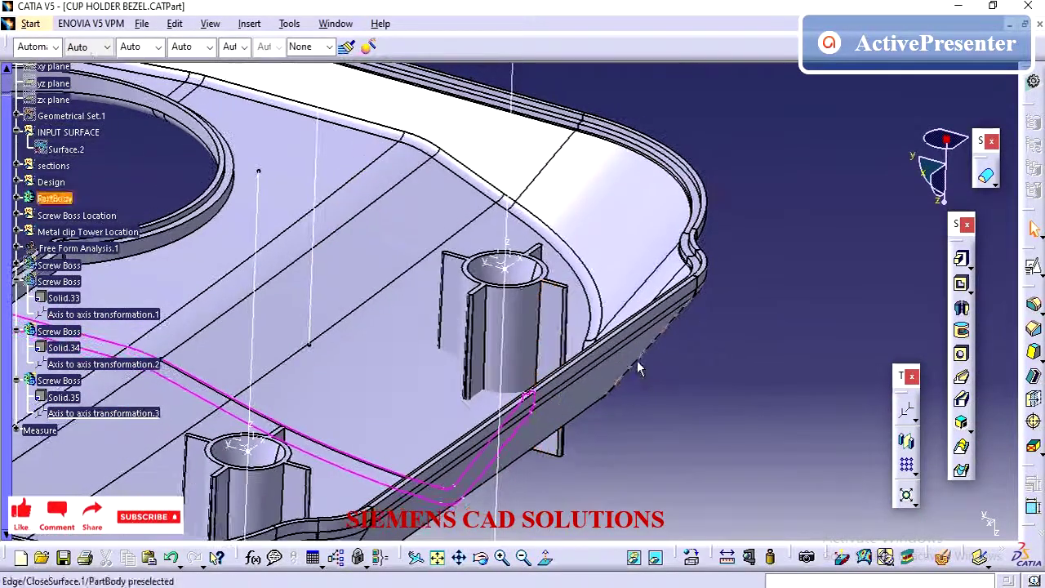
left_click(503, 267)
double_click(504, 267)
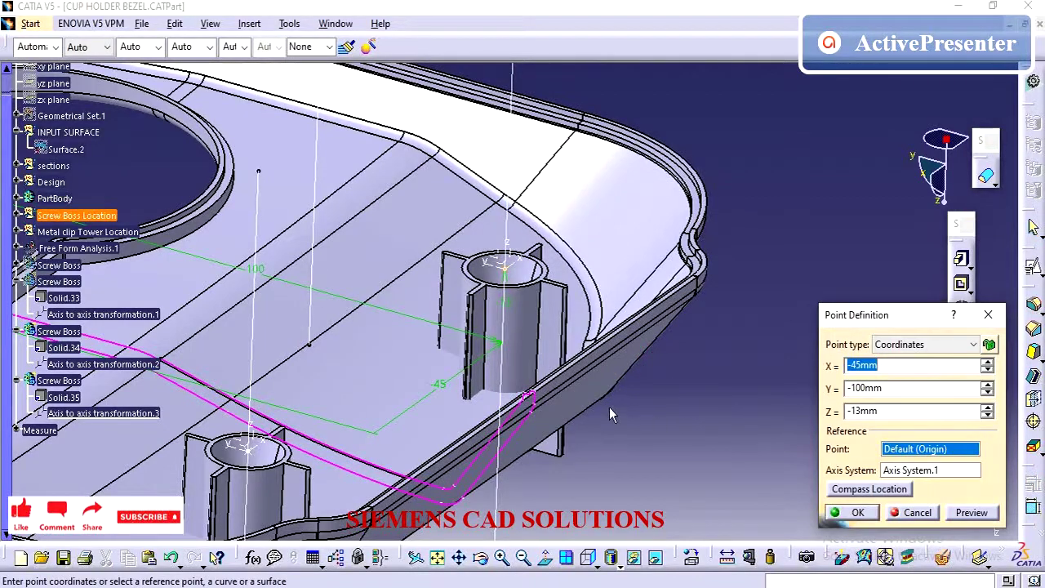
middle_click_drag(609, 414, 585, 381)
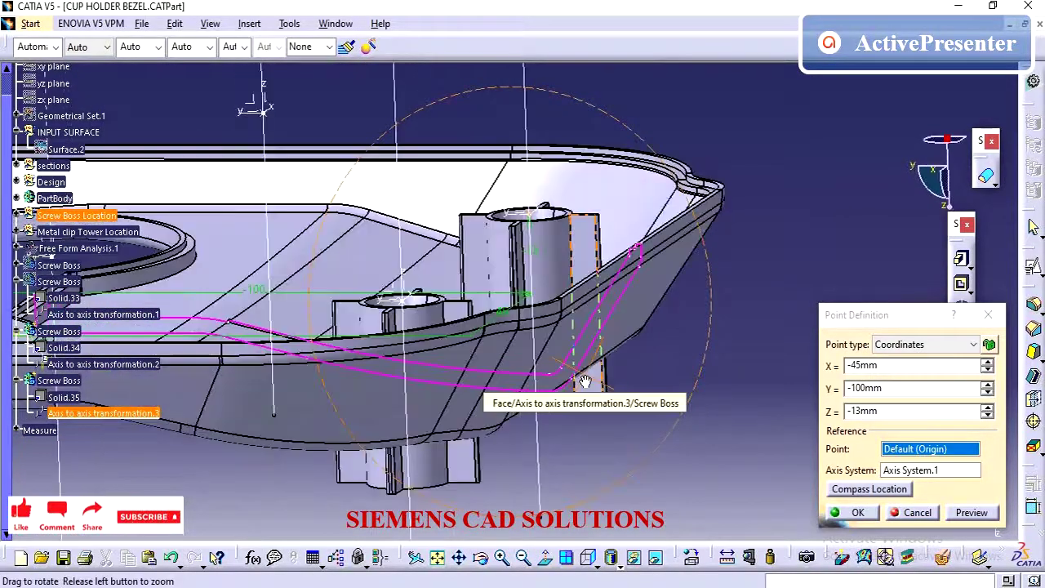
left_click(914, 512)
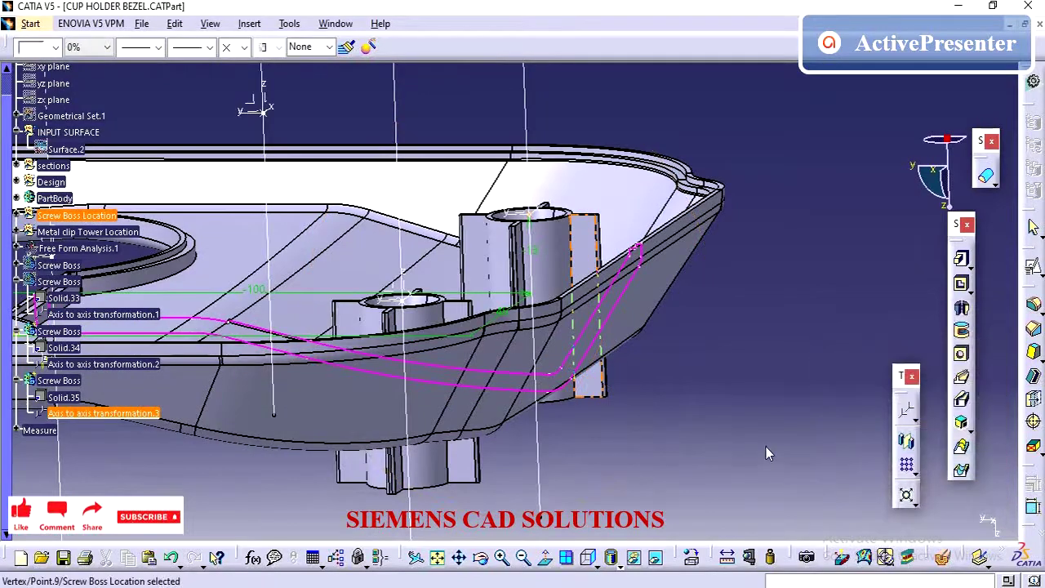
Step: Check the coordinates of the screw boss point at X -45 mm, Y -100 mm, and measure between the top faces of the two Y -100 mm bosses
double_click(538, 222)
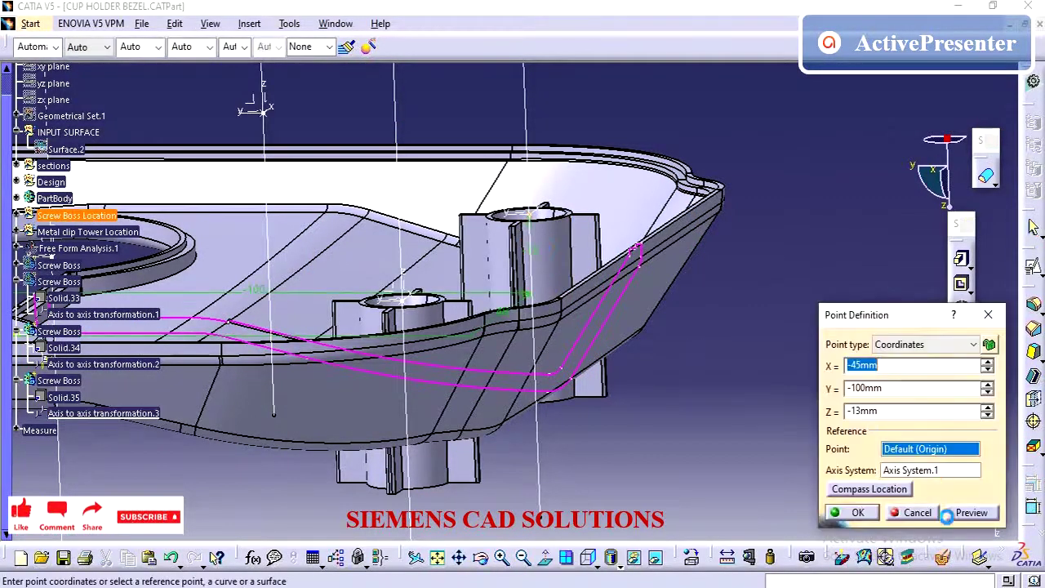
left_click(921, 514)
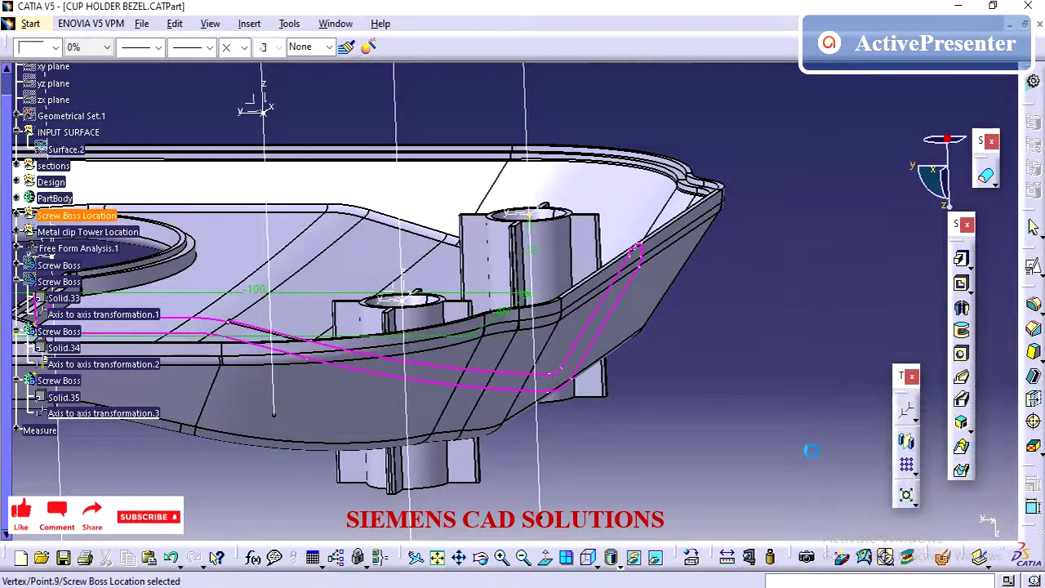
left_click(727, 557)
middle_click_drag(440, 311, 400, 307)
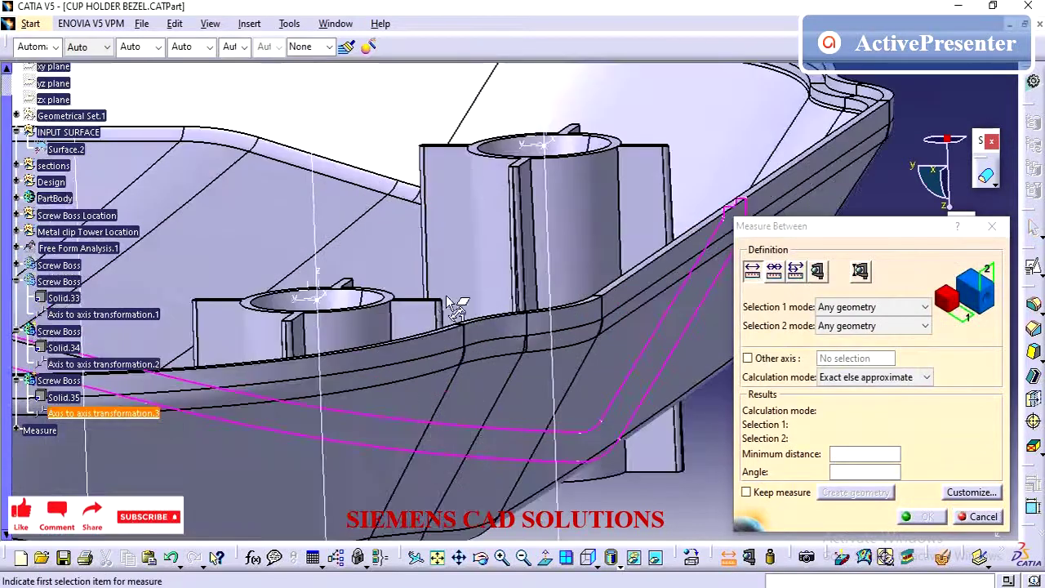
left_click(392, 302)
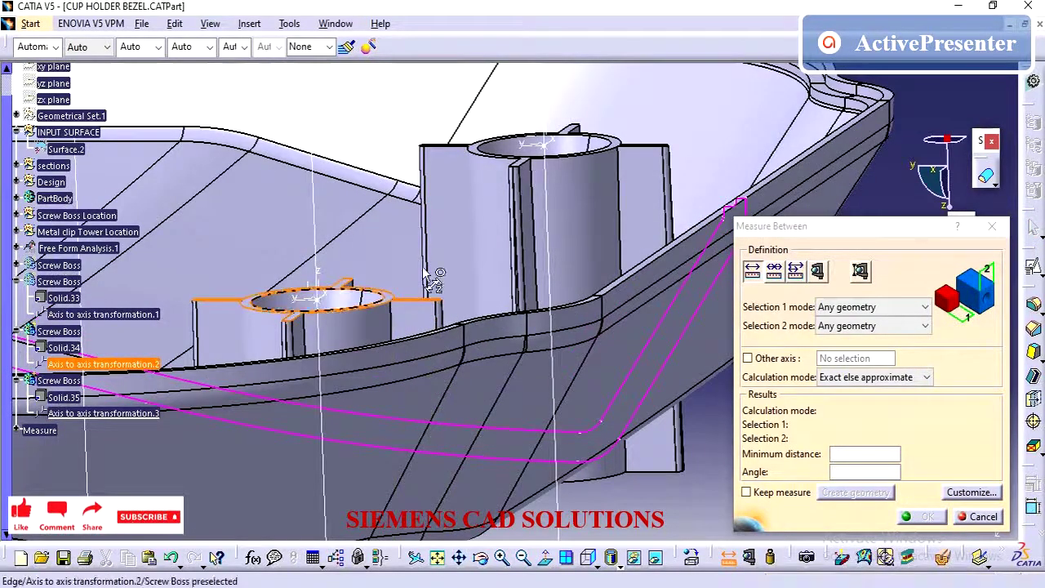
left_click(618, 149)
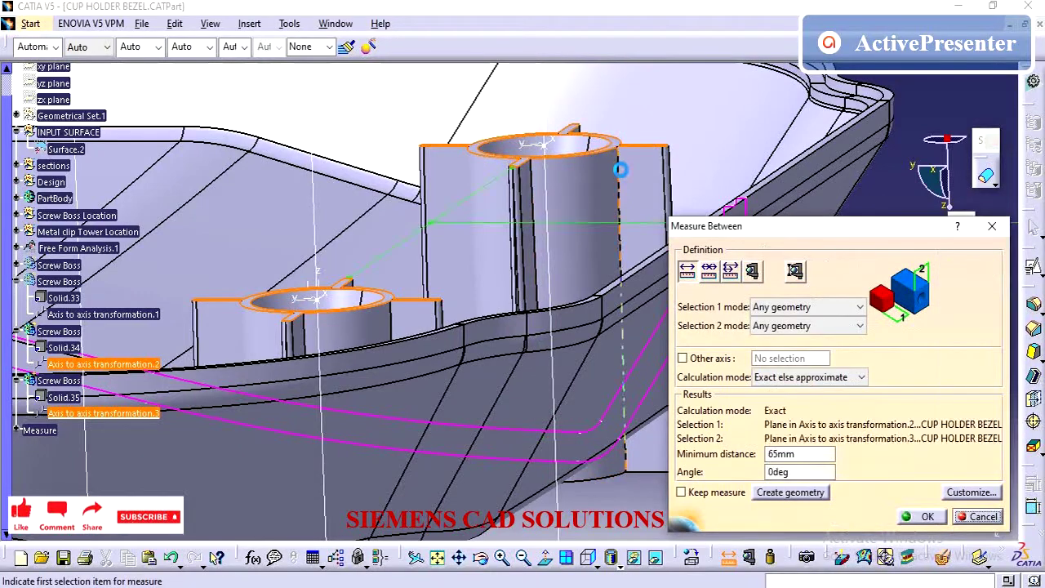
Step: Customize the measurement results to include the Point 1 and Point 2 coordinates, check both boss heights, and finish measuring
left_click(972, 492)
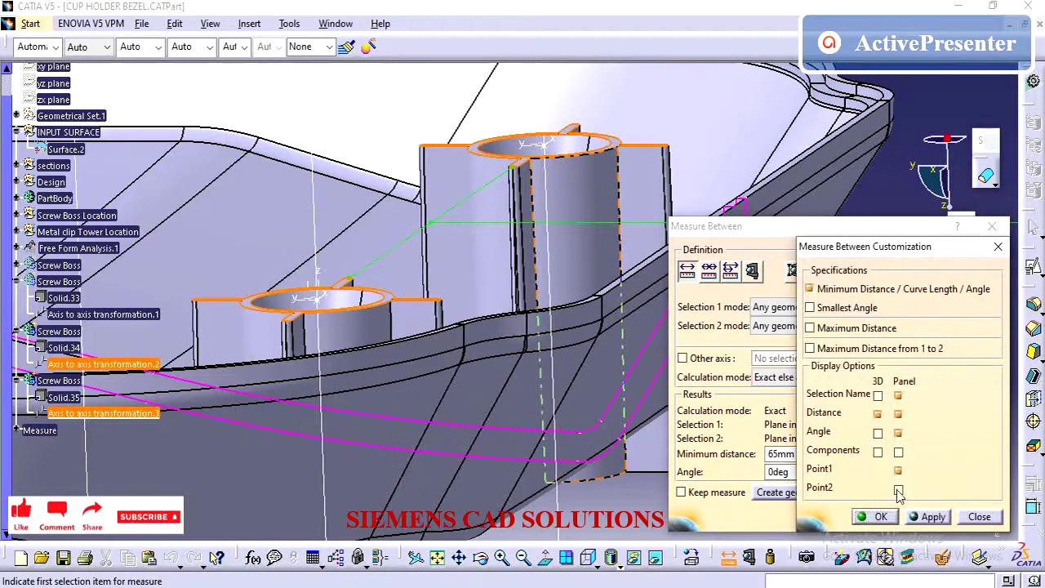
left_click(925, 520)
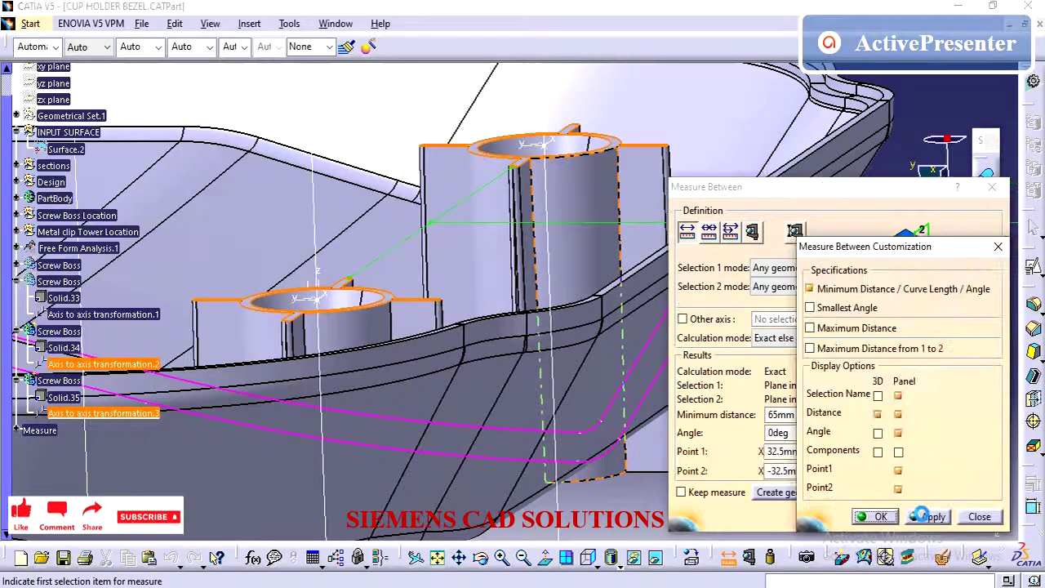
left_click_drag(905, 247, 859, 492)
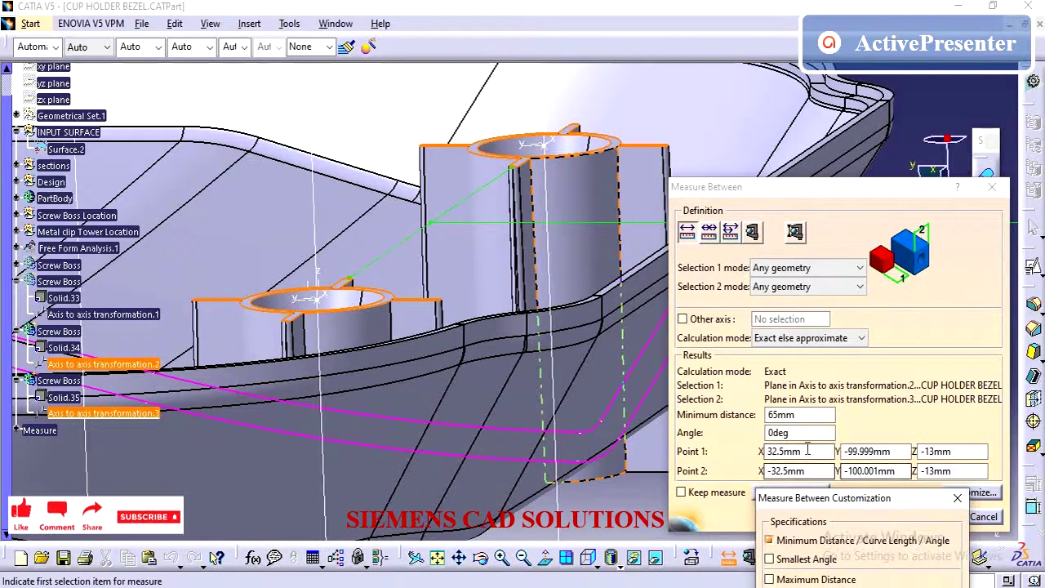
left_click(857, 325)
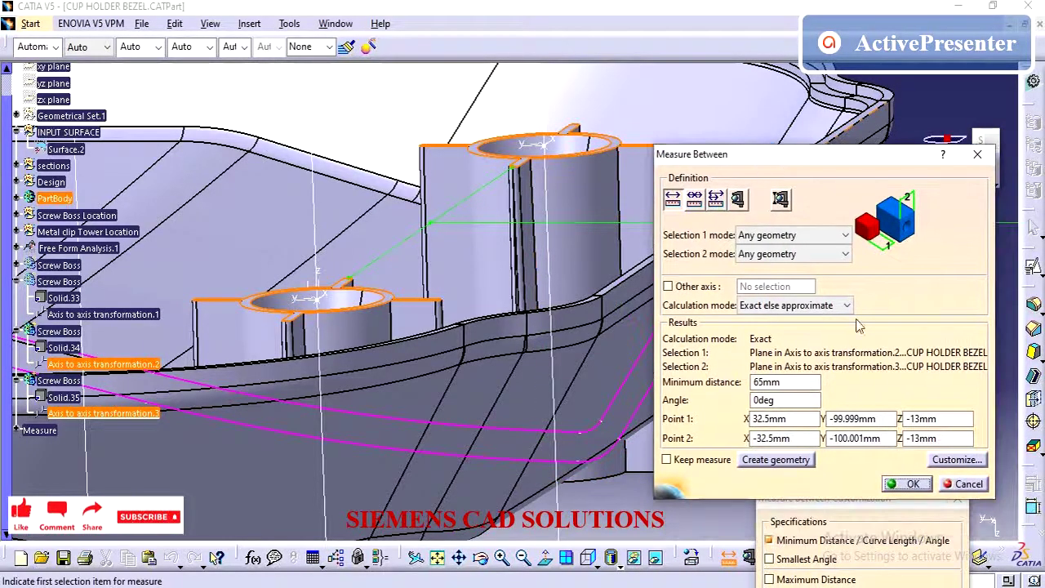
left_click(910, 482)
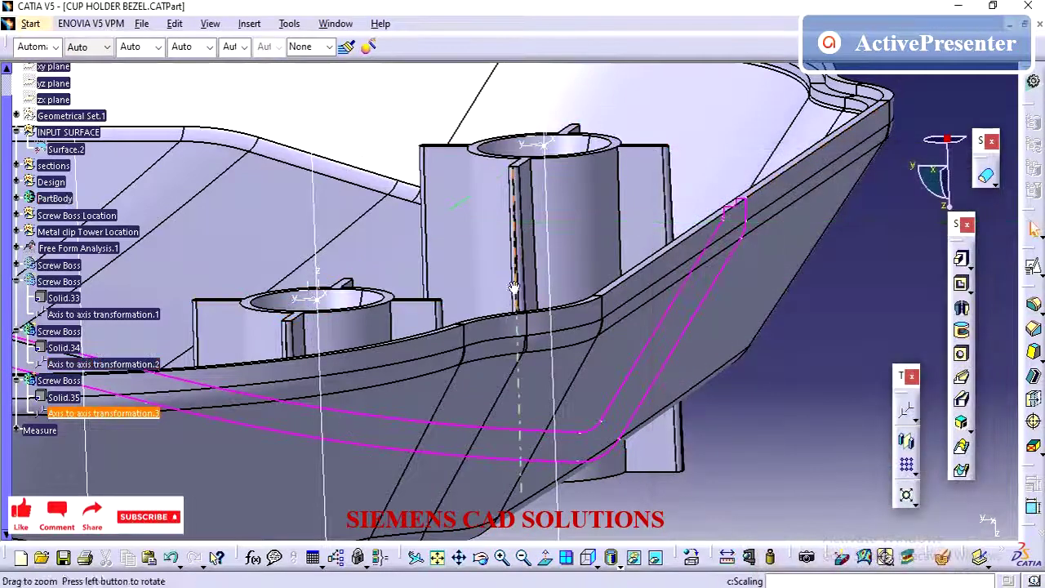
Step: Show the two hidden Screw Boss bodies on the side of the bezel opposite the Y -100 mm bosses
middle_click_drag(543, 481, 446, 496)
middle_click_drag(536, 289, 503, 261)
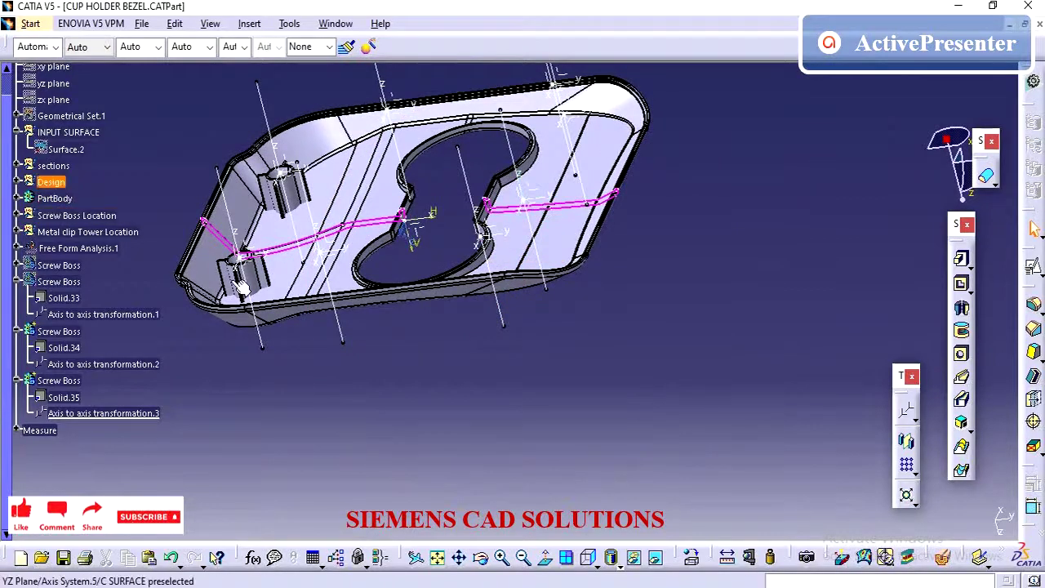
right_click(65, 283)
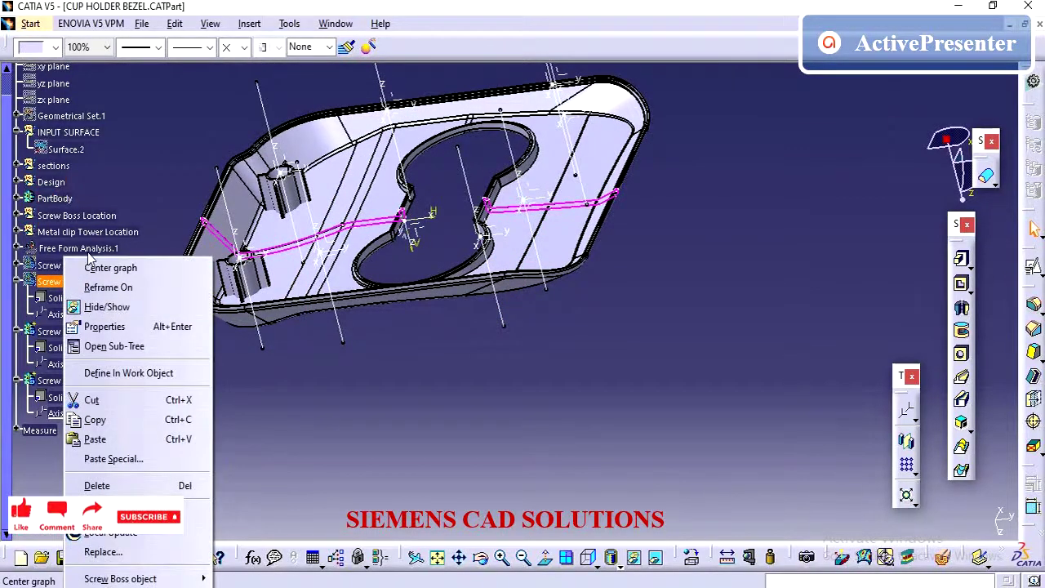
left_click(90, 306)
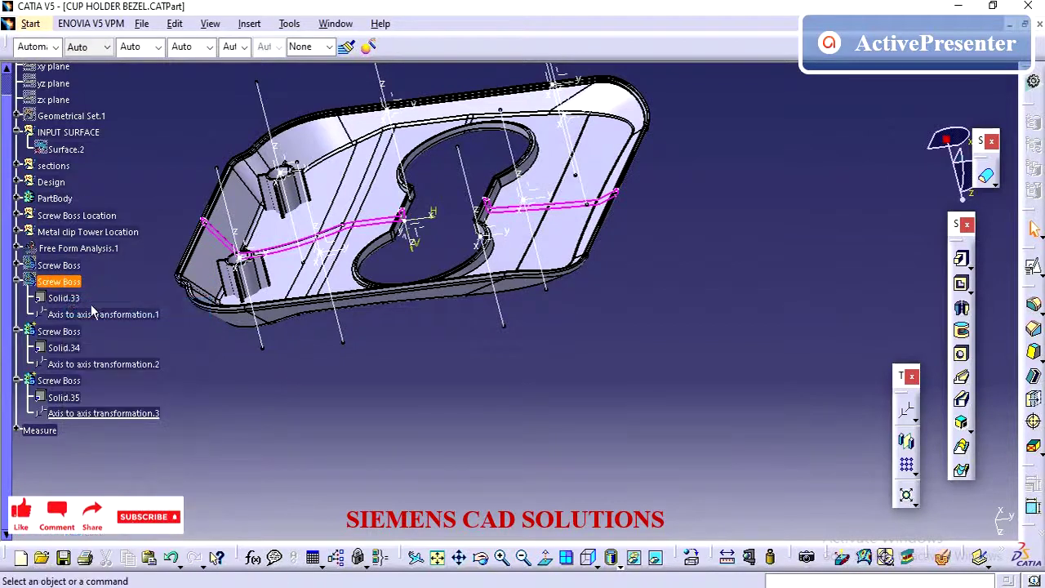
right_click(58, 265)
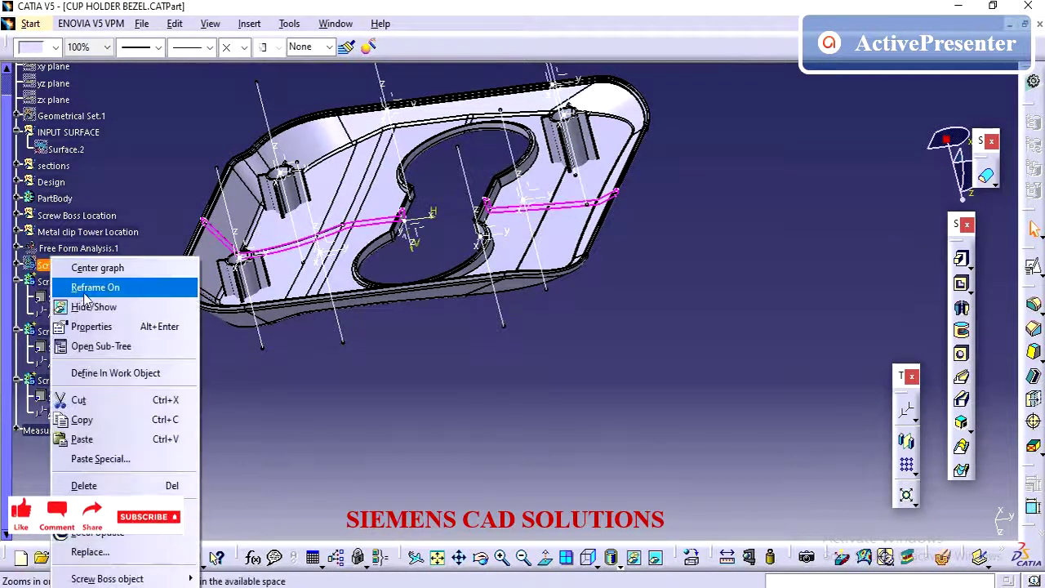
left_click(86, 303)
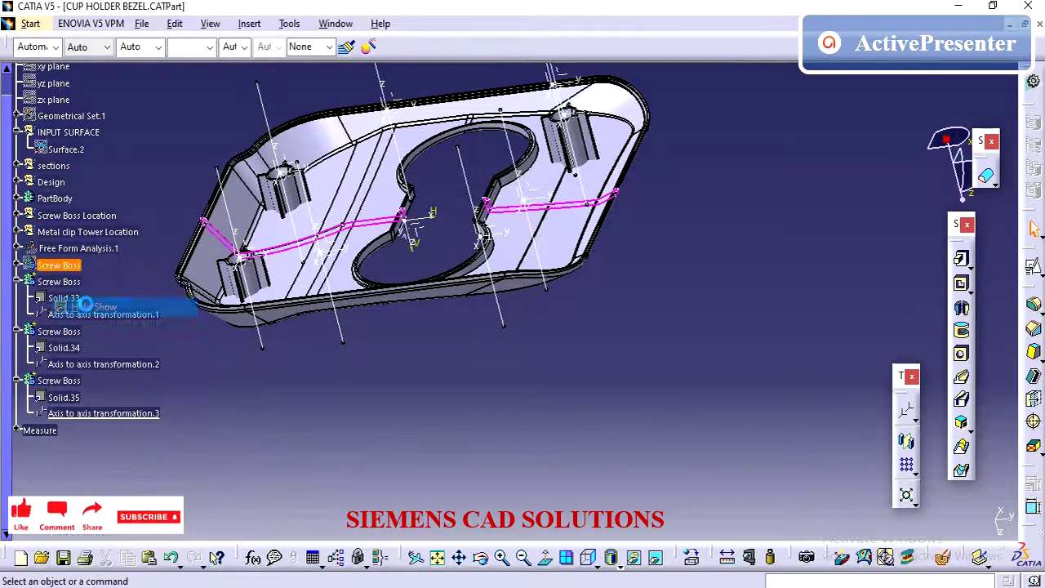
left_click(57, 283)
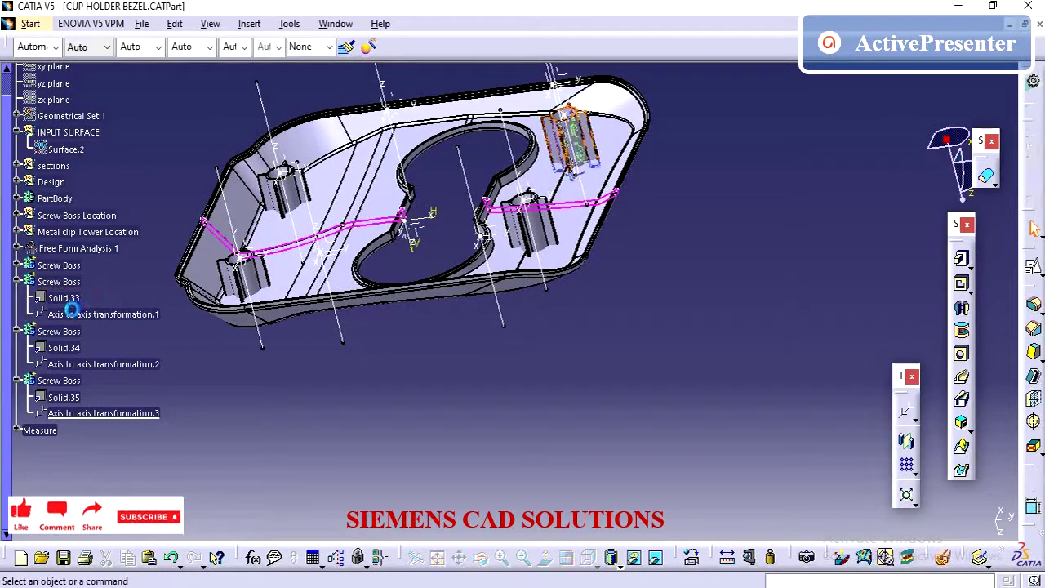
left_click(81, 315)
Step: Move the screw boss point at X 45 mm, Y 60 mm by changing its Z coordinate
middle_click_drag(640, 332, 596, 300)
left_click(492, 430)
scroll(495, 285, "up", 1)
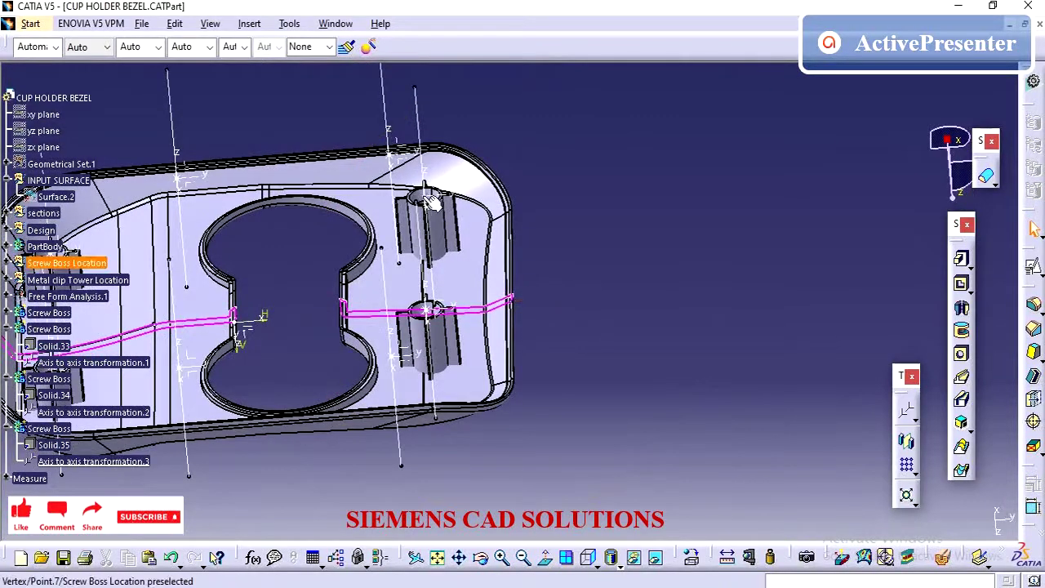
double_click(427, 197)
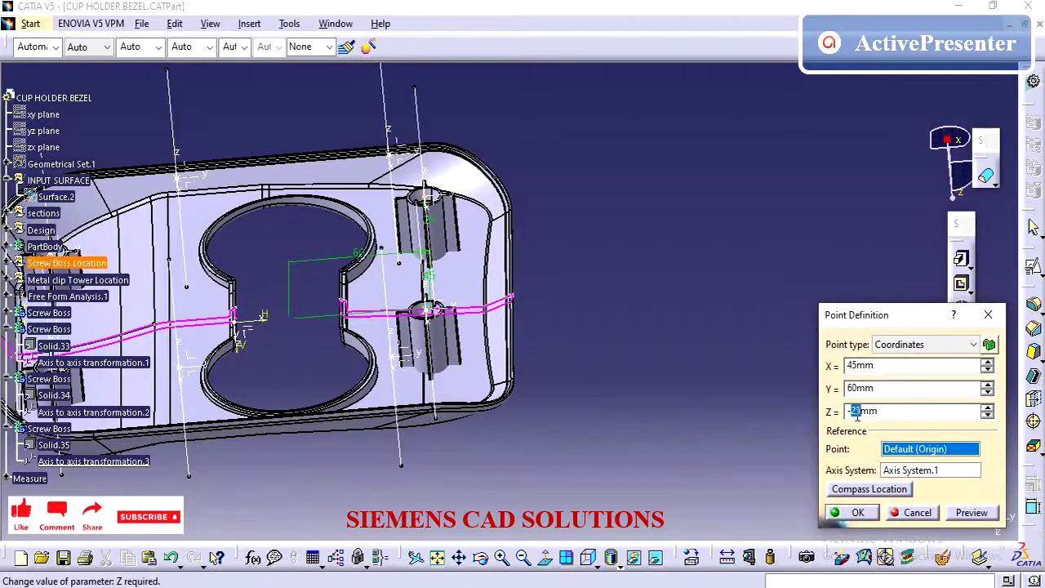
key("Return")
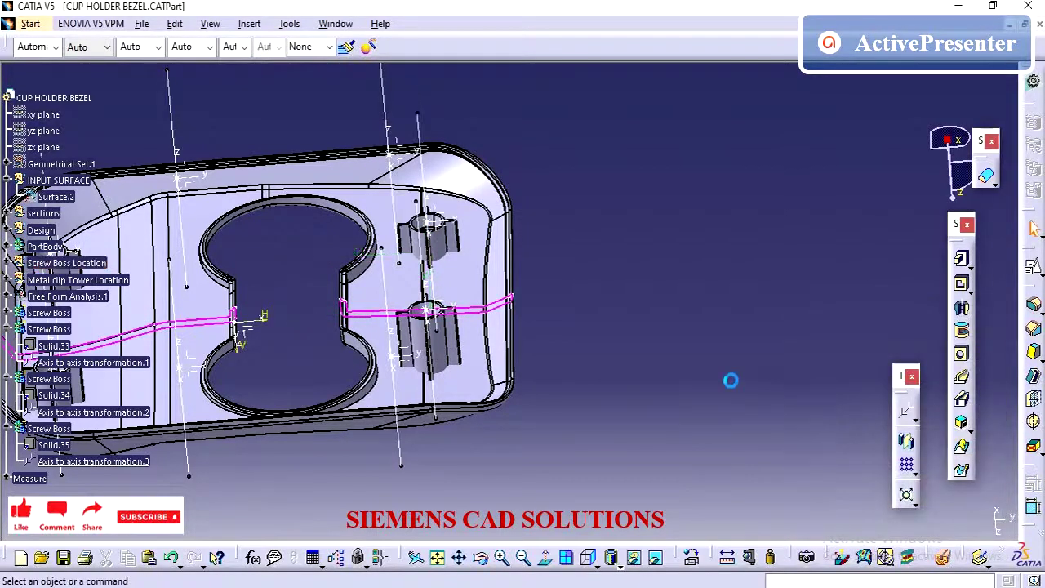
Step: Try to change the Z coordinate of the screw boss point at X -45 mm, Y 60 mm
double_click(427, 309)
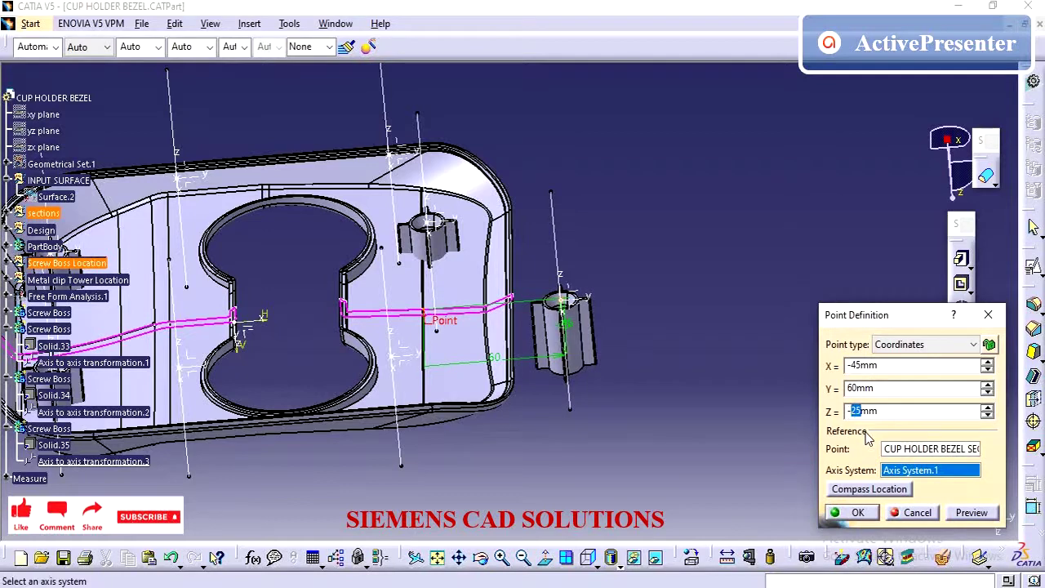
key("Return")
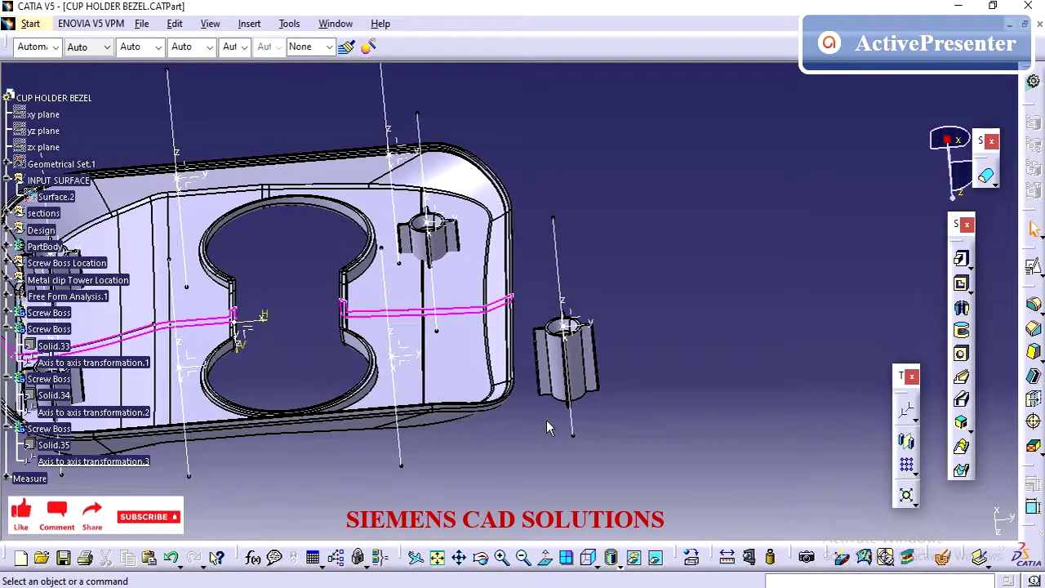
key("ctrl+z")
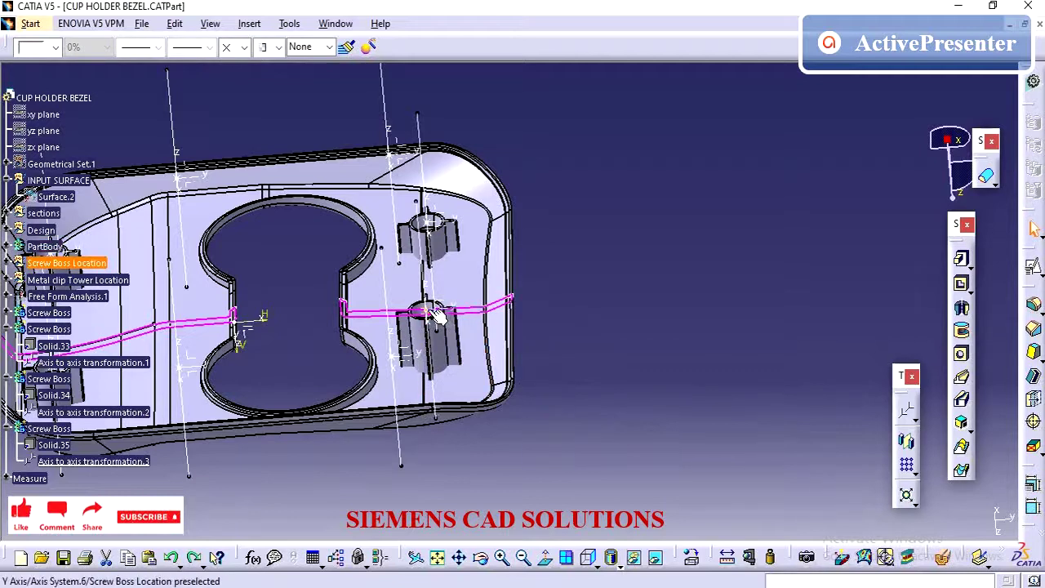
Step: Set the Z coordinate of the screw boss point at X -45 mm, Y 60 mm to -15 mm
double_click(425, 309)
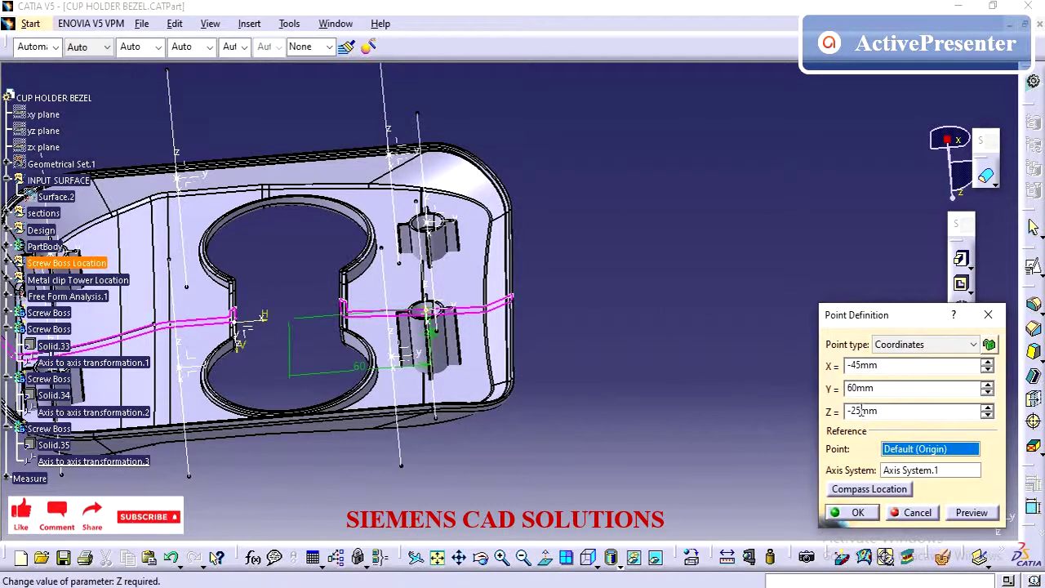
type("1")
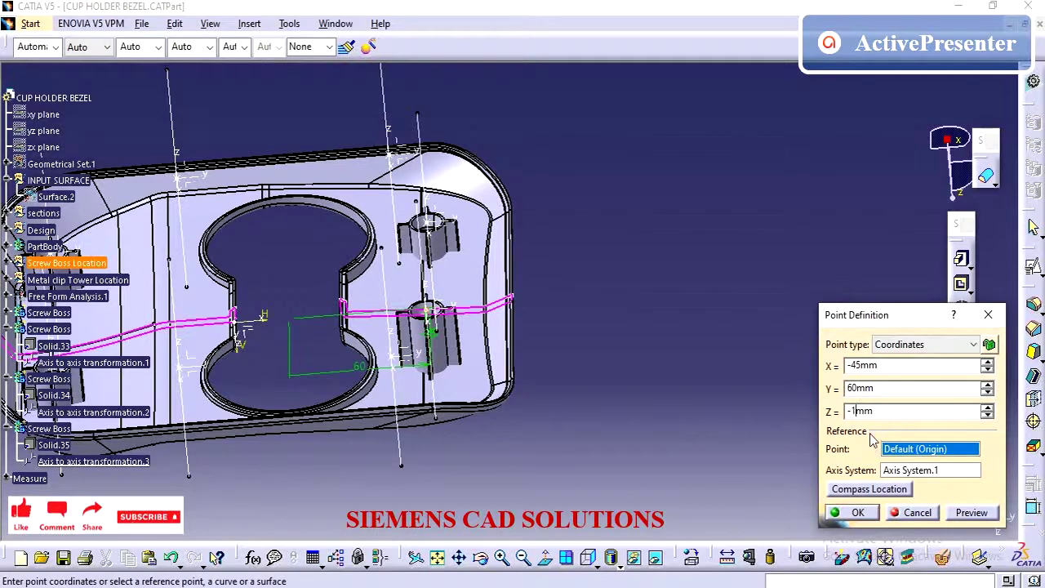
type("5")
key("Return")
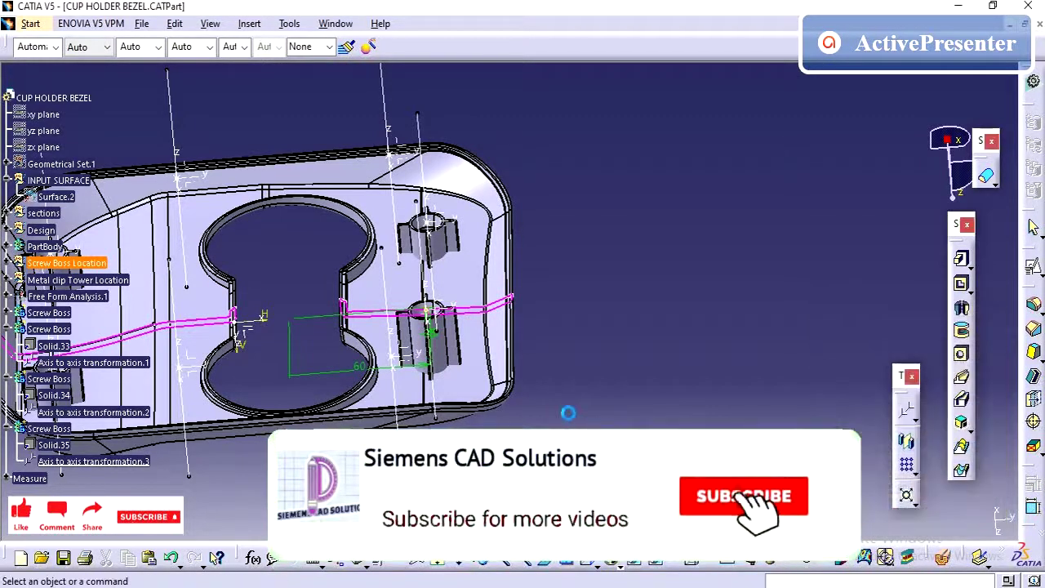
Step: Collapse the first two transformed Screw Boss copies in the specification tree and expand the original Screw Boss down to its body's features
mouse_move(399, 470)
middle_mouse_down()
mouse_move(448, 373)
mouse_move(499, 422)
mouse_move(424, 426)
middle_mouse_up()
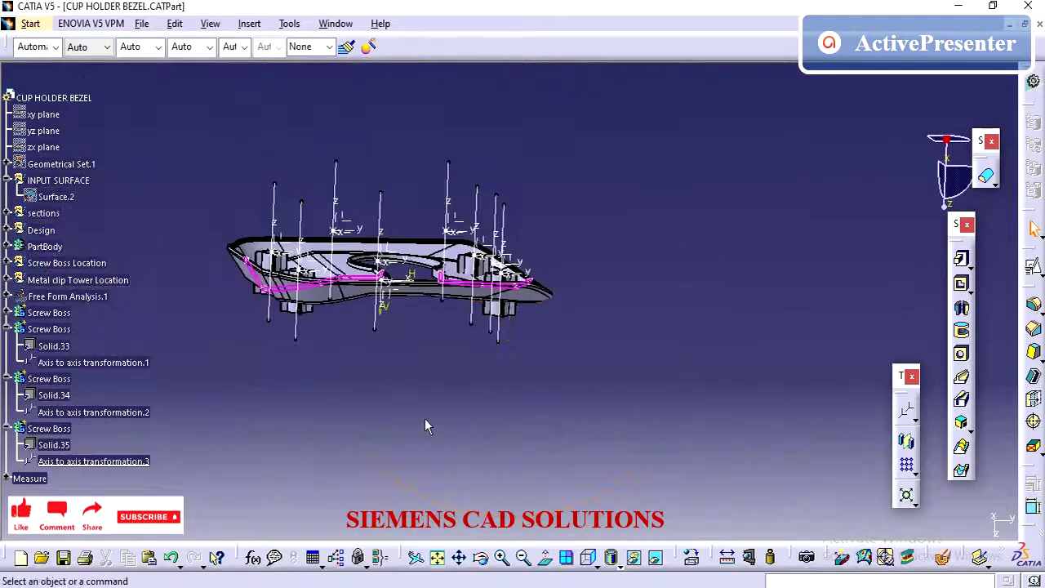
middle_click_drag(225, 430, 420, 465)
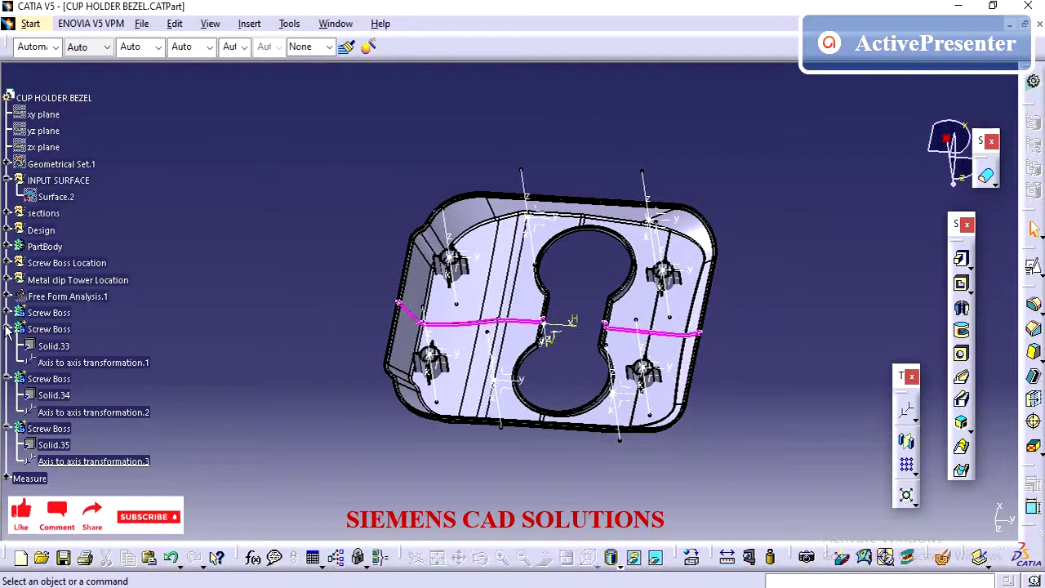
left_click(7, 378)
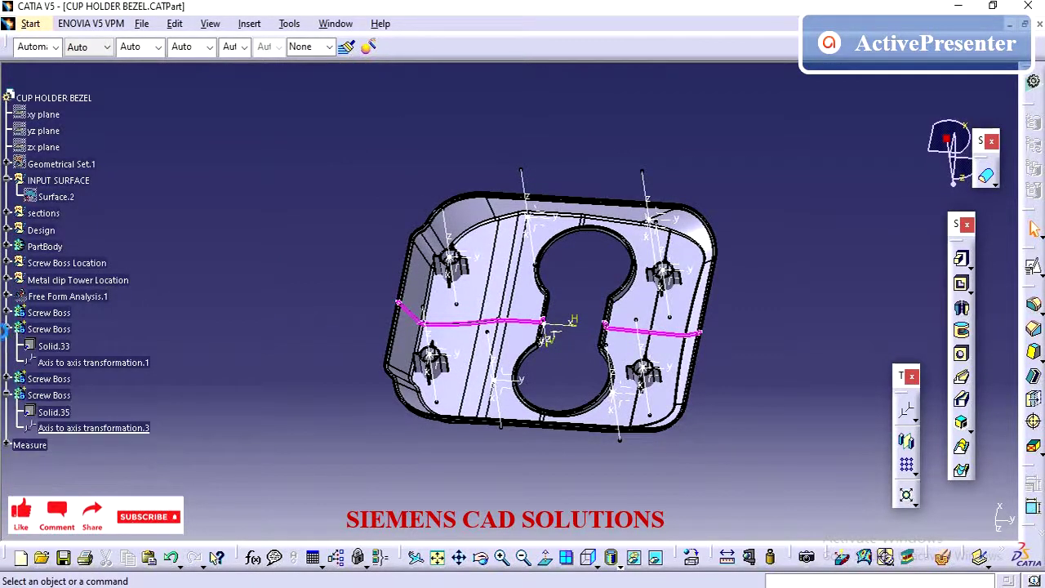
left_click(6, 329)
left_click(6, 313)
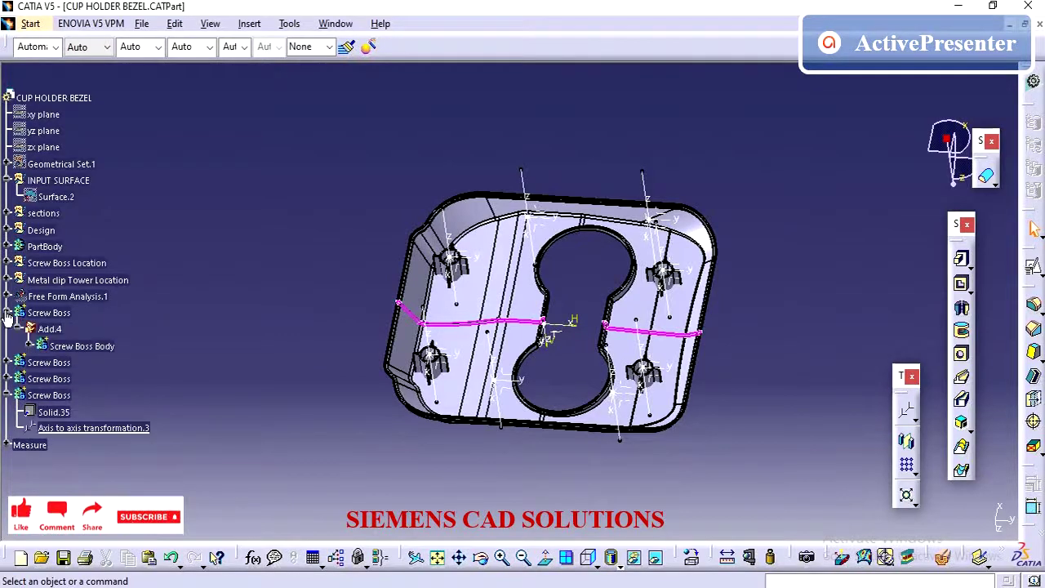
left_click(31, 343)
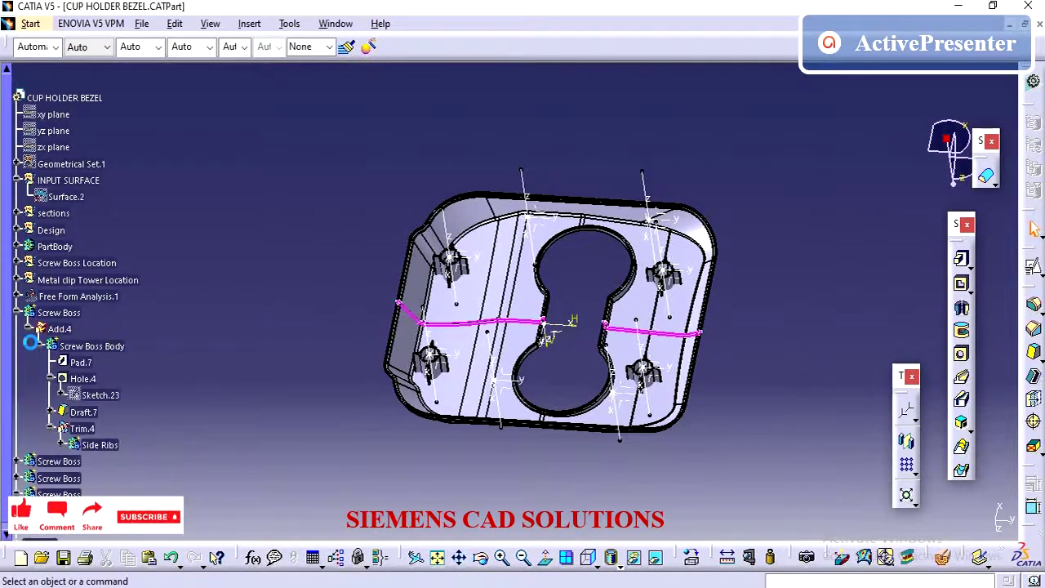
Step: Edit Hole.4 in the original Screw Boss Body, reducing the 13 mm diameter at the hole's upper end
double_click(82, 377)
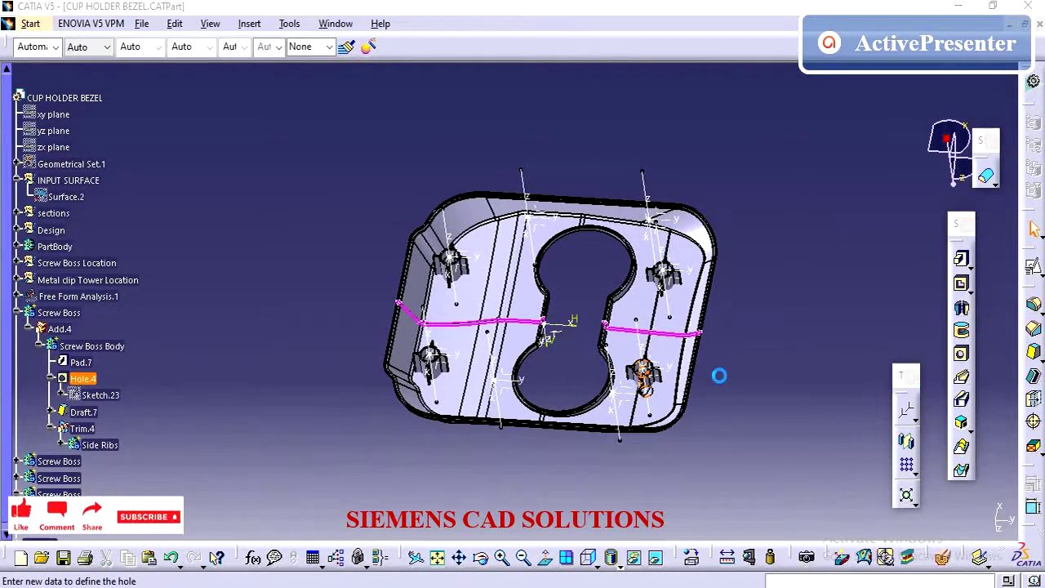
middle_click_drag(491, 363, 474, 280)
middle_click_drag(488, 325, 522, 327)
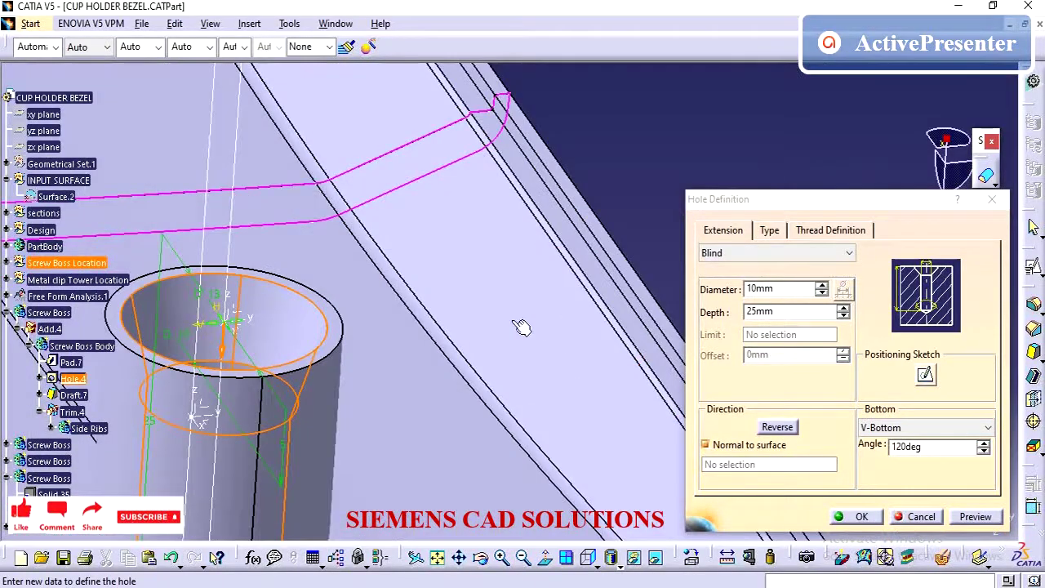
double_click(212, 304)
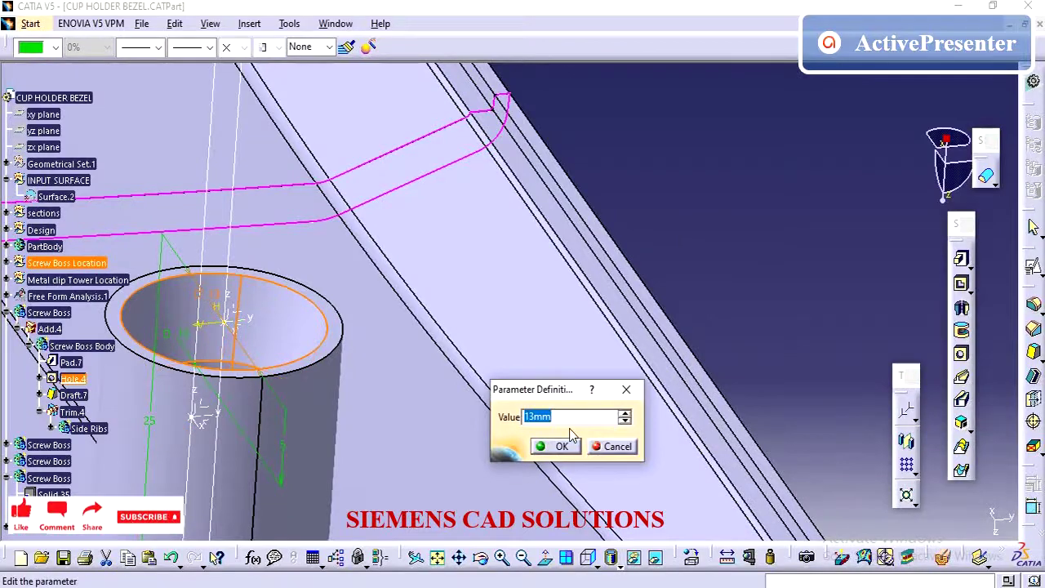
key("Return")
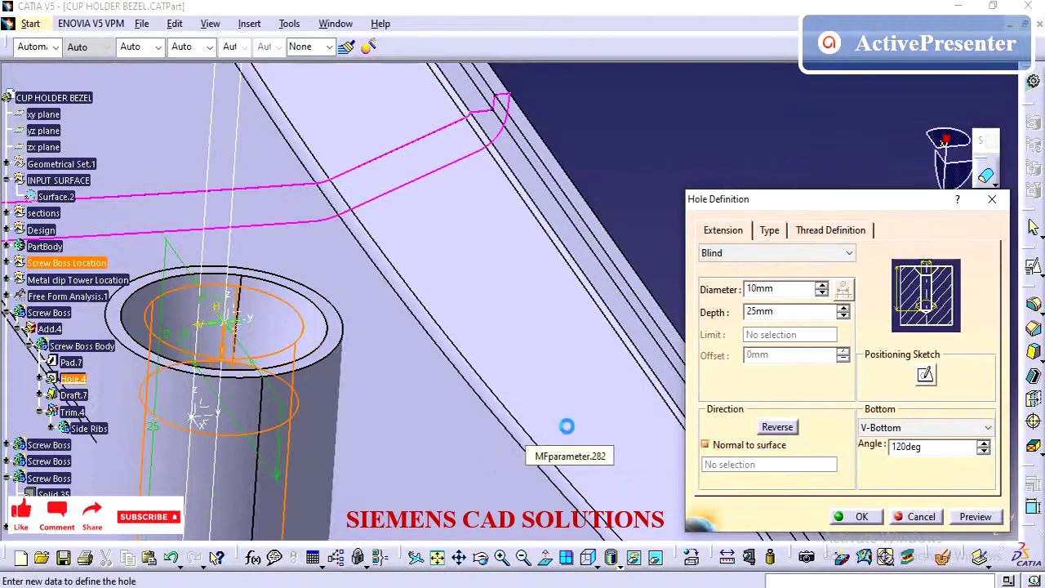
left_click(862, 516)
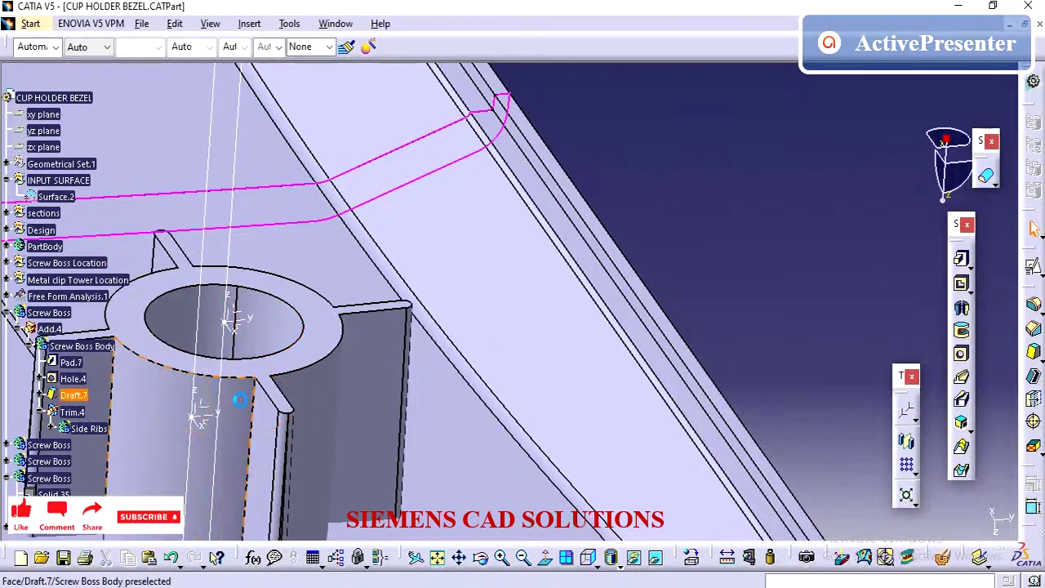
Step: Check the diameter and depth settings of Hole.4 in the original Screw Boss Body
double_click(73, 378)
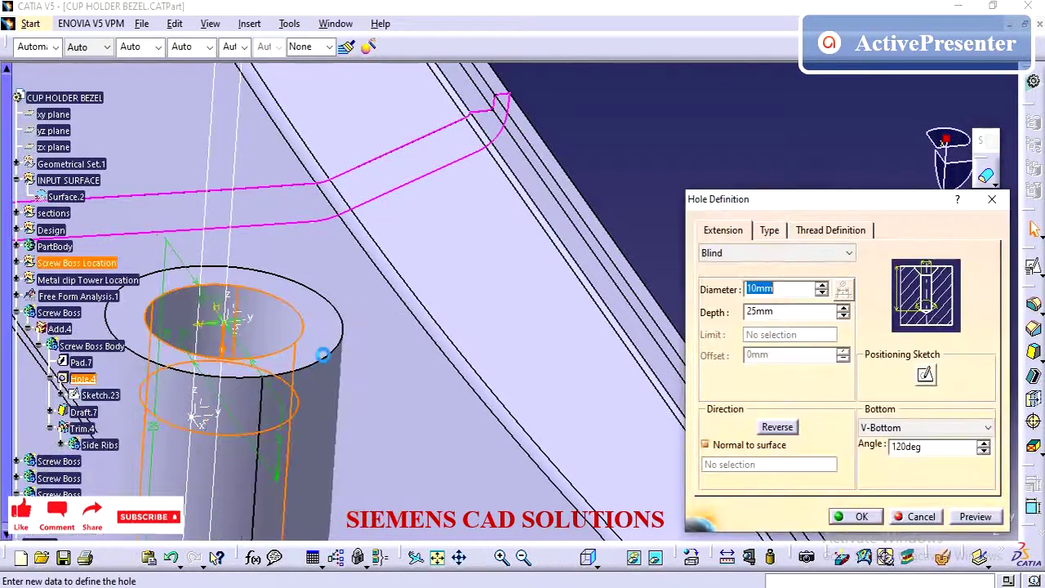
middle_click_drag(321, 356, 367, 431)
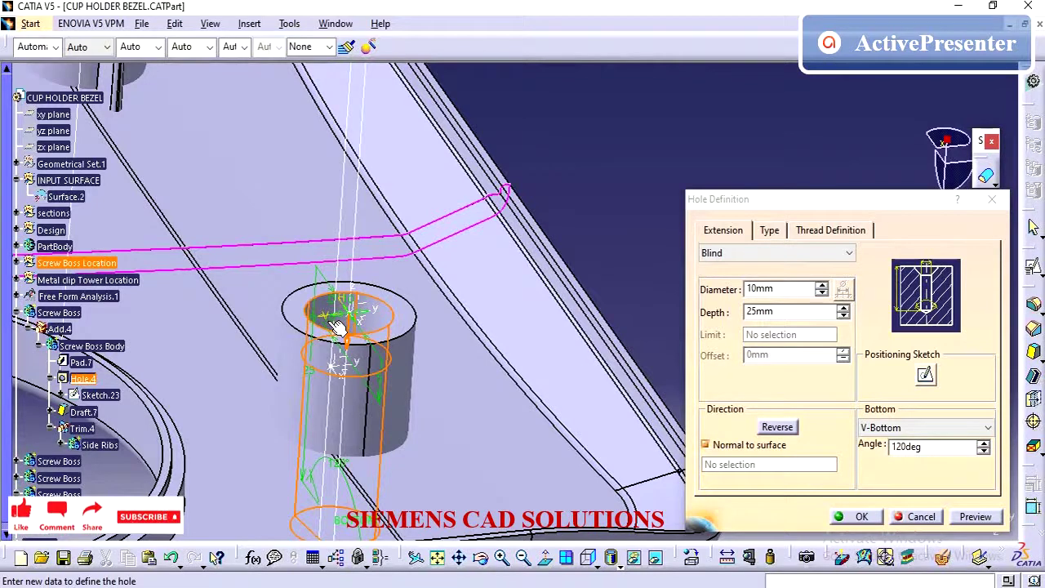
left_click(782, 302)
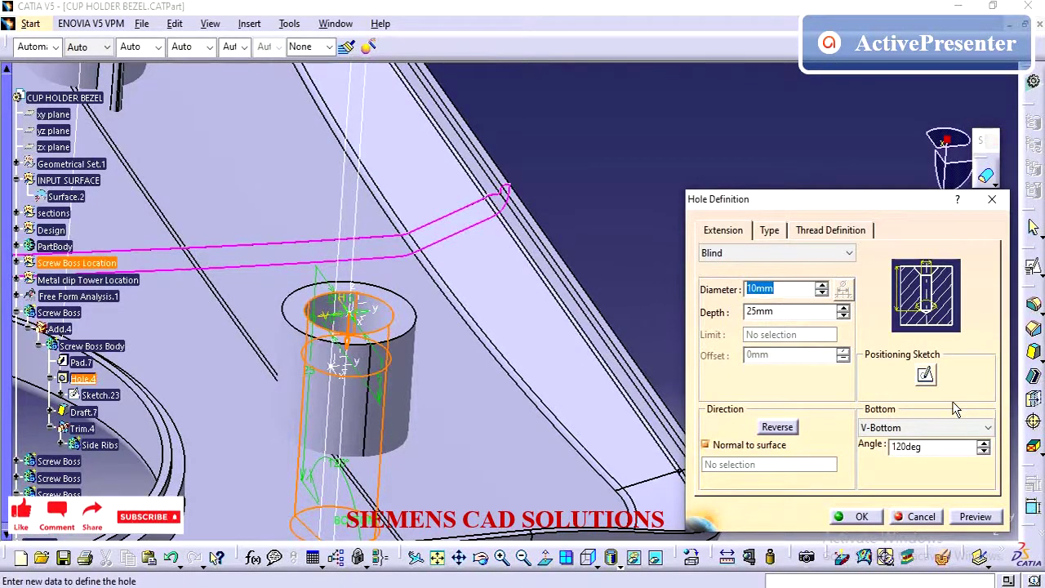
key("Return")
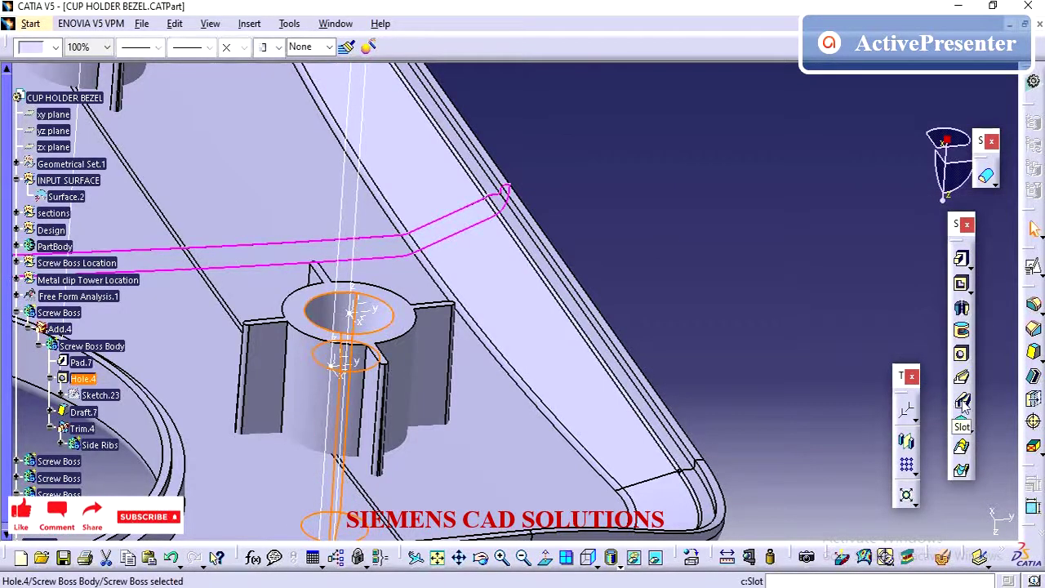
left_click(738, 341)
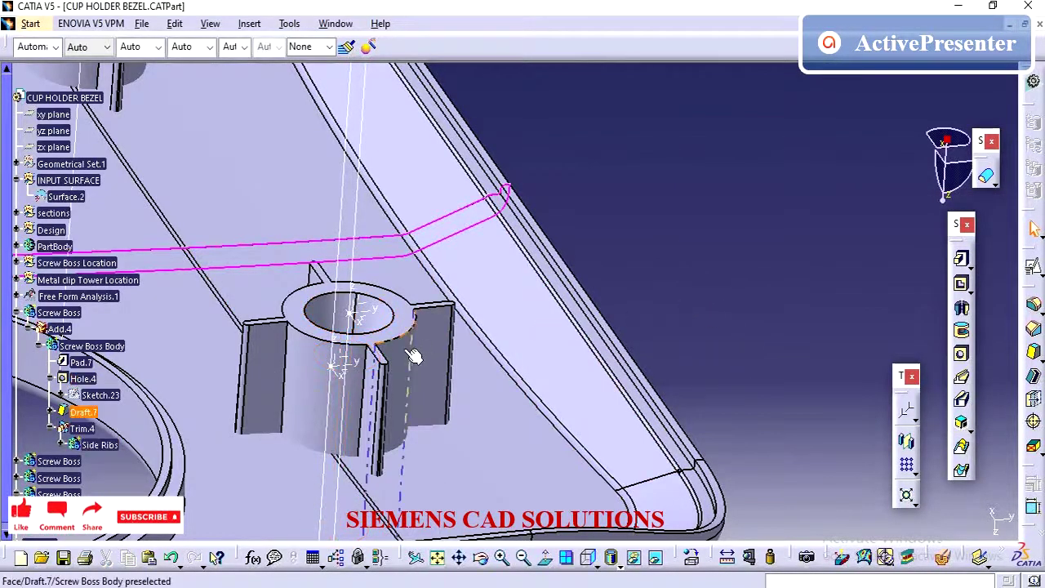
Step: Edit the profile sketch of Pad.7 in the original Screw Boss Body, reducing the boss circle's outer diameter
double_click(81, 365)
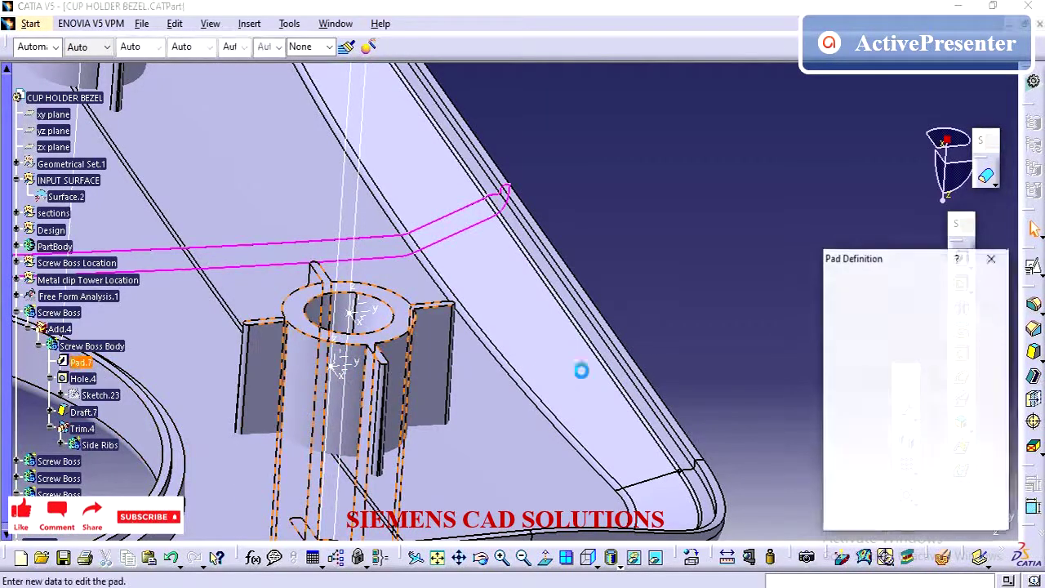
left_click(915, 381)
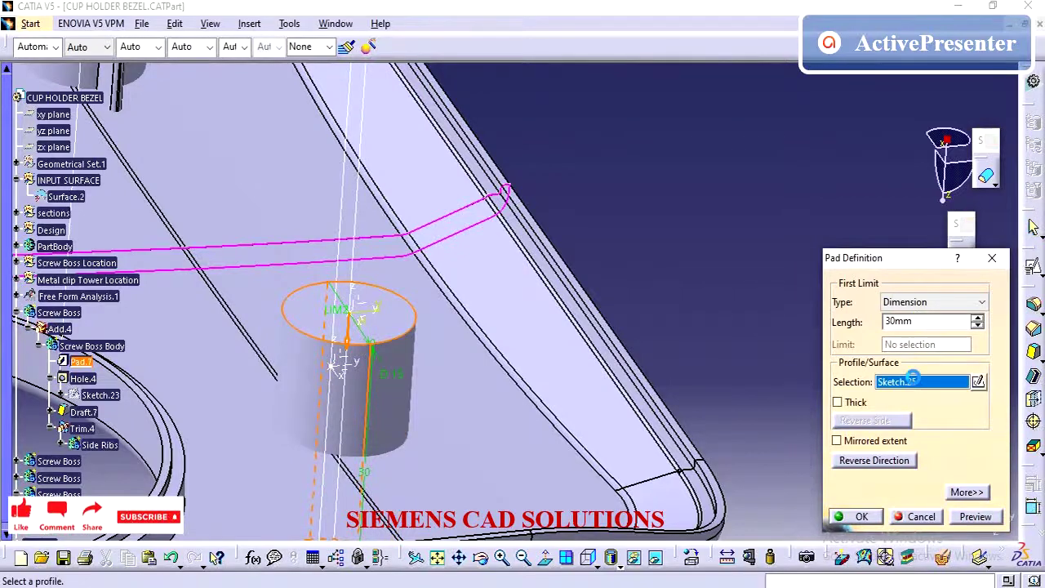
left_click(973, 381)
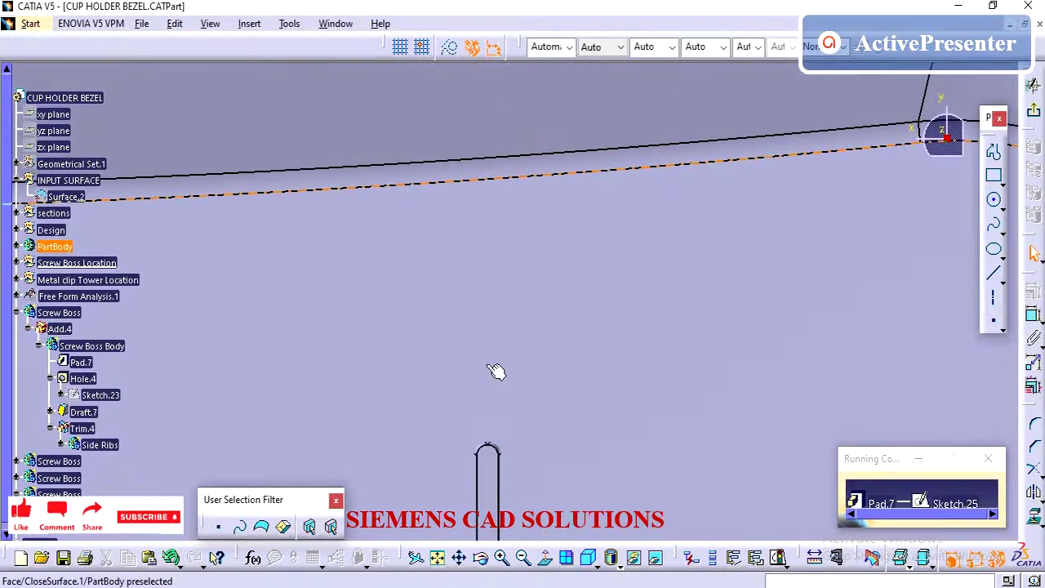
middle_click_drag(488, 366, 496, 576)
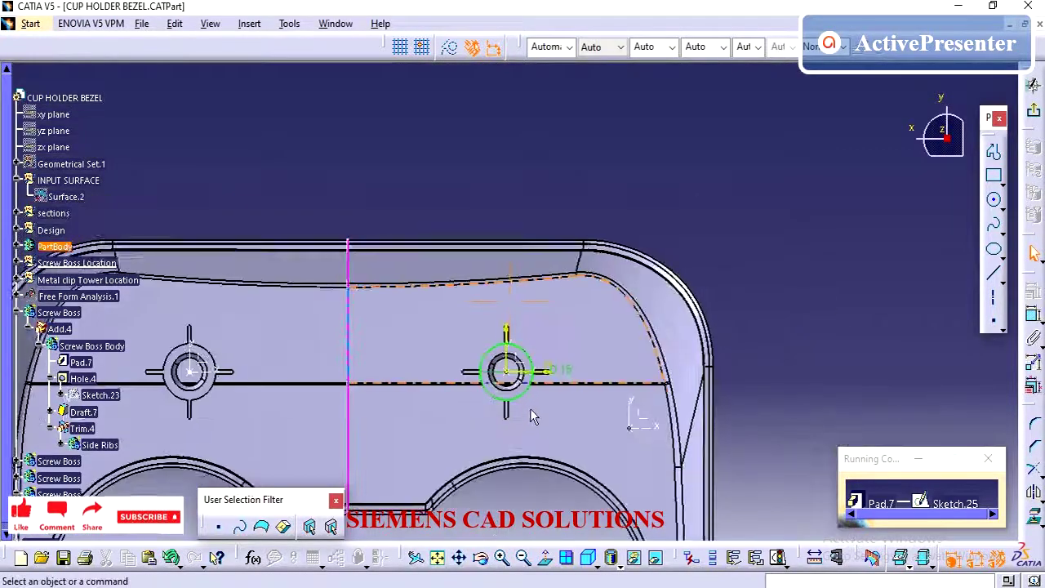
middle_click_drag(530, 408, 532, 433)
double_click(562, 361)
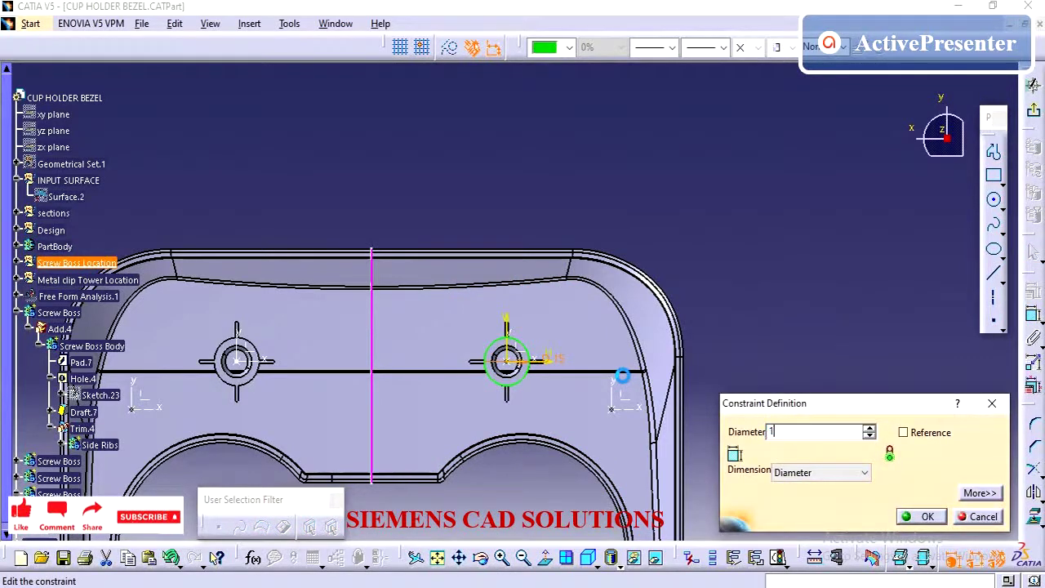
key("Return")
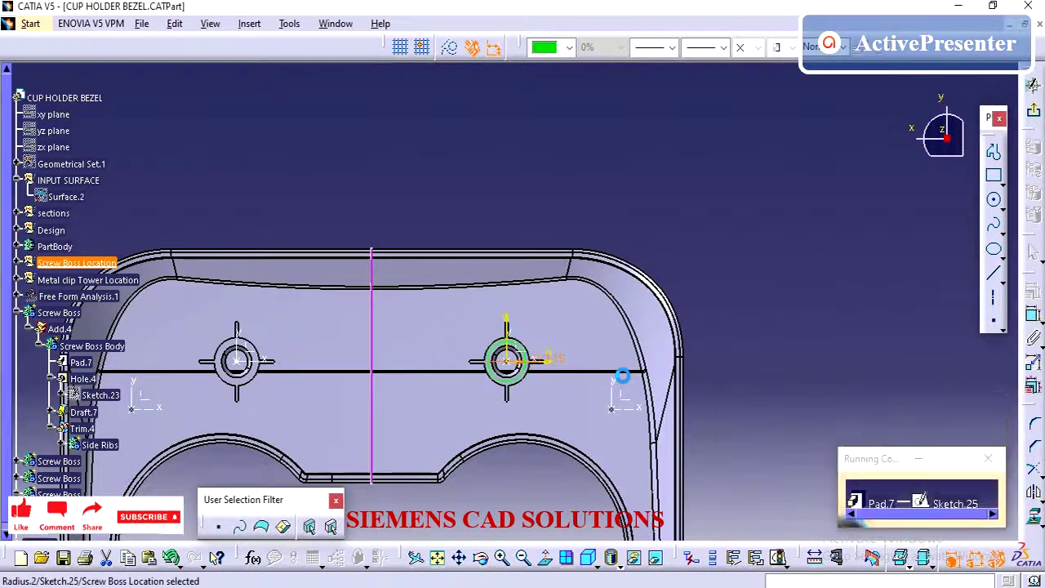
left_click(1033, 110)
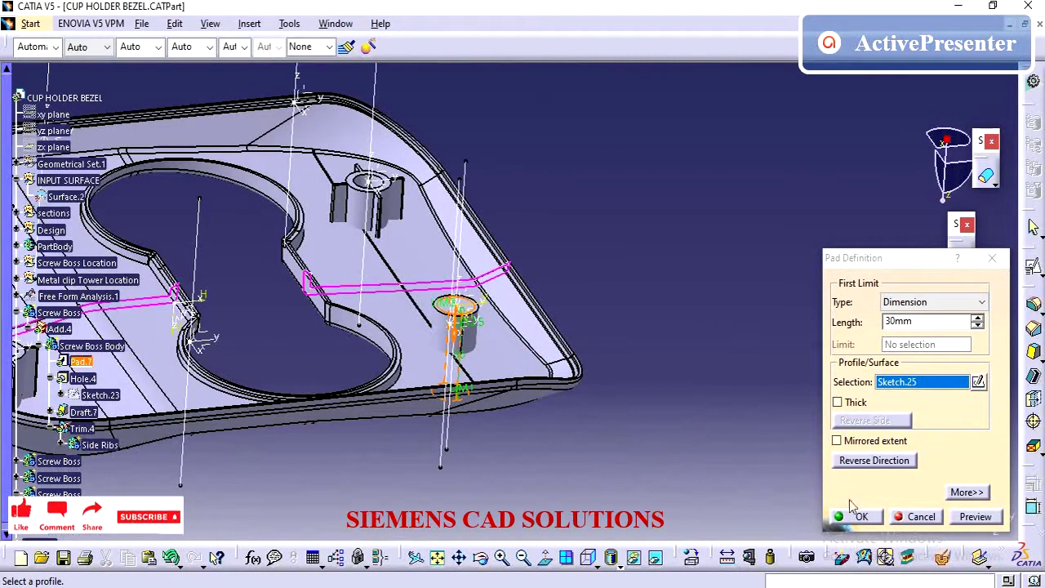
left_click(859, 517)
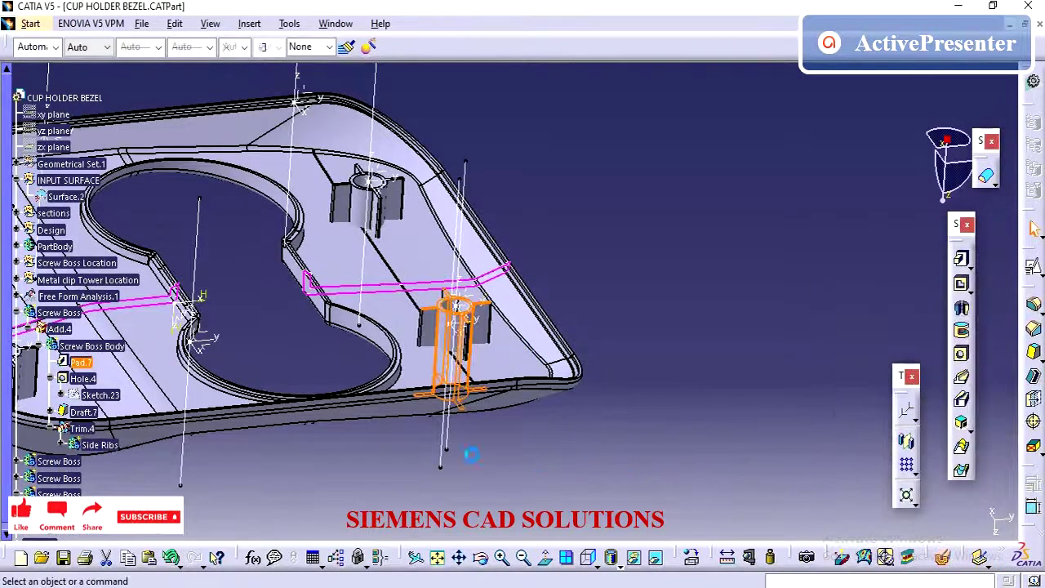
middle_click_drag(462, 453, 547, 359)
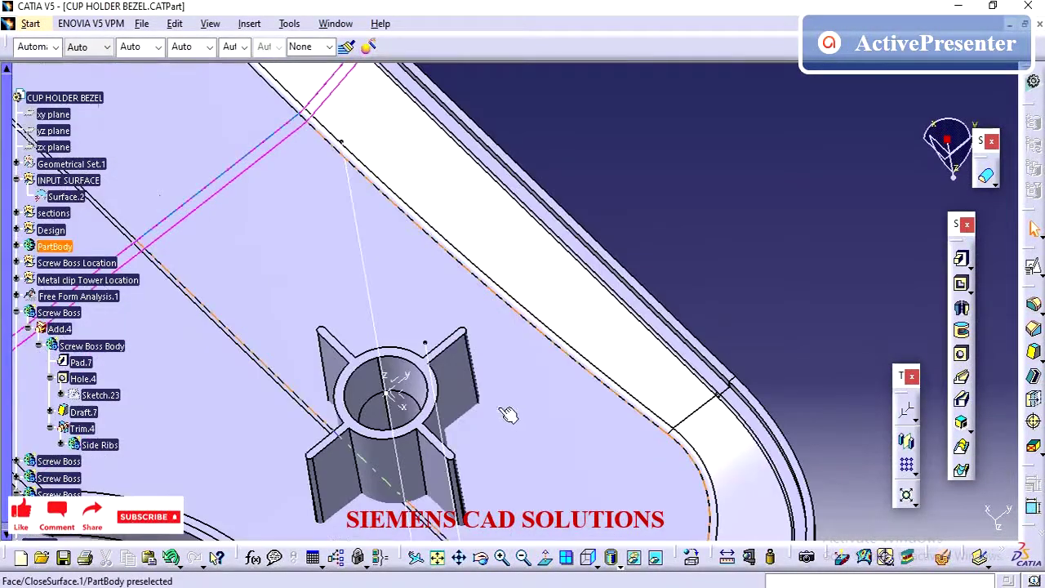
Step: Edit Sketch.24 of the Side Ribs in the original Screw Boss, setting both crossing rib lengths to 20 mm
left_click(62, 444)
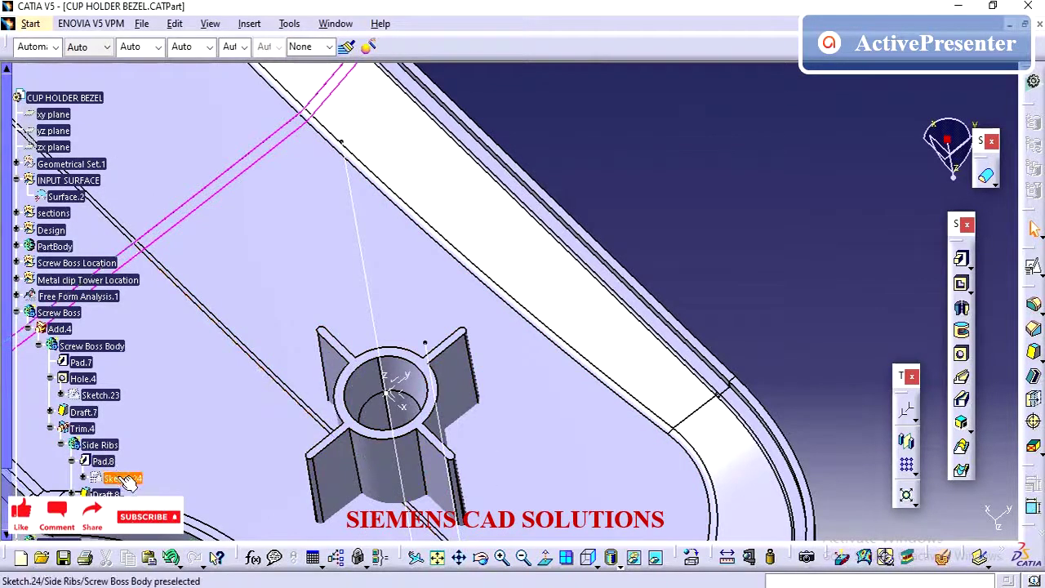
right_click(120, 479)
left_click(166, 194)
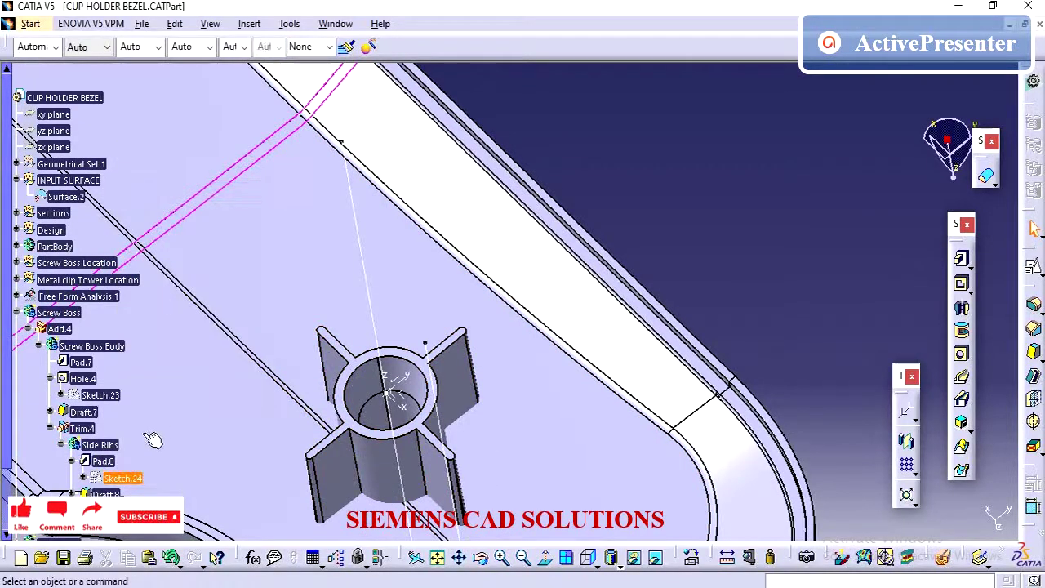
double_click(123, 478)
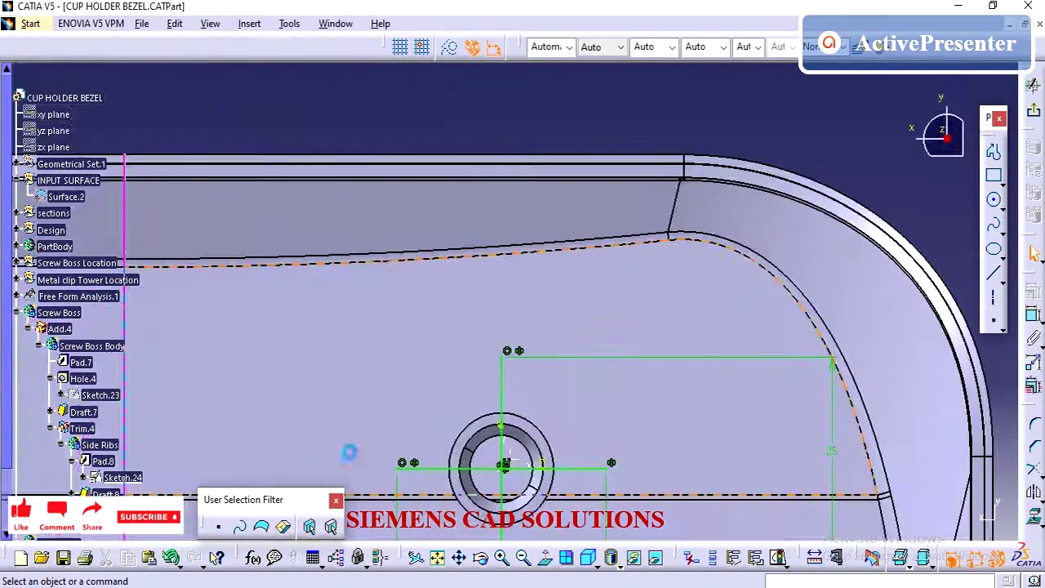
middle_click_drag(531, 416, 531, 479)
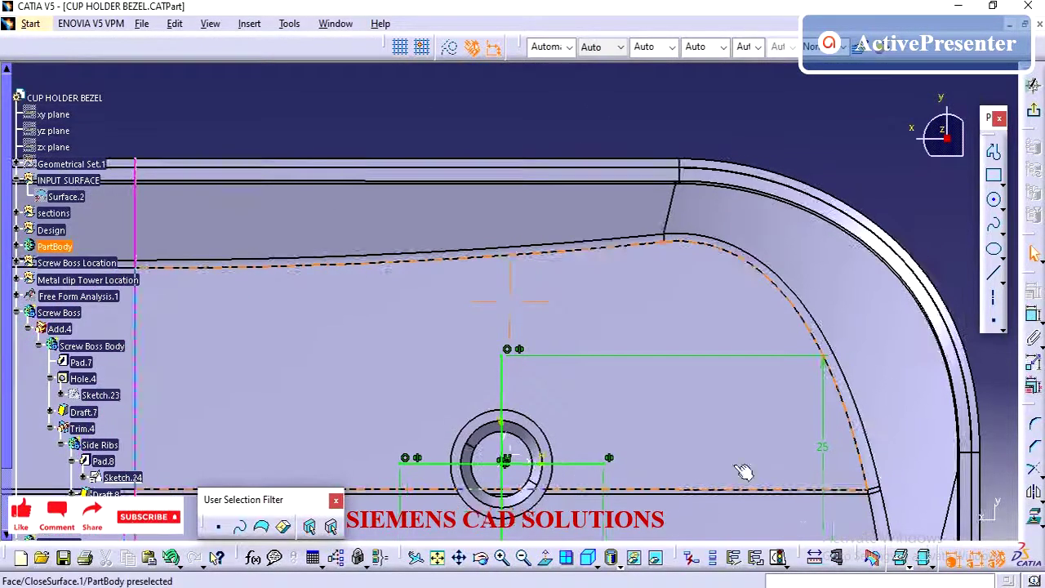
double_click(695, 390)
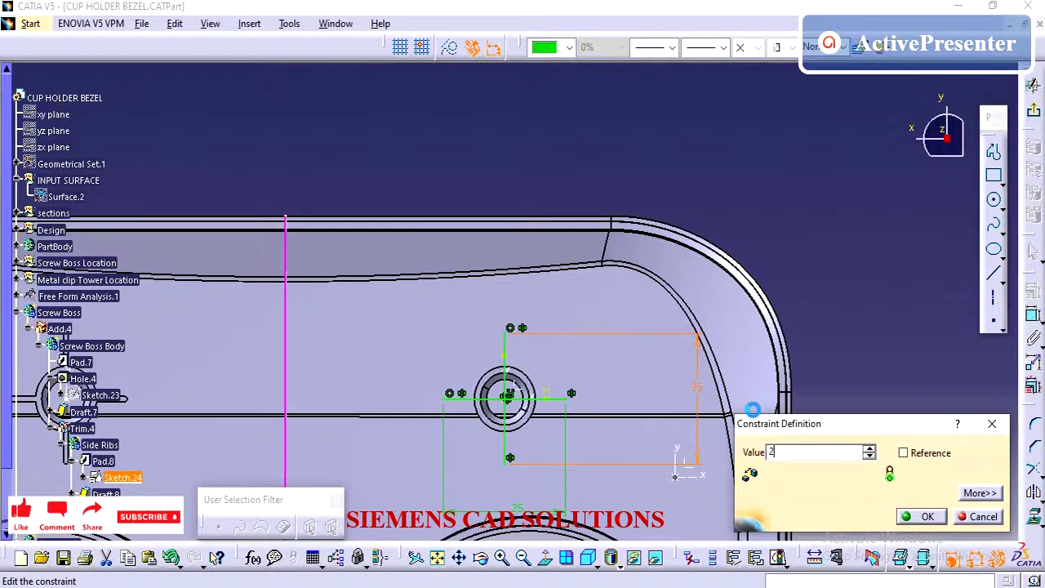
key("Return")
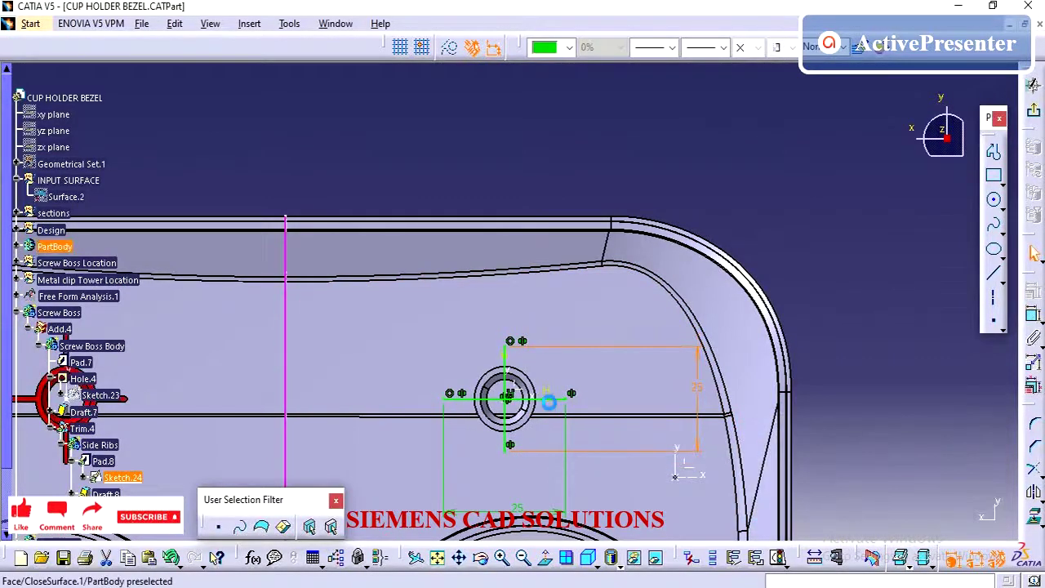
double_click(518, 510)
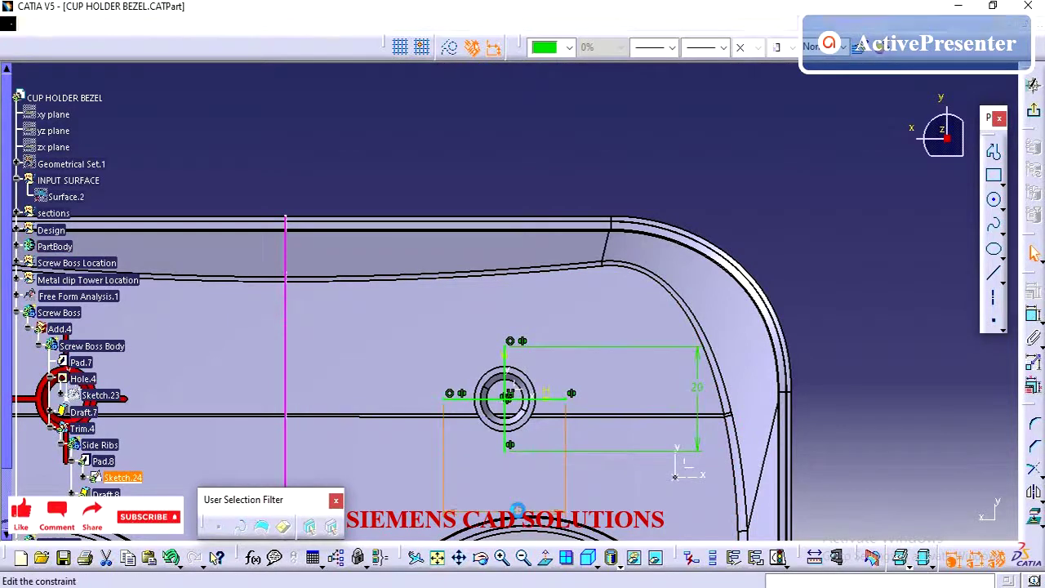
type("20")
key("Return")
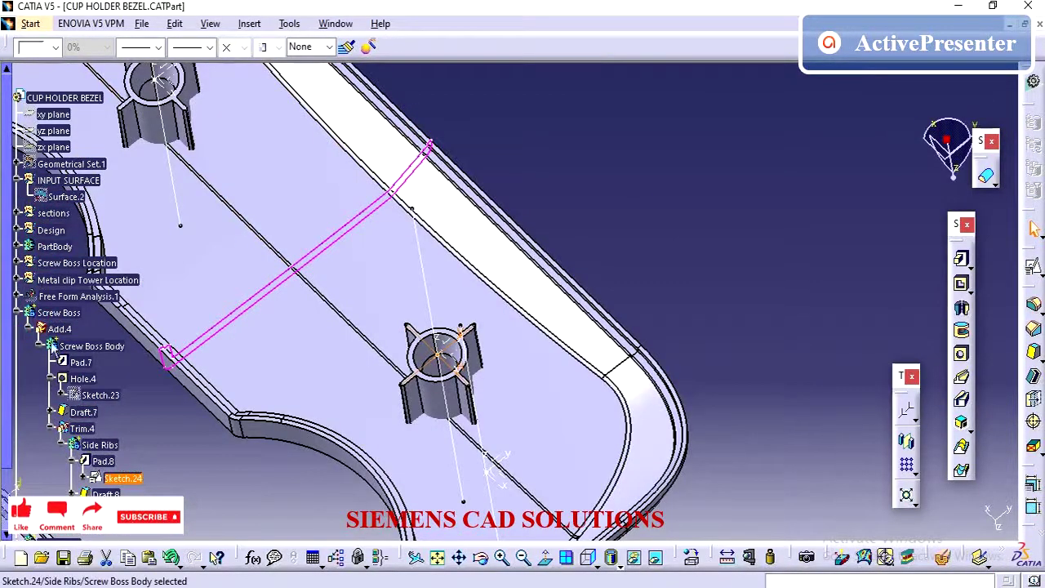
Step: Hide Sketch.24 of the side ribs and define the collapsed original Screw Boss as the work object
right_click(106, 481)
left_click(196, 189)
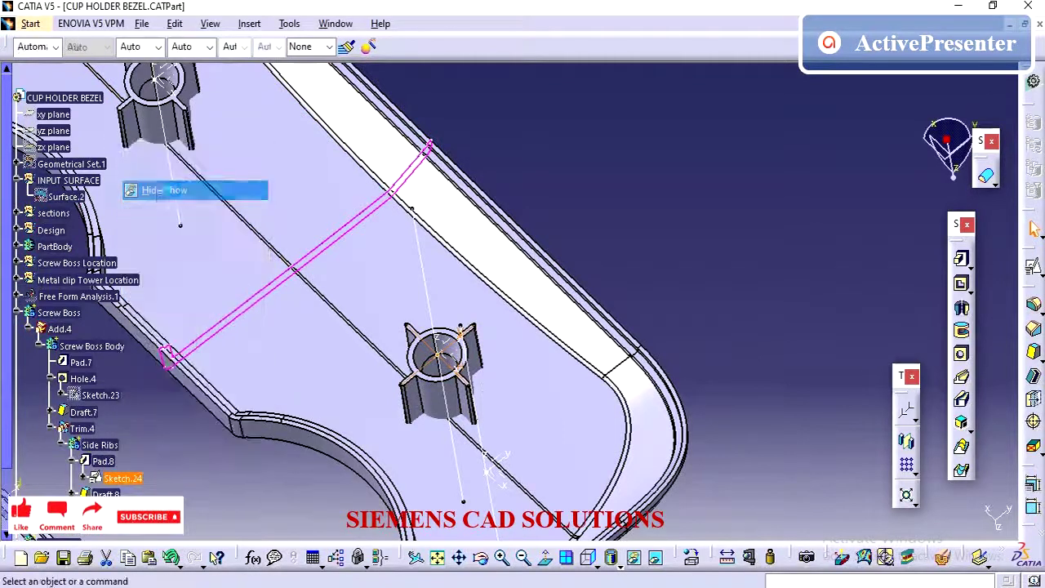
middle_click_drag(445, 363, 335, 355)
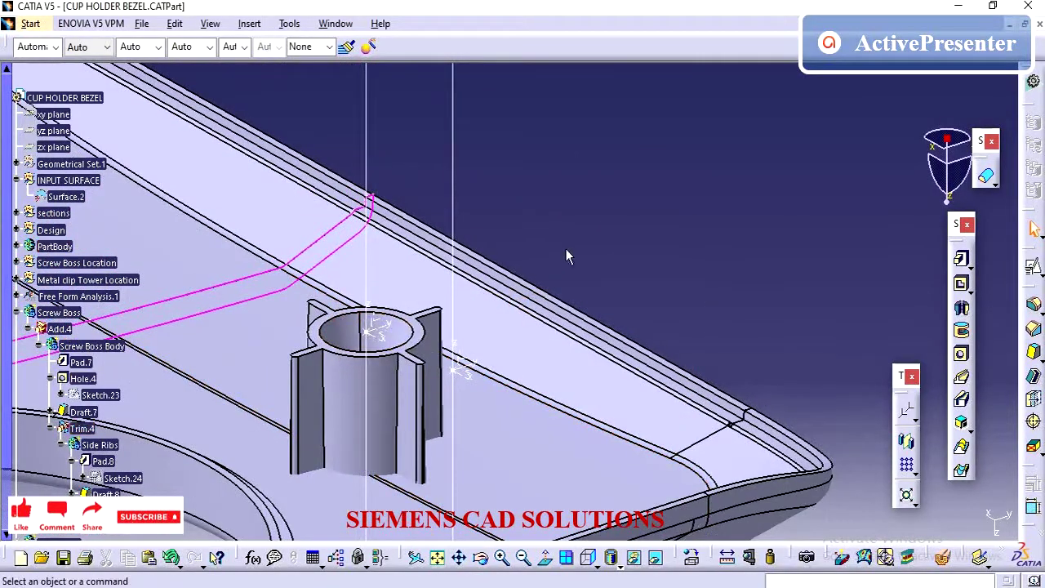
left_click(17, 313)
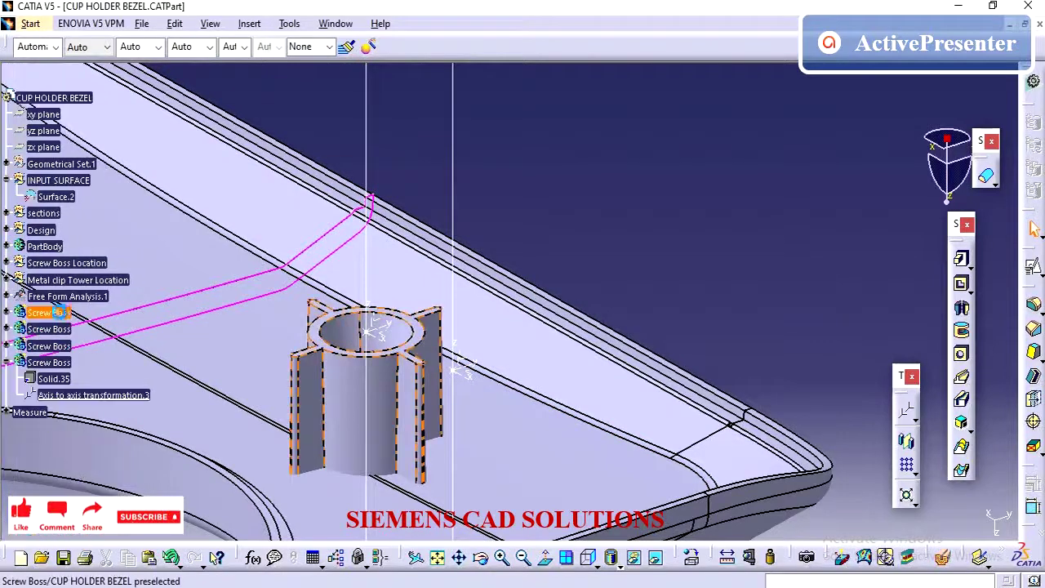
right_click(72, 316)
left_click(135, 371)
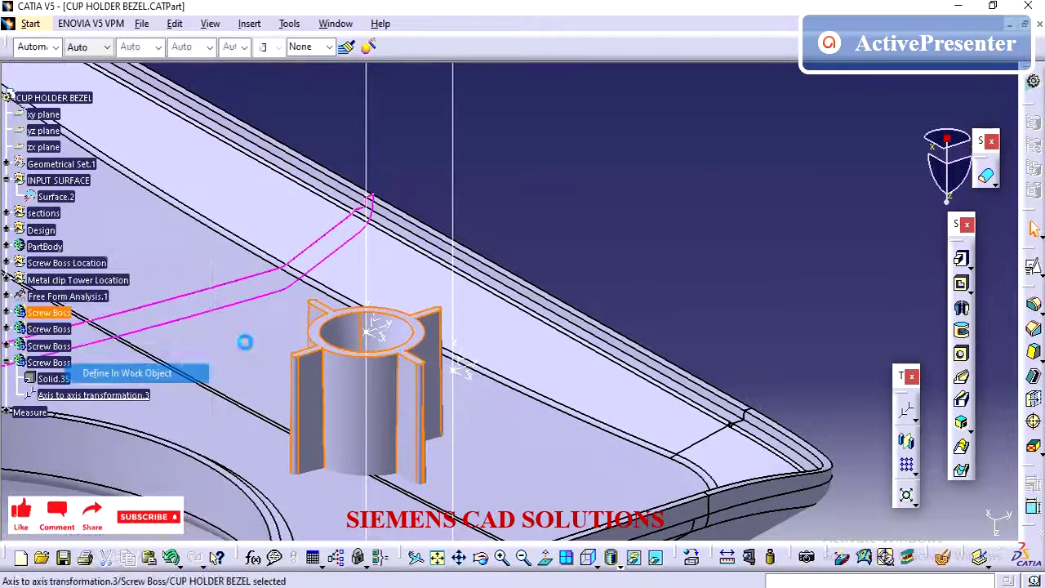
middle_click_drag(563, 223, 210, 233)
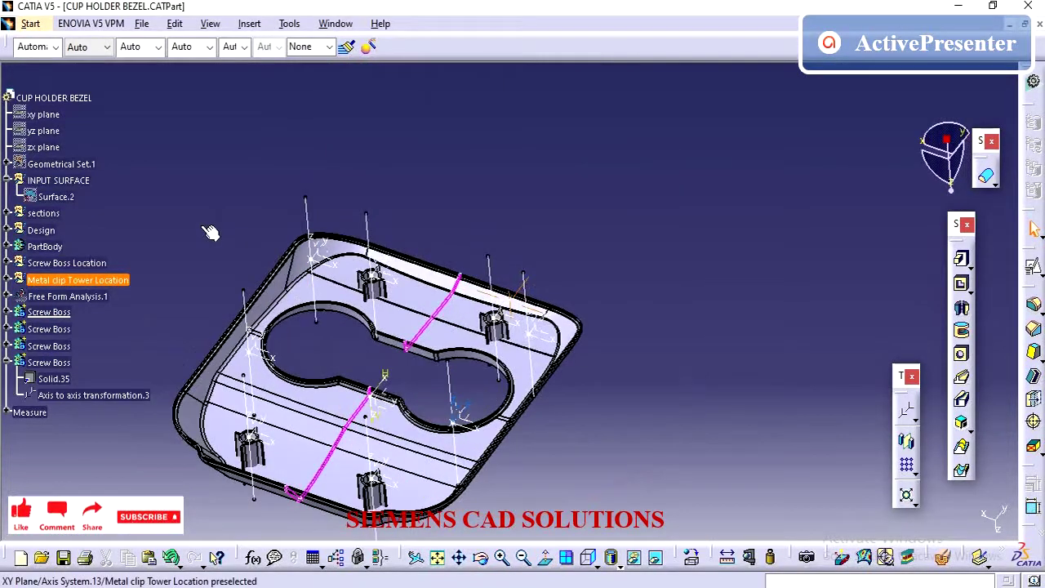
Step: Open the part file Clip Tower power copy from the CATIA PARTS folder
left_click(142, 24)
left_click(426, 197)
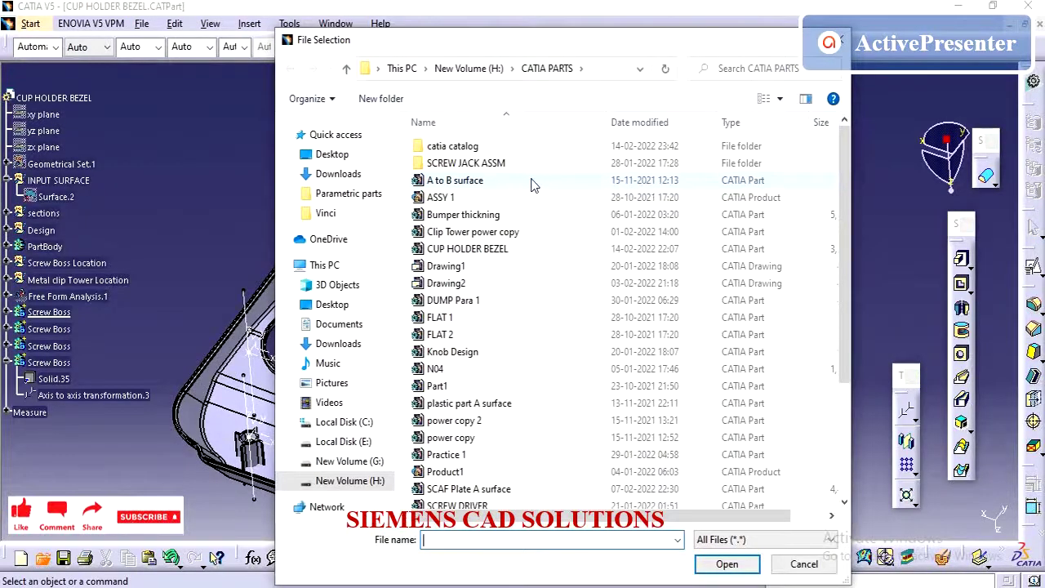
left_click(526, 234)
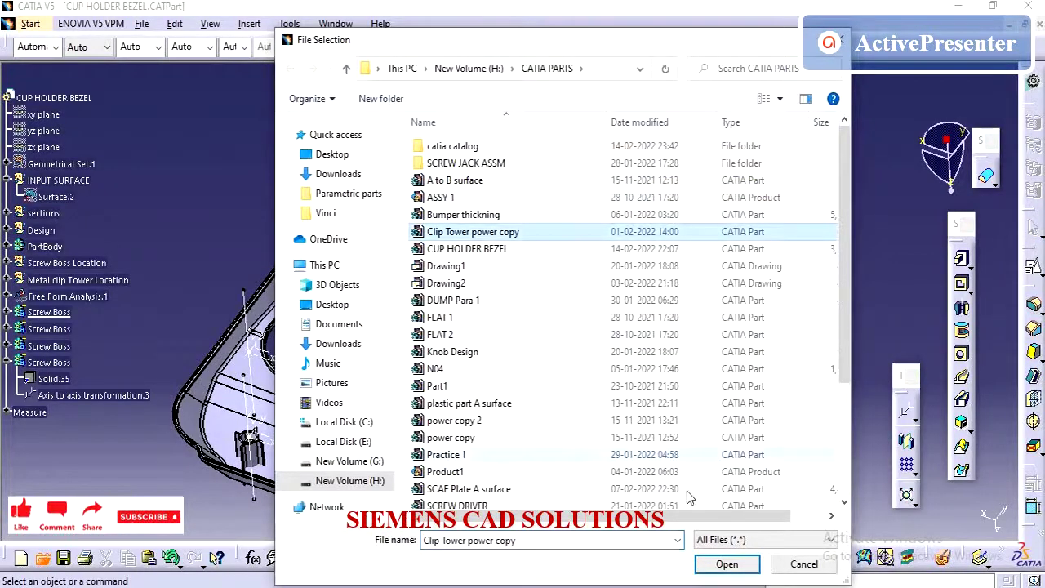
left_click(729, 569)
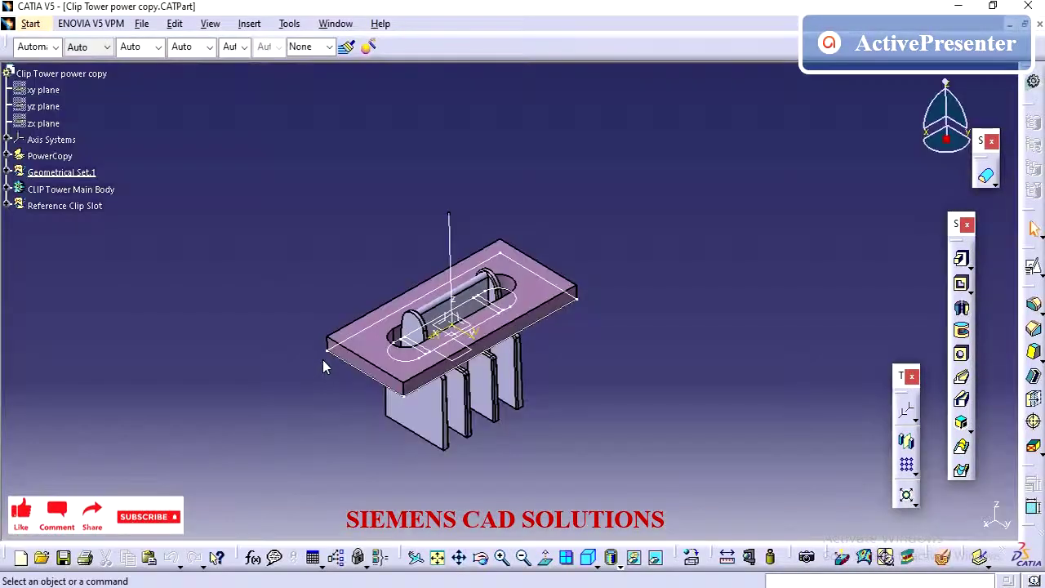
Step: Return to the CUP HOLDER BEZEL part, expand the Metal clip Tower Location set and make it the work object
key("ctrl+Tab")
middle_click_drag(490, 240, 492, 269)
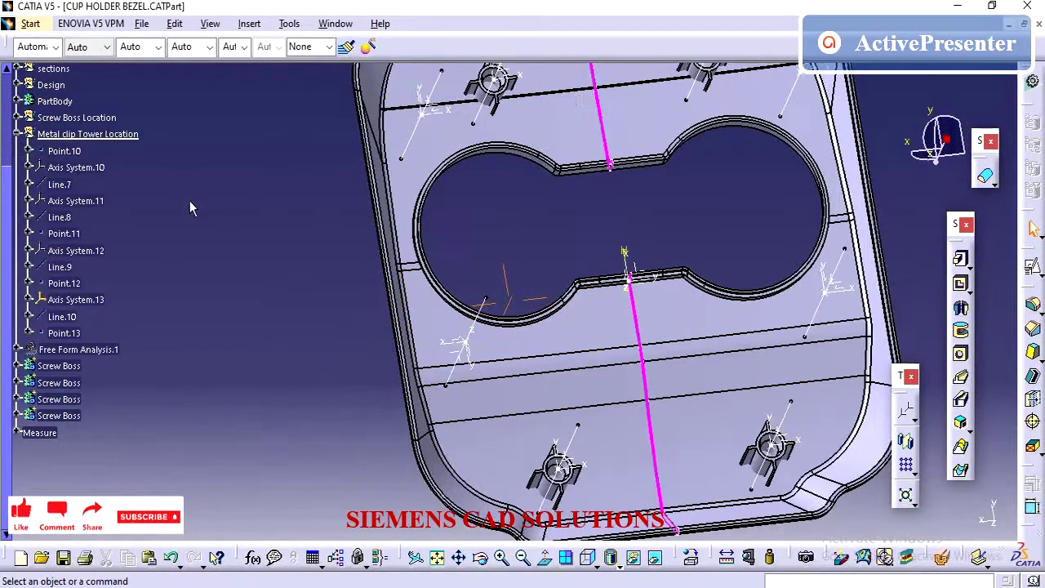
middle_click_drag(190, 202, 188, 211)
middle_click_drag(482, 382, 371, 235)
Step: Start instantiating from selection with PowerCopy.1 of the Clip Tower power copy part, placing it in the bezel's Metal clip Tower Location set
left_click(249, 24)
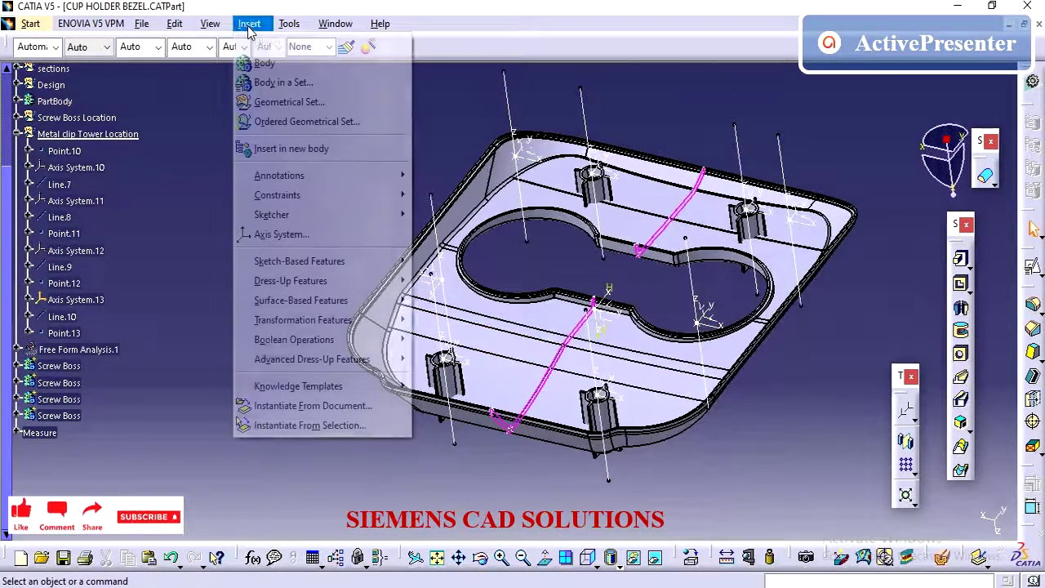
mouse_move(296, 365)
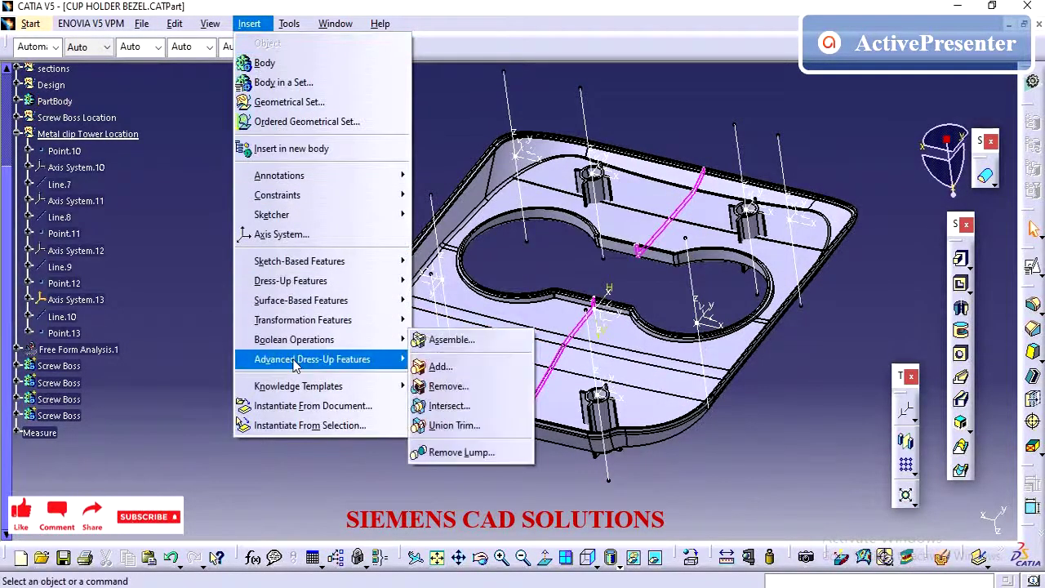
left_click(309, 426)
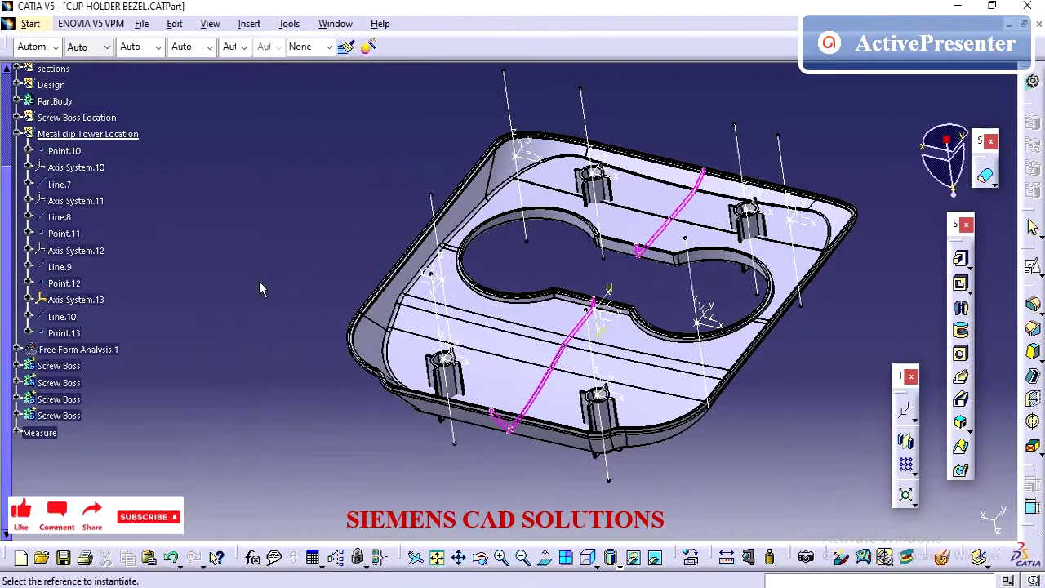
left_click(333, 24)
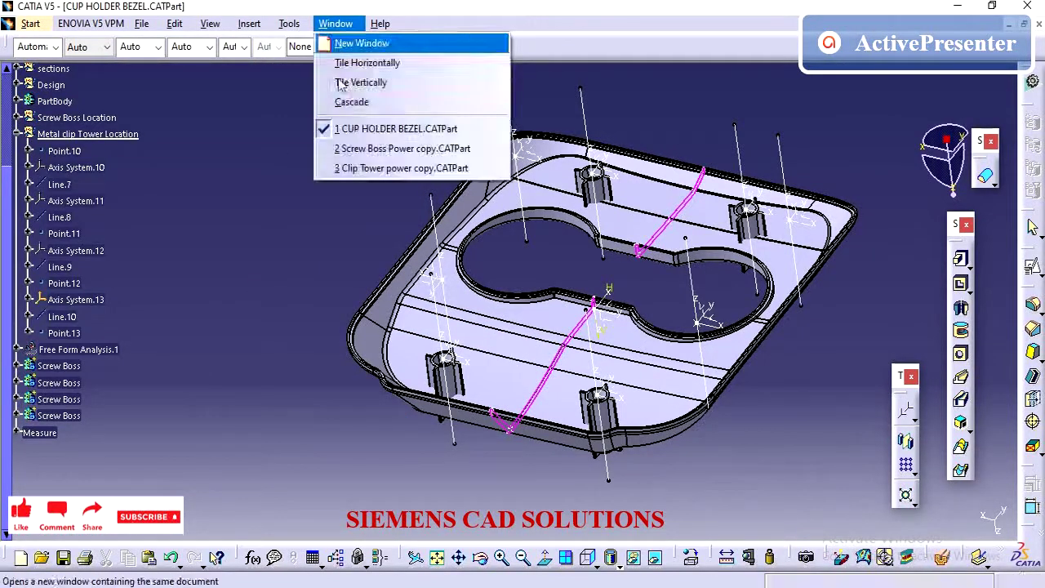
left_click(382, 171)
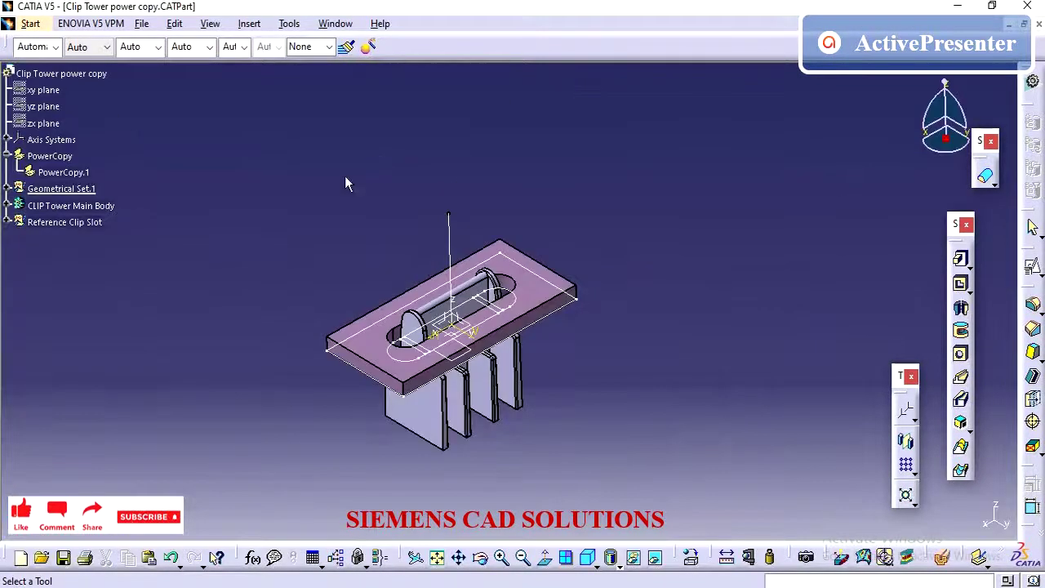
left_click(66, 172)
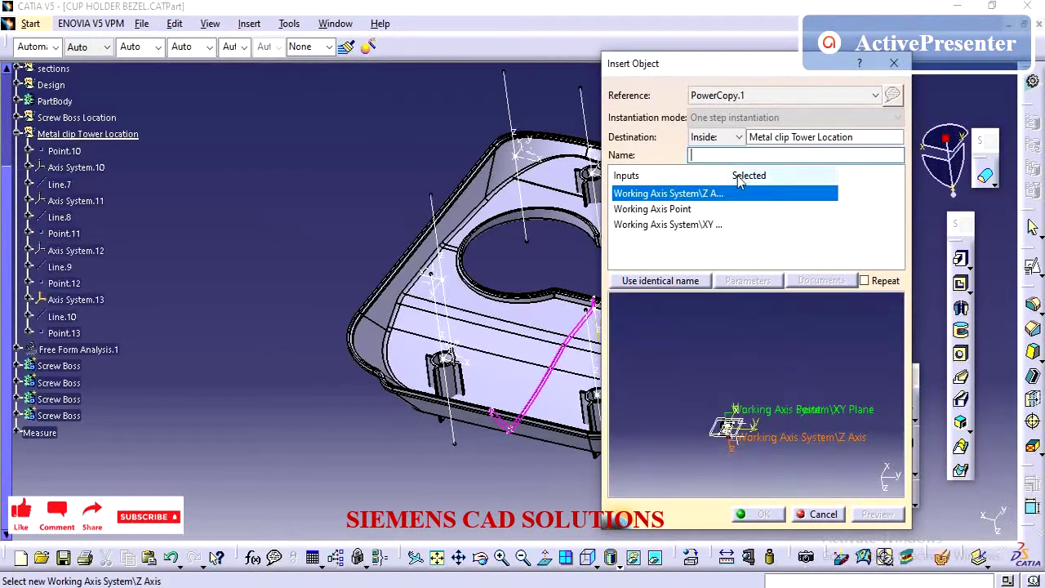
Step: Map the power copy inputs to Line.9, Point.12 and the XY plane of Axis System.12 and create the clip tower
left_click_drag(727, 174, 808, 174)
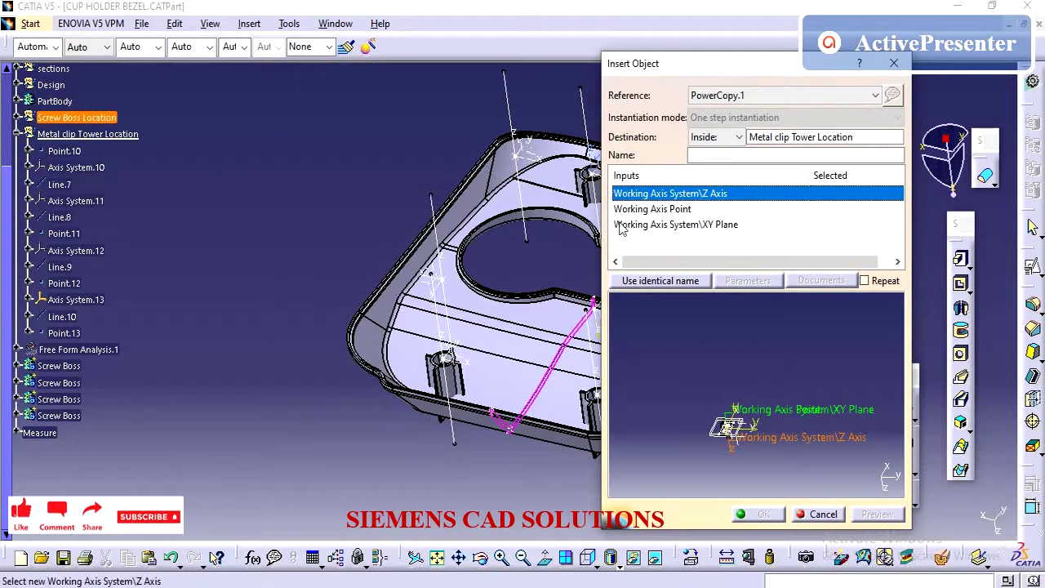
left_click(433, 231)
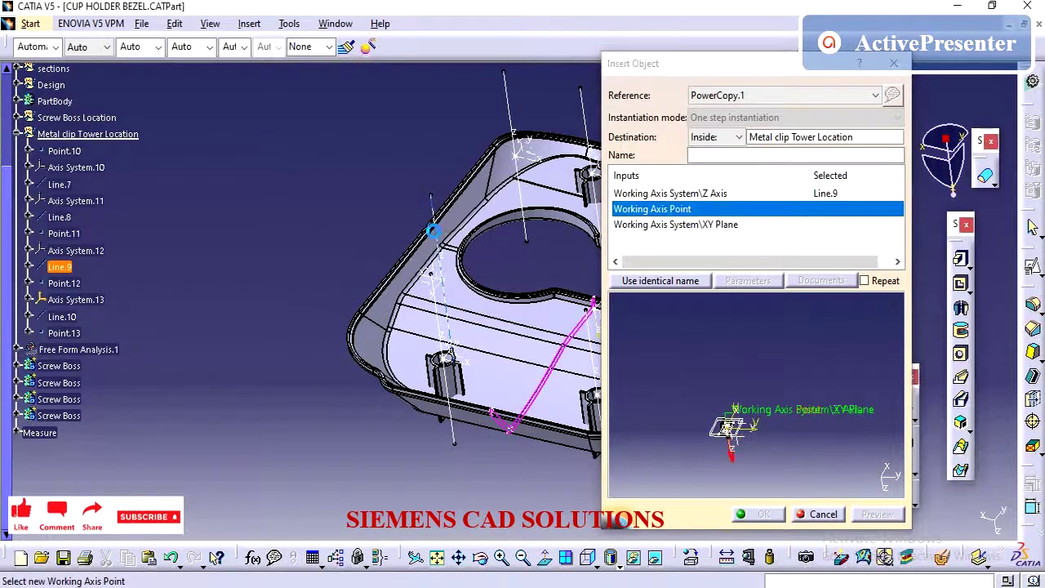
left_click(442, 280)
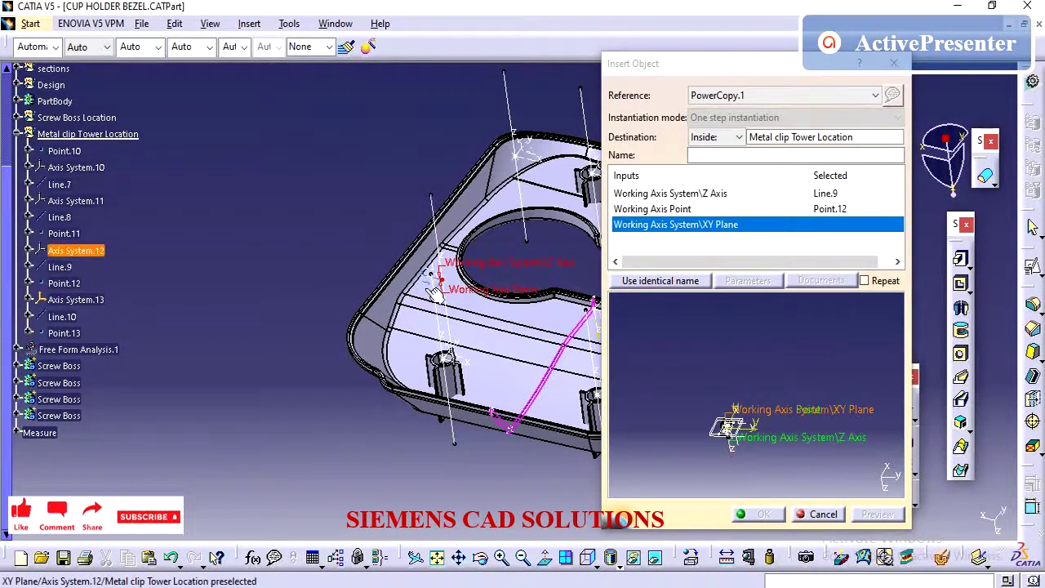
left_click(450, 315)
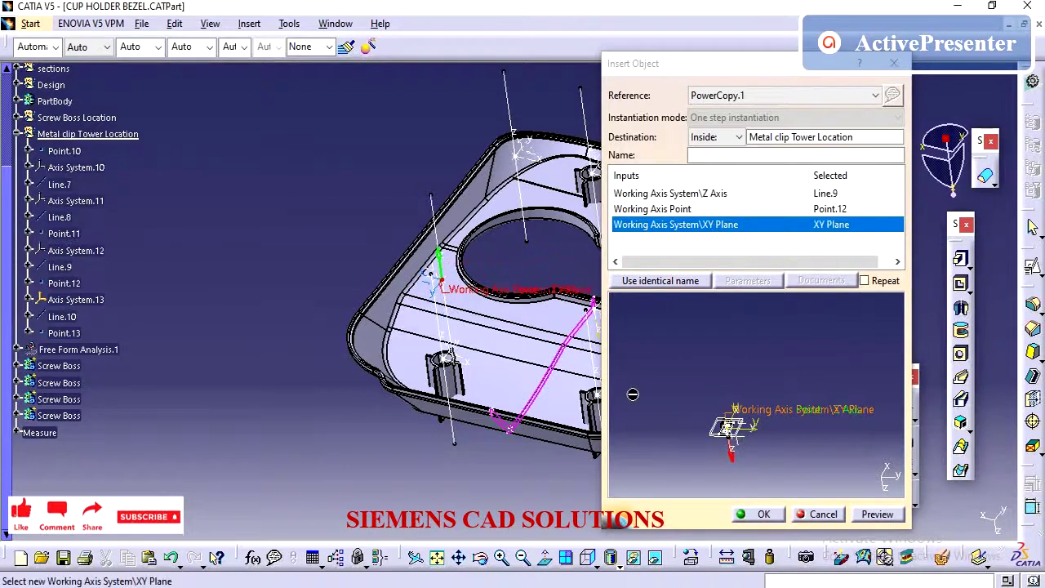
left_click(764, 514)
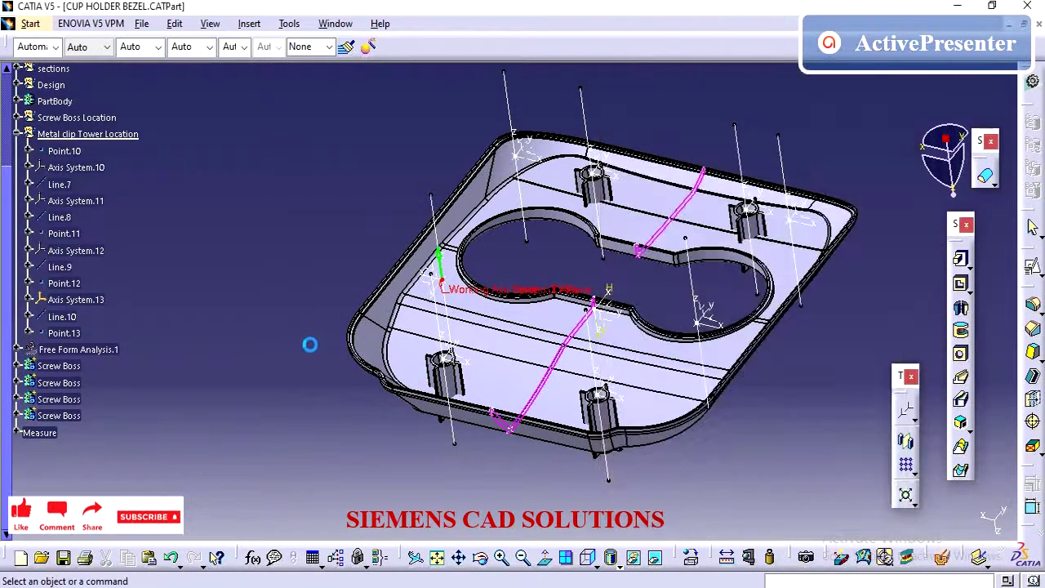
Step: Copy the instantiated CLIP Tower Main Body, paste it into CUP HOLDER BEZEL as result with link, and expand the pasted body
middle_click_drag(383, 367, 435, 303)
middle_click_drag(525, 289, 269, 298)
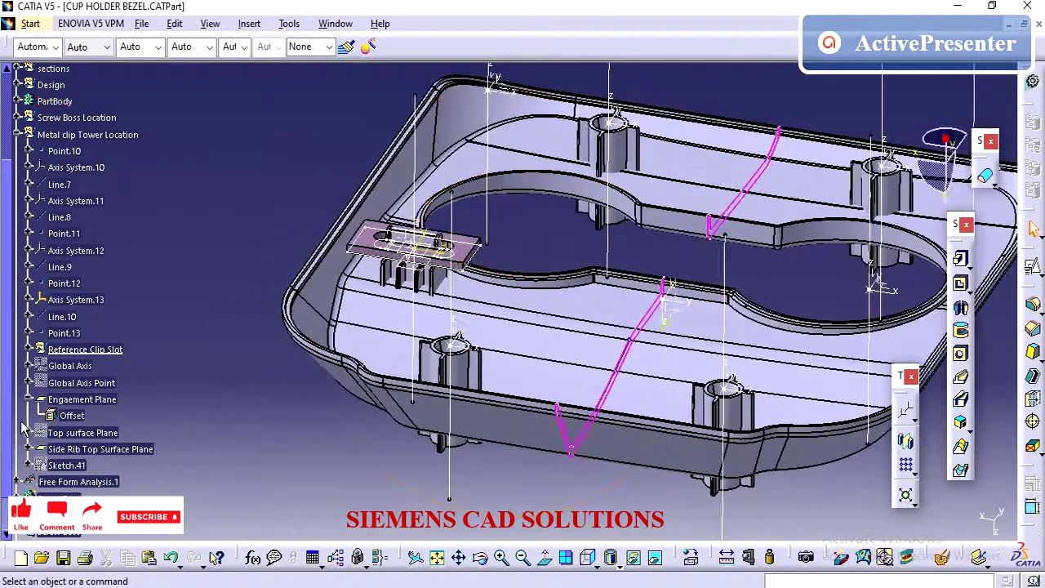
scroll(22, 427, "down", 4)
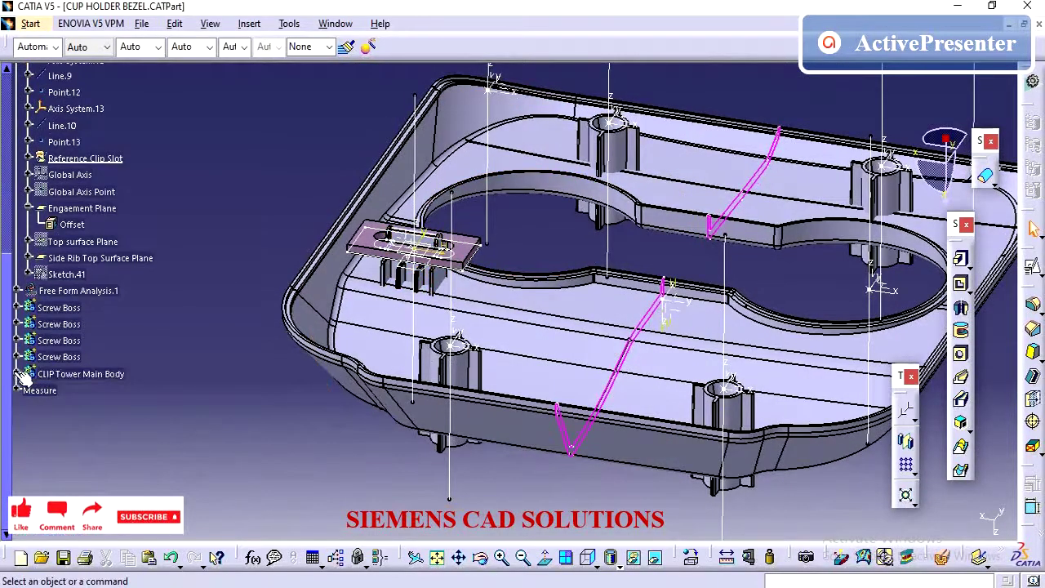
left_click(16, 373)
left_click(16, 373)
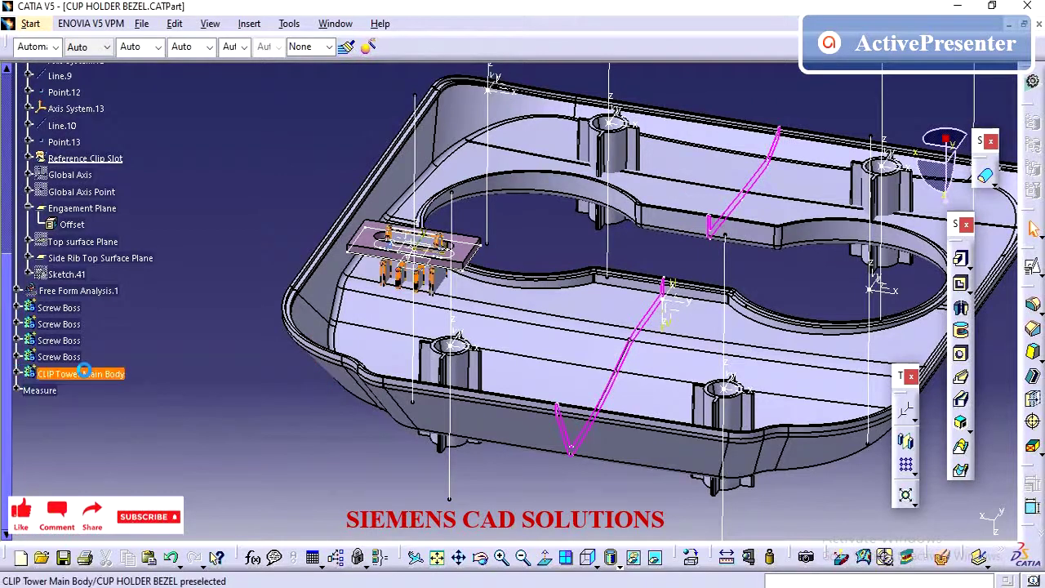
left_click(82, 374)
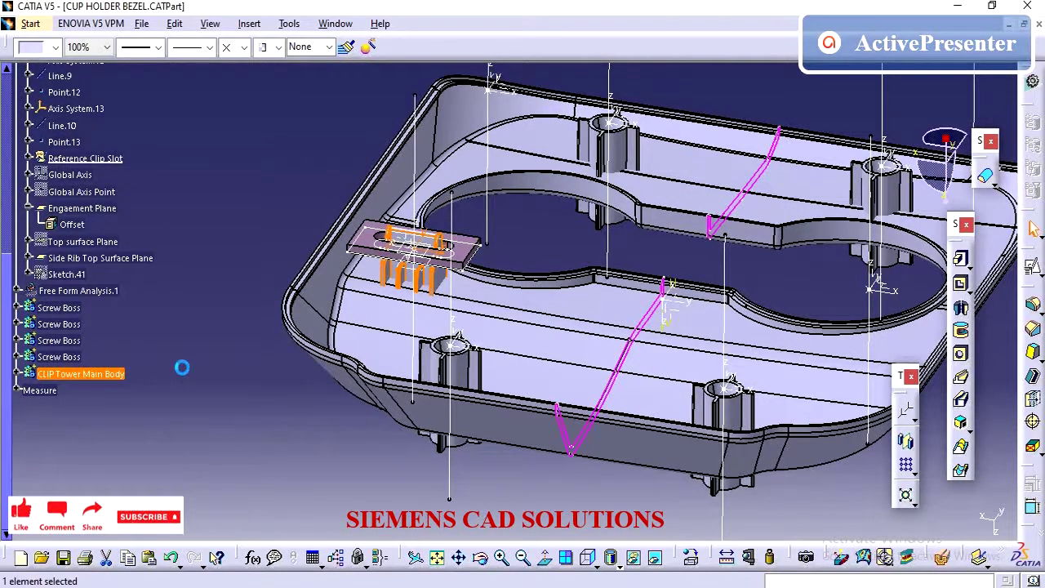
scroll(182, 374, "up", 10)
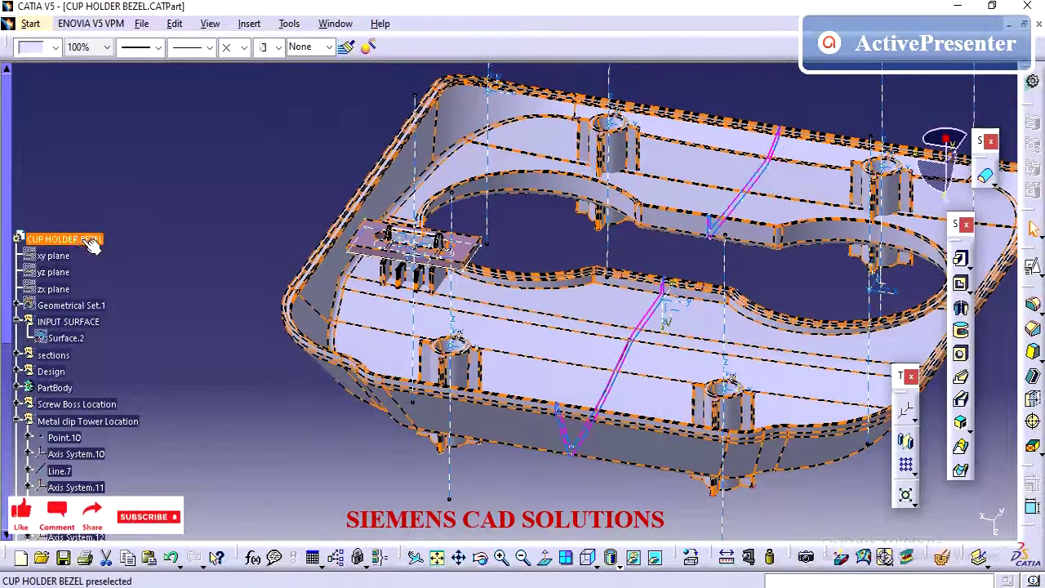
right_click(82, 239)
left_click(168, 442)
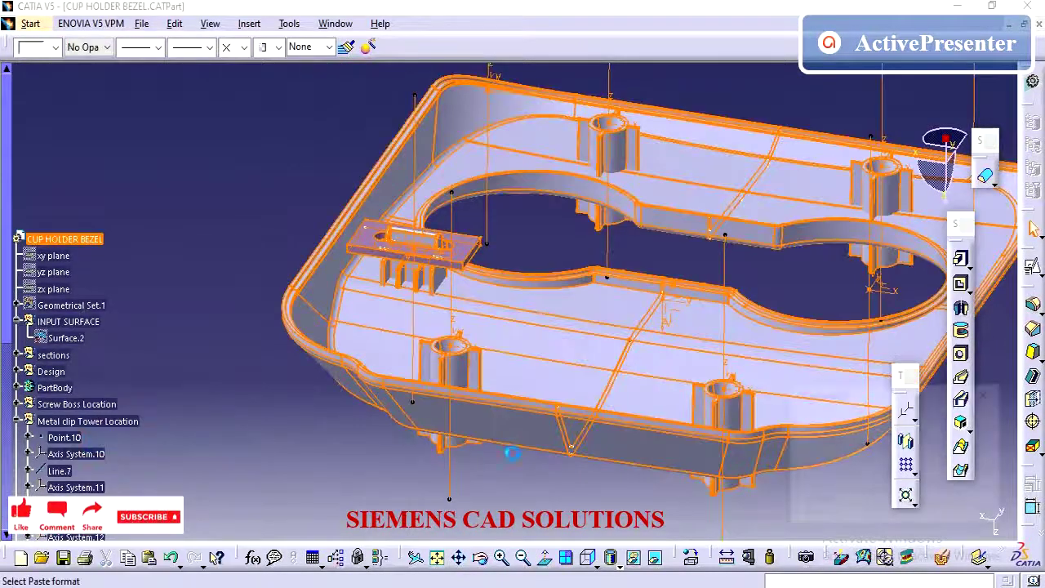
left_click(933, 434)
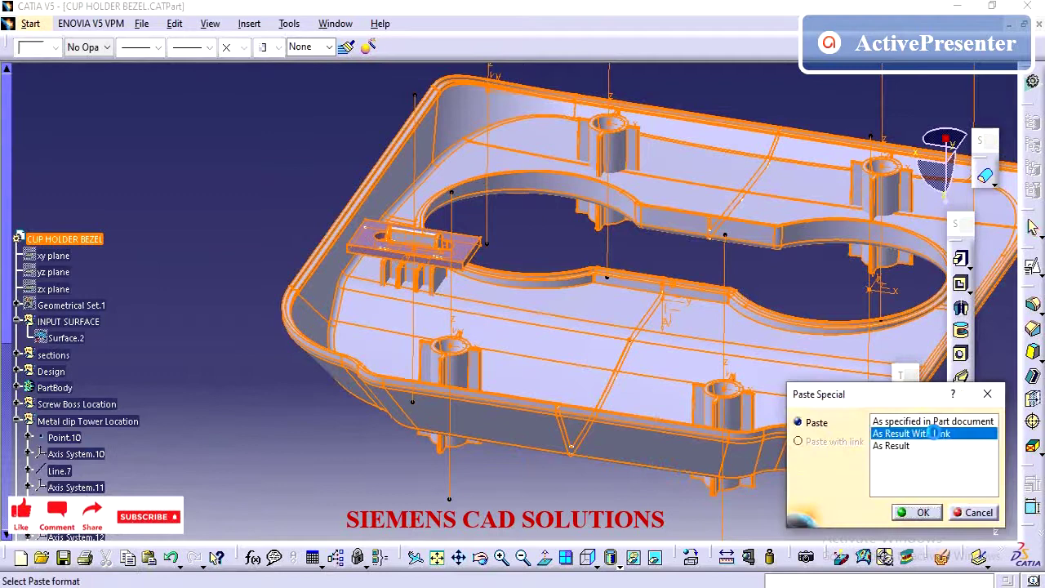
left_click(923, 513)
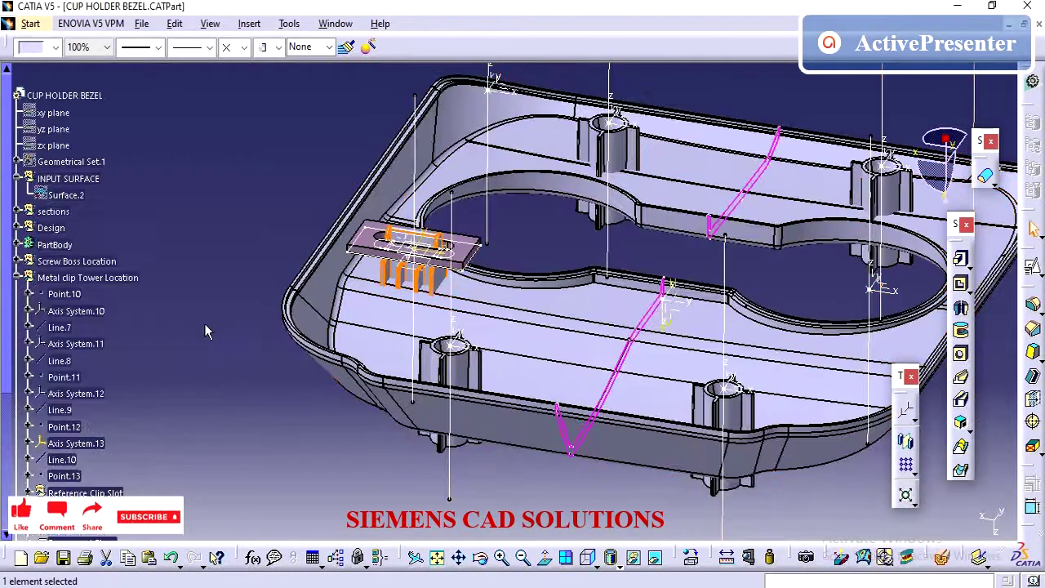
scroll(205, 330, "down", 8)
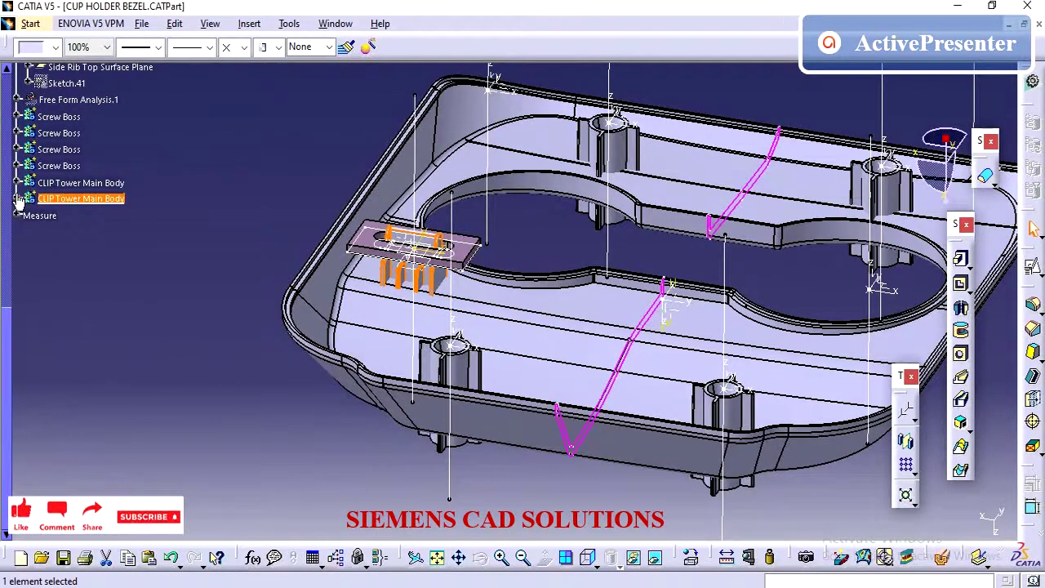
left_click(18, 198)
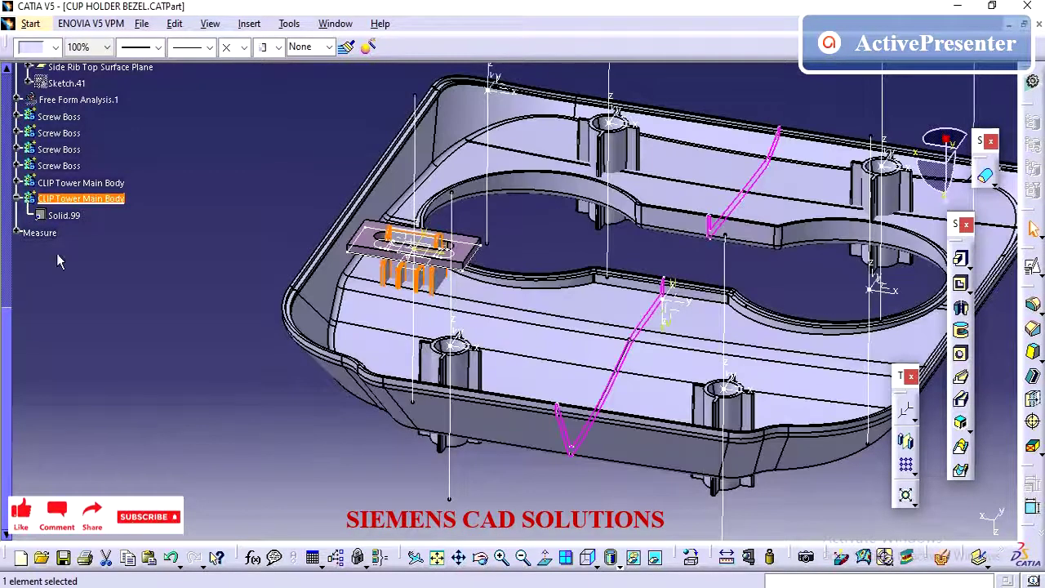
left_click(770, 279)
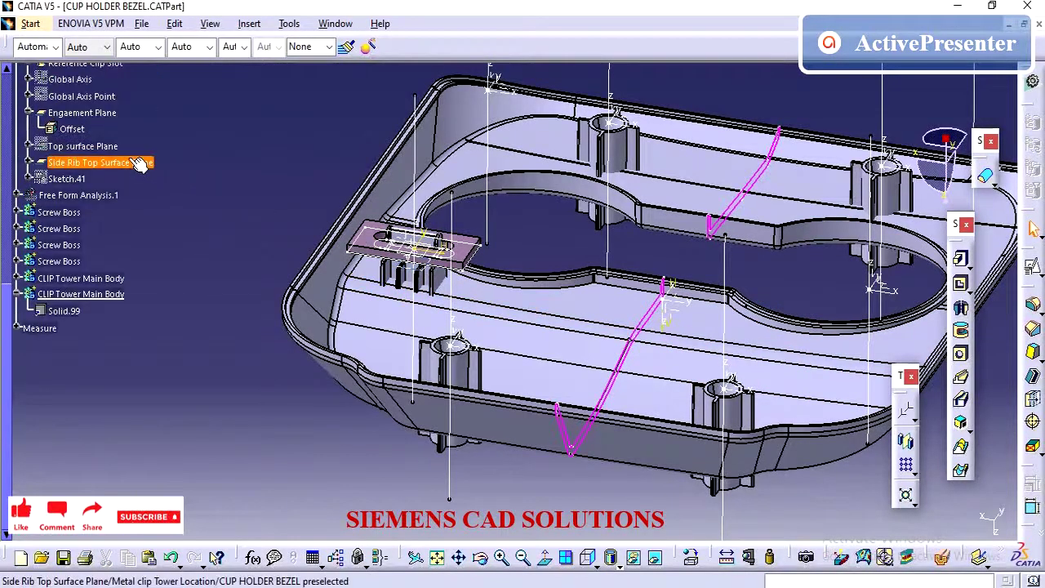
Step: Hide the Side Rib Top Surface Plane, the Reference Clip Slot set and the Engaement Plane of the clip tower
right_click(110, 162)
left_click(135, 196)
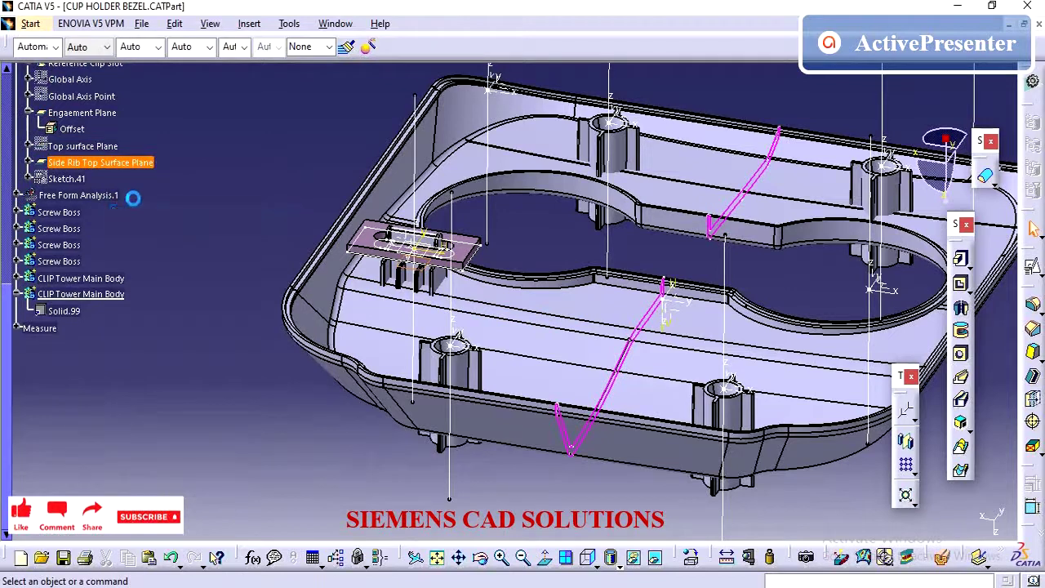
scroll(134, 198, "up", 3)
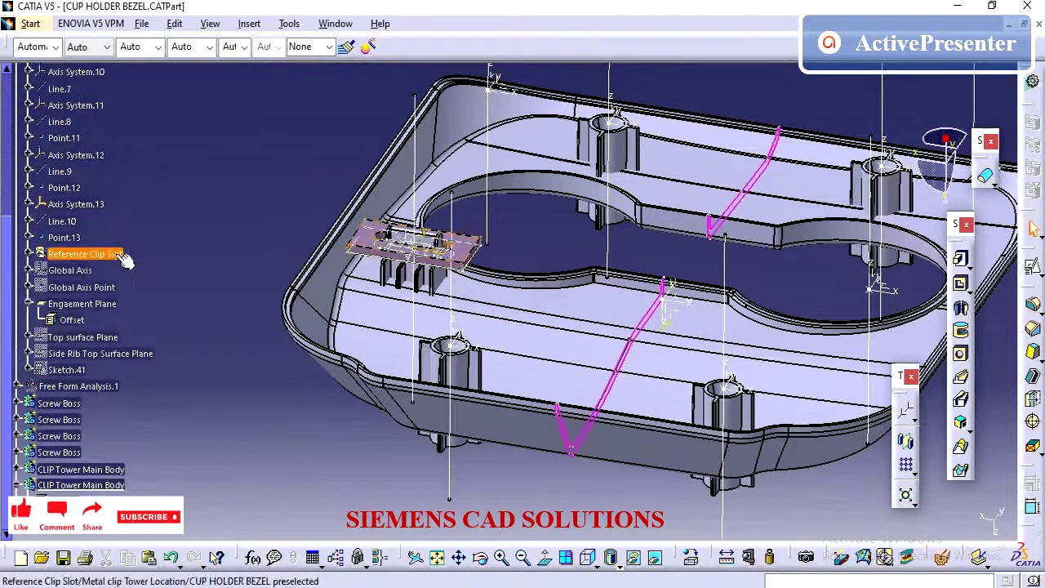
right_click(93, 258)
left_click(151, 284)
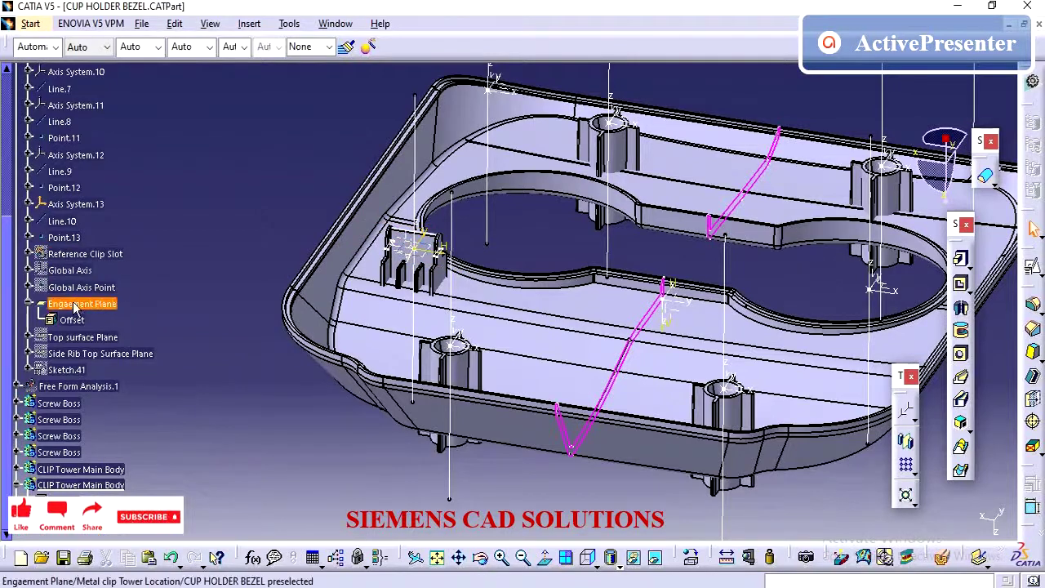
right_click(81, 303)
left_click(123, 307)
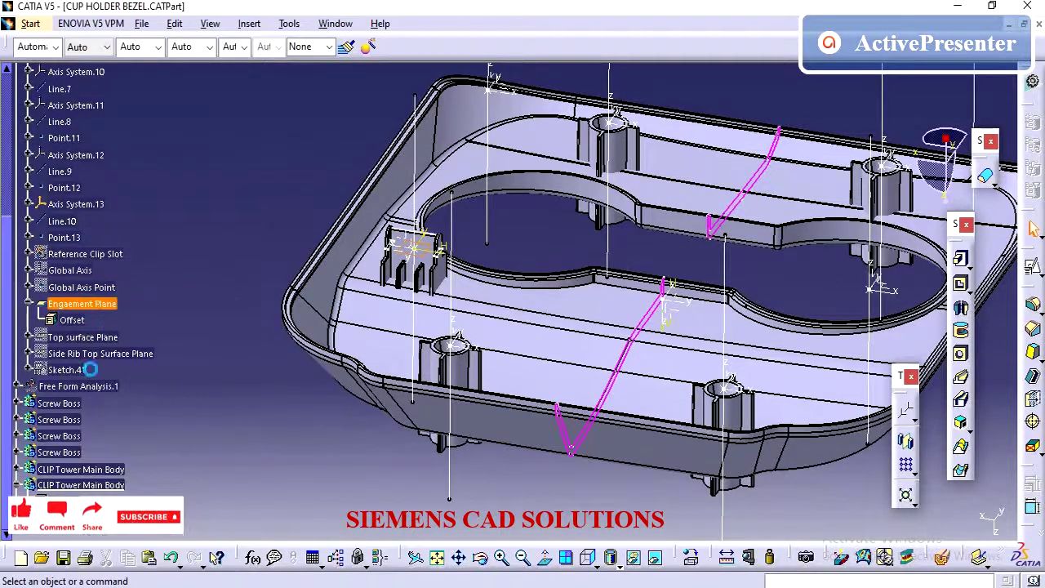
Step: Expand the original CLIP Tower Main Body and its Clip Engaging area to examine how the clip tower is built
left_click(16, 469)
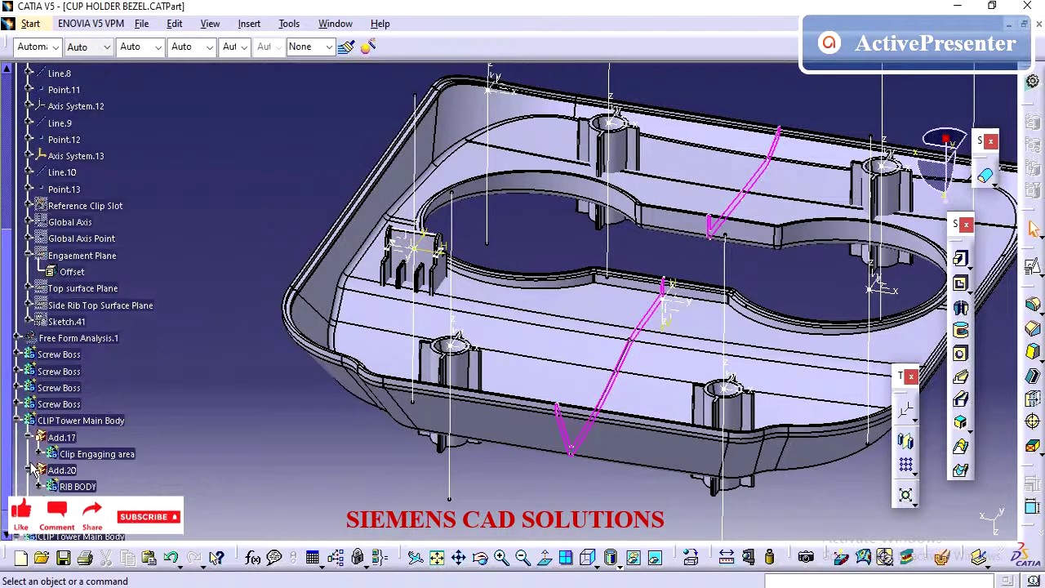
left_click(37, 451)
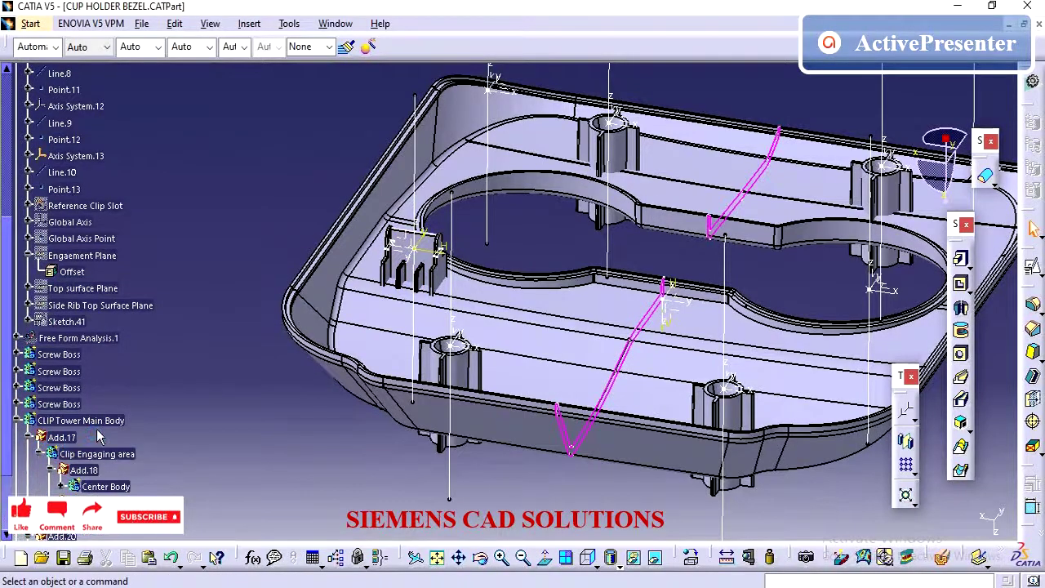
scroll(102, 433, "down", 2)
middle_click_drag(668, 253, 655, 278)
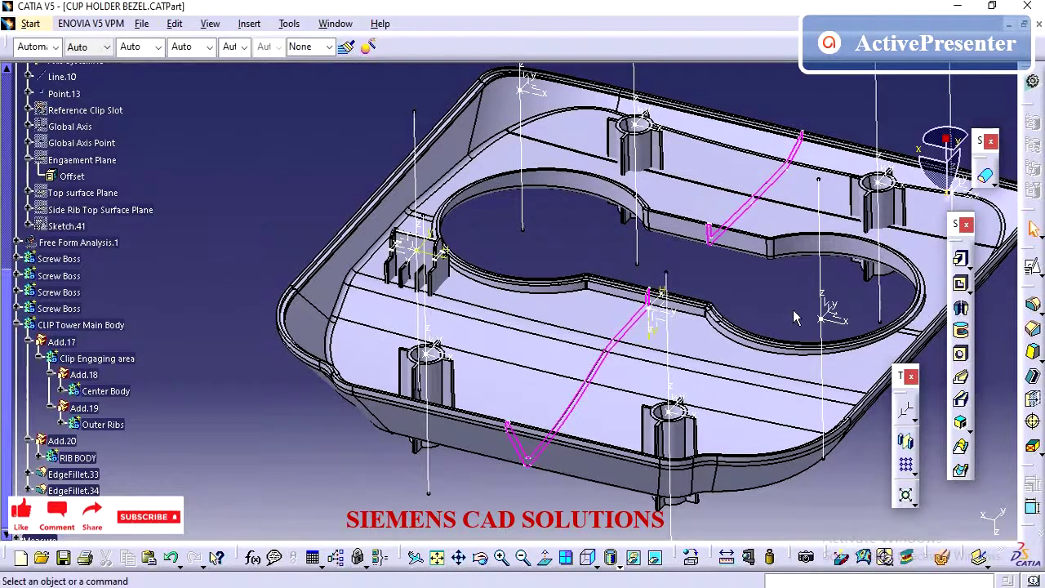
middle_click_drag(792, 310, 766, 316)
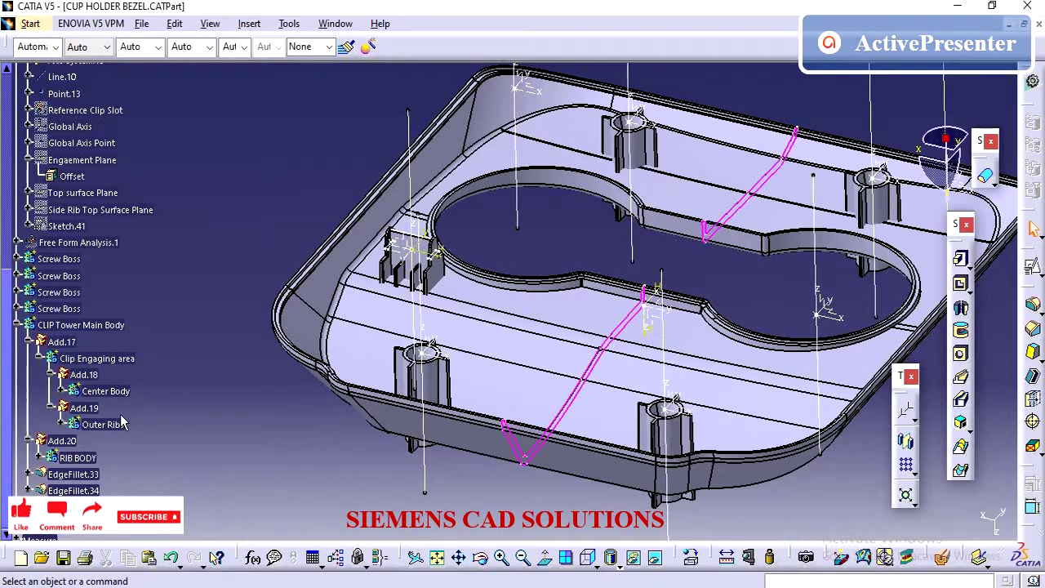
scroll(121, 422, "down", 1)
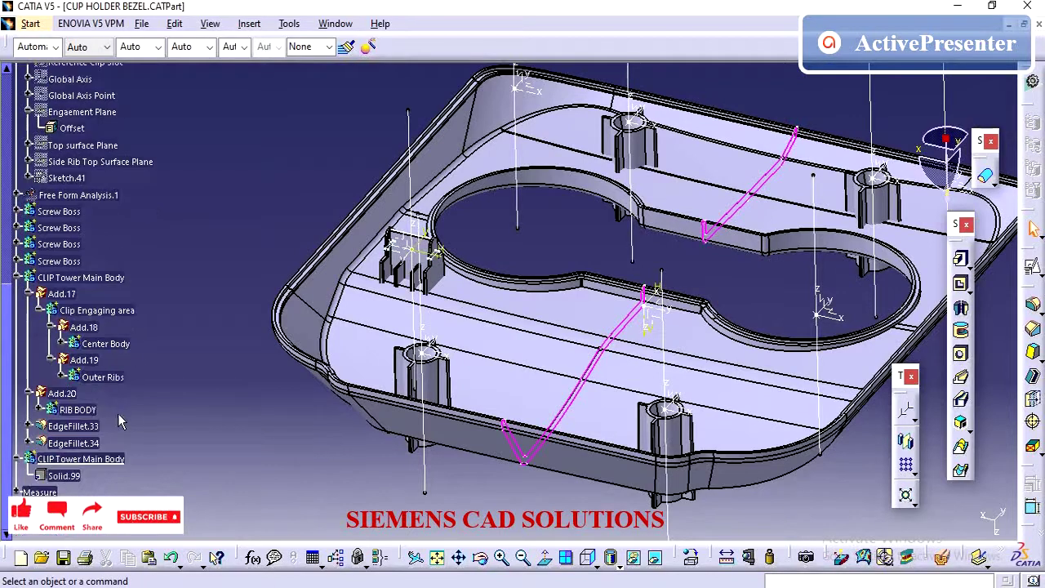
Step: Move the pasted clip tower body with an Axis To Axis transformation from Axis System.12 to Axis System.13
left_click(904, 410)
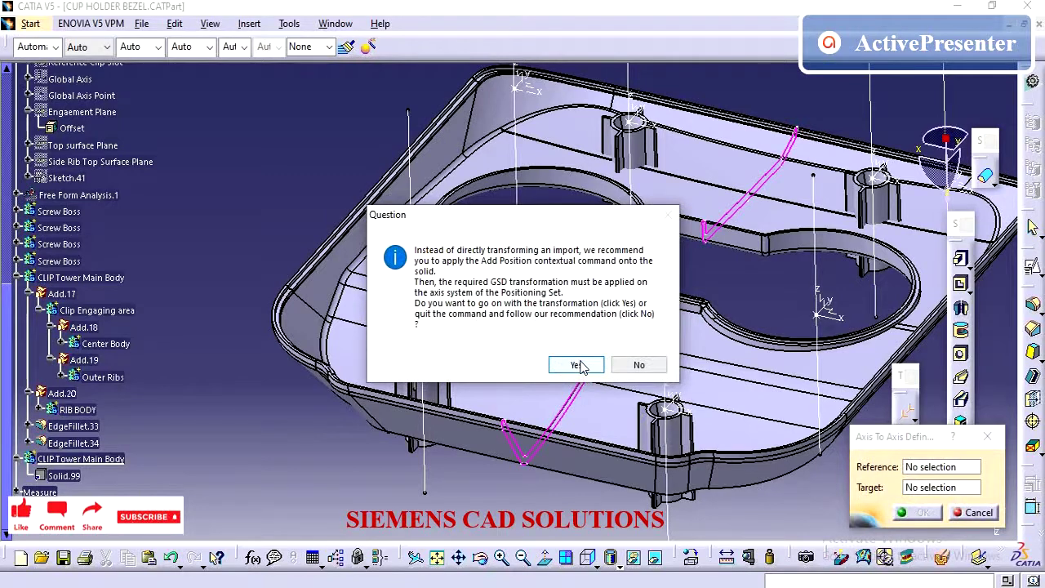
left_click(577, 365)
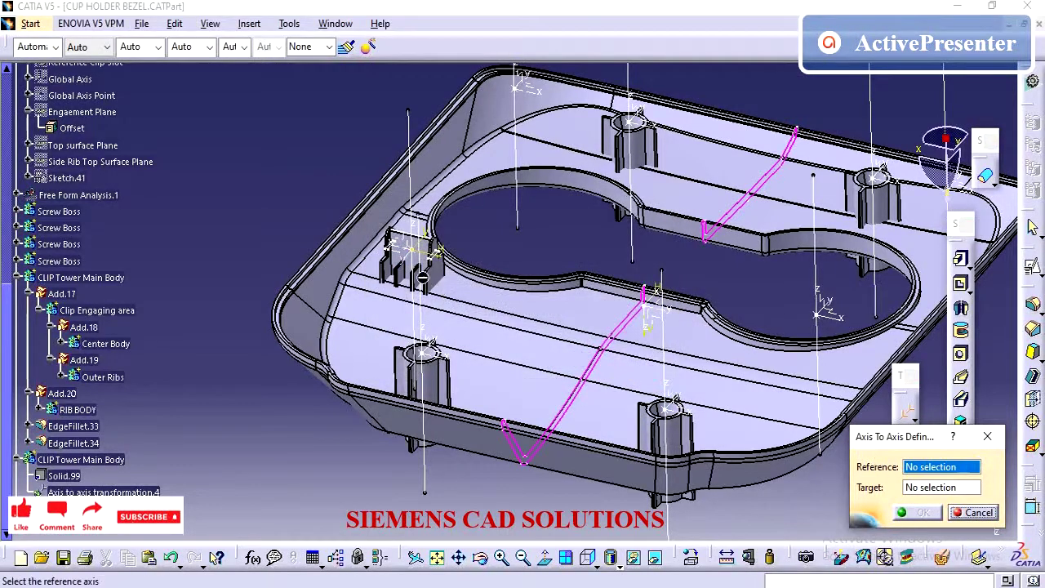
left_click(414, 238)
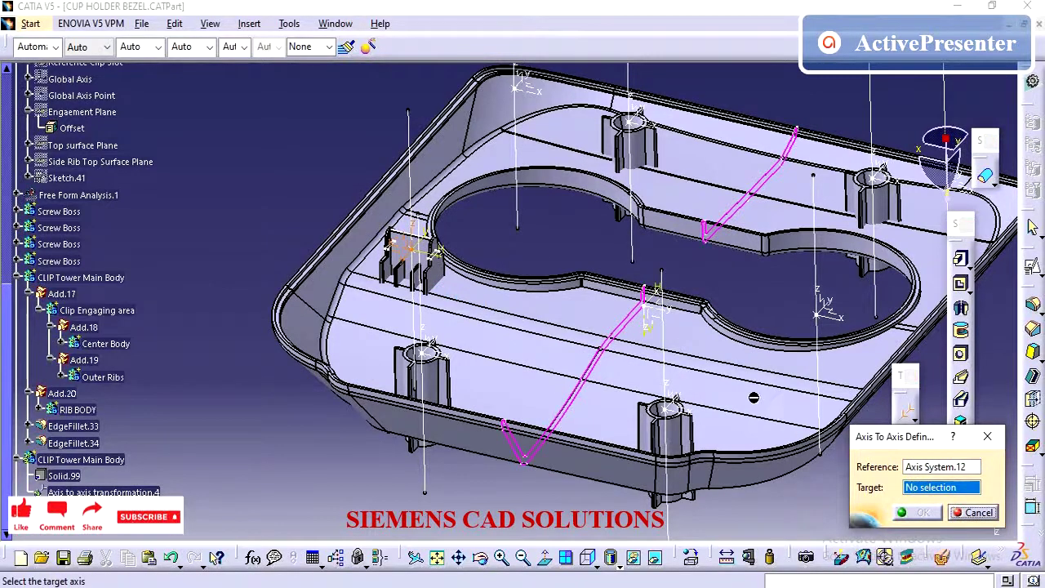
left_click(821, 307)
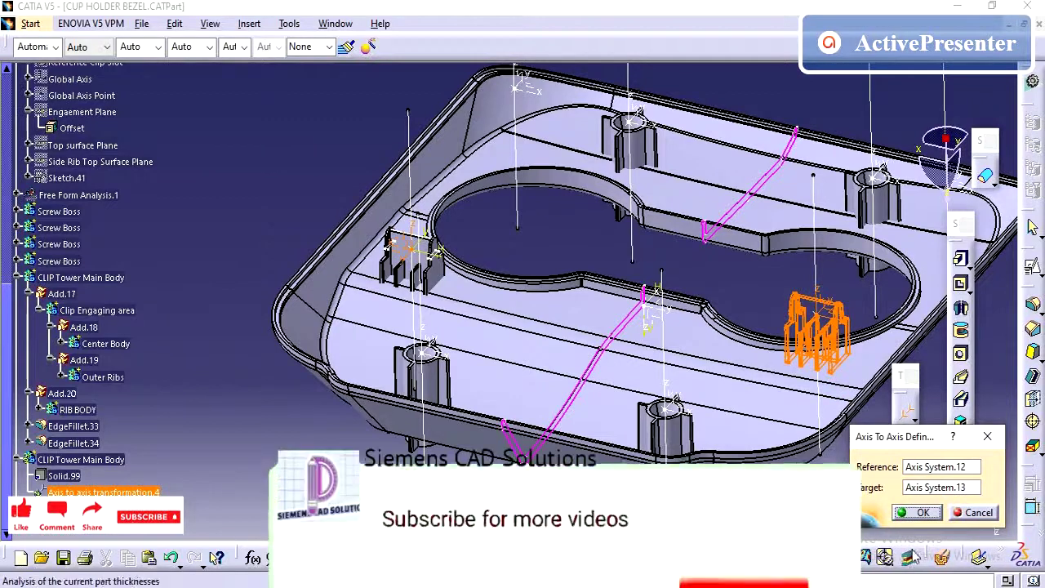
left_click(916, 511)
Step: Copy the transformed CLIP Tower Main Body and paste it twice into CUP HOLDER BEZEL
left_click(94, 462)
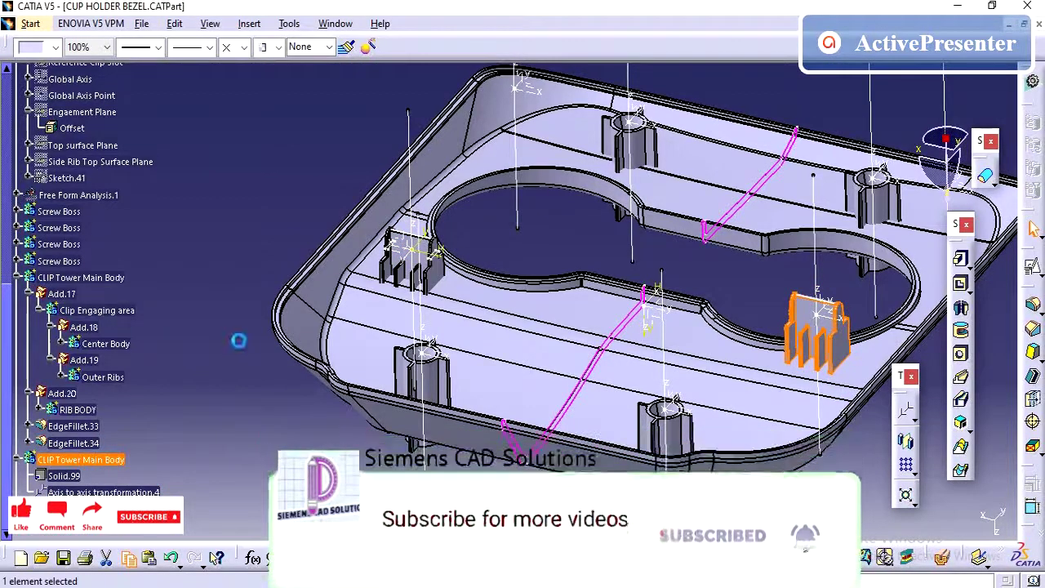
scroll(238, 343, "up", 10)
scroll(239, 347, "up", 5)
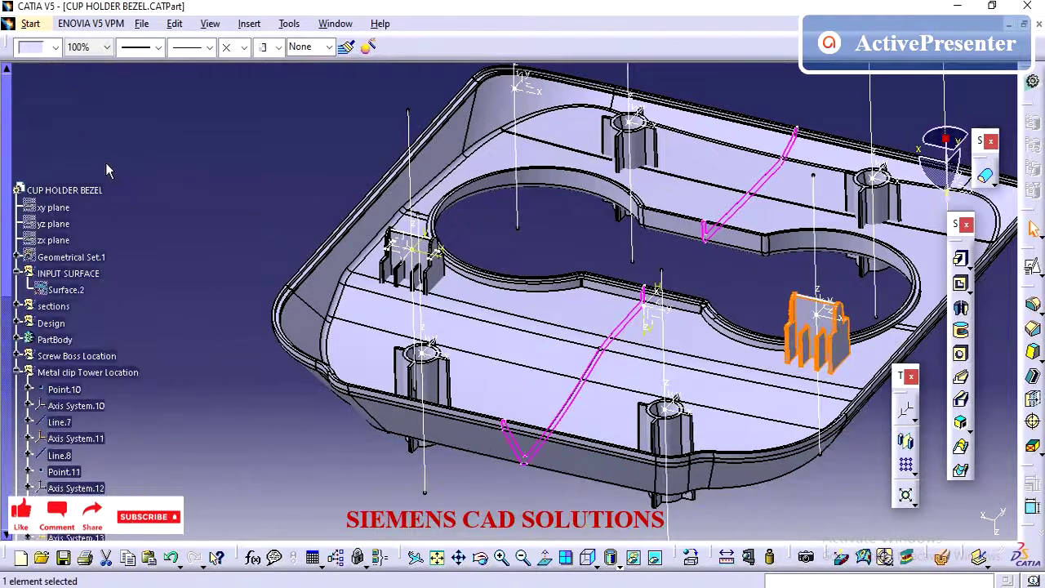
right_click(74, 190)
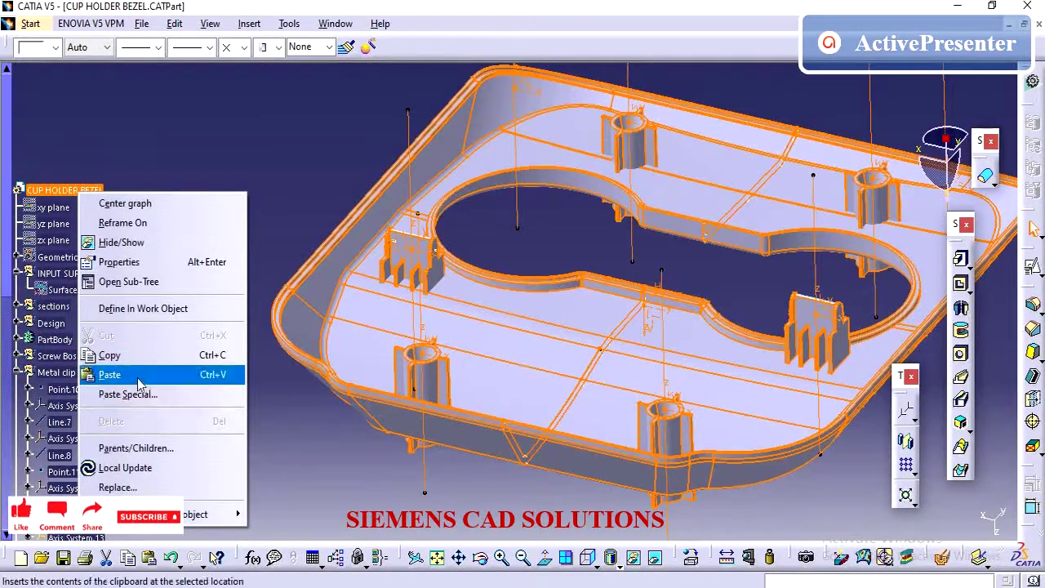
left_click(132, 375)
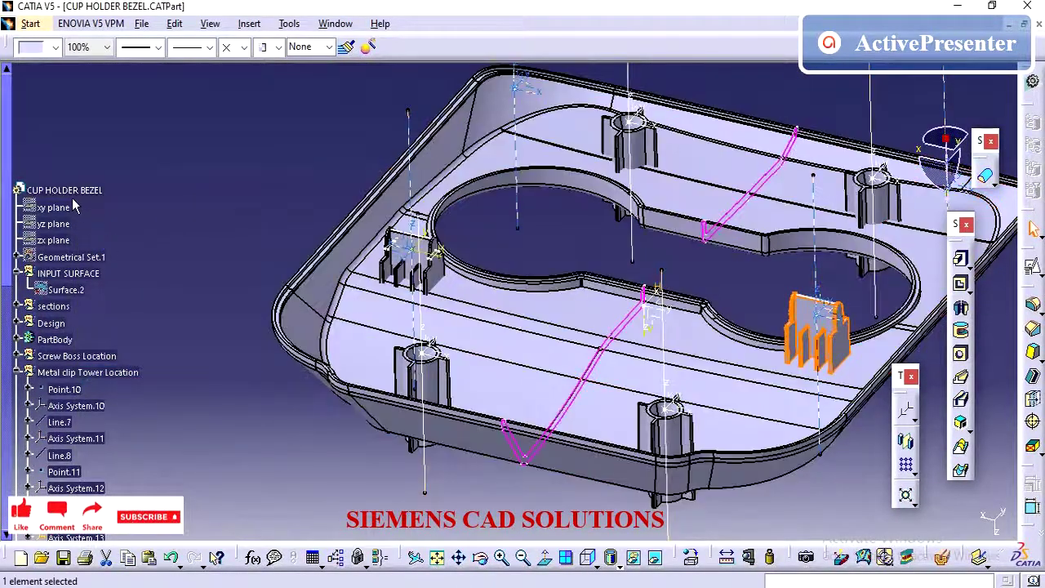
right_click(71, 190)
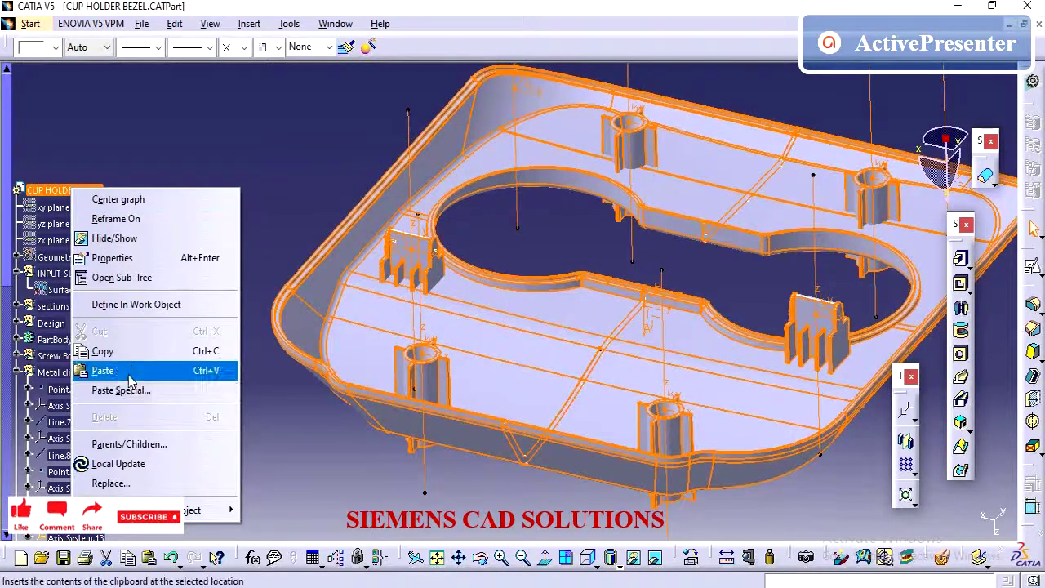
left_click(128, 376)
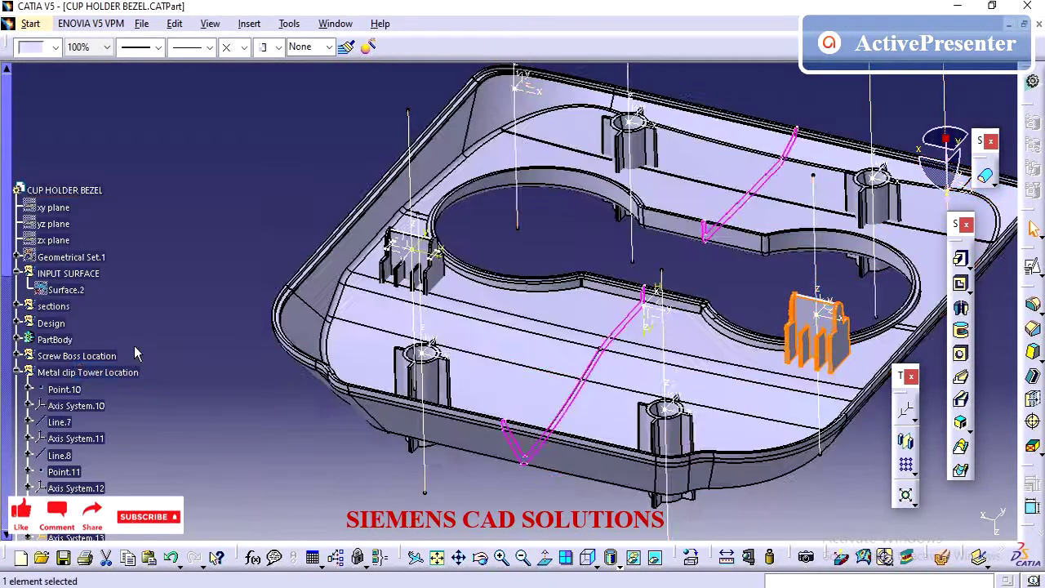
Step: Collapse the original CLIP Tower Main Body and hide it together with the Solid.99 and Solid.100 copies
scroll(136, 352, "down", 10)
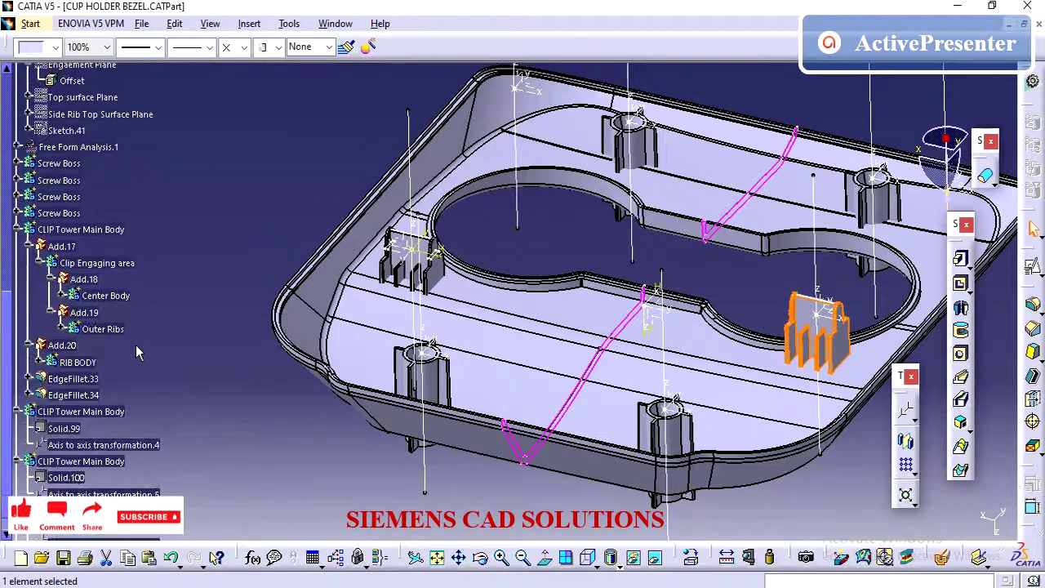
left_click(17, 230)
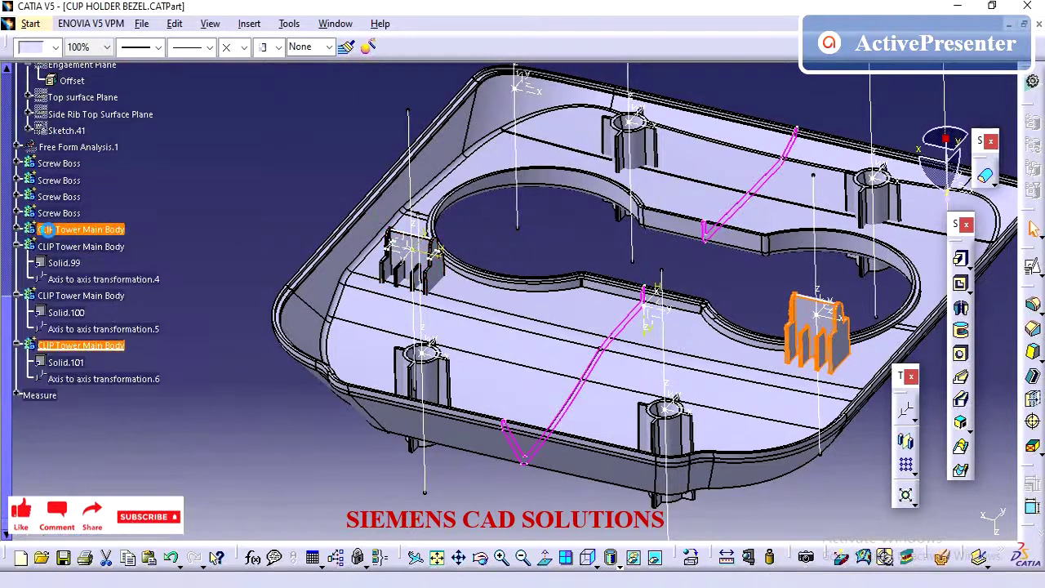
right_click(51, 231)
left_click(94, 281)
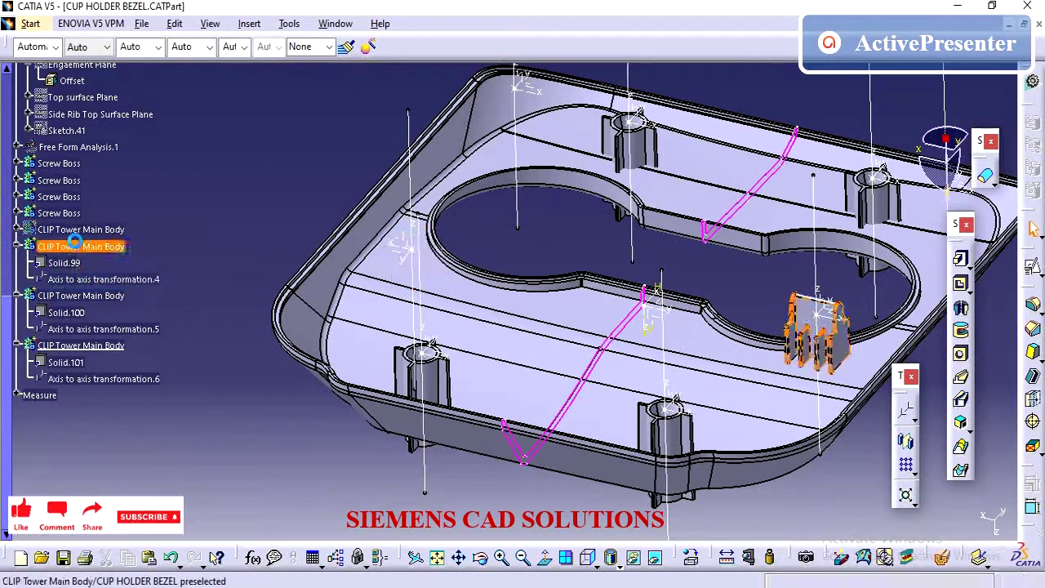
right_click(75, 243)
left_click(114, 292)
left_click(61, 295)
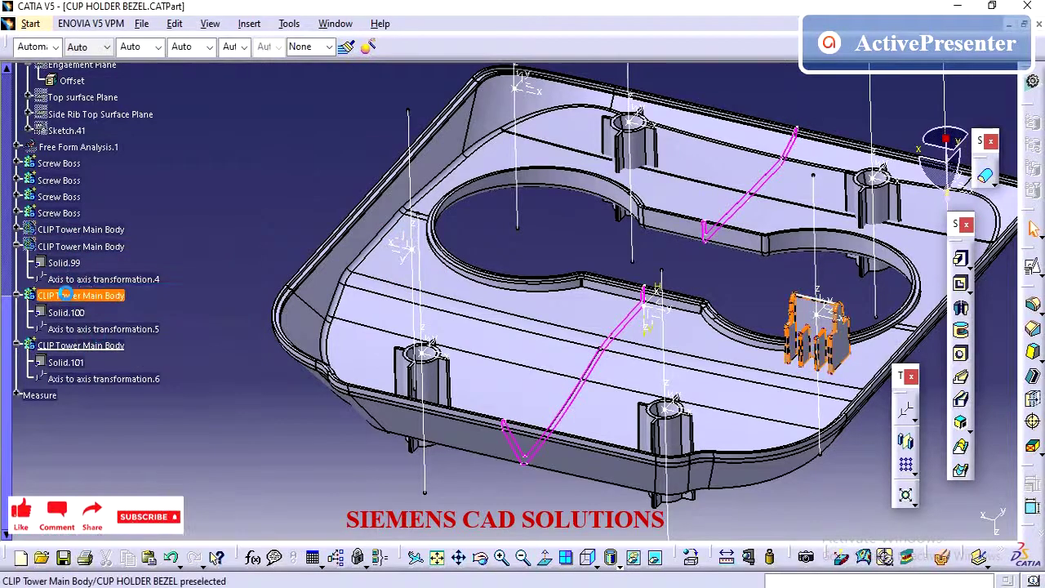
right_click(67, 294)
left_click(109, 310)
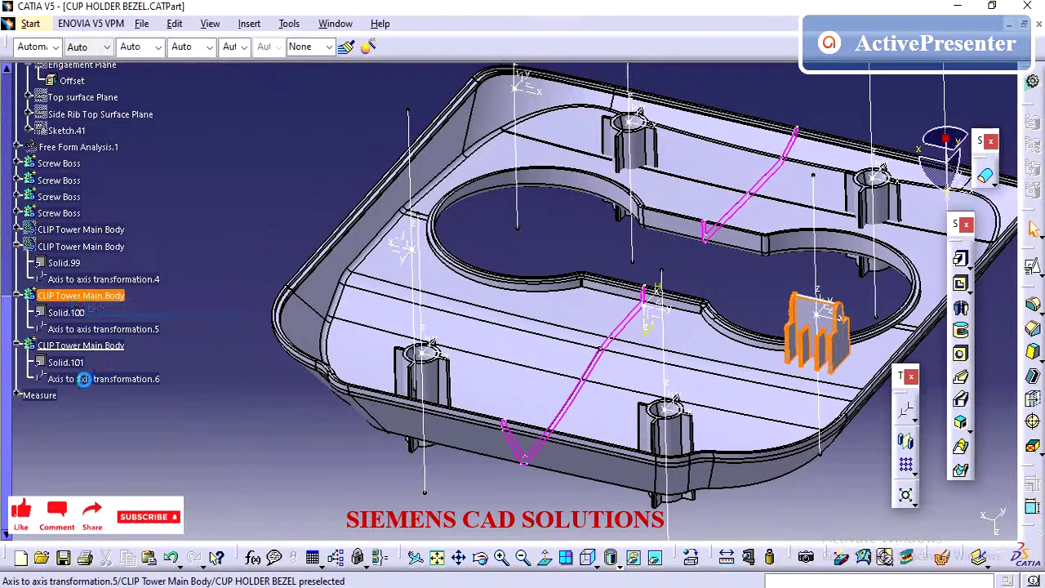
Step: Retarget Axis to axis transformation.6 to the axis system at the bezel's far right corner, keeping Axis System.12 as reference
double_click(96, 380)
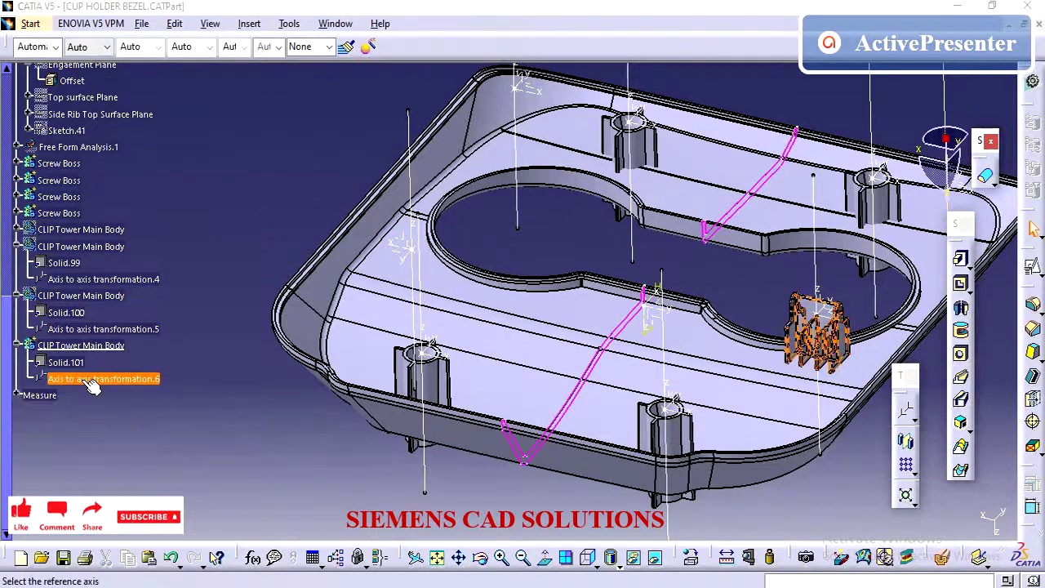
left_click(941, 489)
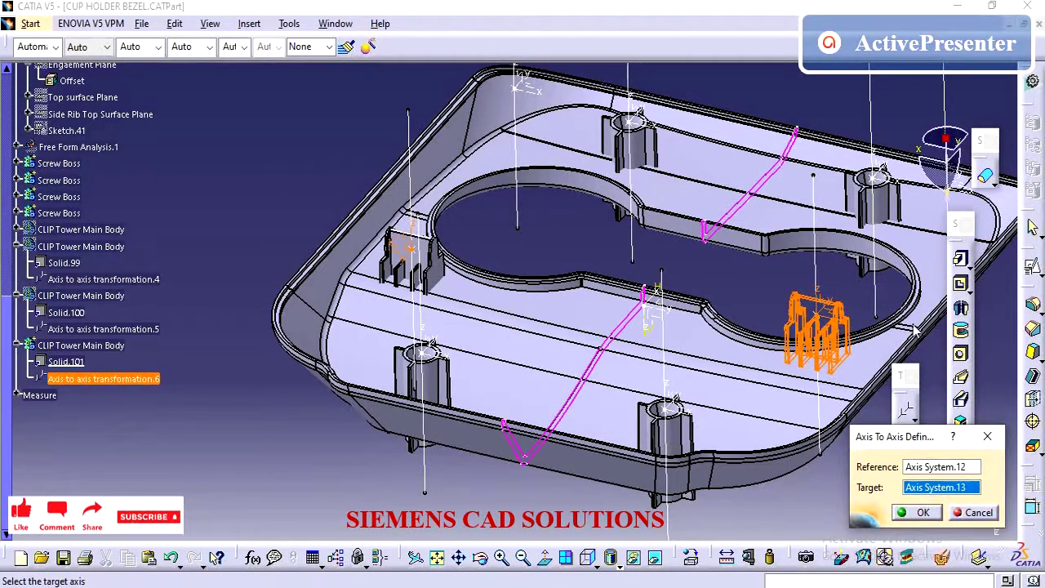
middle_click_drag(567, 299, 336, 322)
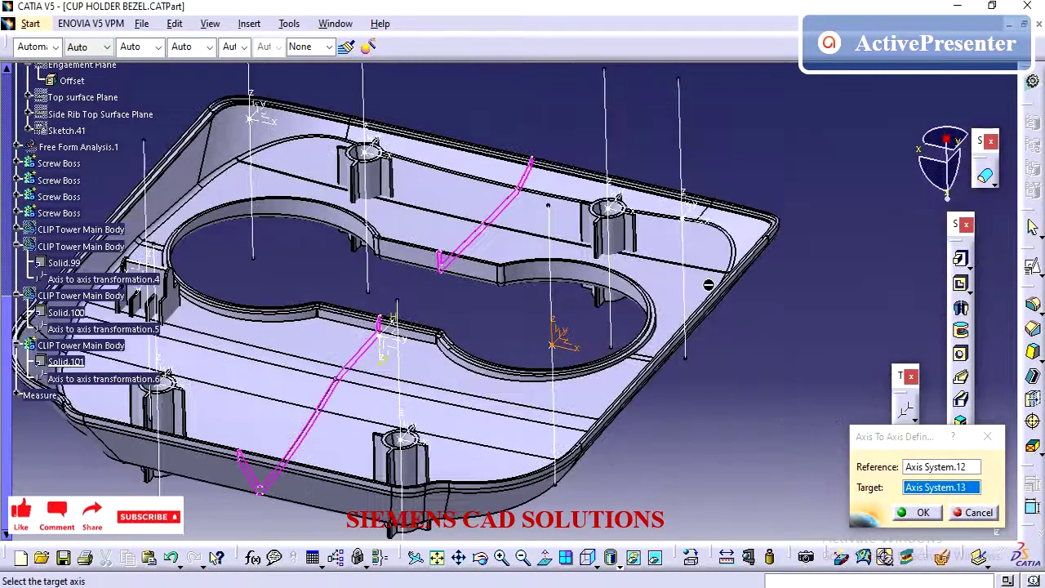
left_click(702, 216)
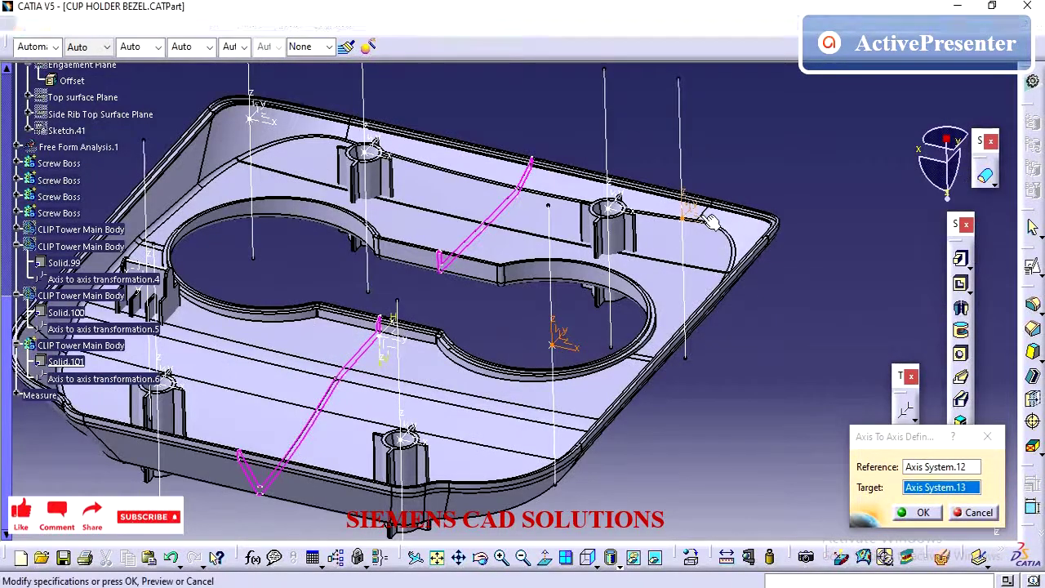
left_click(904, 513)
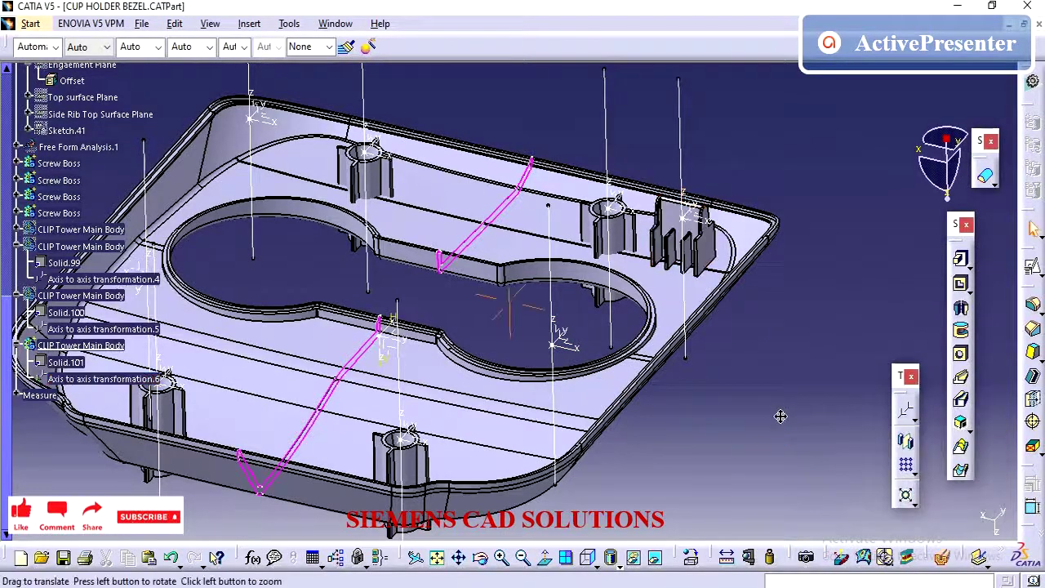
Step: Show the Solid.100 clip tower copy and retarget Axis to axis transformation.5 to the axis system at the bezel's far left corner
middle_click_drag(781, 414, 831, 428)
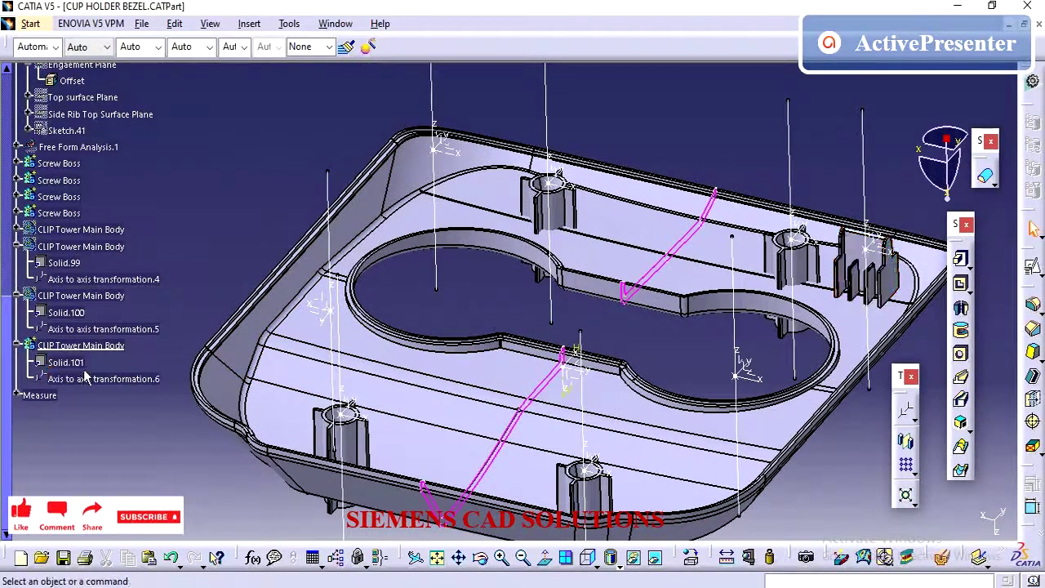
right_click(67, 346)
key("Escape")
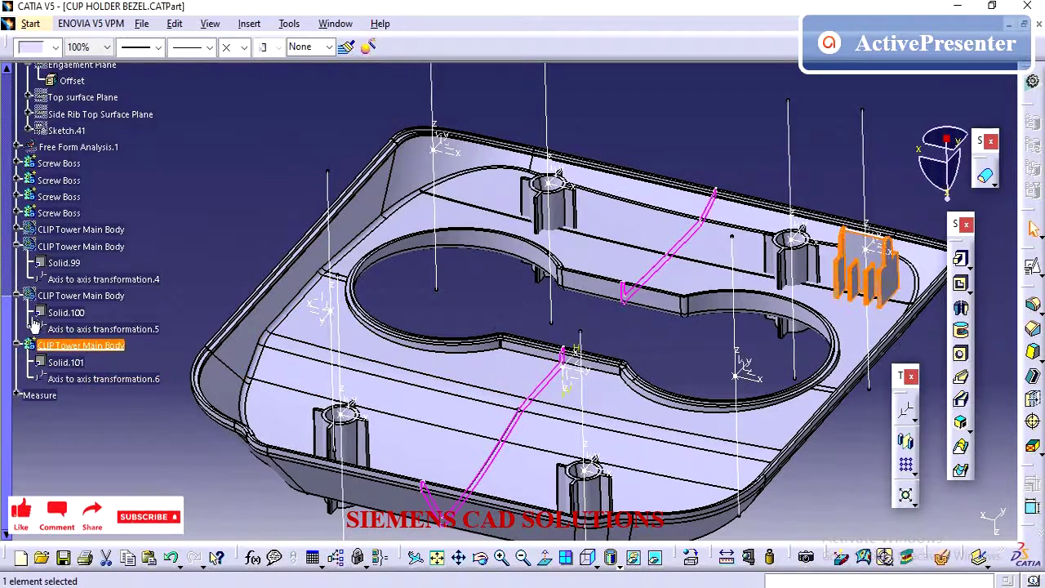
right_click(72, 299)
key("Escape")
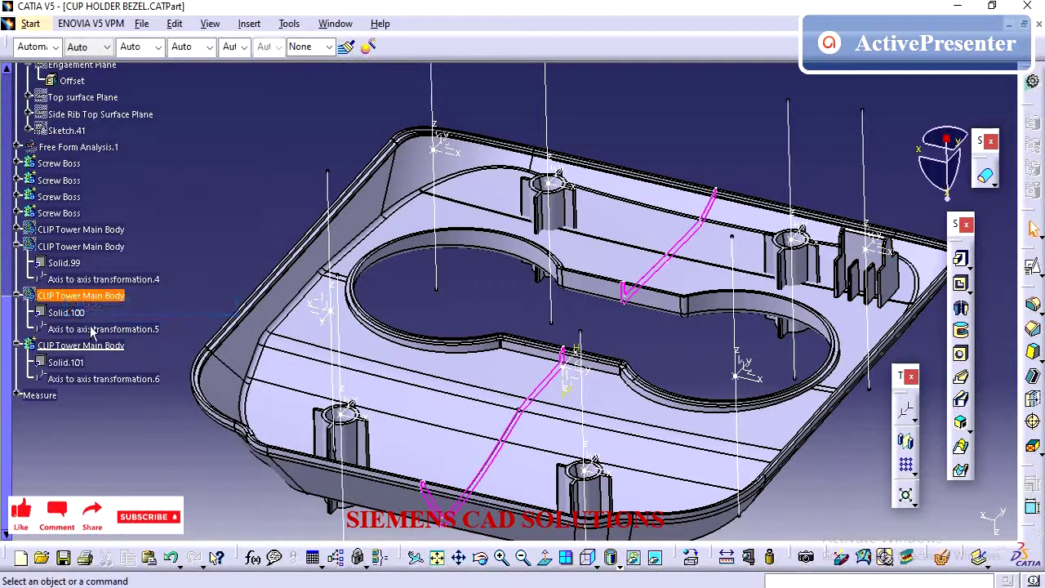
left_click(99, 329)
double_click(99, 329)
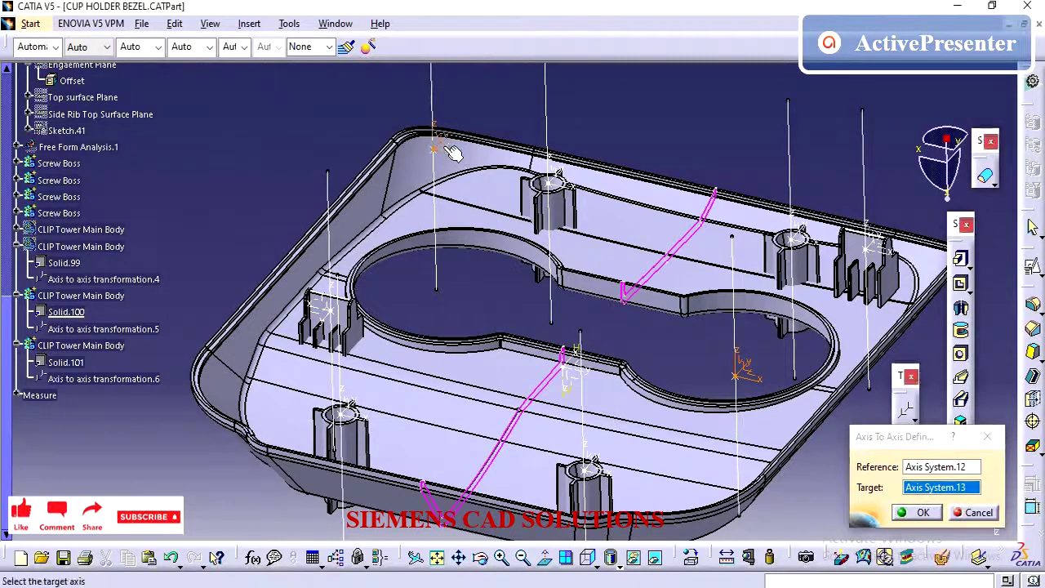
left_click(914, 512)
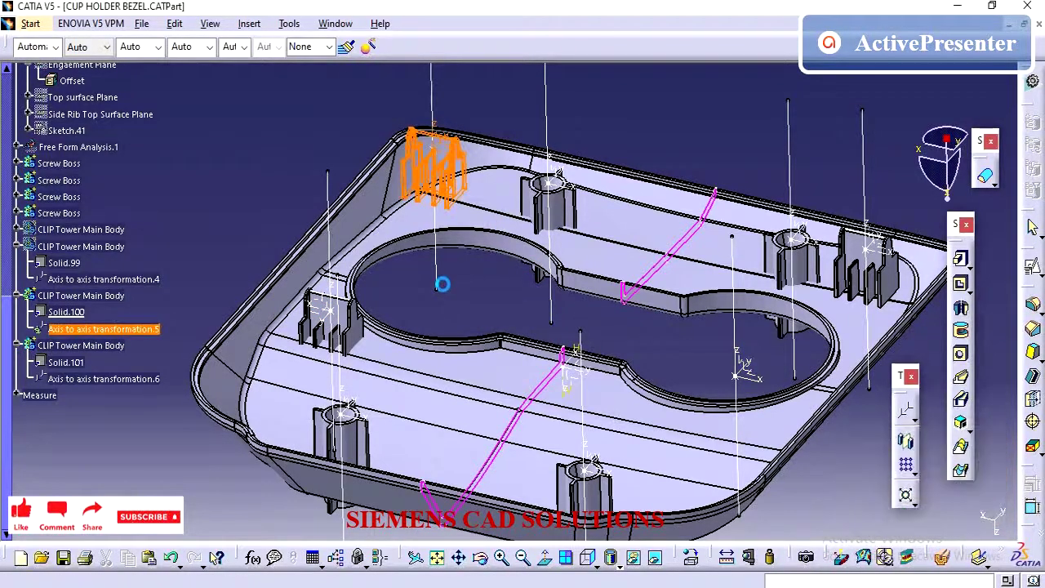
Step: Set the Z coordinate of the clip location points at X 80, Y 45; X -75, Y -45; and X -80, Y 45 to -15 mm
double_click(433, 135)
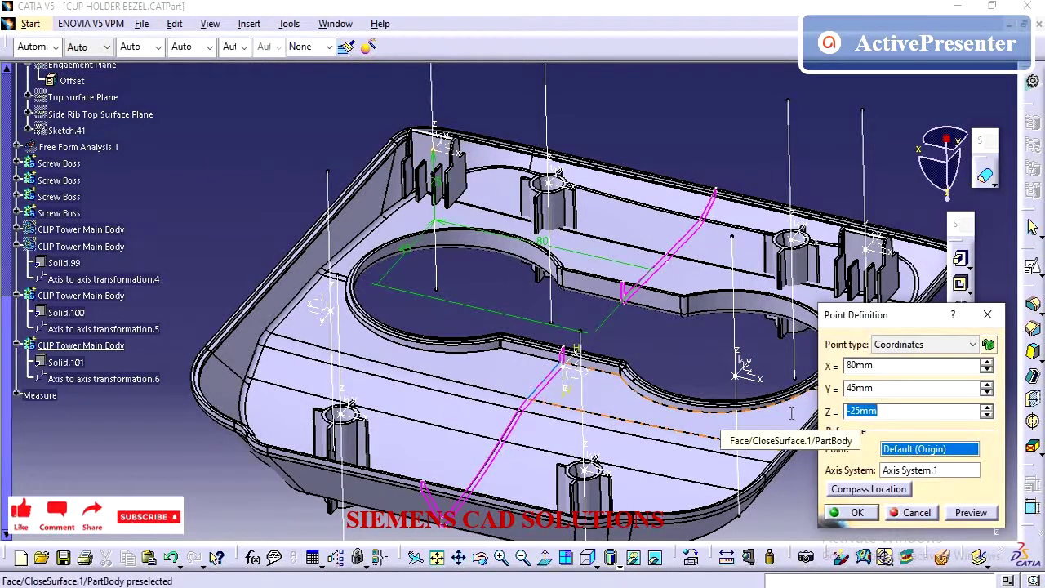
key("Return")
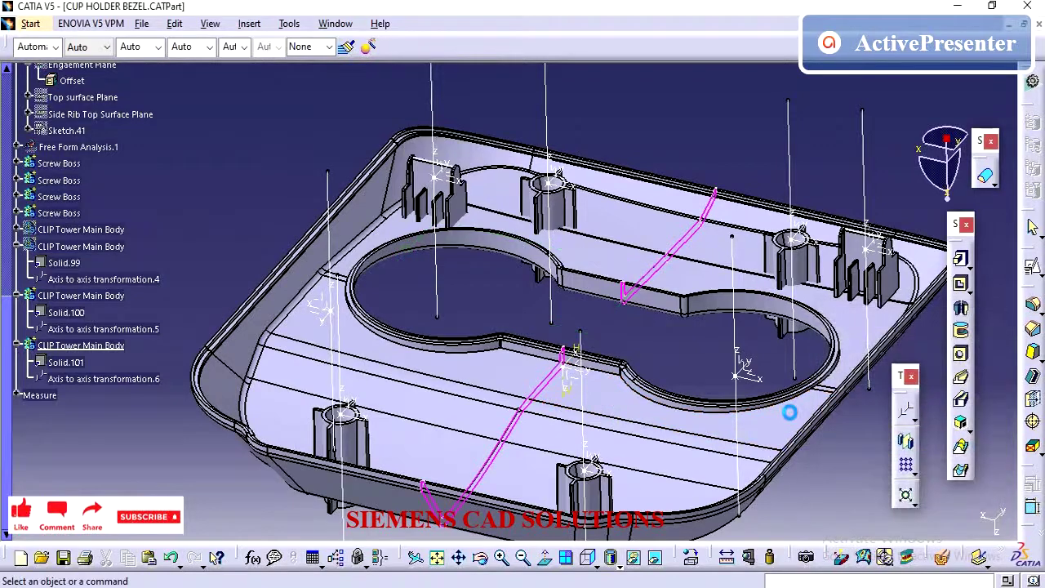
double_click(743, 381)
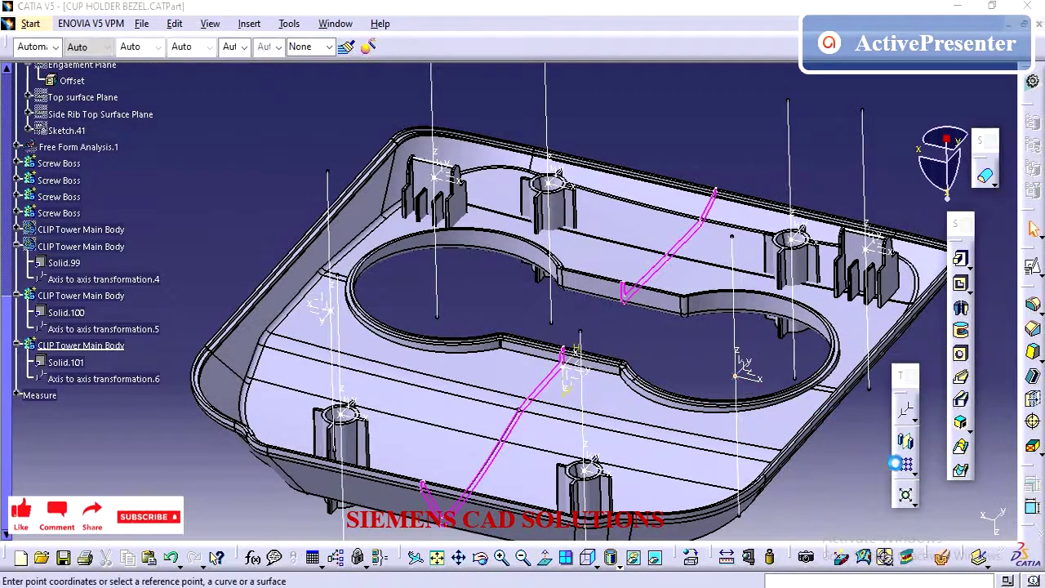
left_click_drag(880, 410, 703, 414)
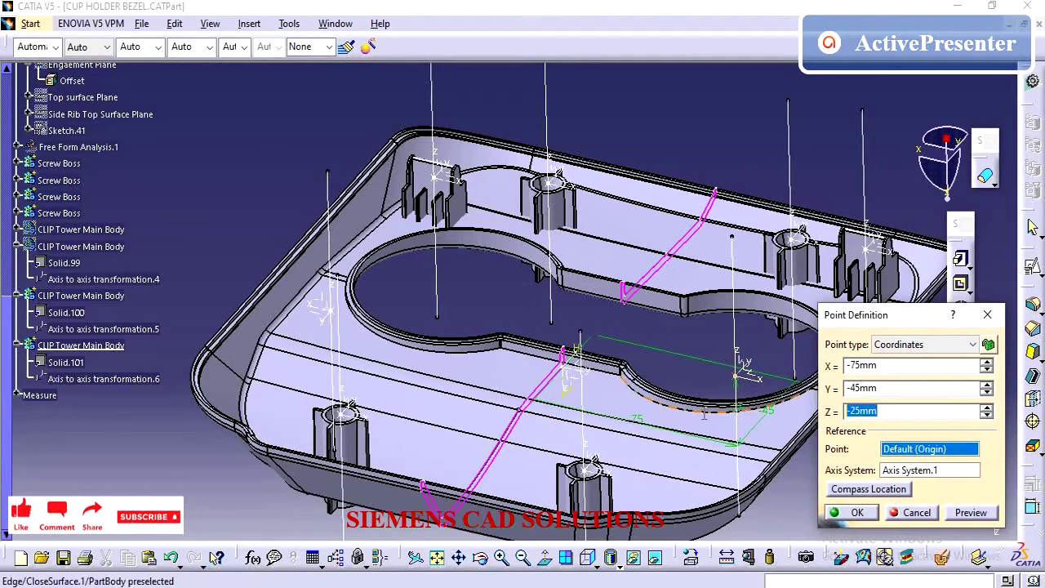
key("Return")
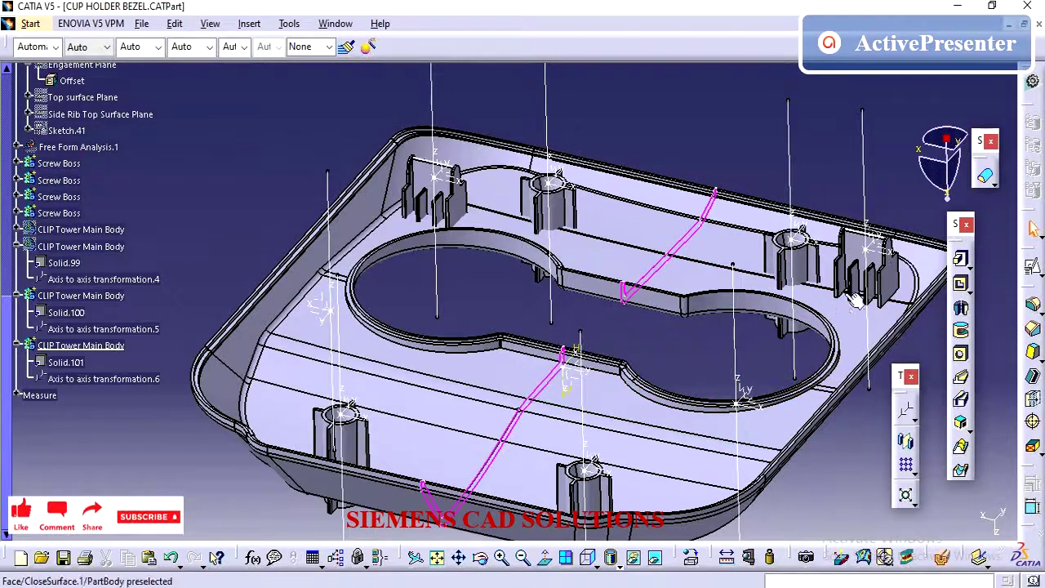
double_click(874, 254)
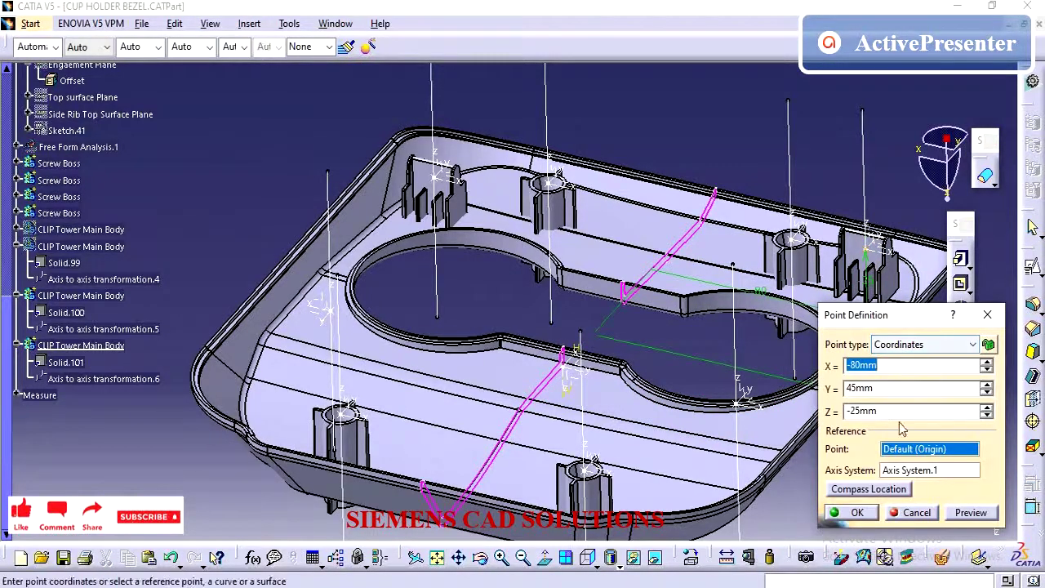
left_click(865, 411)
type("-1")
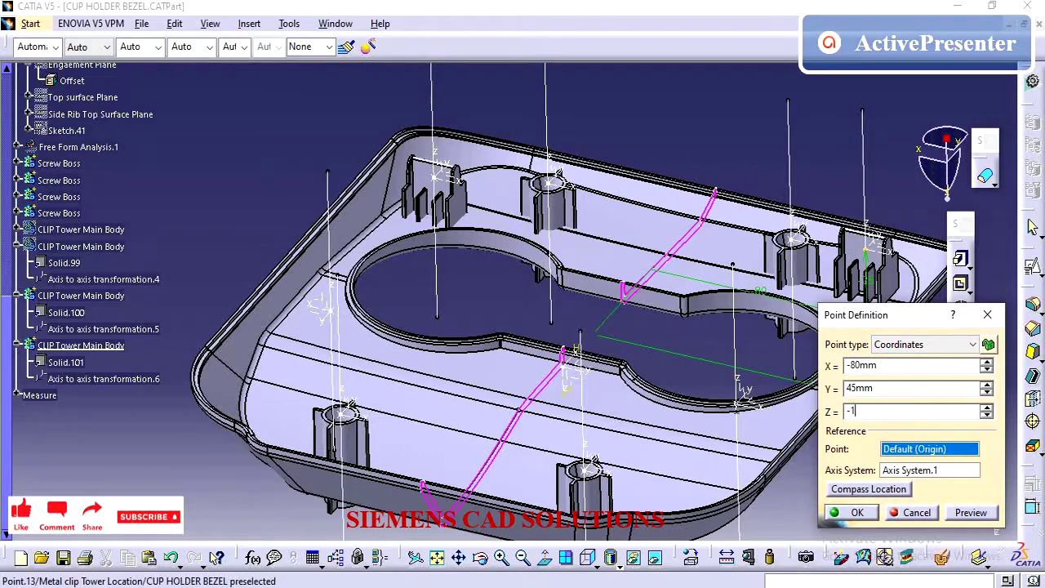
type("5mm")
key("Return")
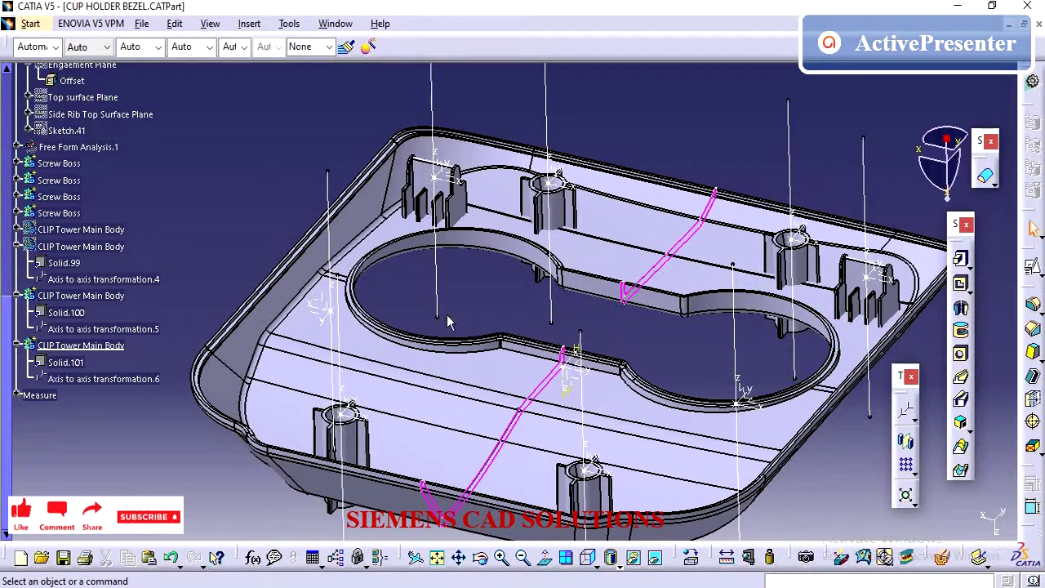
middle_click_drag(665, 357, 645, 406)
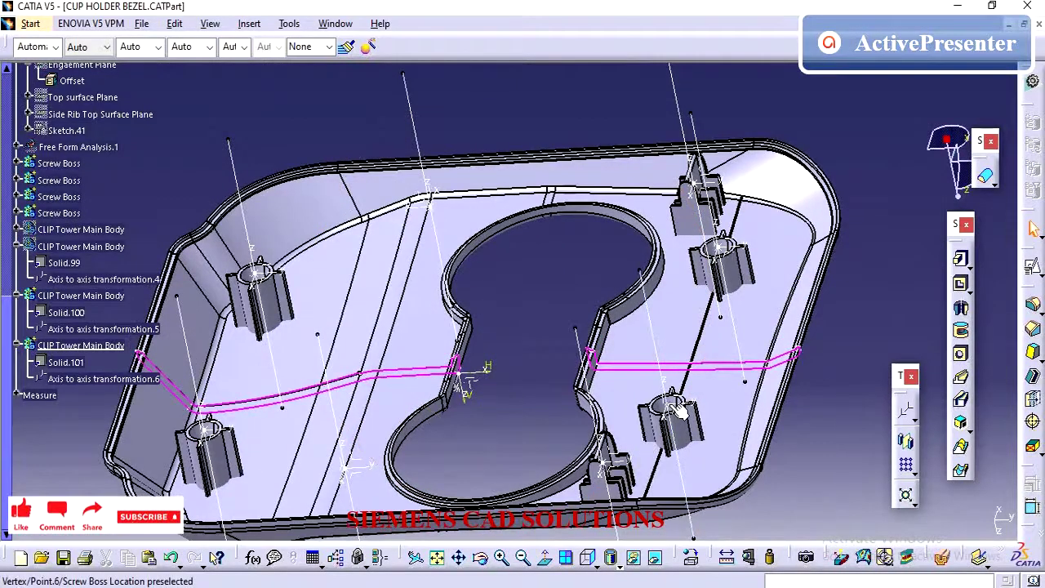
middle_click_drag(492, 360, 559, 355)
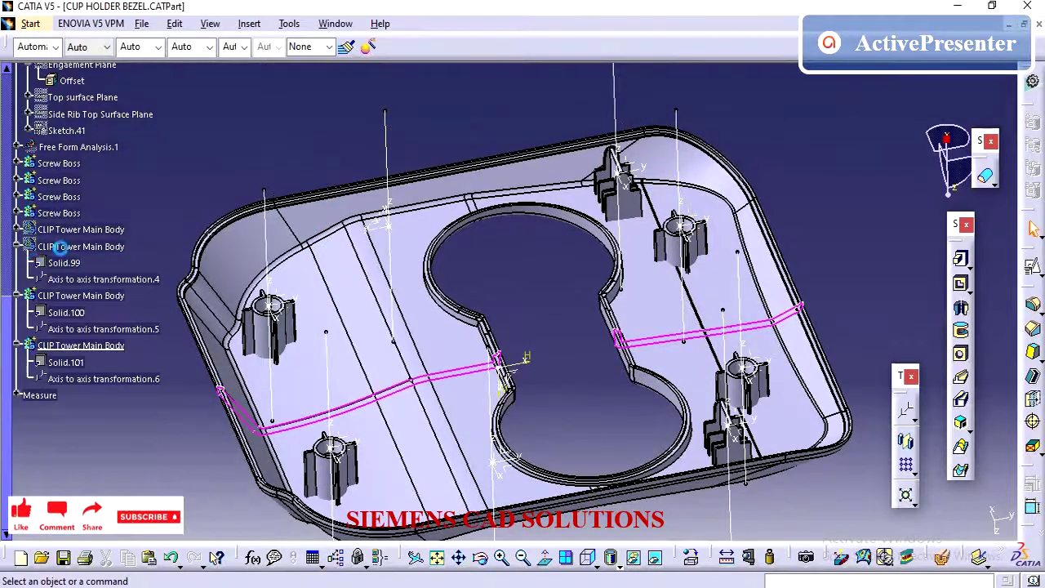
Step: Show the hidden Solid.99 clip tower copy and the original CLIP Tower Main Body again
right_click(61, 246)
left_click(105, 299)
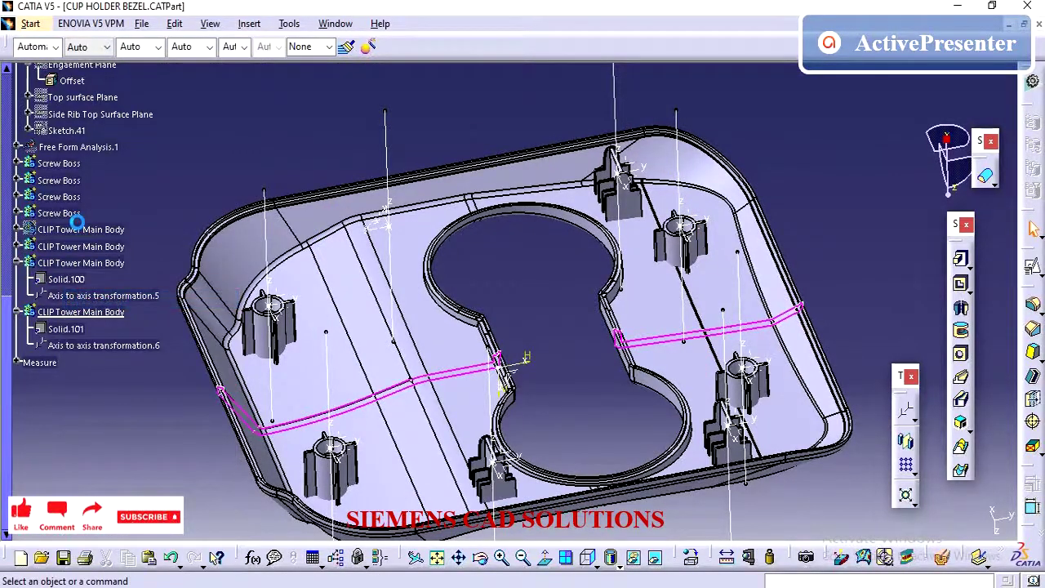
right_click(83, 229)
left_click(137, 275)
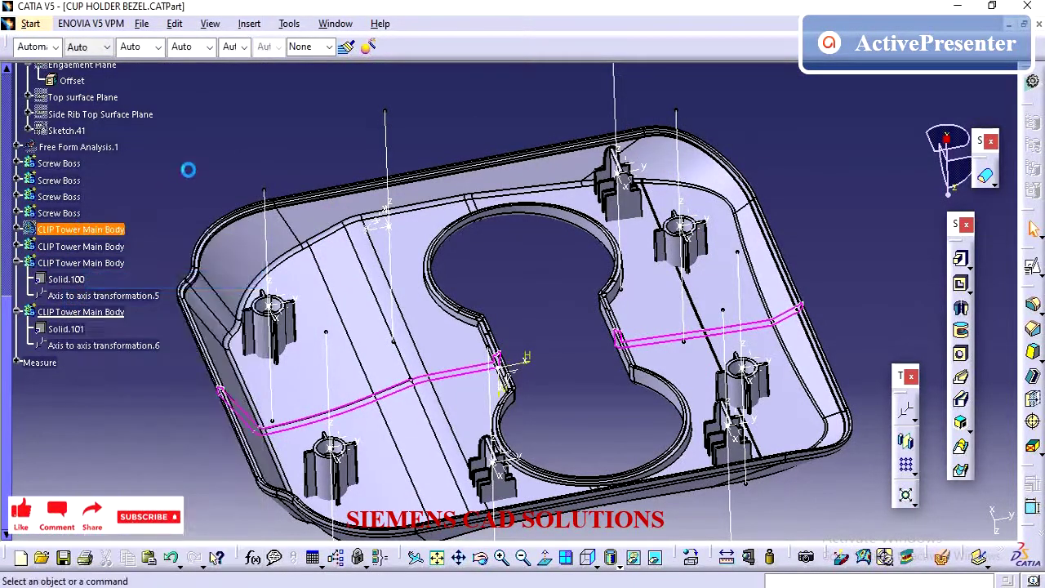
Step: Insert a new body and rename it CLIP Tower Main Body, matching the existing clip tower bodies
left_click(249, 25)
left_click(263, 64)
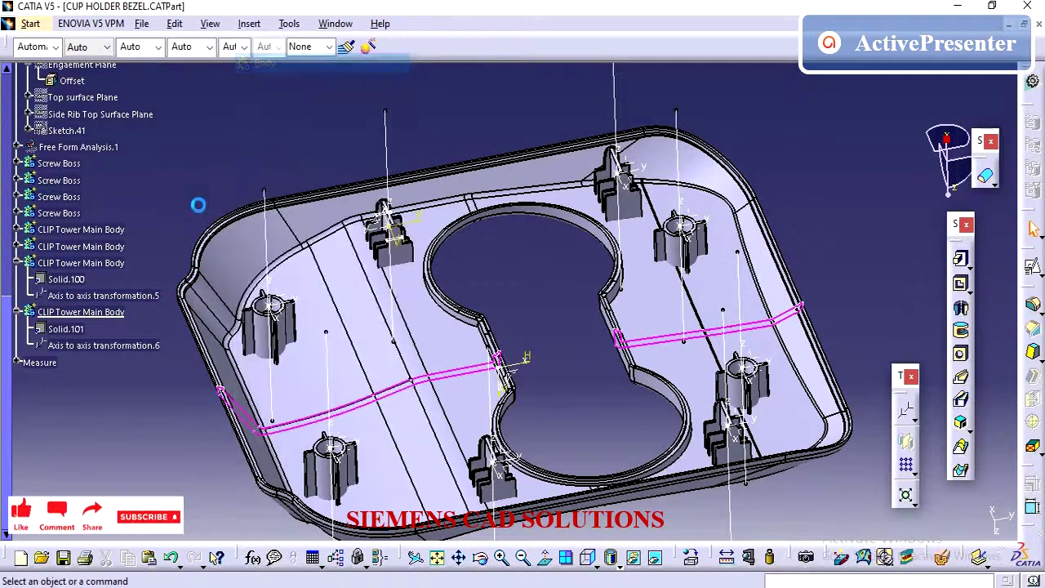
right_click(76, 312)
left_click(181, 324)
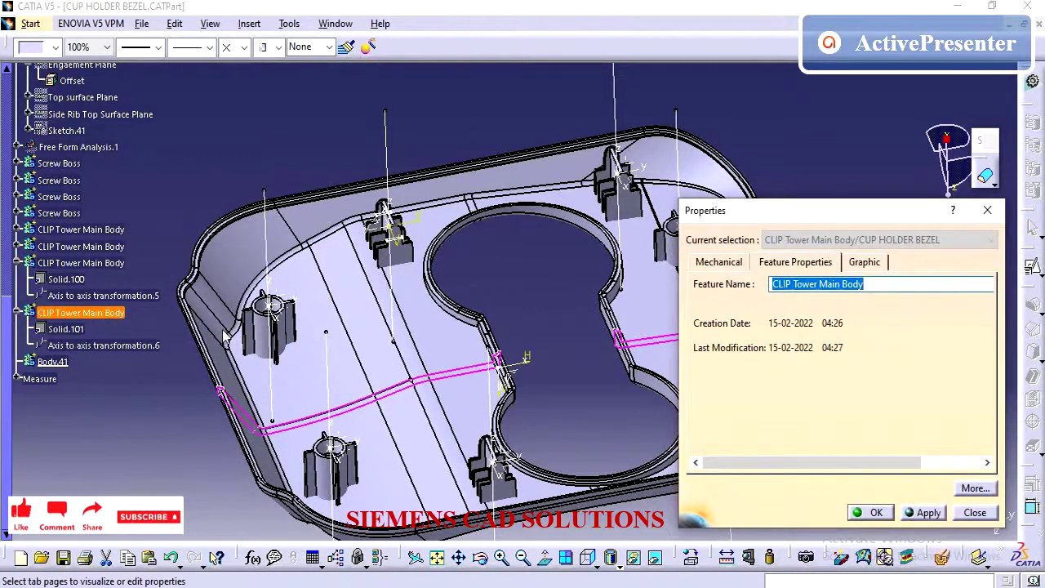
left_click(871, 515)
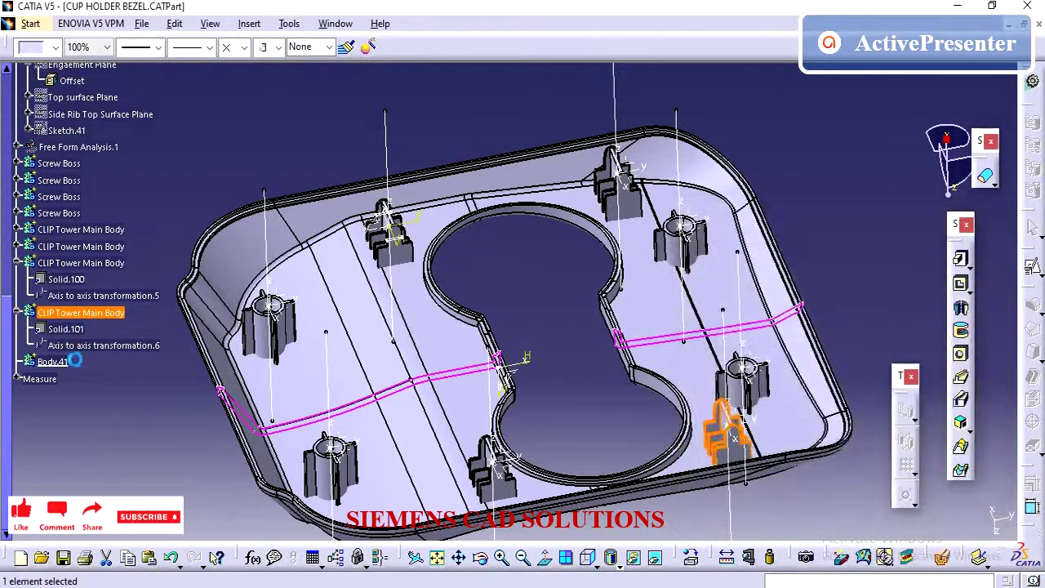
right_click(52, 362)
left_click(87, 95)
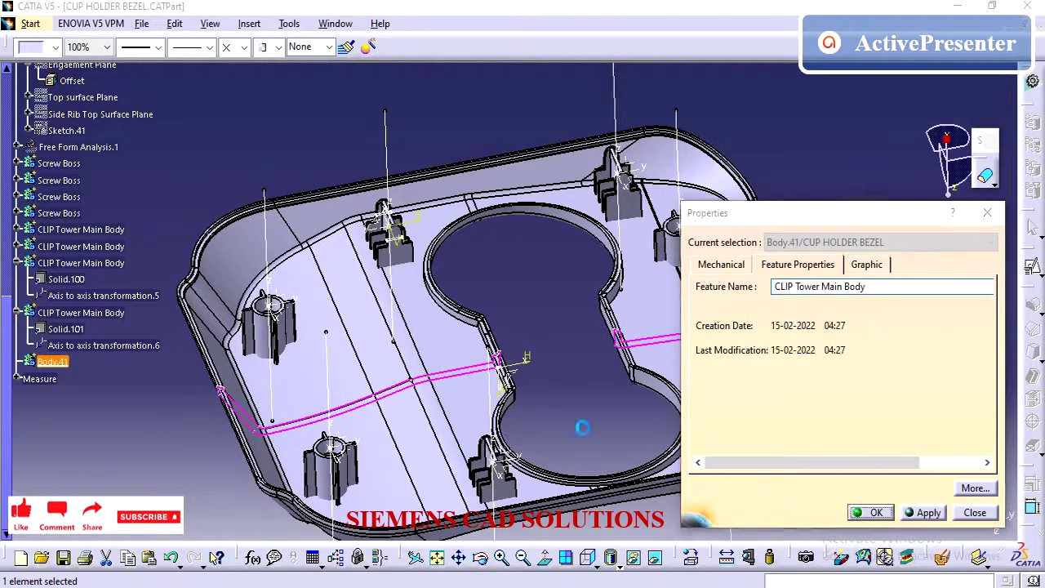
left_click(871, 513)
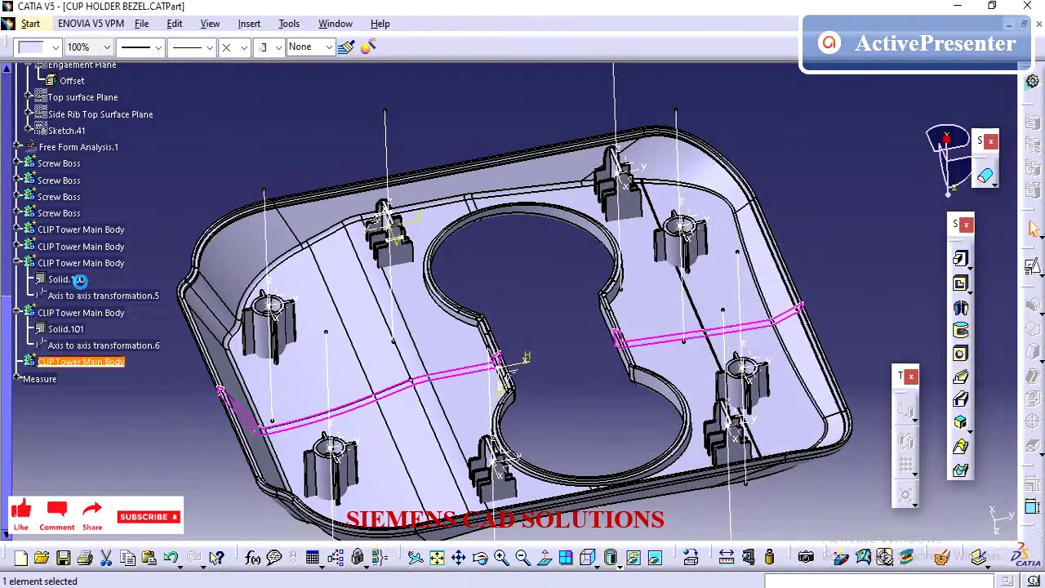
Step: Combine the original clip tower and its three copies in the new CLIP Tower Main Body using the Boolean Add operation
left_click(77, 313)
left_click(82, 262, "ctrl")
left_click(82, 245, "ctrl")
left_click(102, 229, "ctrl")
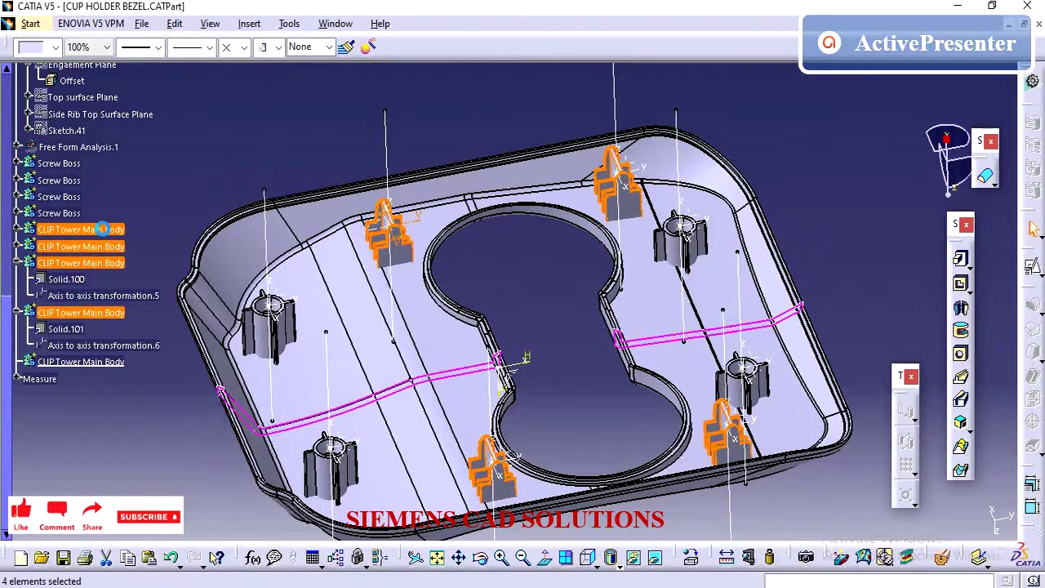
right_click(102, 230)
mouse_move(196, 553)
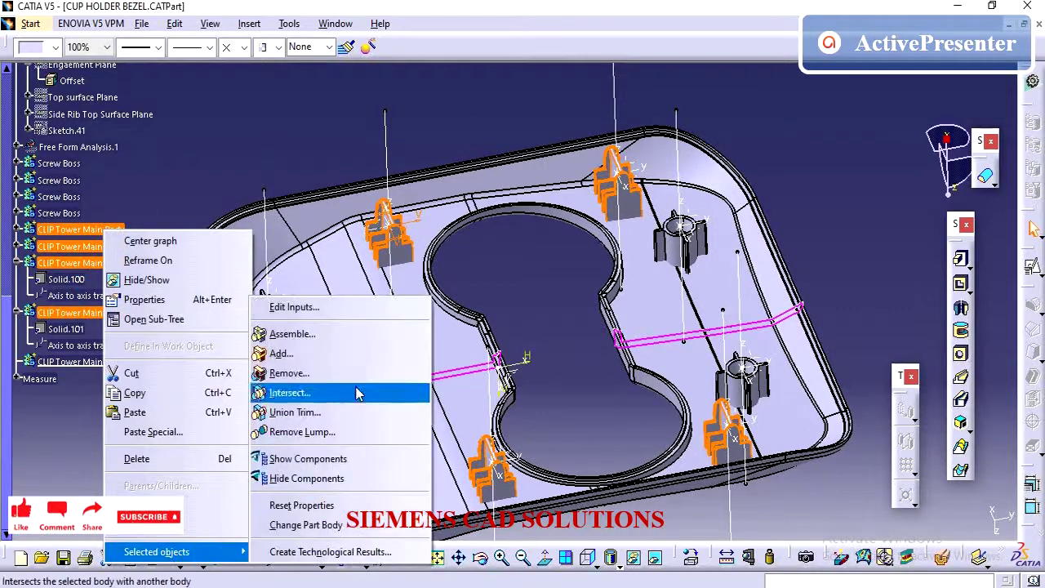
left_click(282, 353)
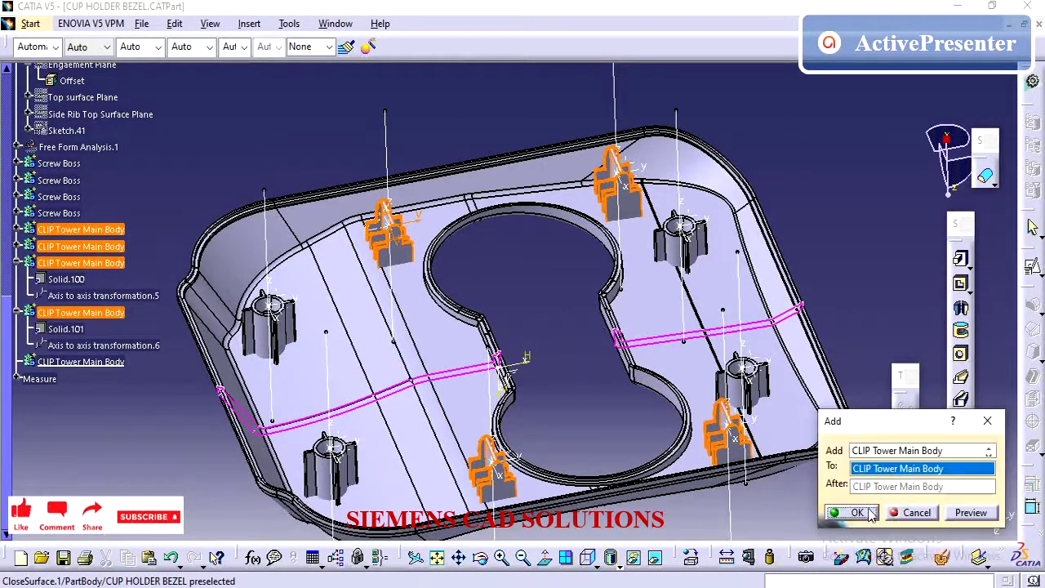
left_click(571, 343)
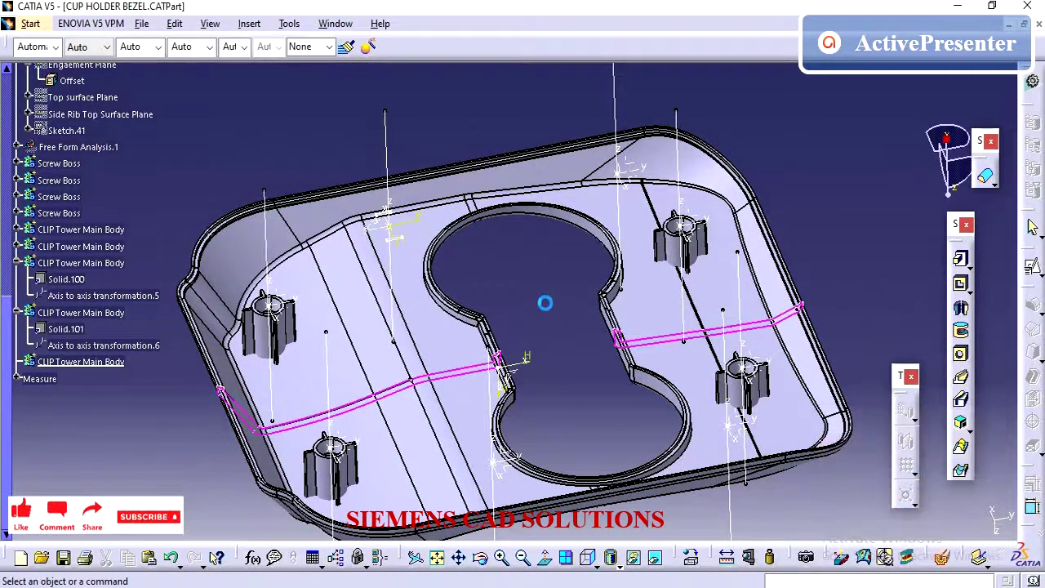
Step: Examine the structure of the original and the combined CLIP Tower Main Body and the operations available for the original
left_click(17, 228)
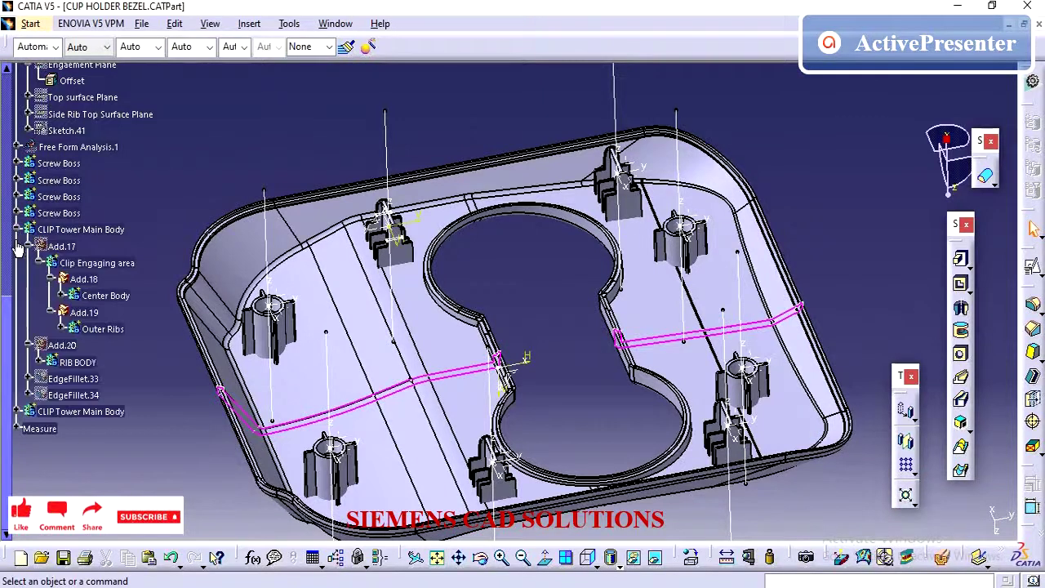
left_click(15, 411)
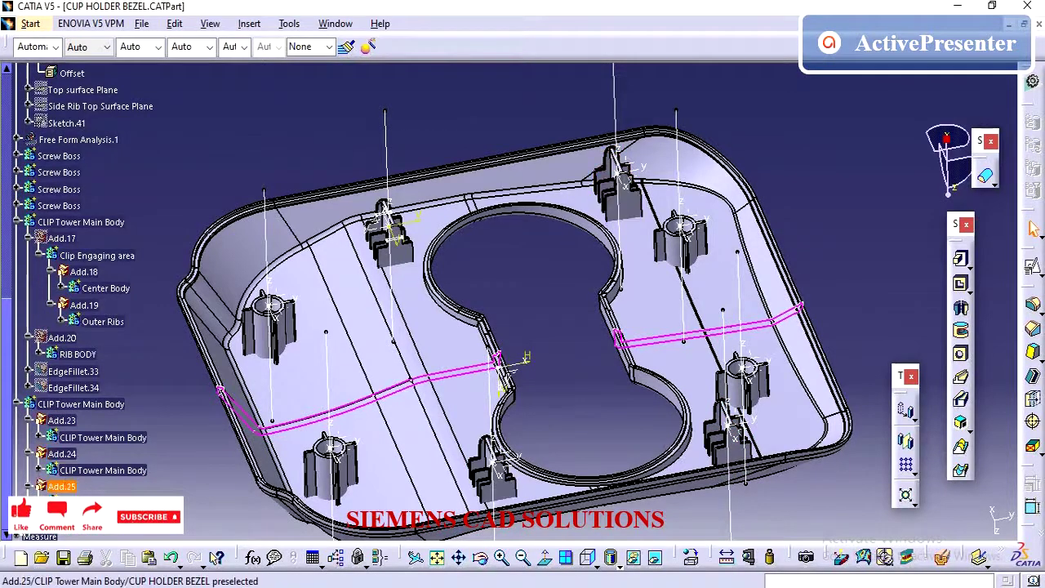
left_click(67, 521)
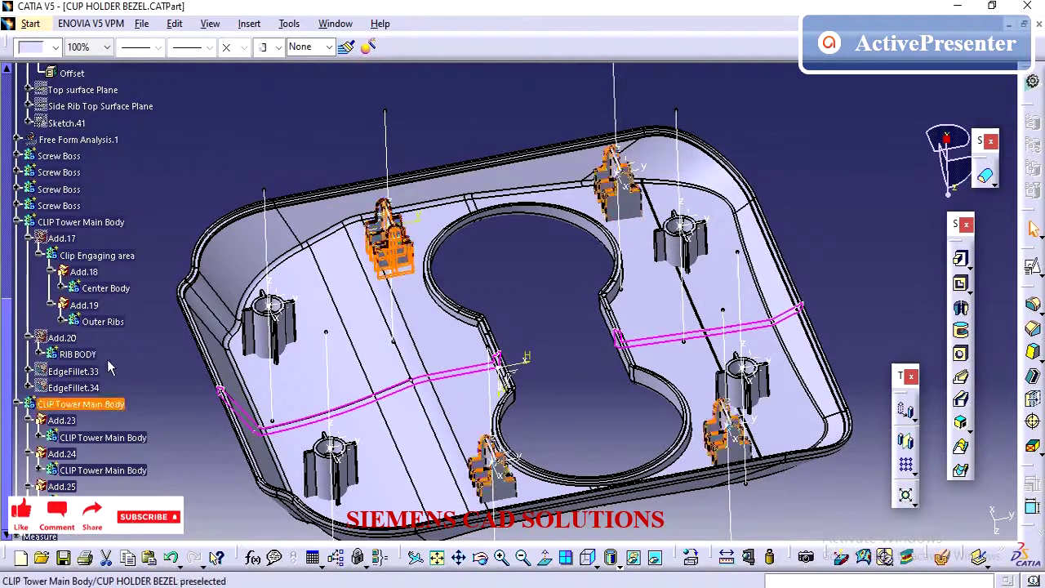
left_click(58, 222)
right_click(57, 222)
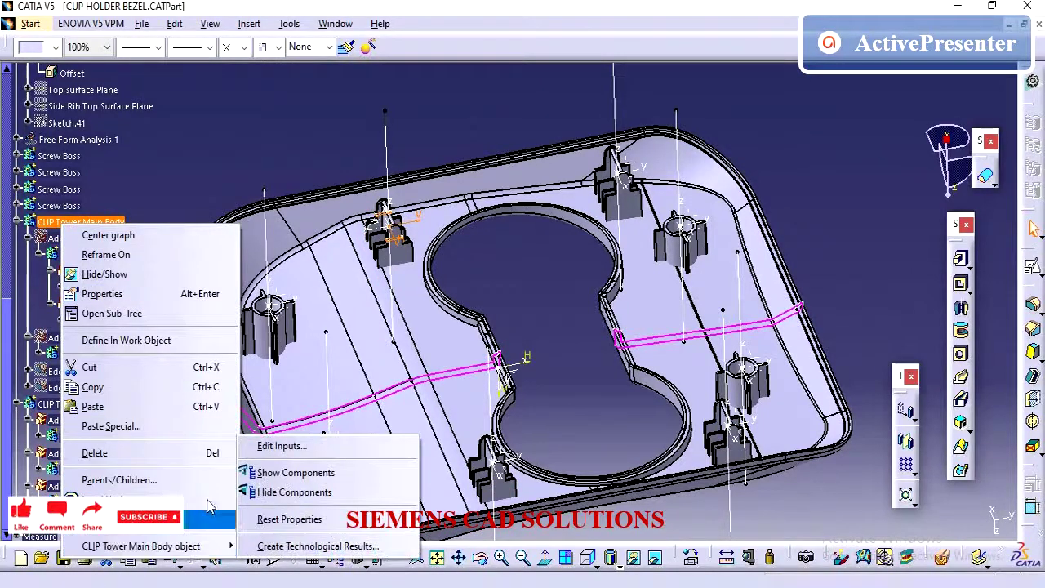
left_click(173, 160)
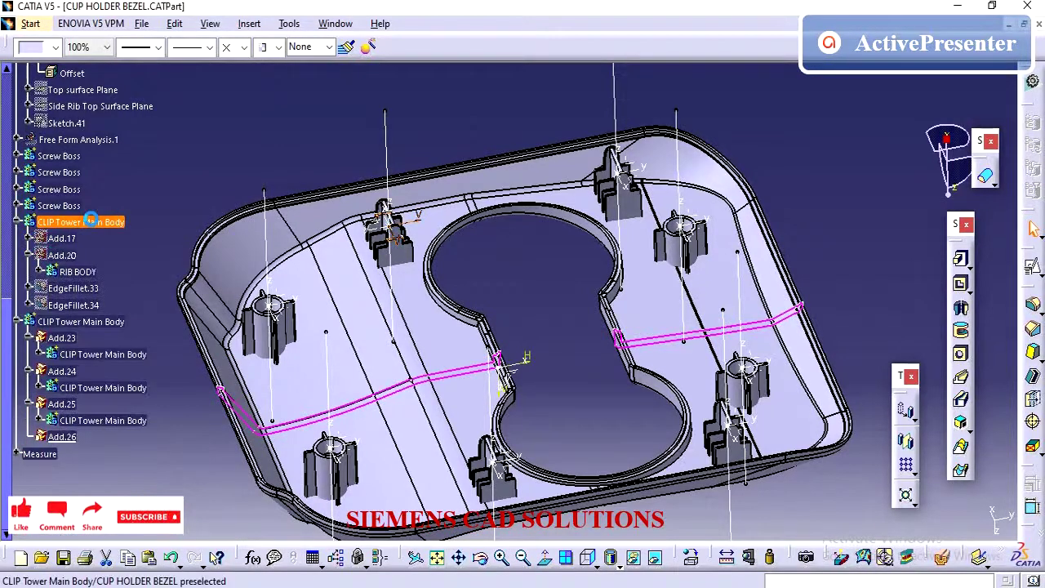
right_click(96, 222)
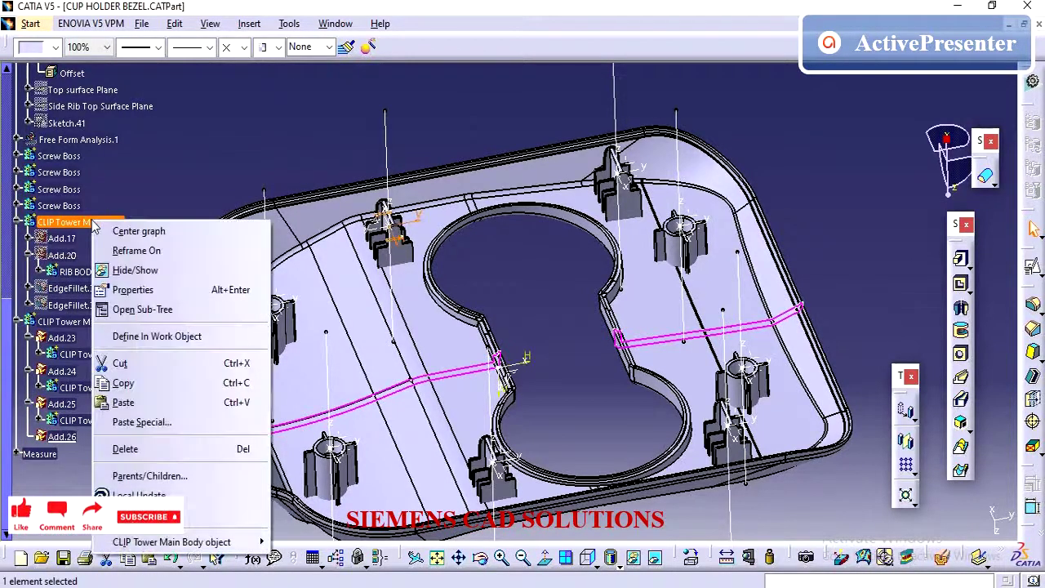
mouse_move(214, 543)
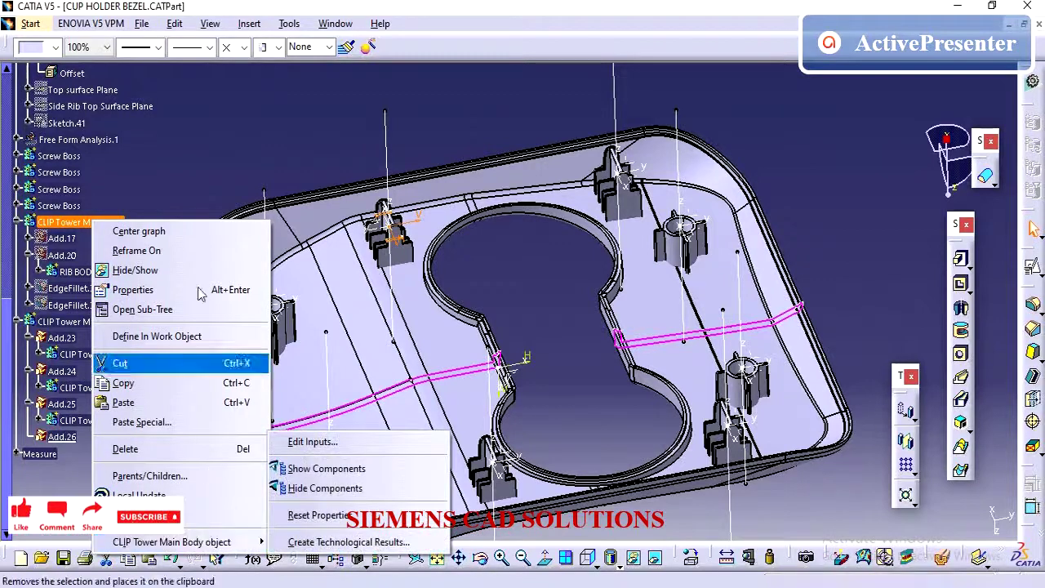
left_click(179, 194)
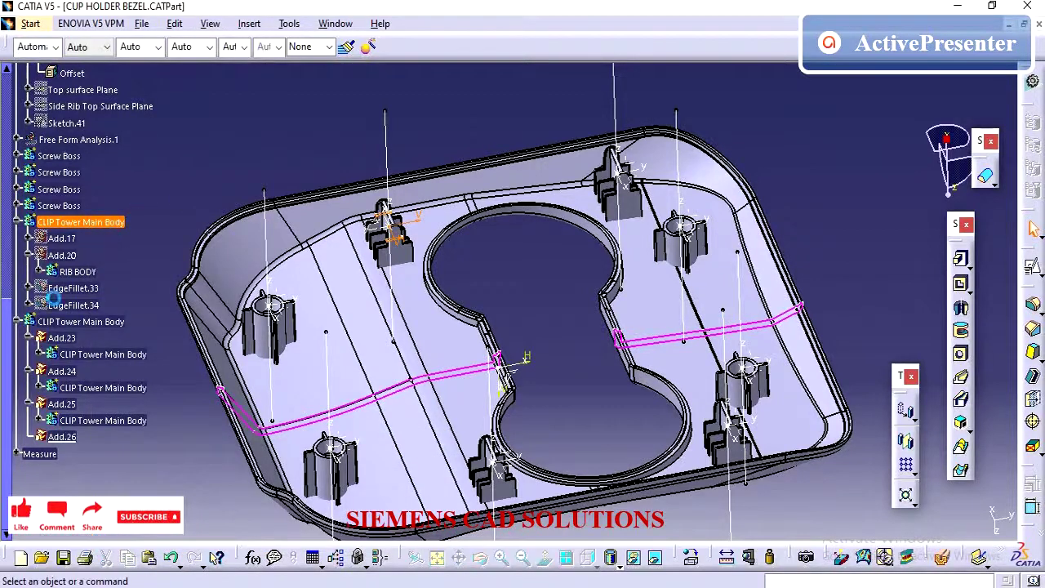
Step: Define the combined CLIP Tower Main Body as the in-work object and collapse its branch in the tree
left_click(60, 321)
right_click(61, 322)
left_click(125, 373)
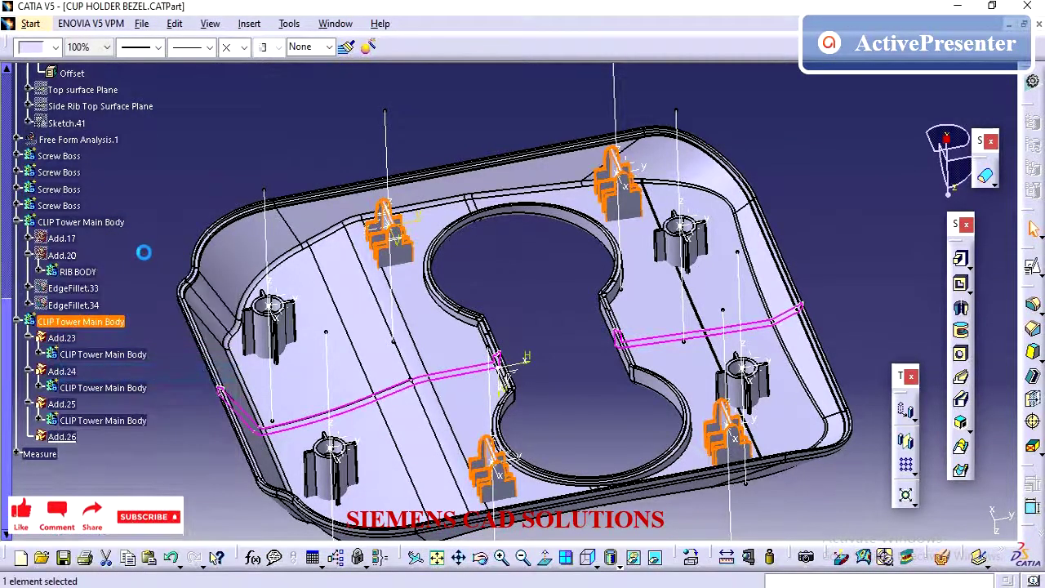
right_click(110, 223)
mouse_move(208, 546)
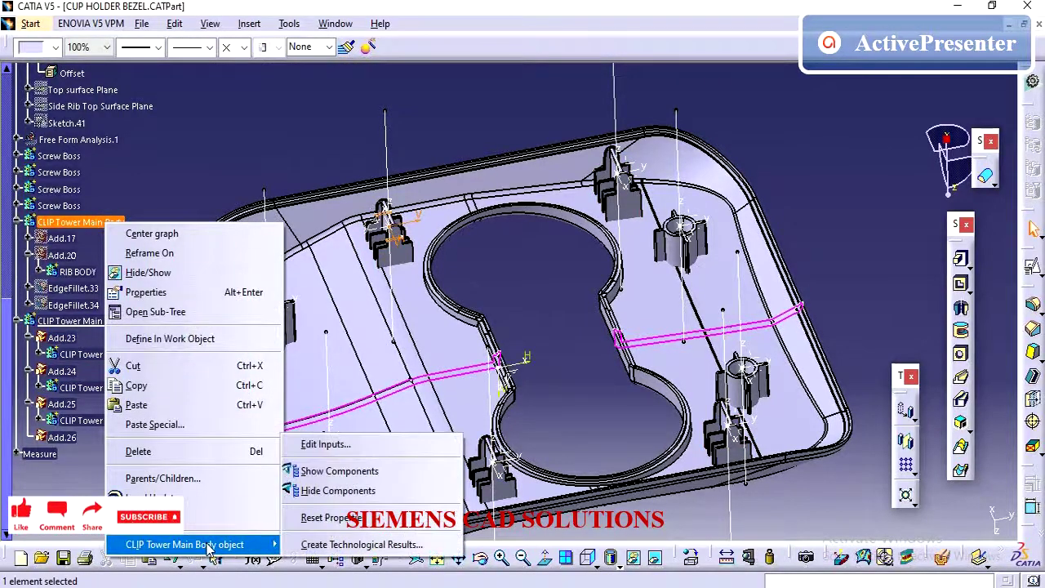
left_click(239, 175)
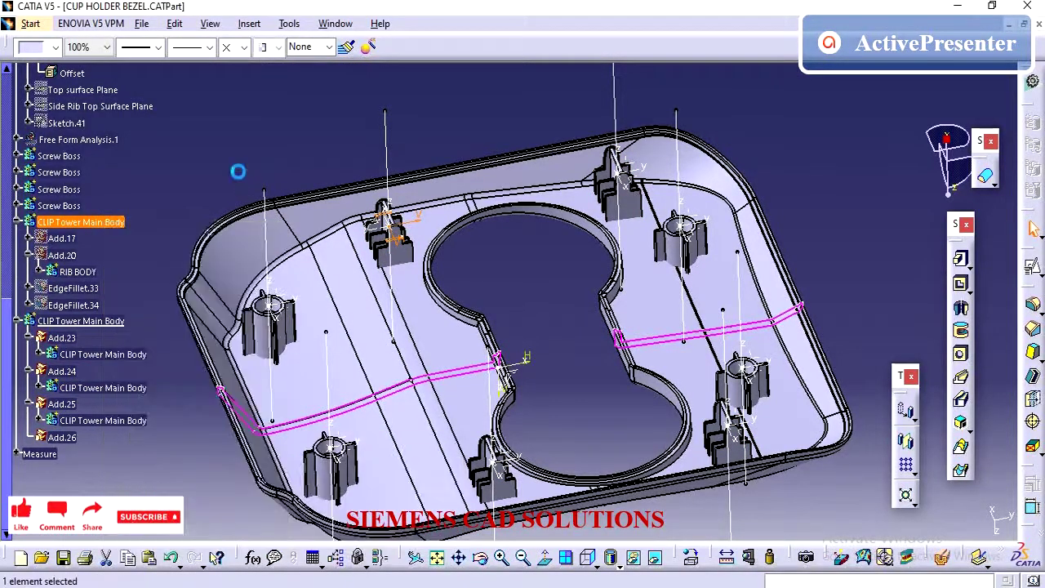
left_click(140, 269)
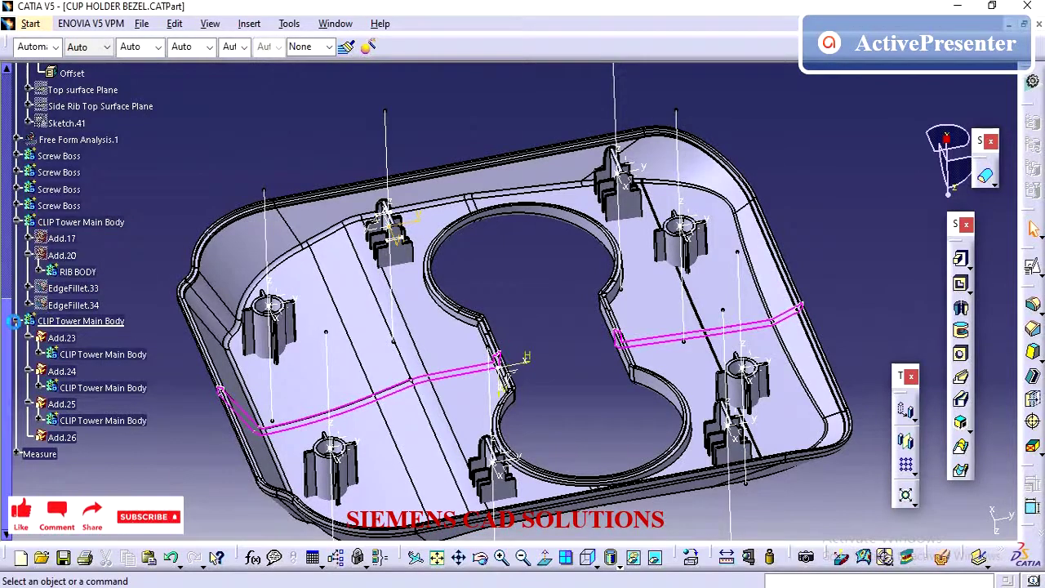
left_click(17, 320)
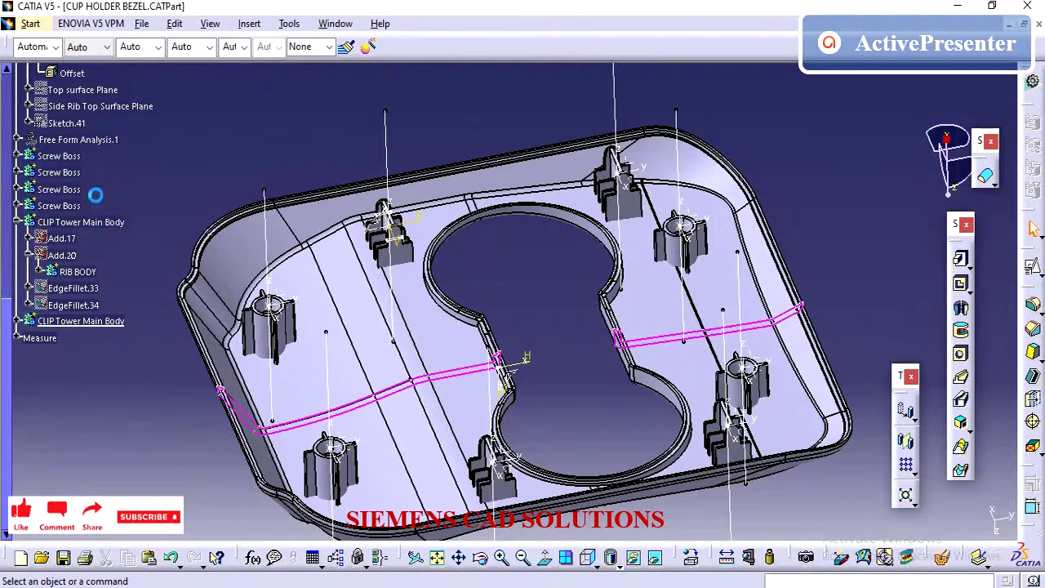
Step: Examine the structure of the first Screw Boss body and collapse its Add.4 branch
left_click(18, 155)
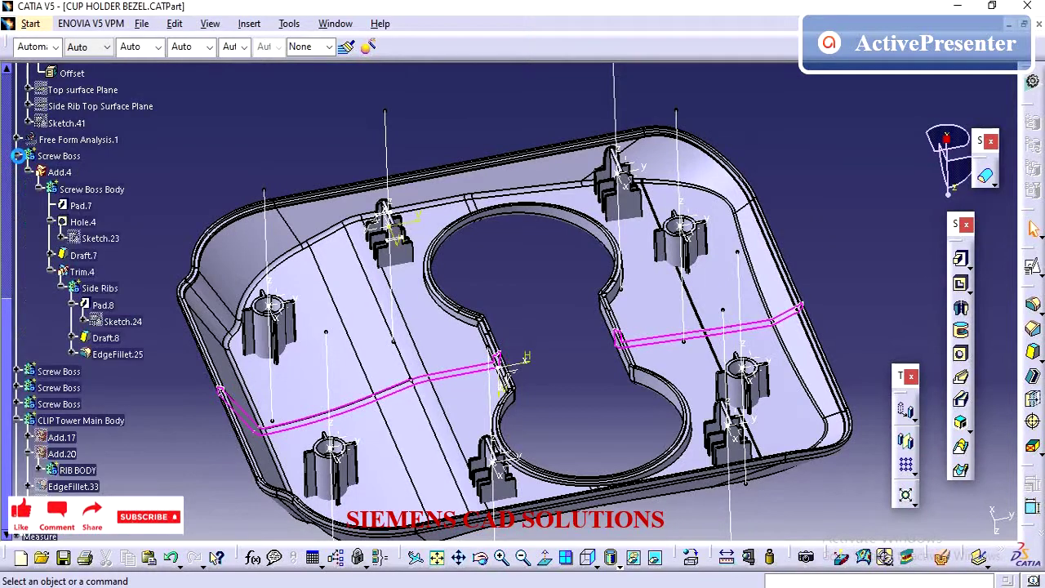
left_click(18, 155)
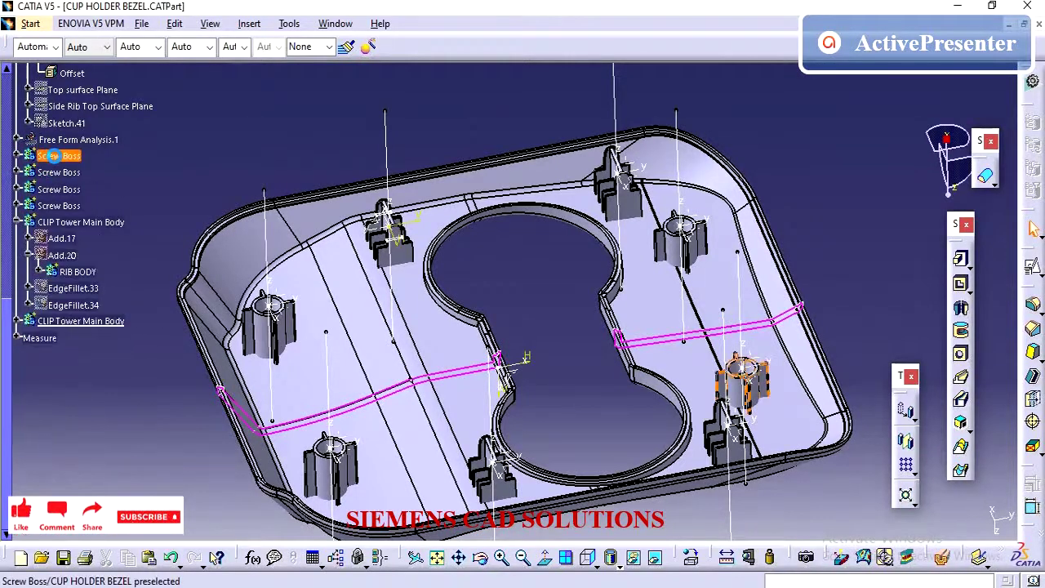
left_click(51, 156)
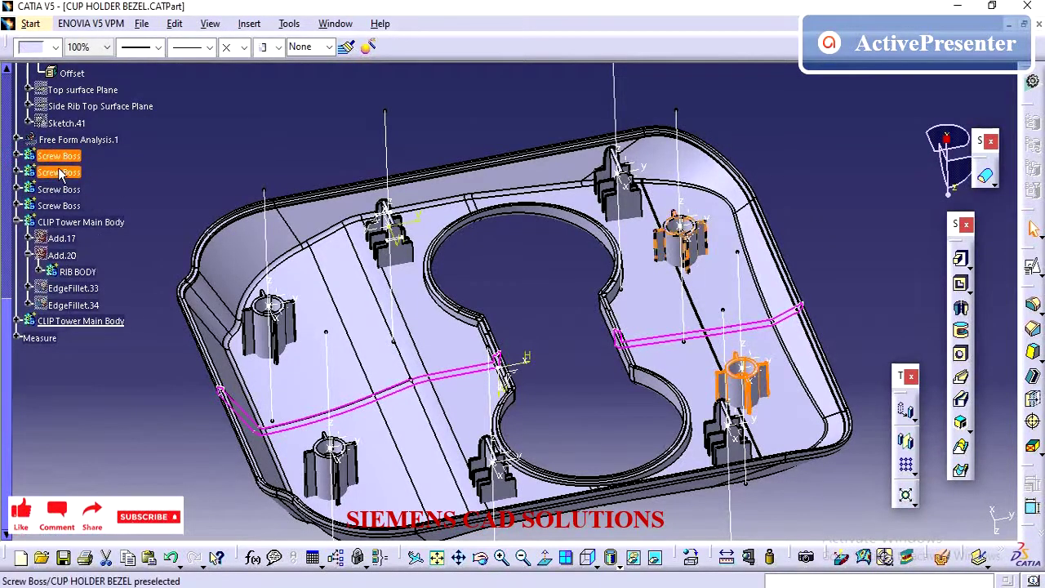
left_click(57, 173)
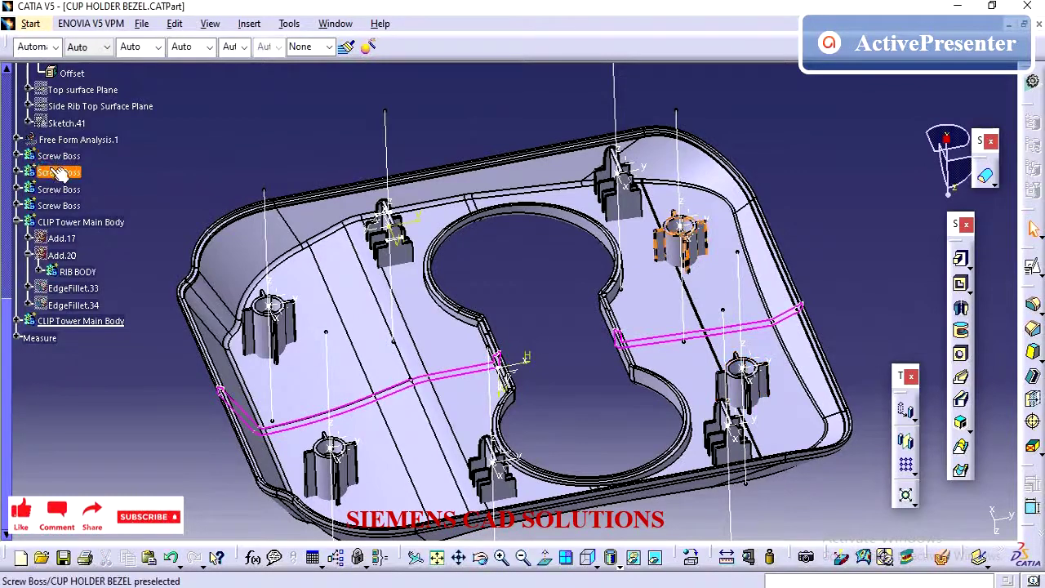
left_click(16, 155)
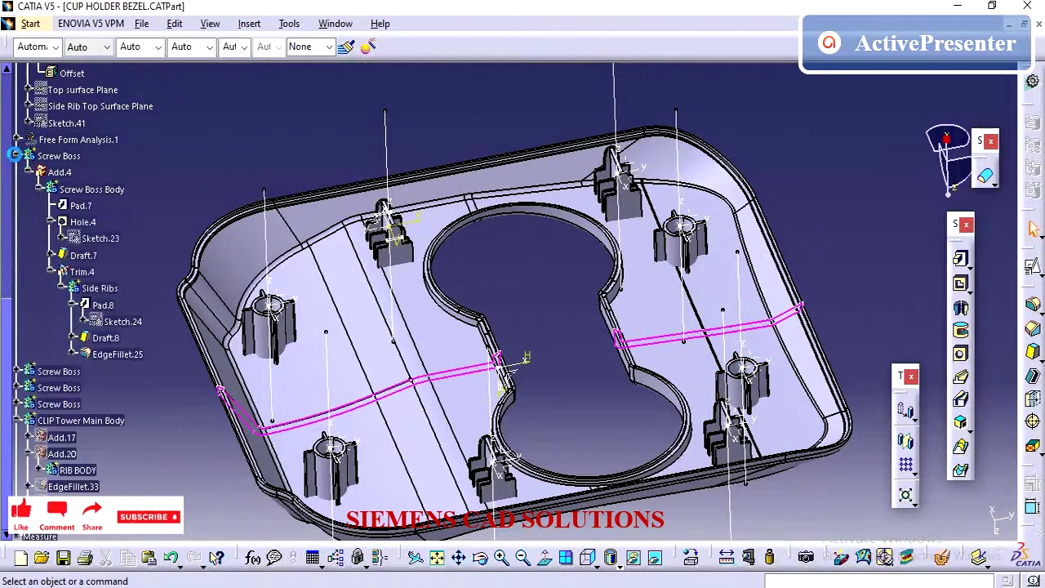
left_click(28, 172)
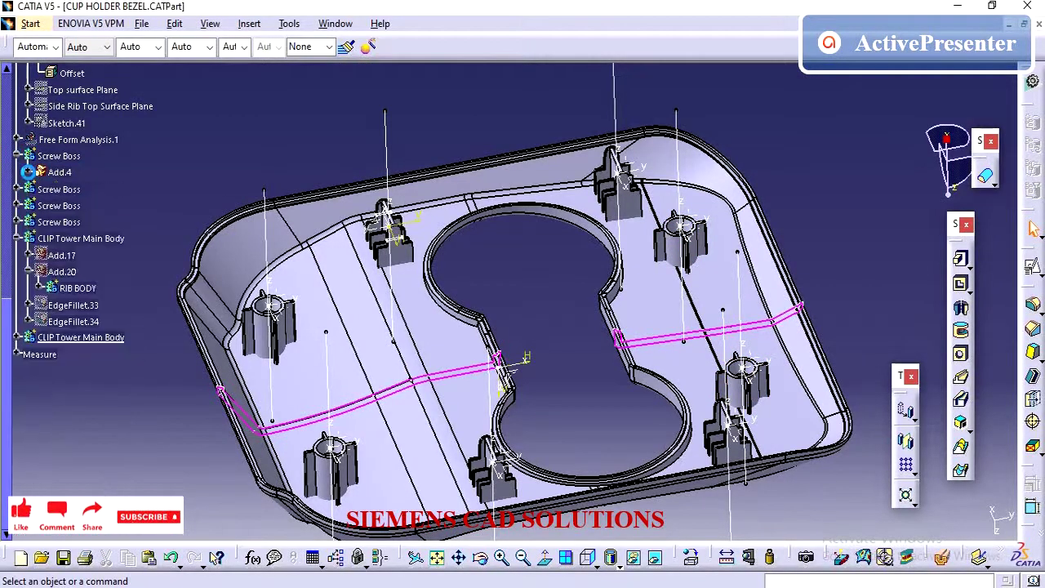
Step: Define the first Screw Boss body, the one containing Add.4, as the in-work object
left_click(57, 188)
left_click(64, 222, "ctrl")
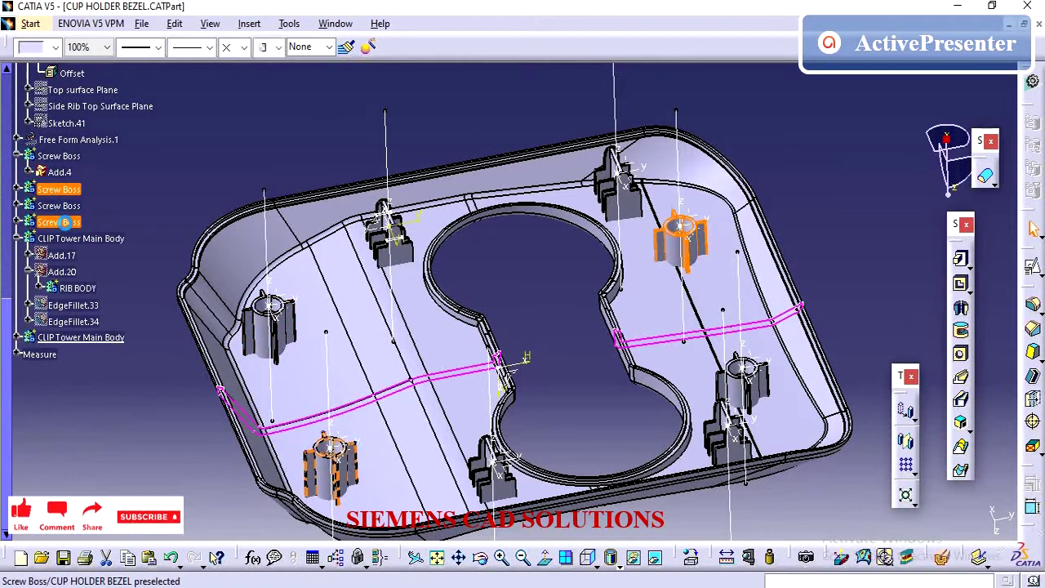
left_click(64, 222, "shift")
right_click(64, 222)
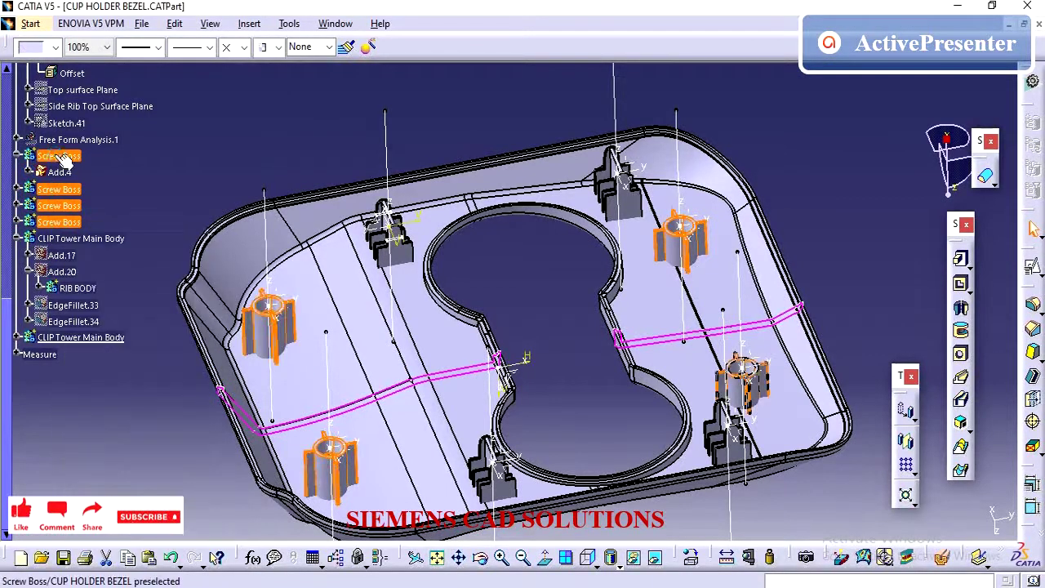
right_click(56, 155)
left_click(117, 270)
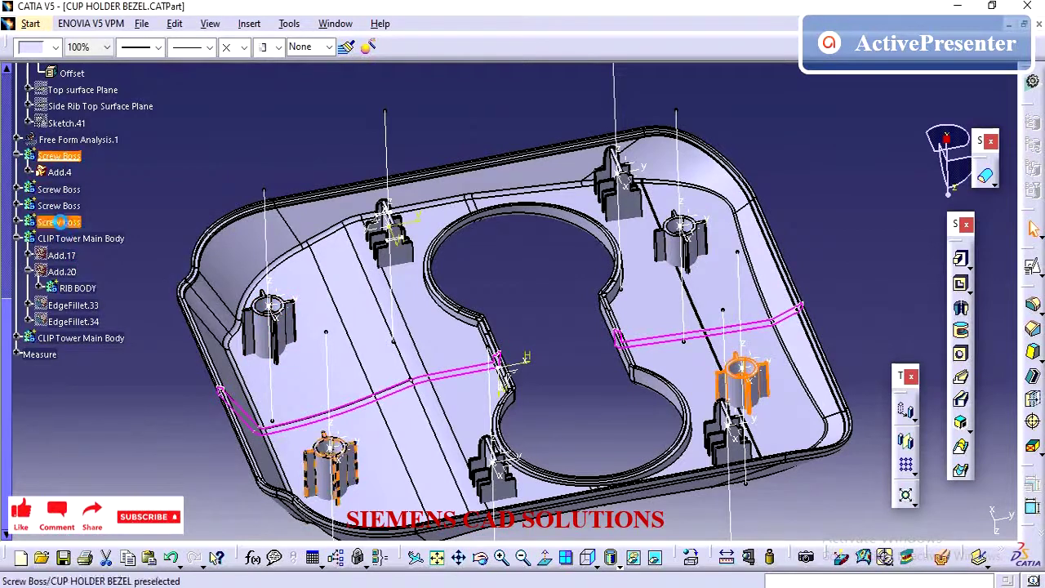
Step: Try to add the other three Screw Boss bodies to the first Screw Boss body, after Add.4
left_click(57, 189)
left_click(58, 221, "shift")
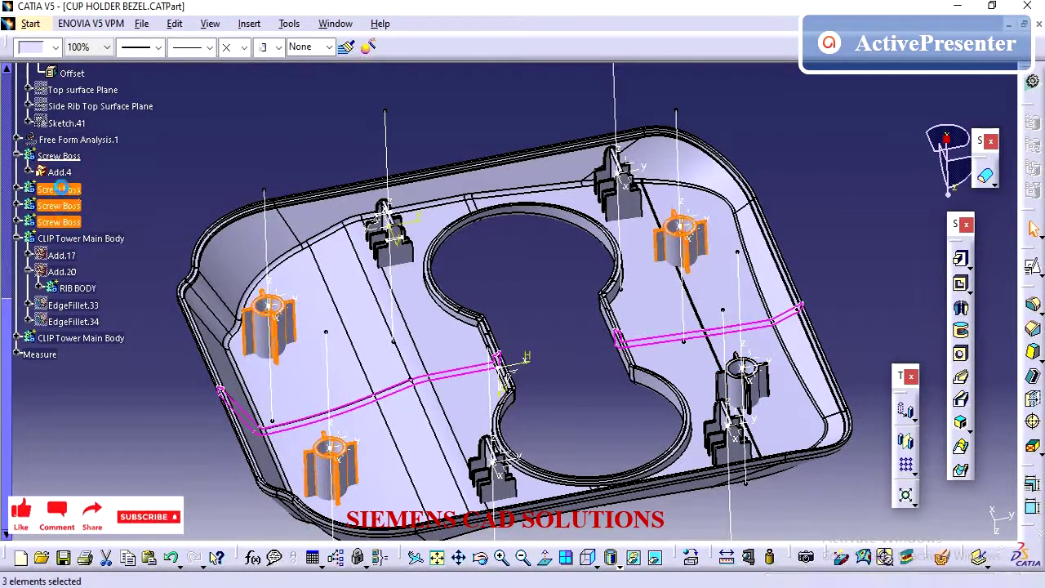
right_click(63, 189)
mouse_move(163, 509)
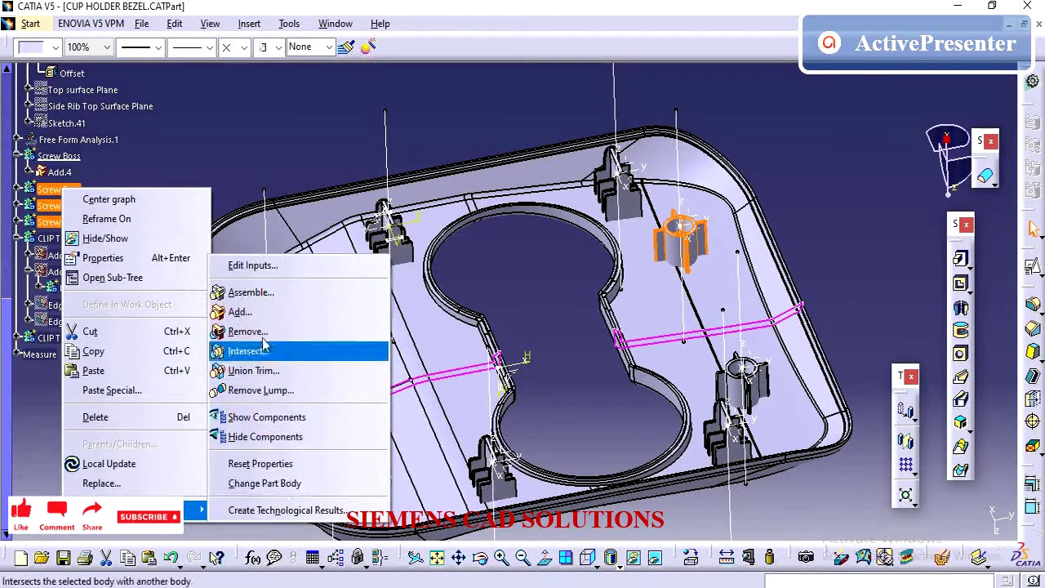
left_click(258, 314)
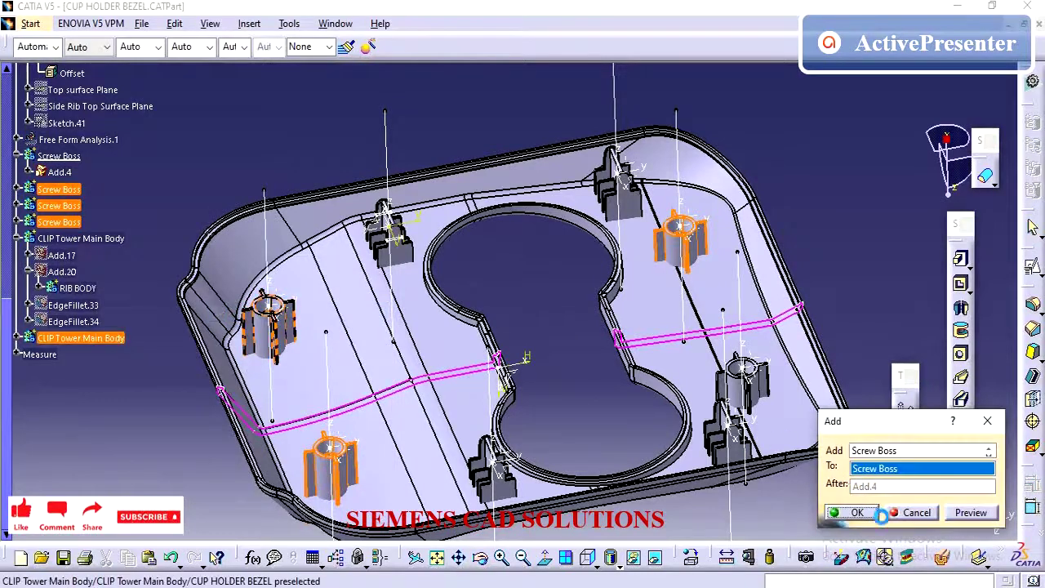
left_click(836, 515)
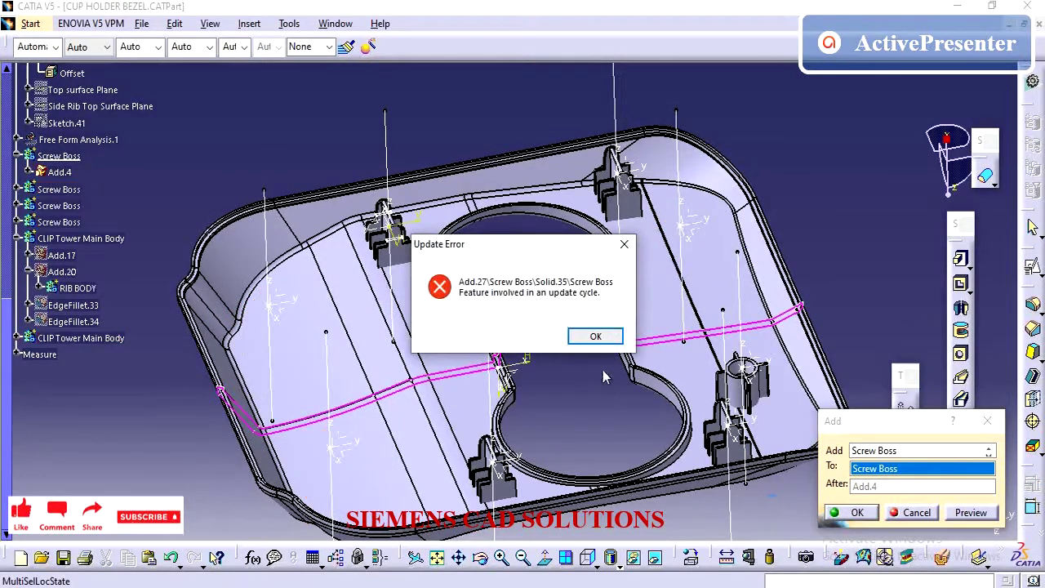
left_click(594, 337)
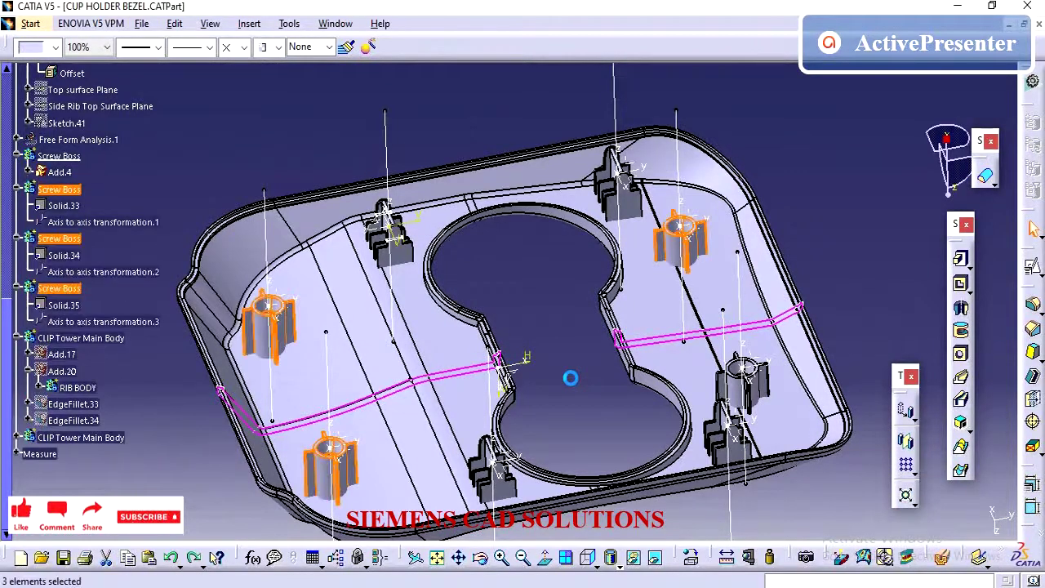
Step: Insert a new empty body and rename it Screw Boss
left_click(249, 22)
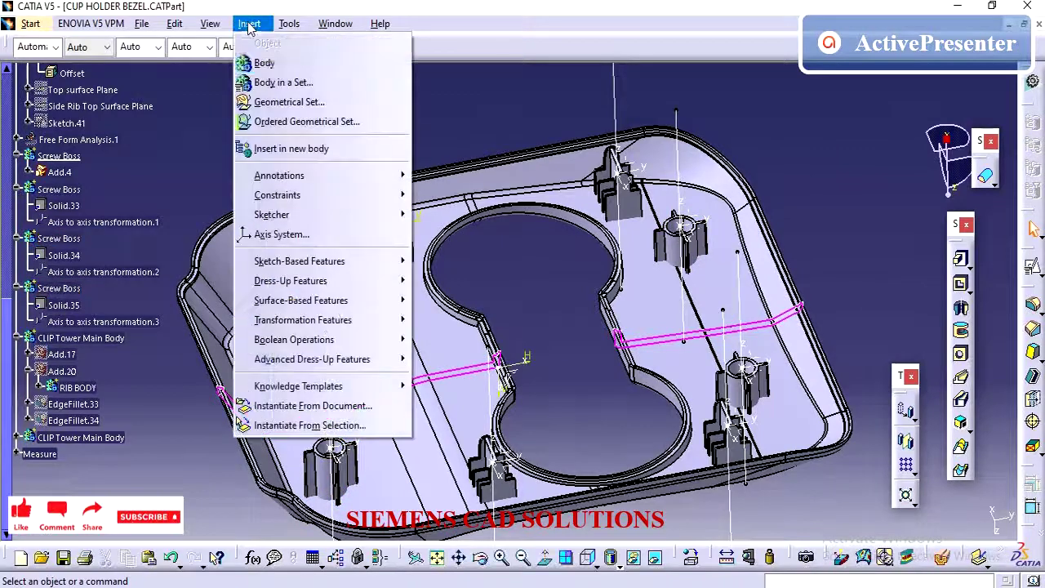
left_click(280, 66)
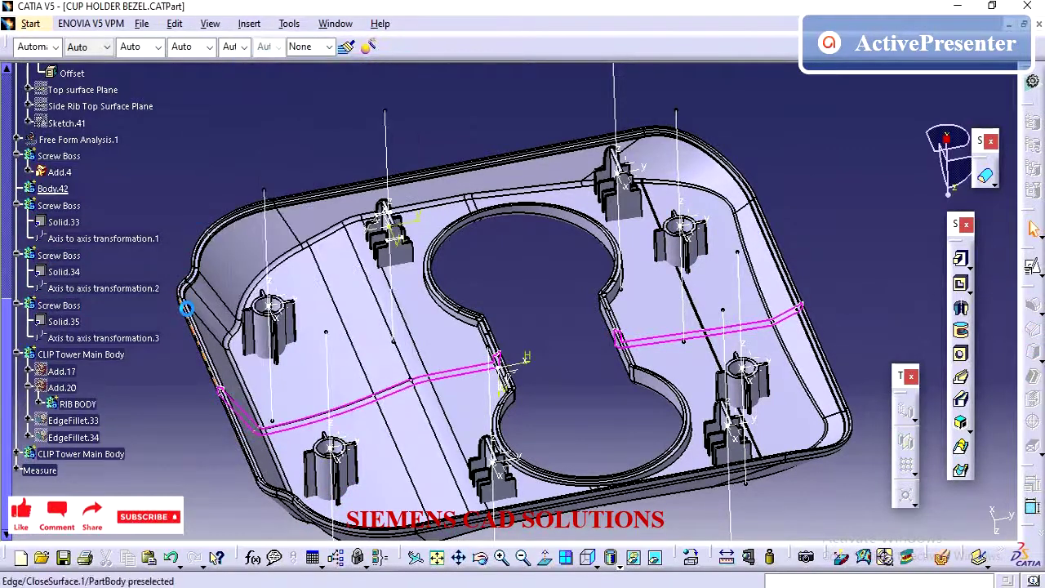
right_click(54, 189)
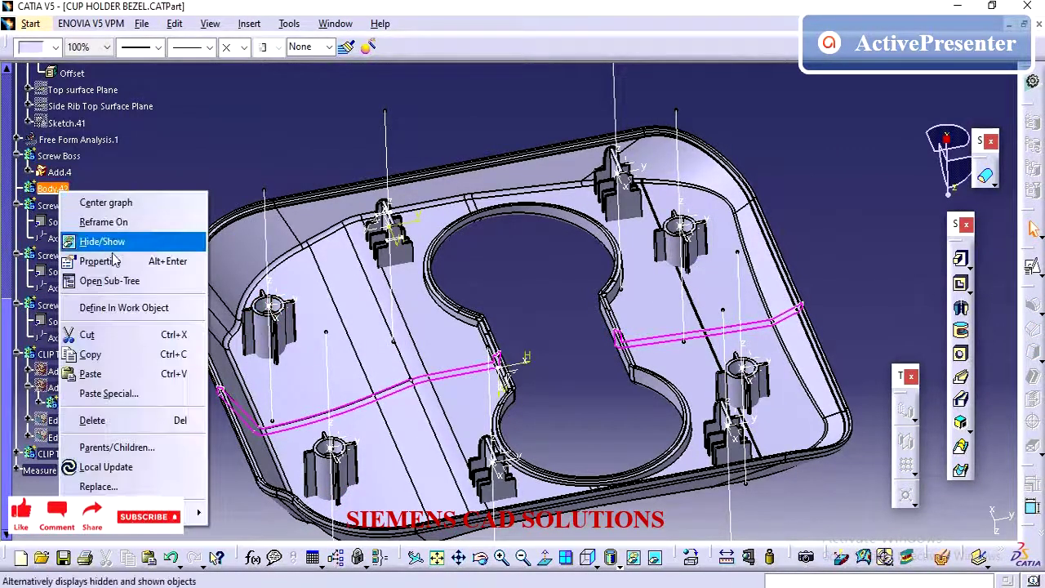
left_click(176, 258)
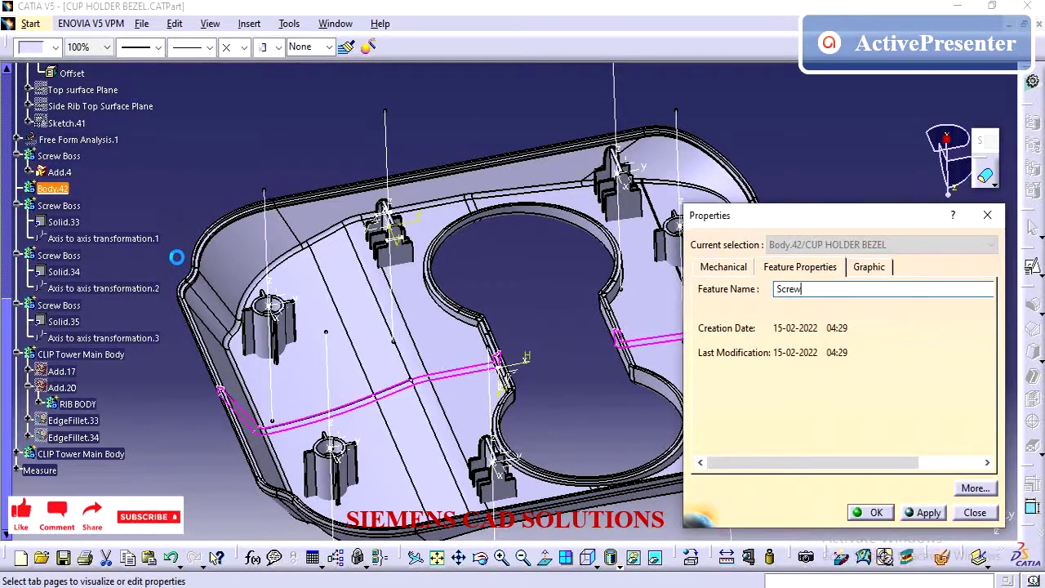
type("Screw Boss")
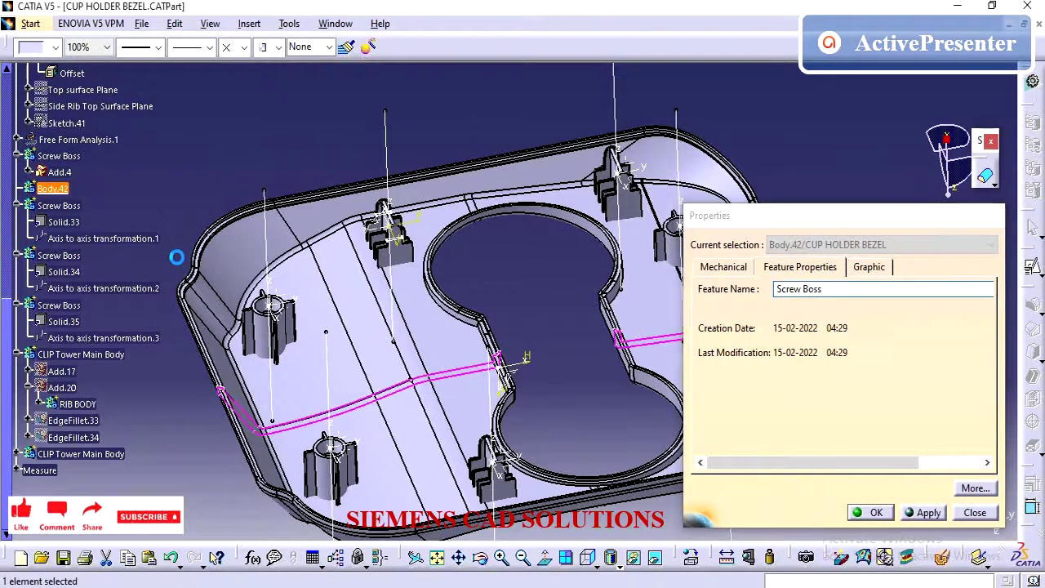
key("Return")
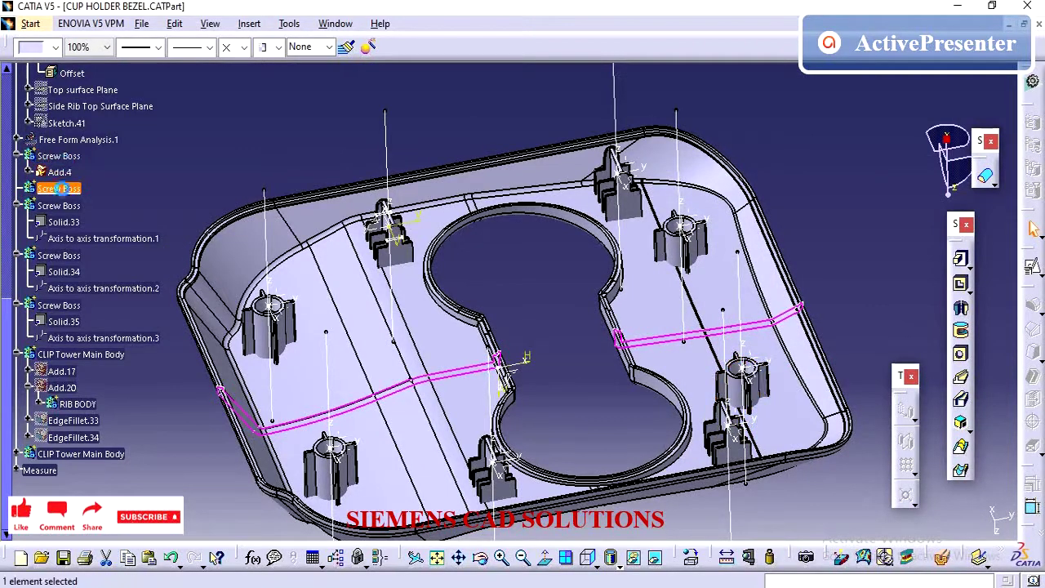
Step: Add the four existing Screw Boss bodies to the new empty Screw Boss body in one Boolean operation
left_click(55, 206, "ctrl")
left_click(65, 256, "ctrl")
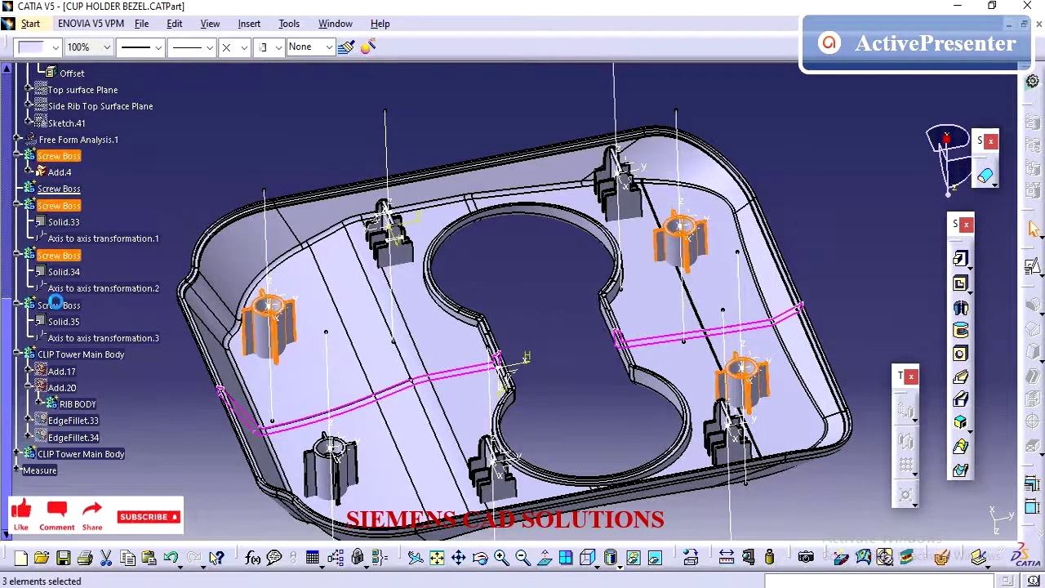
left_click(55, 304, "ctrl")
right_click(58, 304)
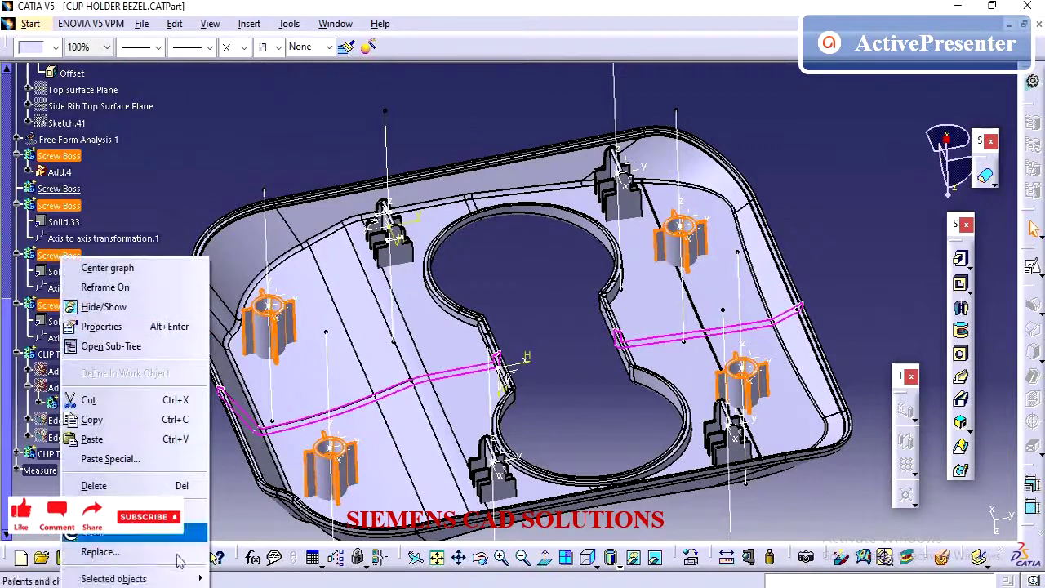
mouse_move(122, 578)
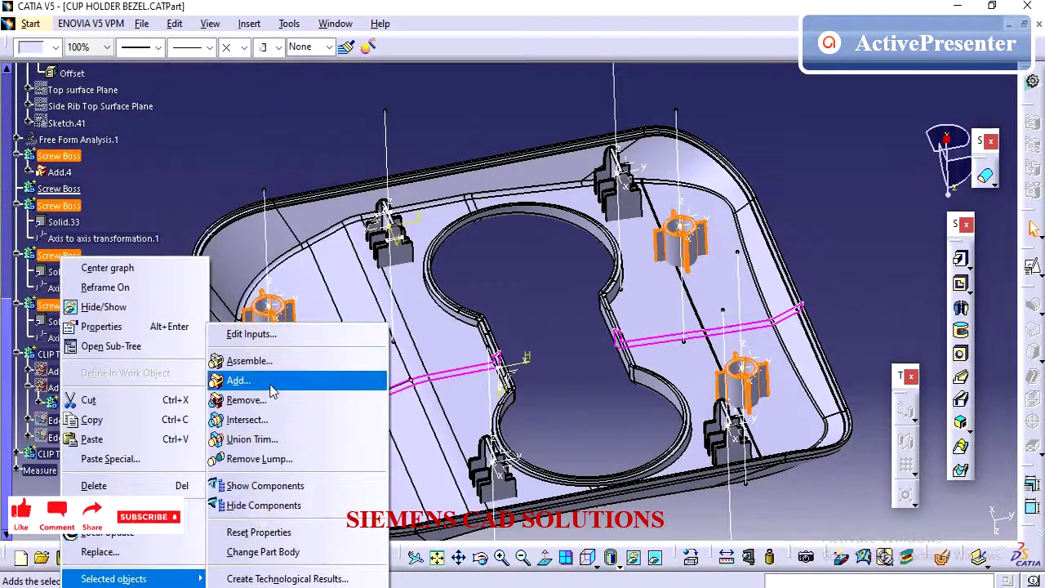
left_click(271, 388)
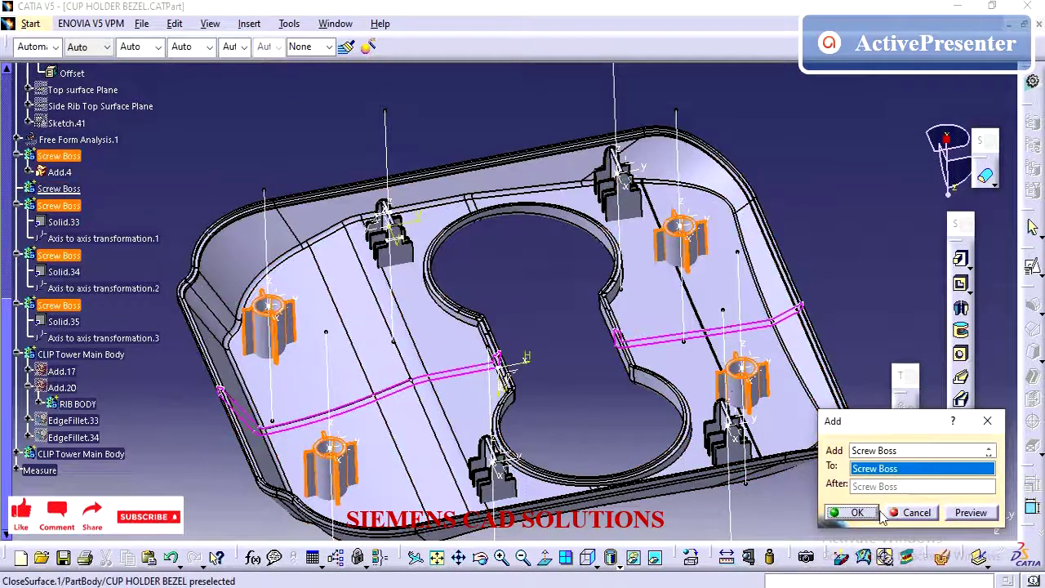
left_click(853, 513)
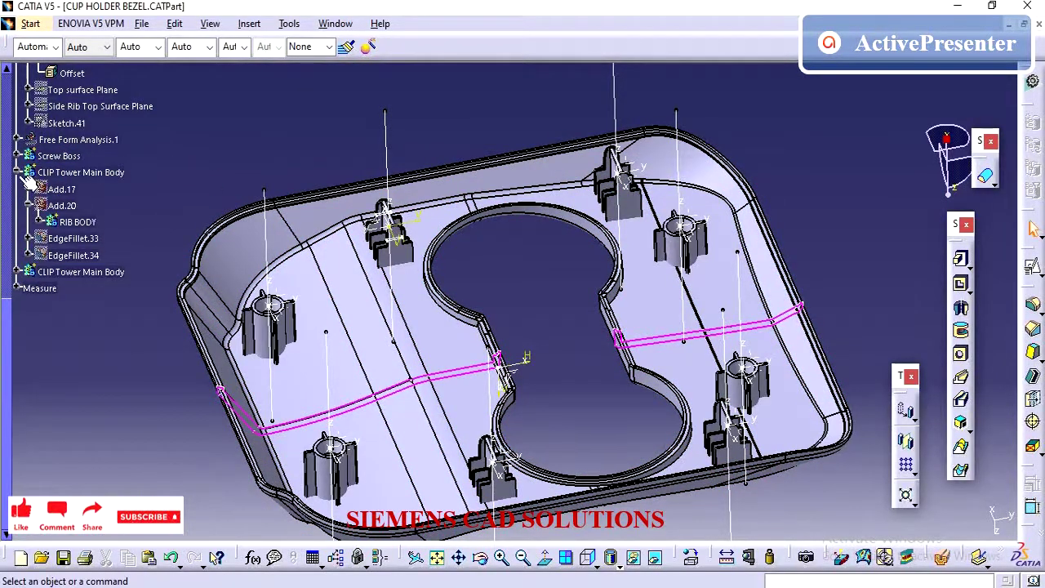
Step: Expand the combined Screw Boss body and the combined CLIP Tower Main Body to examine their Add features
left_click(17, 155)
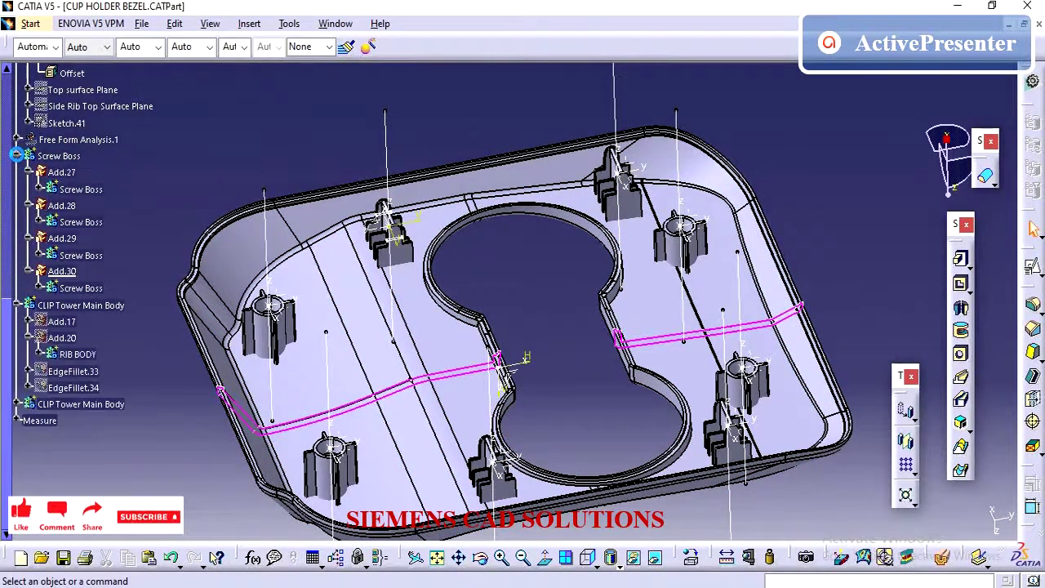
left_click(29, 171)
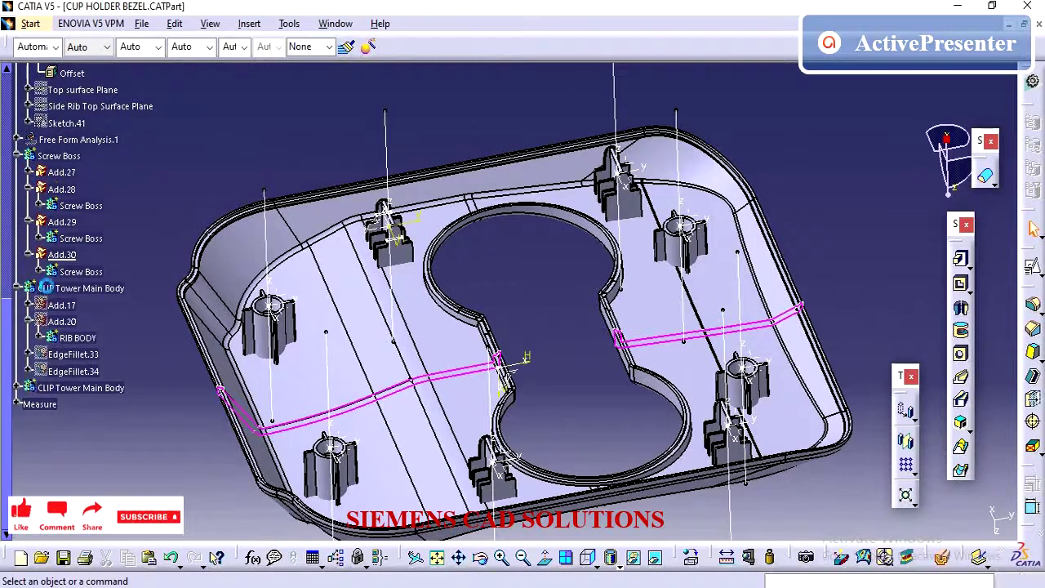
left_click(17, 387)
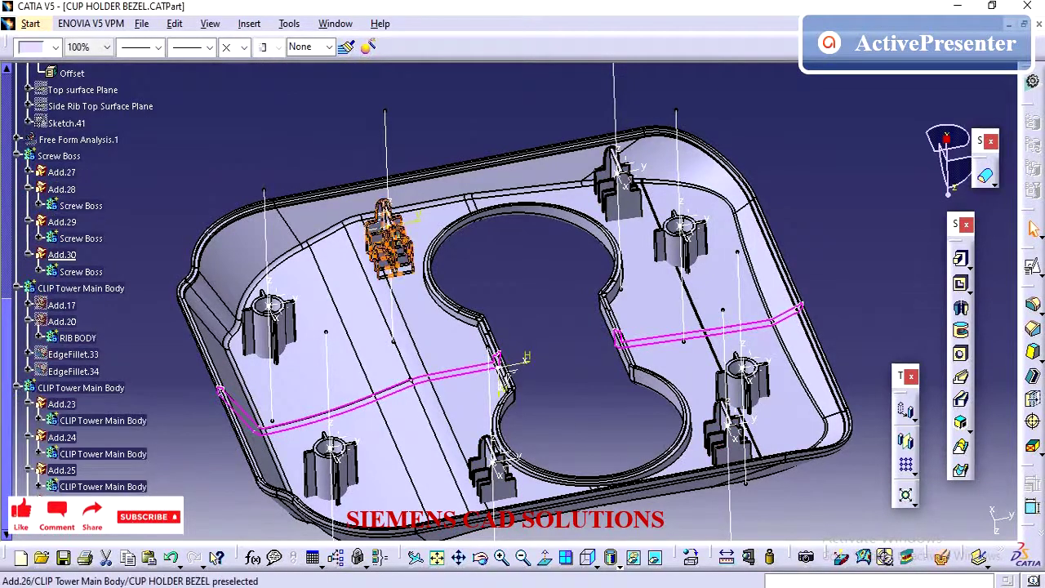
left_click(119, 487)
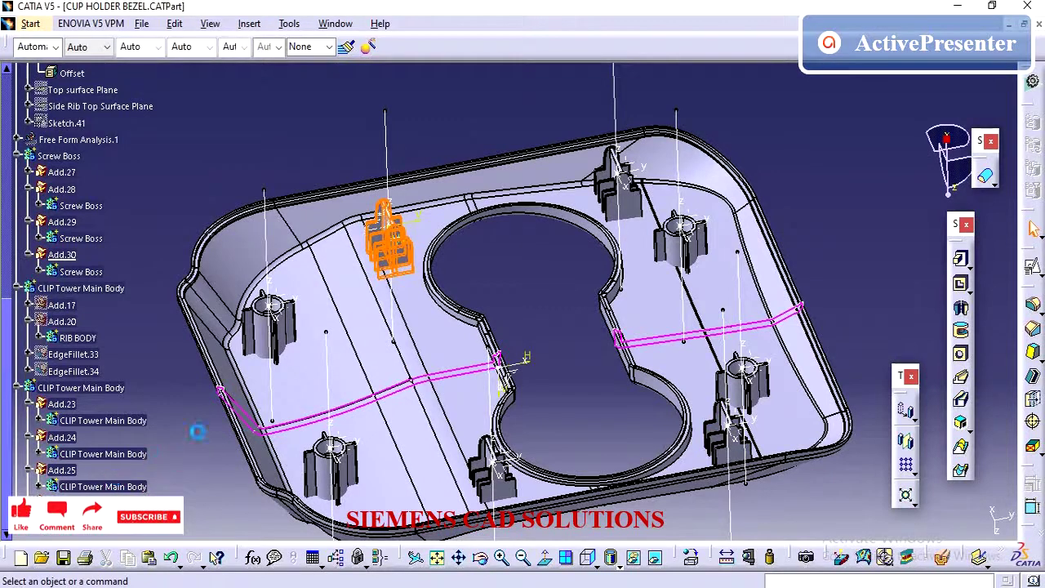
Step: Define the combined CLIP Tower Main Body as the in-work object and try to add the original CLIP Tower Main Body to it
right_click(89, 388)
left_click(154, 170)
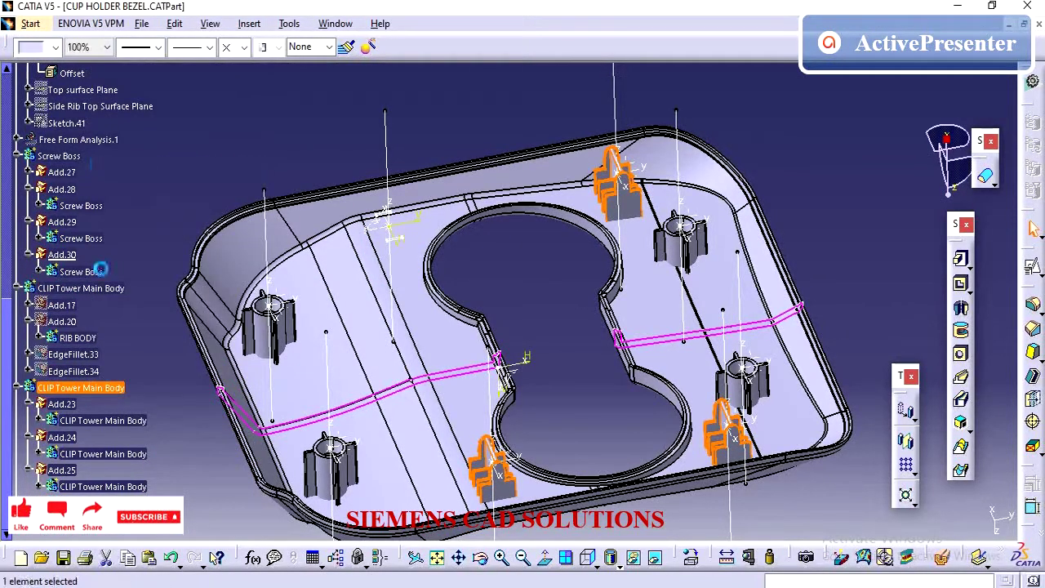
left_click(77, 287)
right_click(77, 288)
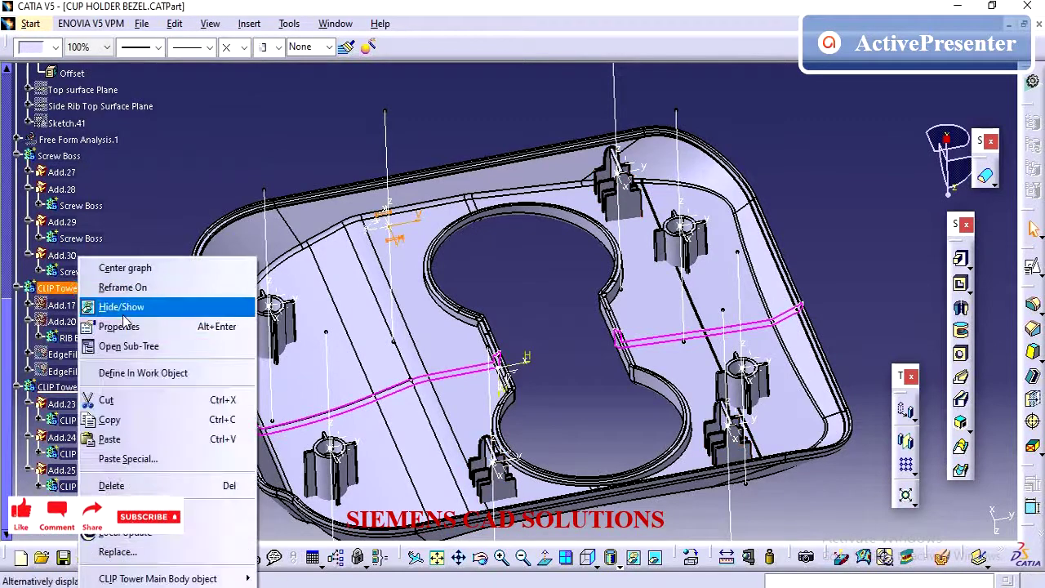
mouse_move(197, 578)
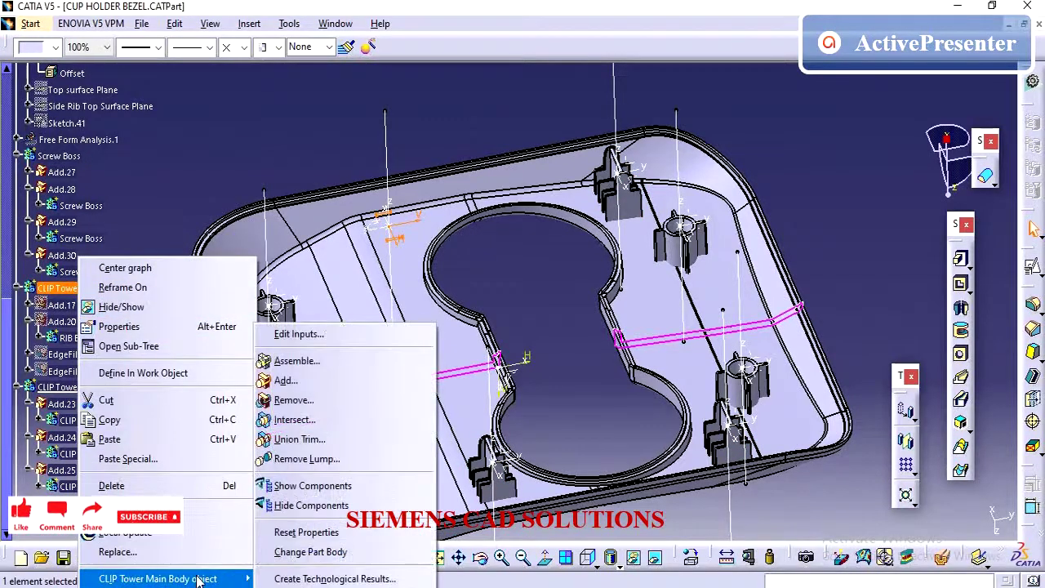
left_click(320, 379)
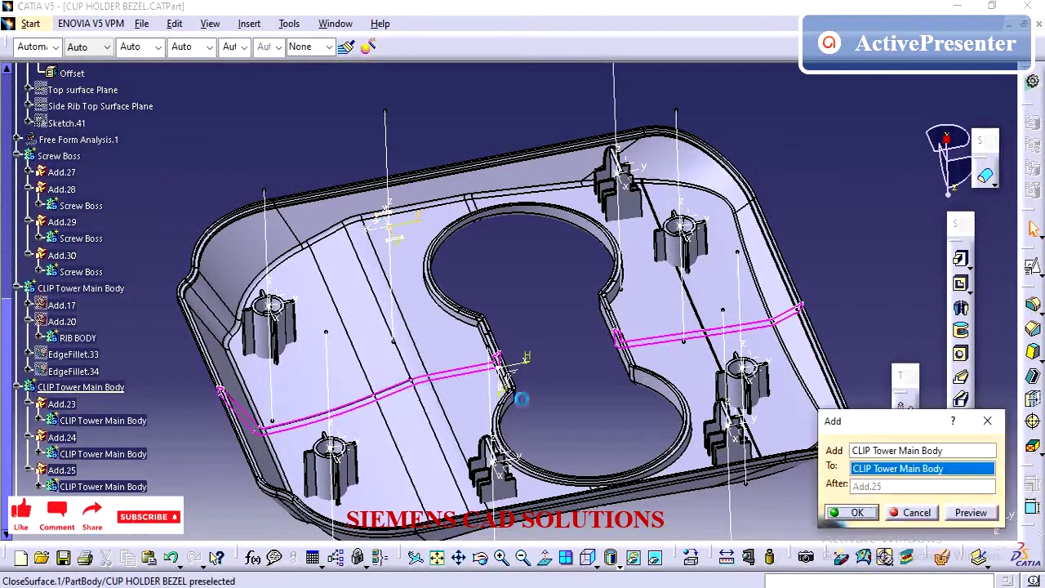
left_click(855, 512)
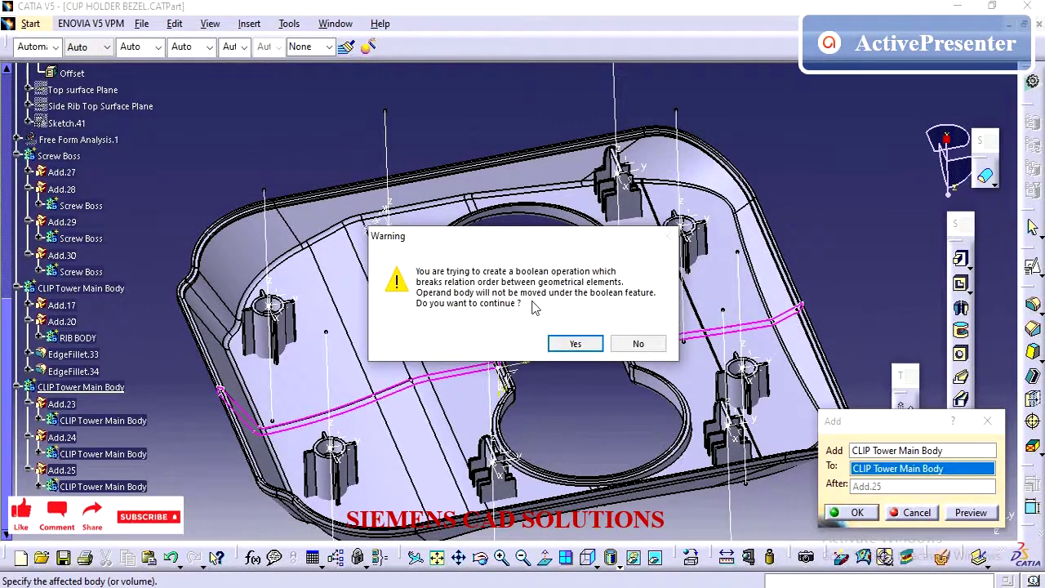
left_click(575, 343)
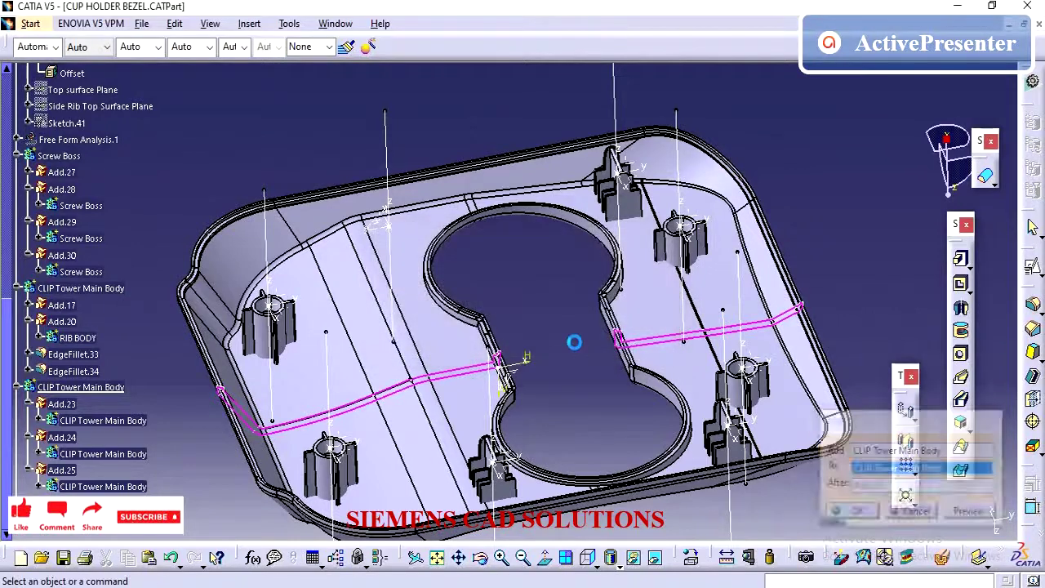
Step: Insert a new empty body and add the original CLIP Tower Main Body to it
left_click(248, 25)
left_click(259, 66)
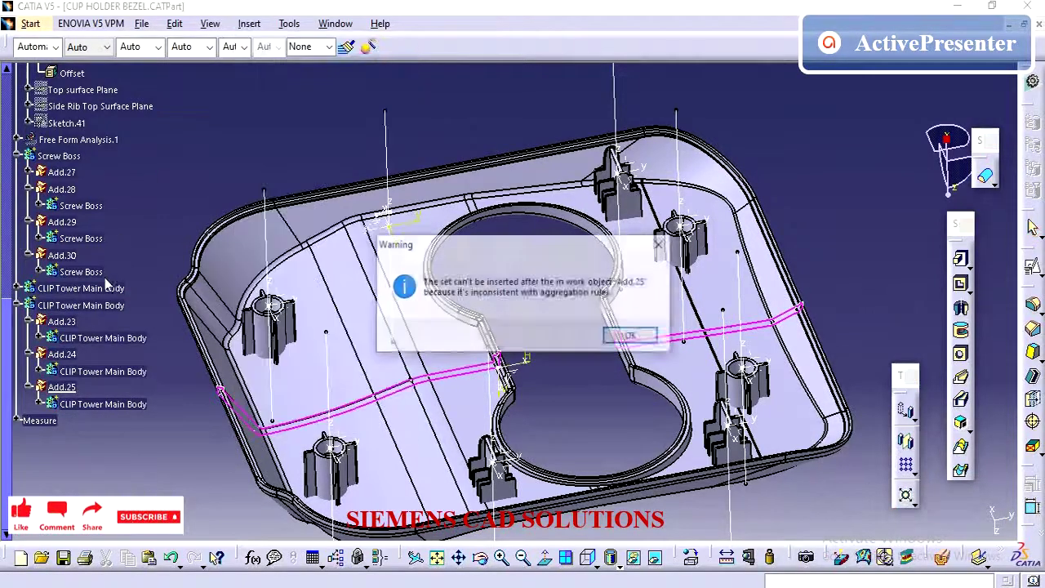
left_click(632, 337)
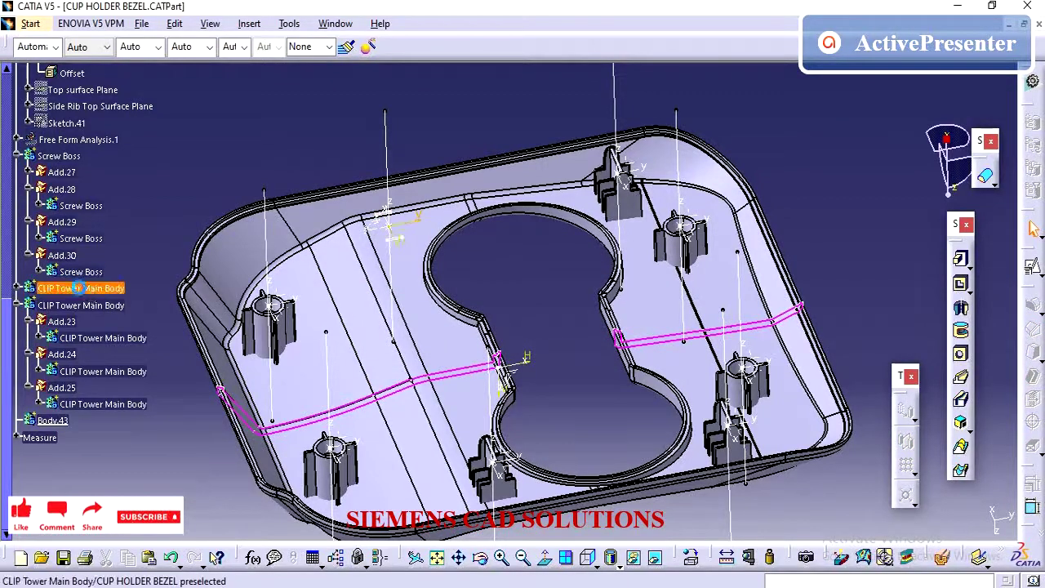
right_click(80, 288)
mouse_move(189, 578)
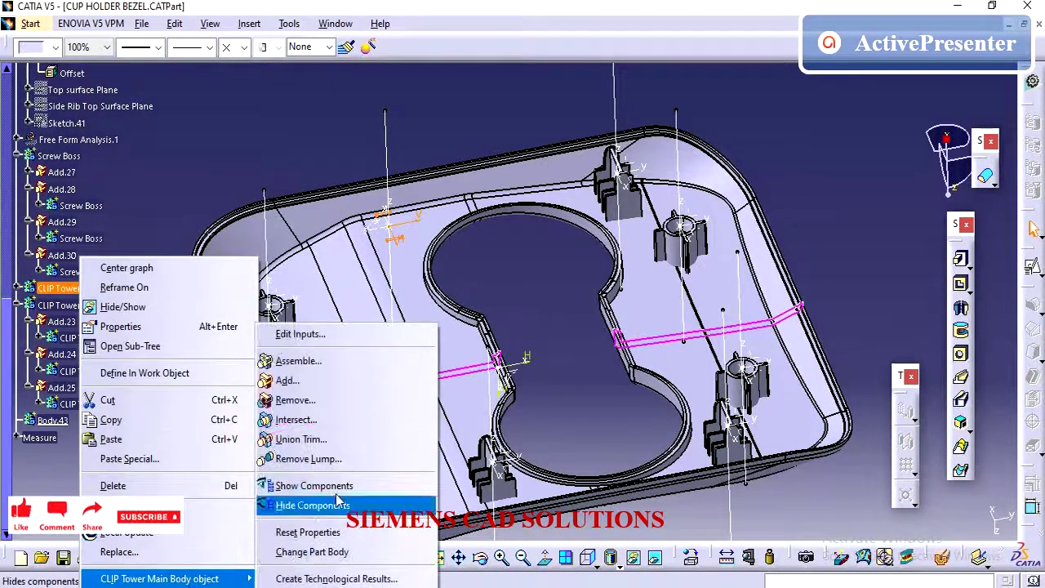
left_click(328, 385)
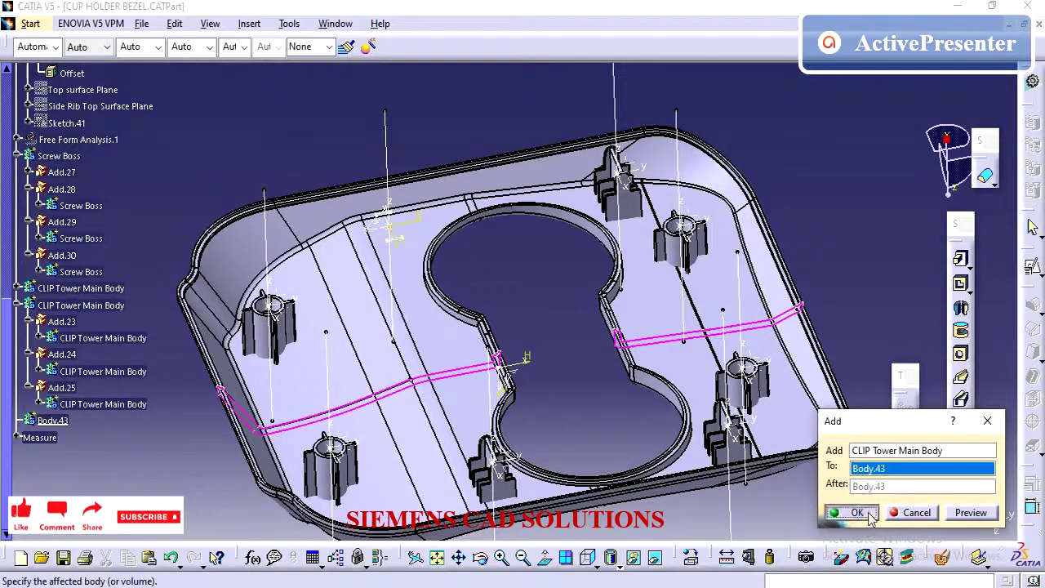
key("Return")
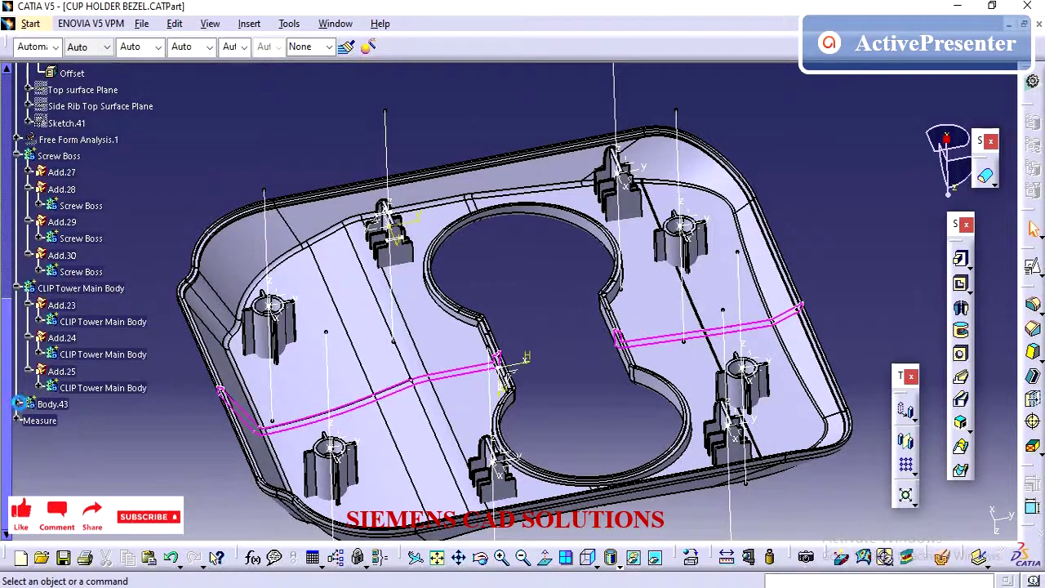
Step: Add the combined CLIP Tower Main Body, the one containing Add.23 to Add.25, to Body.43
left_click(18, 403)
right_click(72, 289)
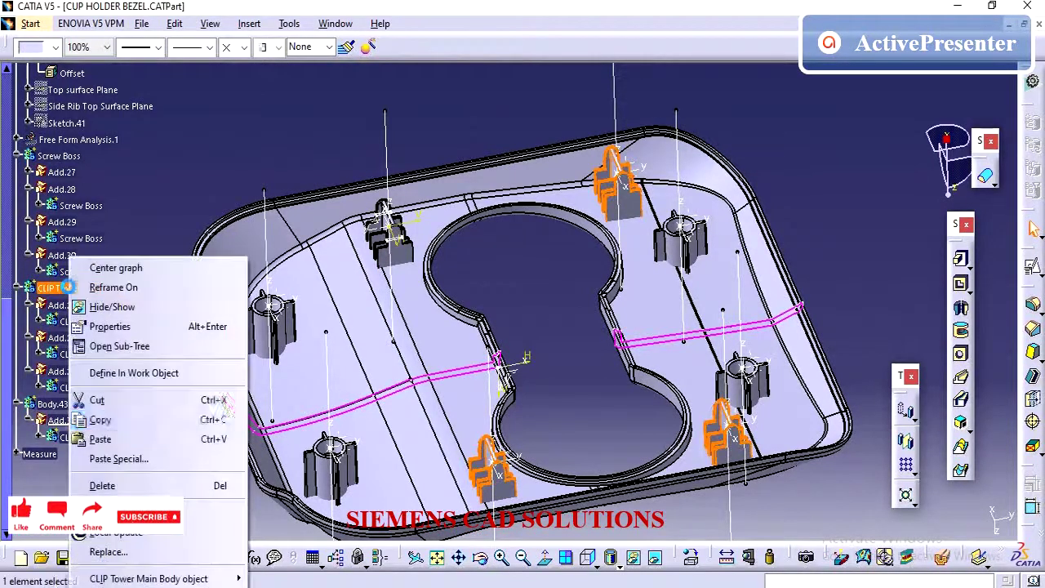
mouse_move(180, 578)
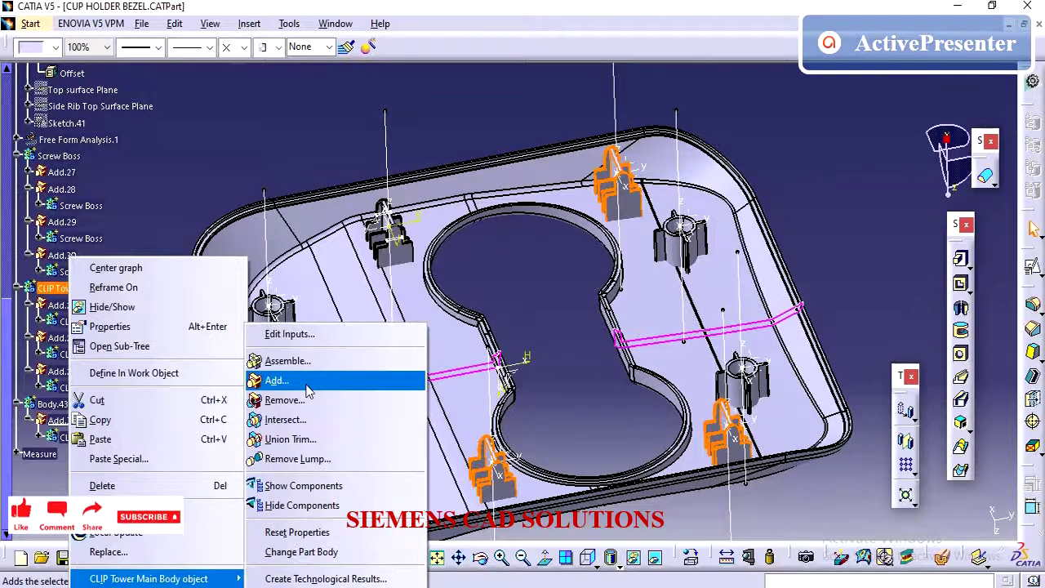
left_click(282, 380)
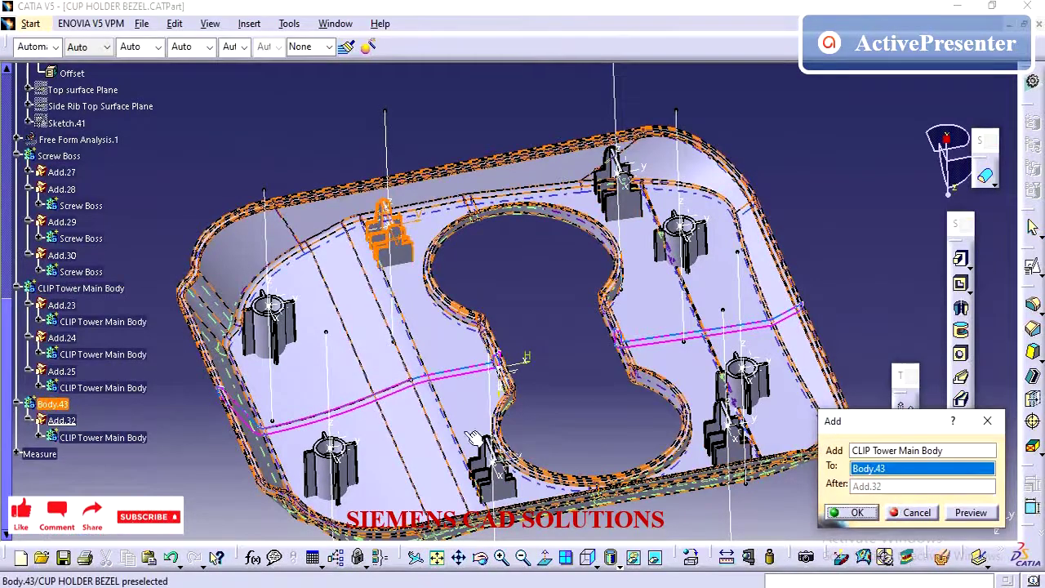
left_click(857, 512)
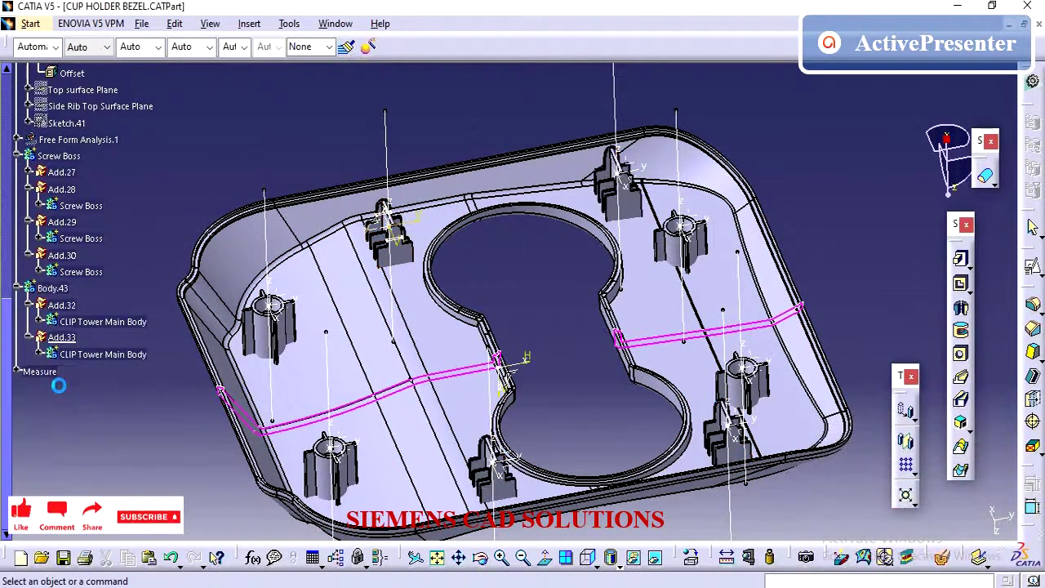
Step: Rename Body.43 as CLIP Tower Main Body and collapse the combined bodies in the specification tree
right_click(51, 288)
left_click(96, 326)
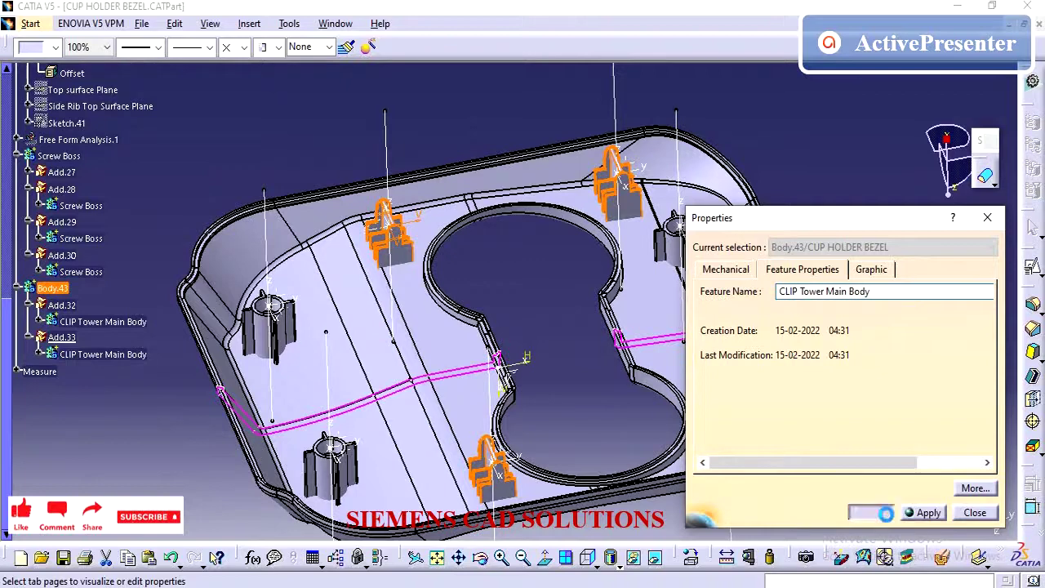
left_click(886, 512)
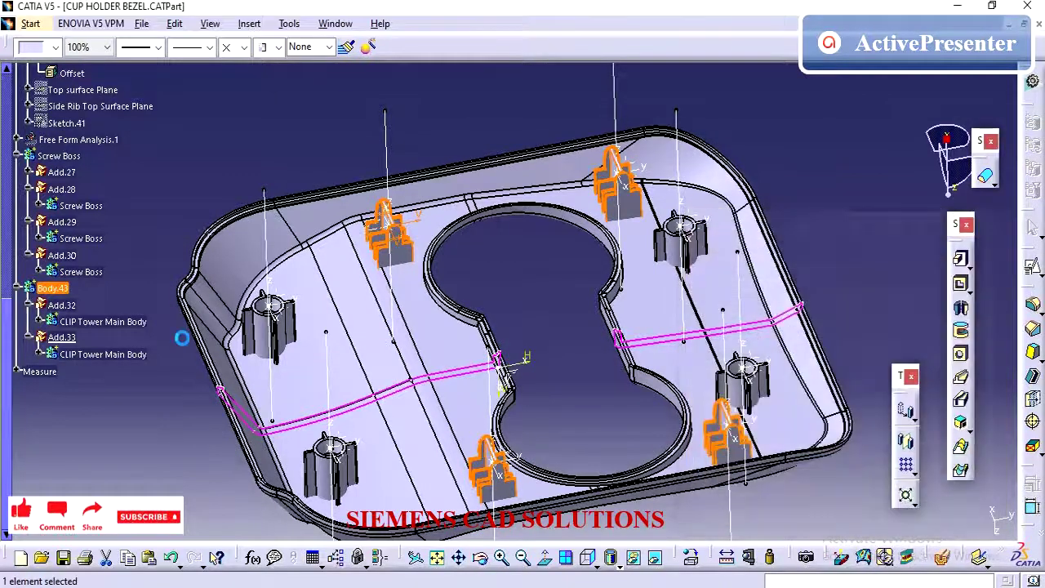
left_click(12, 196)
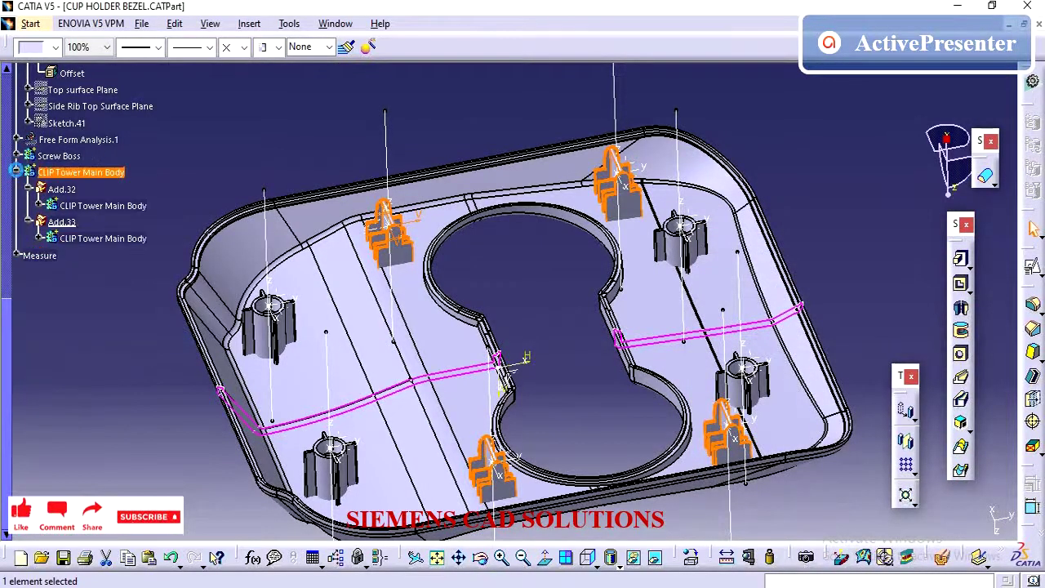
left_click(16, 171)
left_click(221, 205)
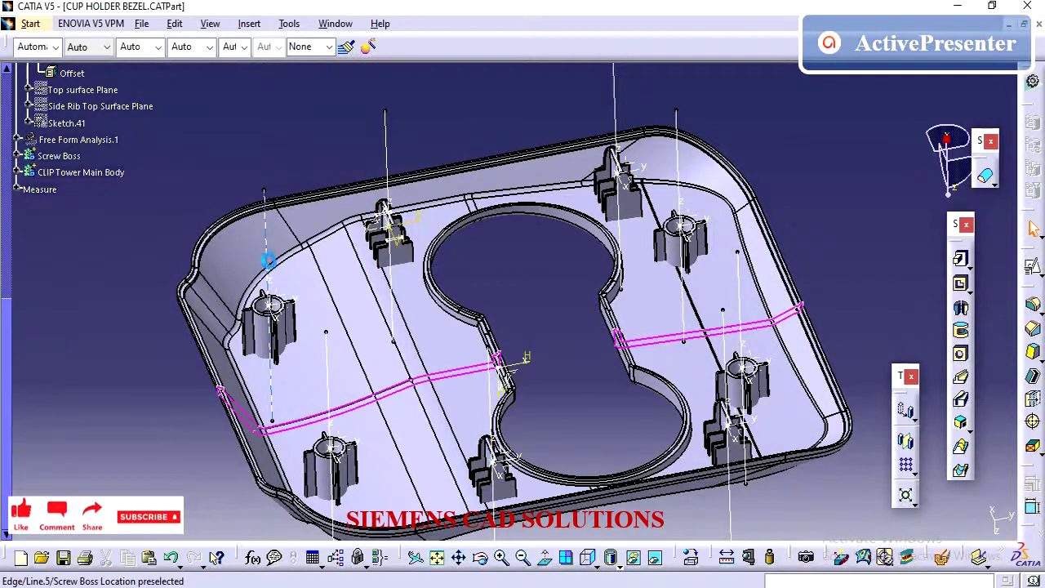
Step: Hide the Screw Boss Location and Metal clip Tower Location sets, plus the leftover Sketch.37 on the clip tower
scroll(74, 199, "up", 8)
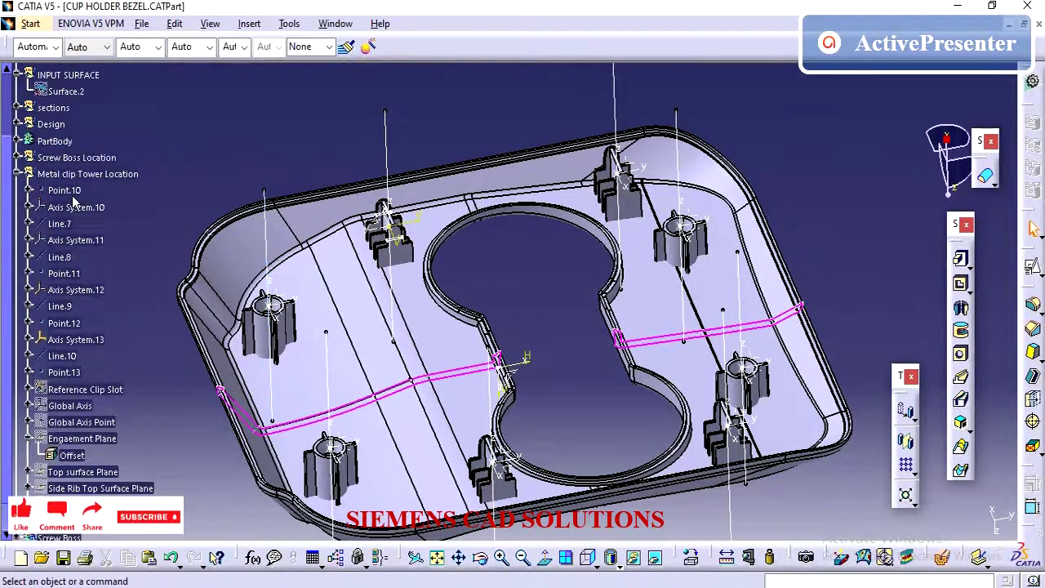
left_click(16, 173)
left_click(73, 158)
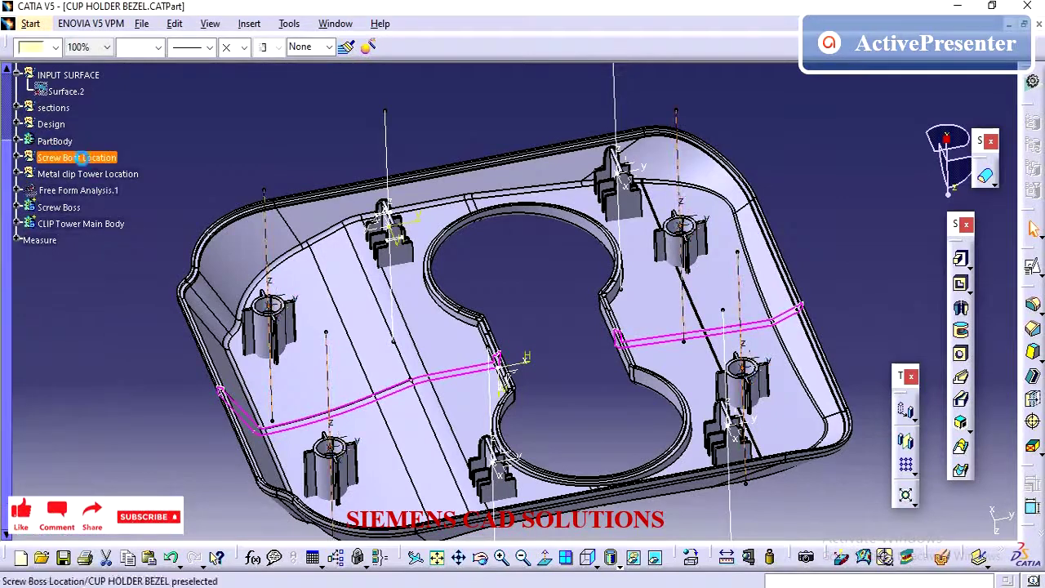
left_click(85, 173, "ctrl")
right_click(85, 173)
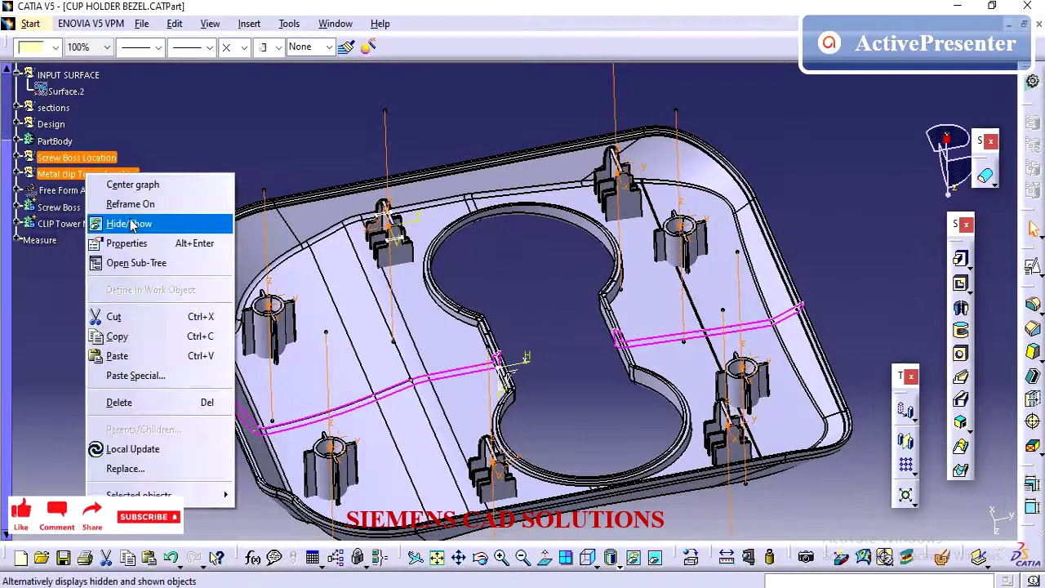
left_click(233, 171)
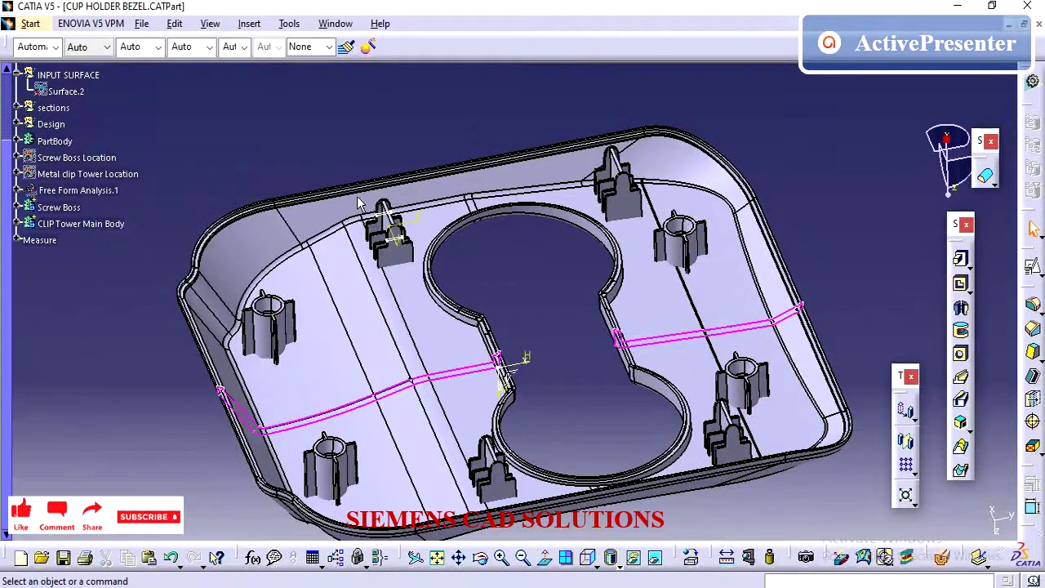
right_click(395, 249)
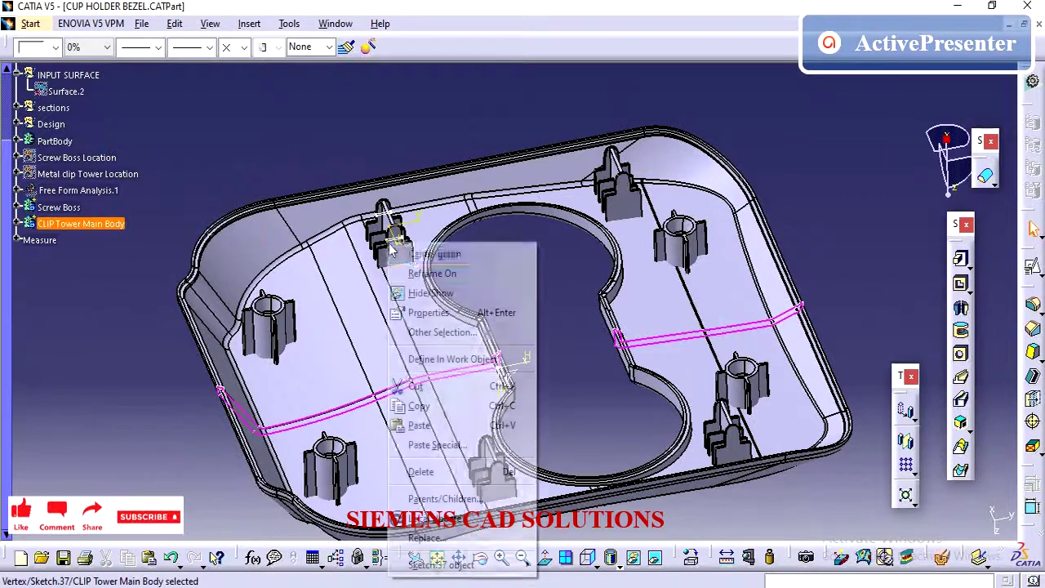
left_click(421, 292)
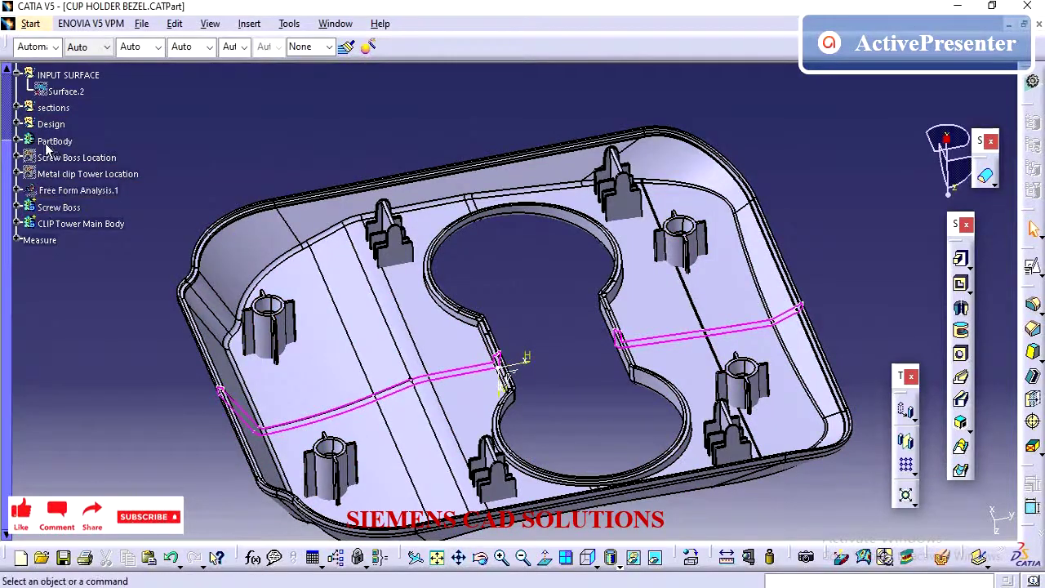
Step: Insert a new empty body into the part and define PartBody as the in-work object
left_click(31, 145)
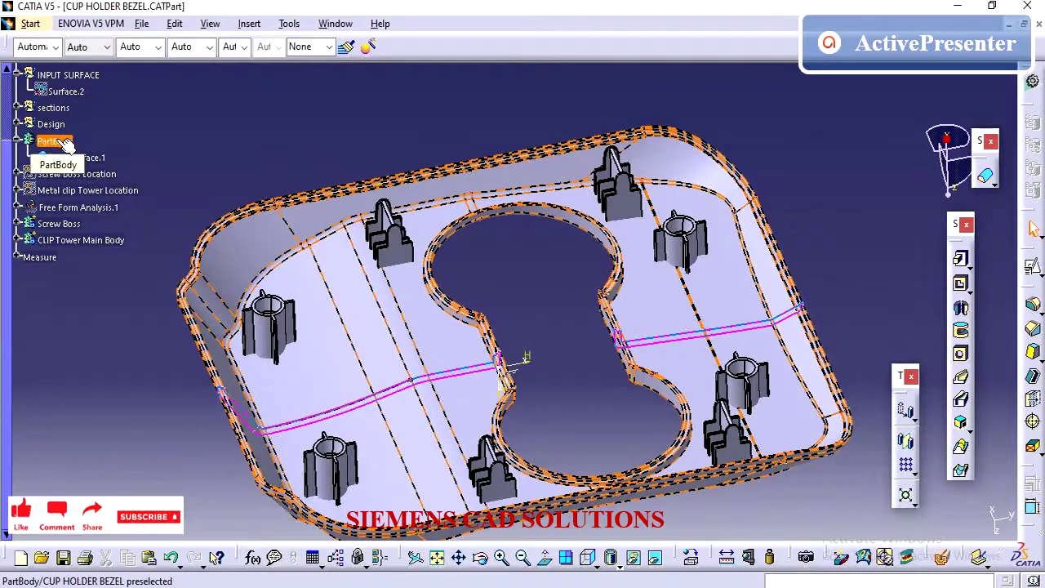
left_click(255, 24)
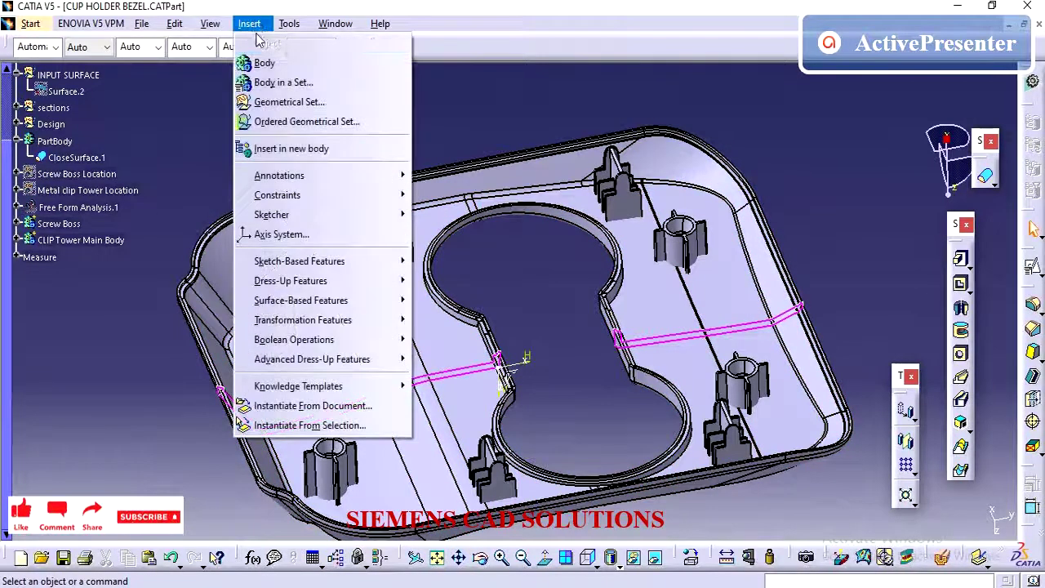
left_click(261, 82)
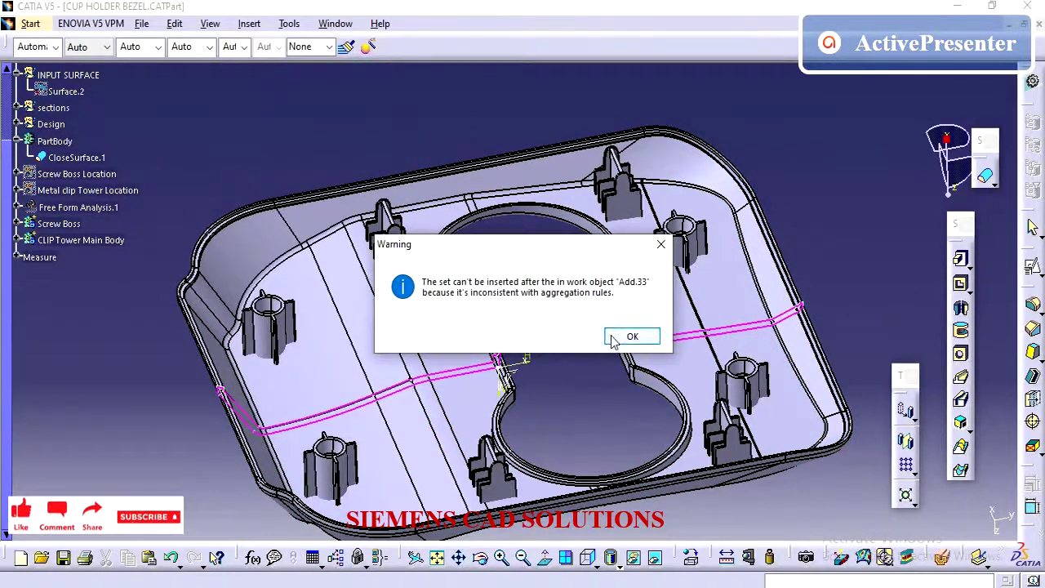
left_click(614, 339)
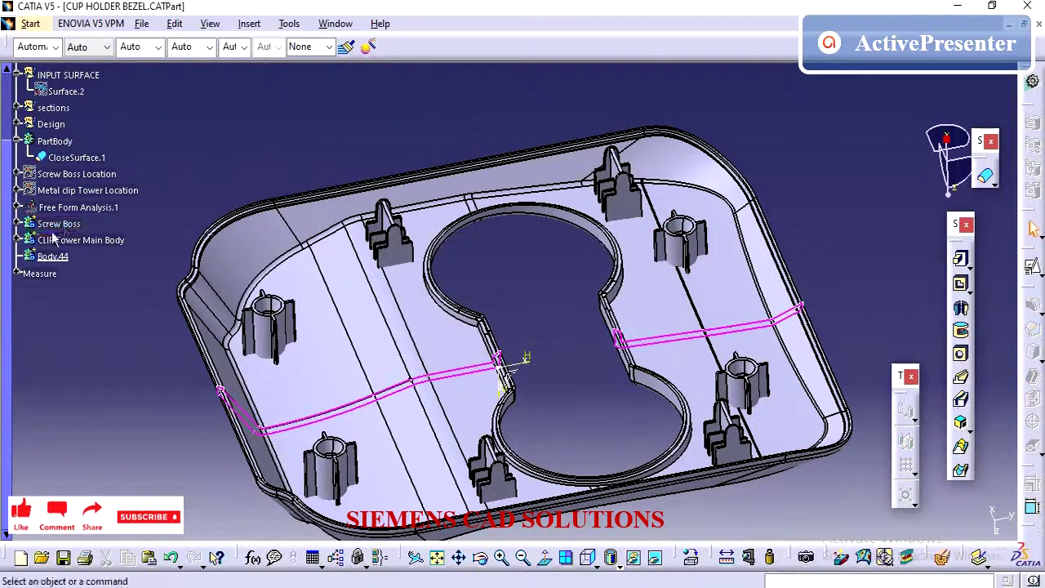
right_click(53, 142)
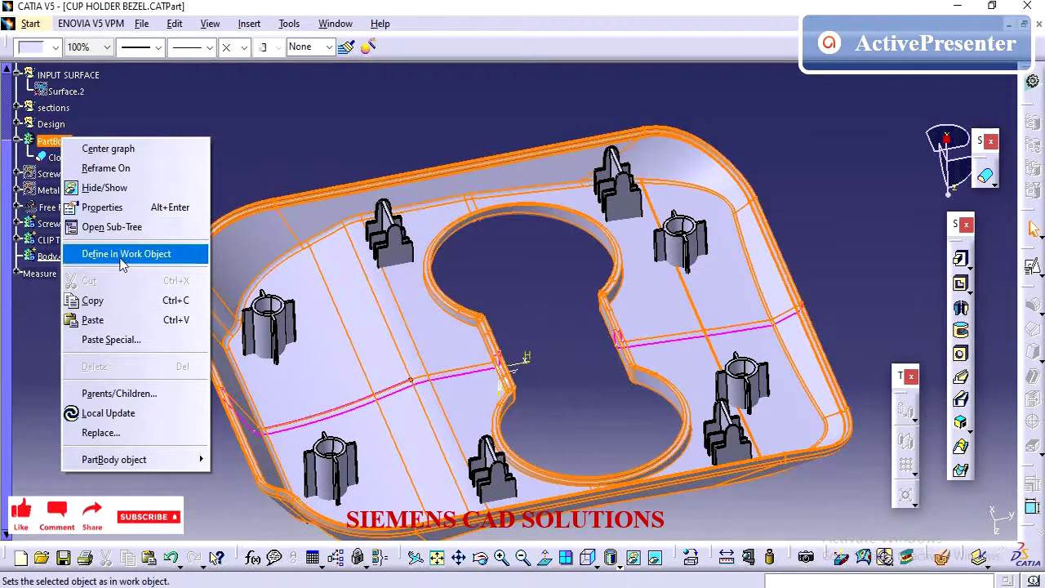
left_click(115, 254)
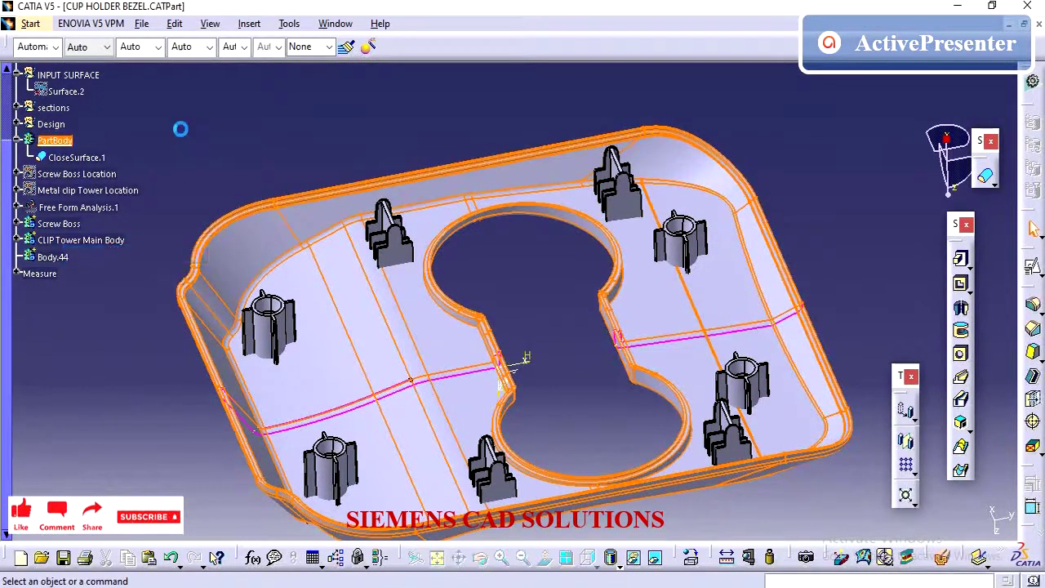
left_click(75, 239)
left_click(68, 227, "ctrl")
right_click(70, 231)
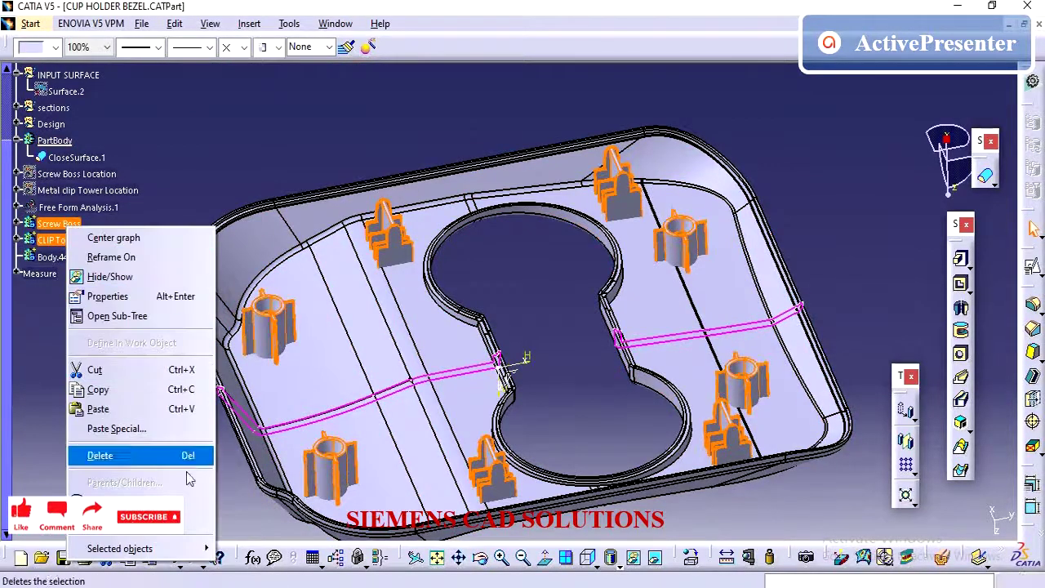
mouse_move(123, 547)
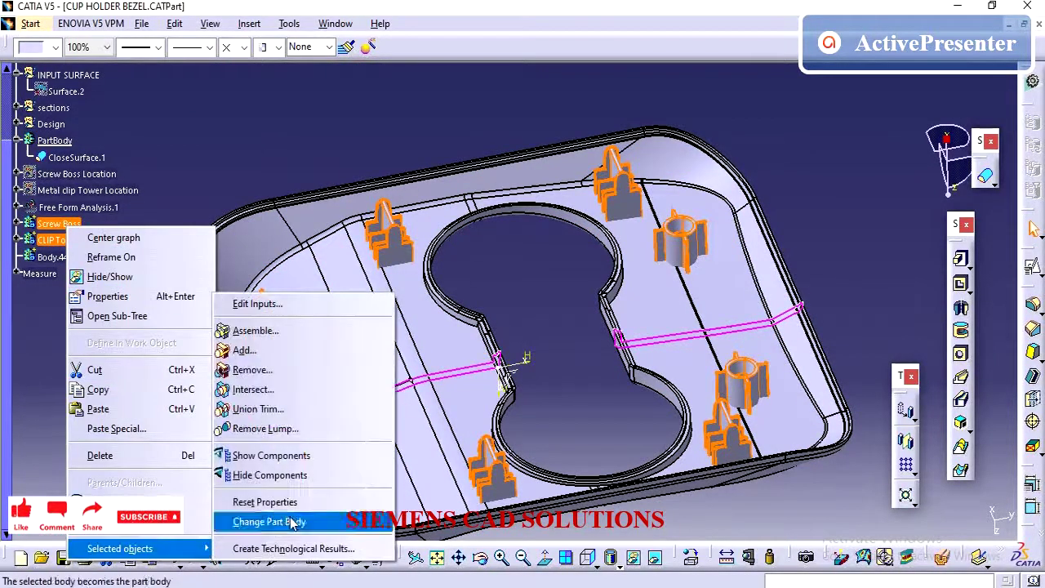
left_click(287, 408)
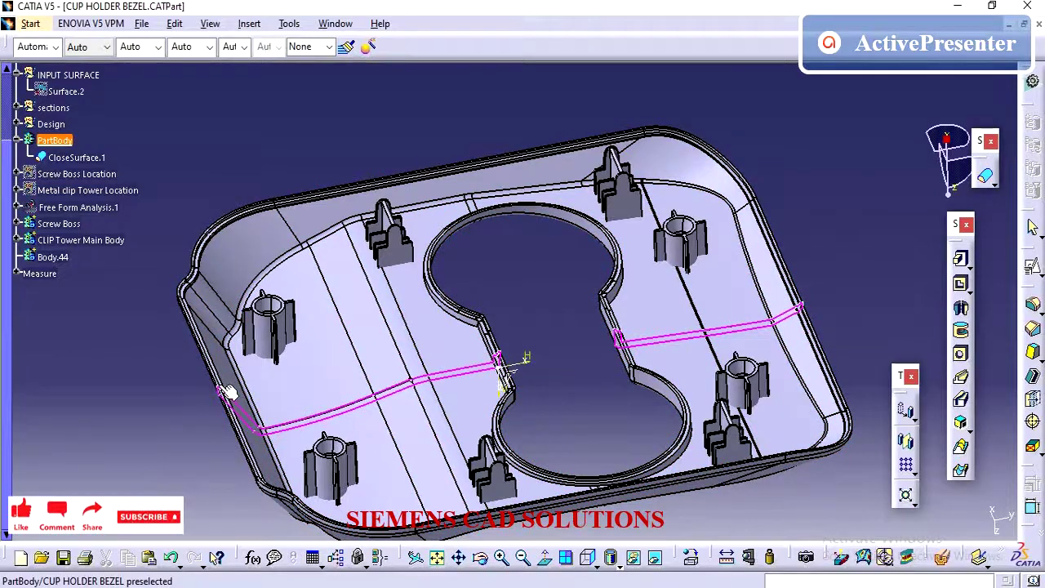
right_click(72, 241)
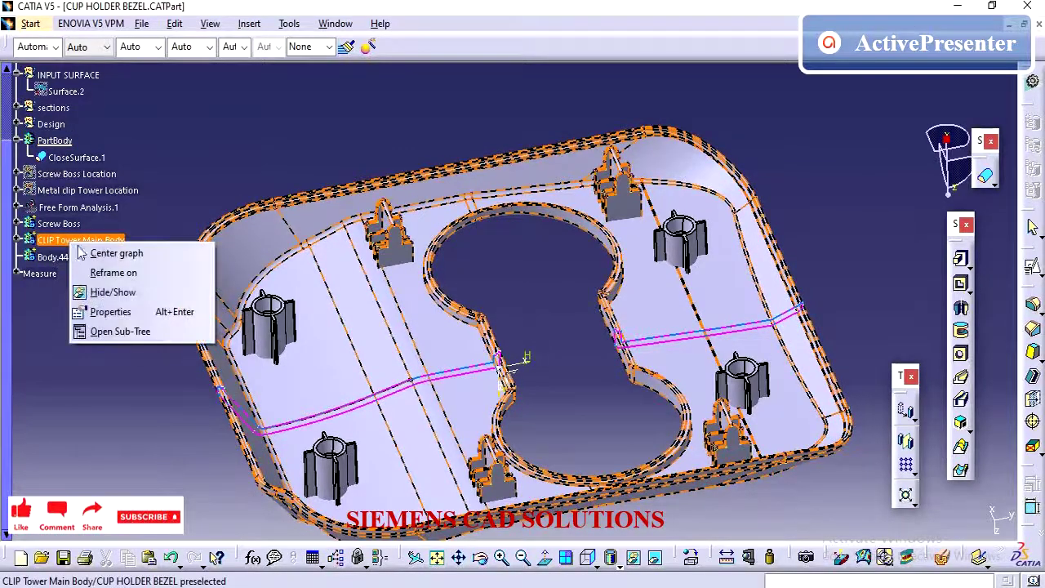
left_click(113, 387)
middle_click_drag(502, 338, 501, 211)
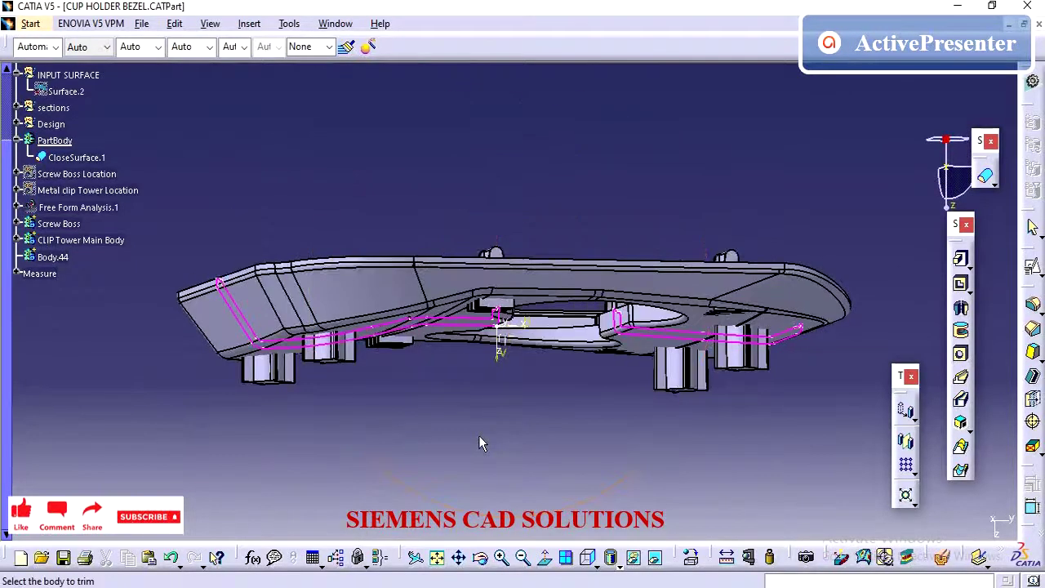
key("Escape")
Step: Start a Union Trim of the Screw Boss body with PartBody and pick the protruding end faces of two neighbouring bosses as faces to remove
left_click(59, 222)
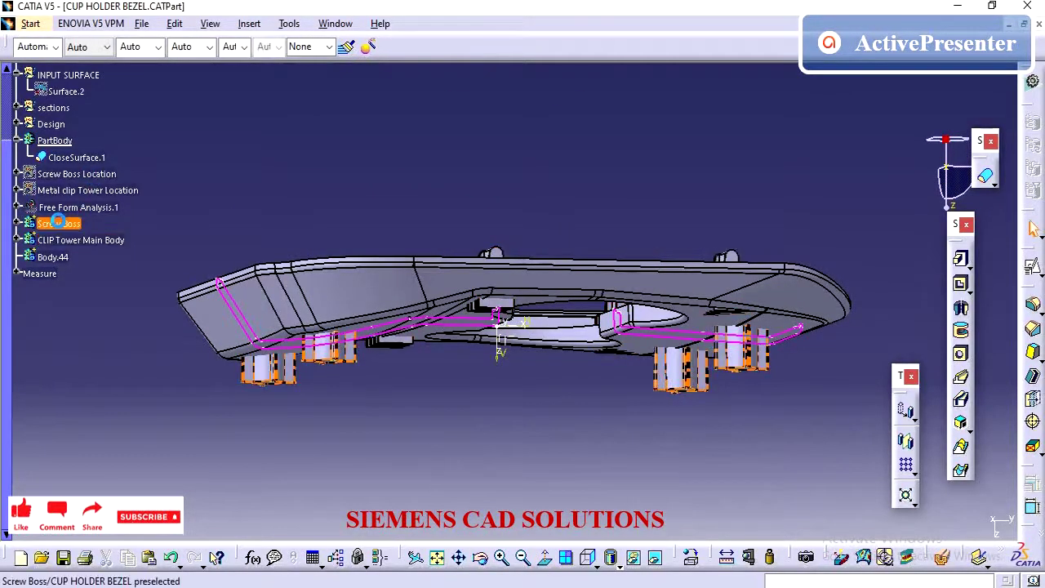
right_click(59, 223)
mouse_move(163, 543)
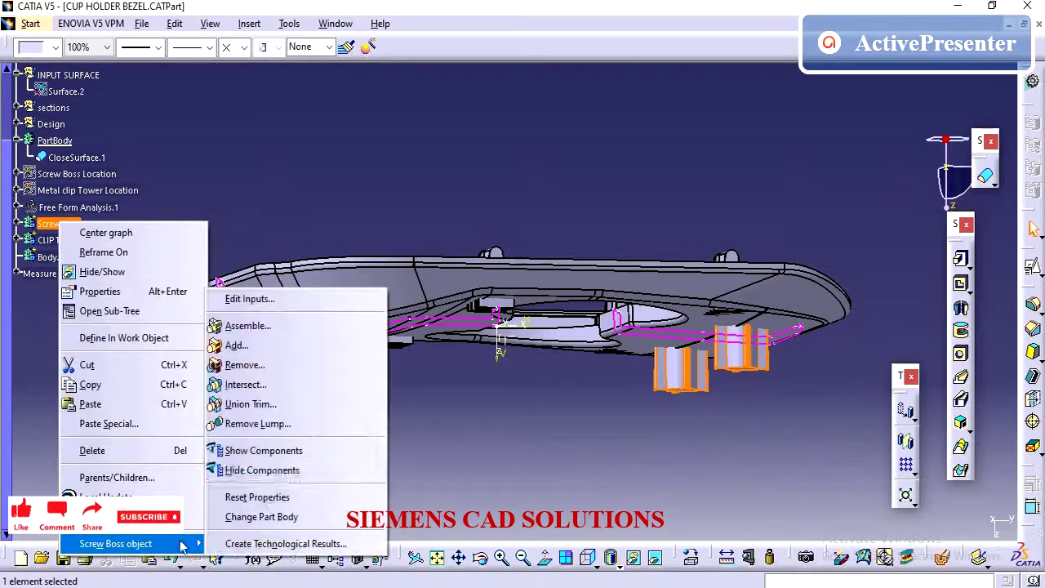
left_click(270, 403)
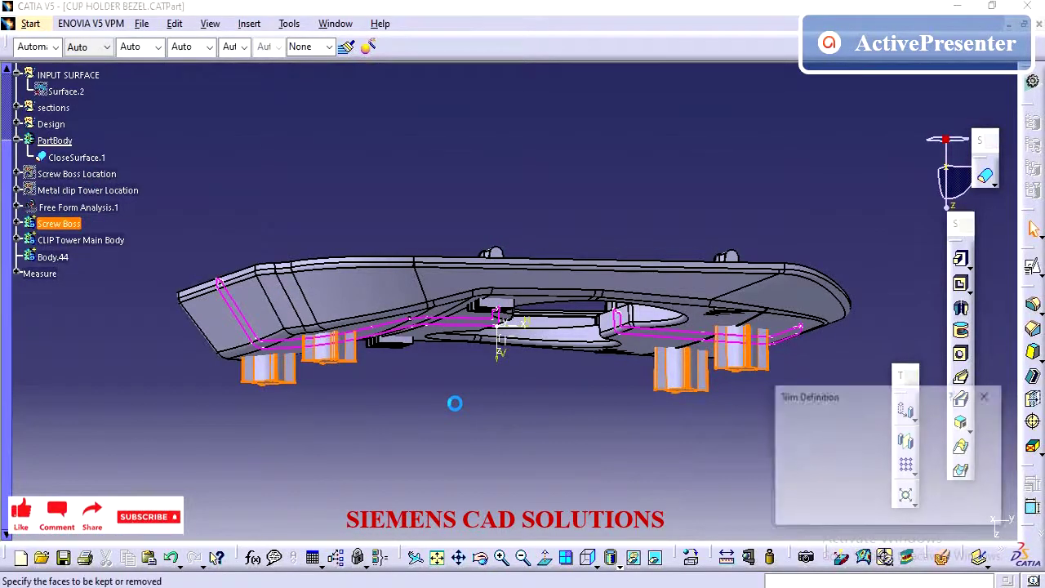
left_click(897, 465)
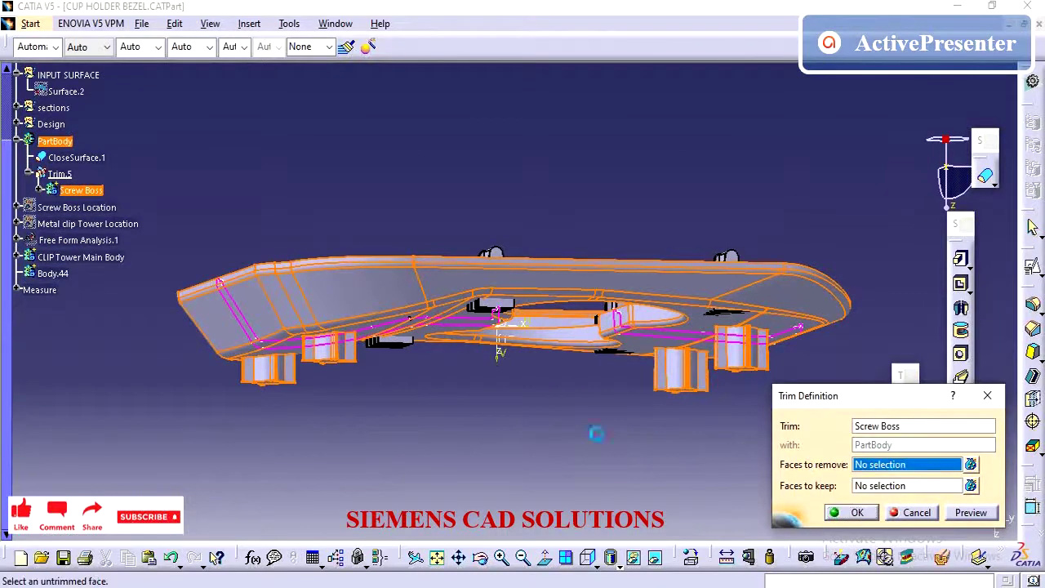
middle_click_drag(531, 400, 515, 431)
middle_click_drag(515, 385, 493, 367)
left_click(447, 241)
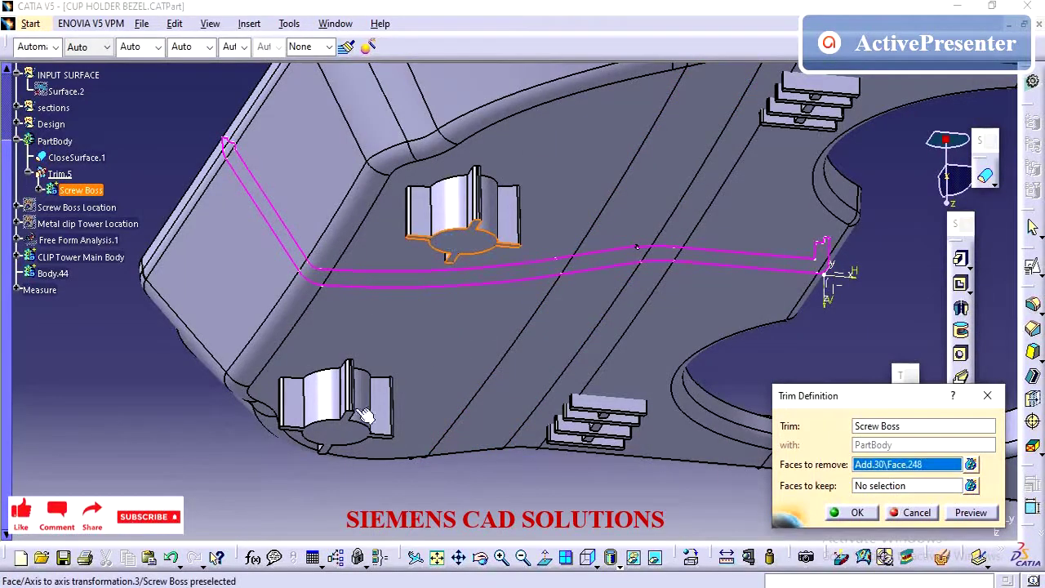
left_click(338, 432)
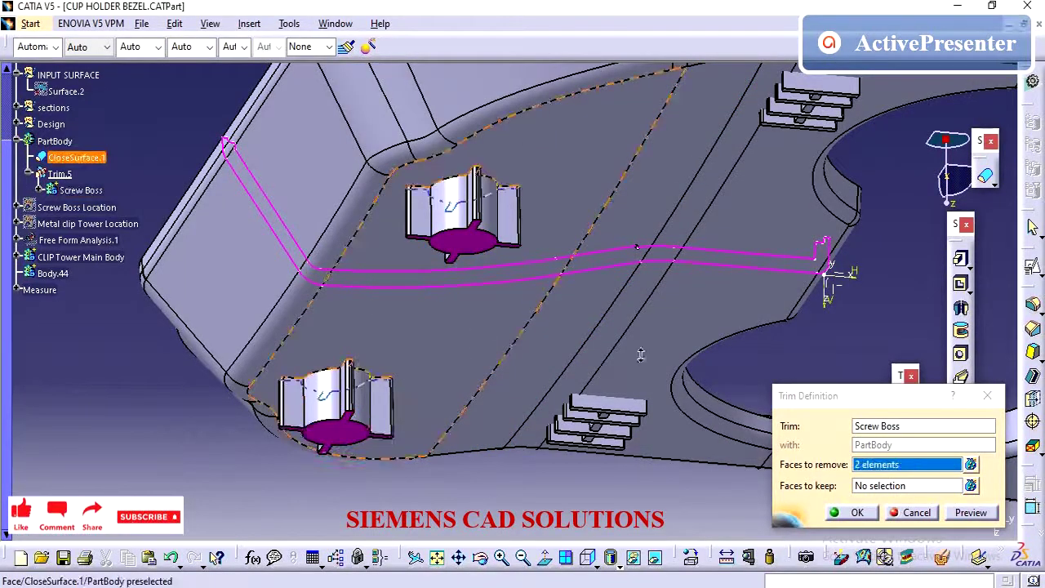
Step: Add the protruding end faces of the other two screw bosses to the faces to remove and complete the Union Trim
middle_click_drag(641, 354, 664, 348, "ctrl")
middle_click_drag(646, 342, 376, 274)
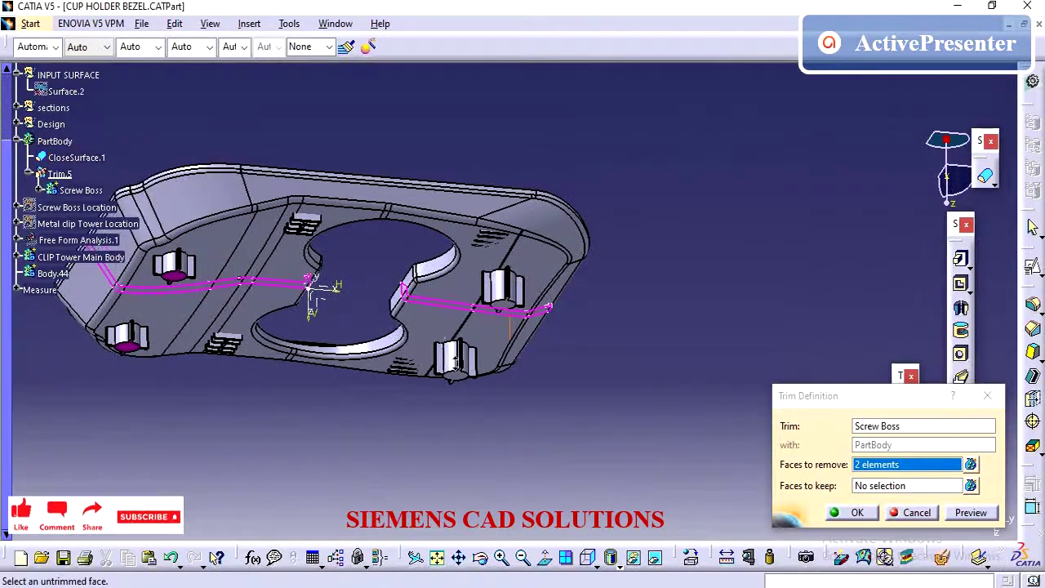
middle_click_drag(454, 361, 458, 328, "ctrl")
left_click(420, 439)
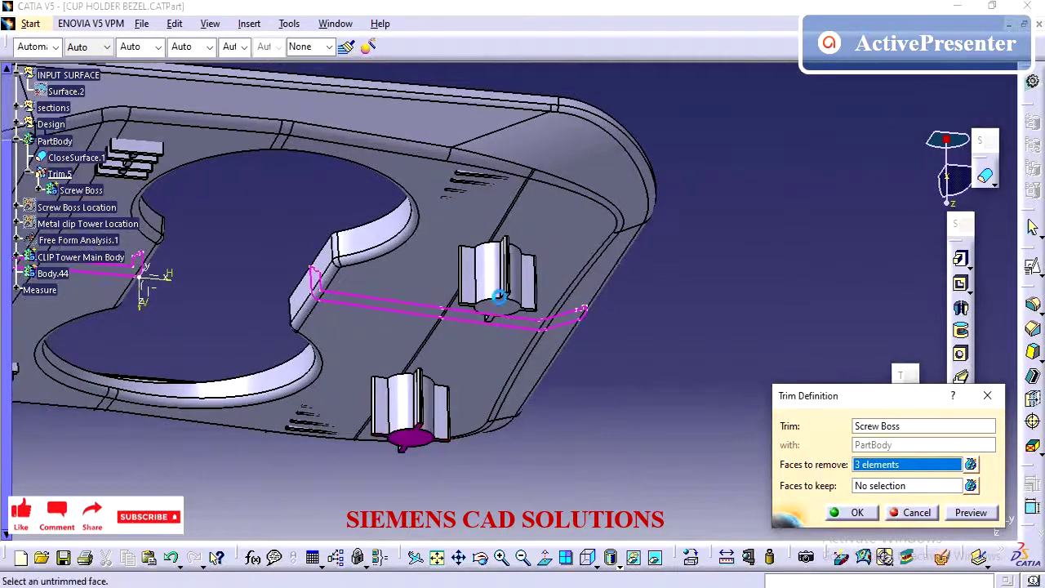
left_click(495, 304)
left_click(849, 511)
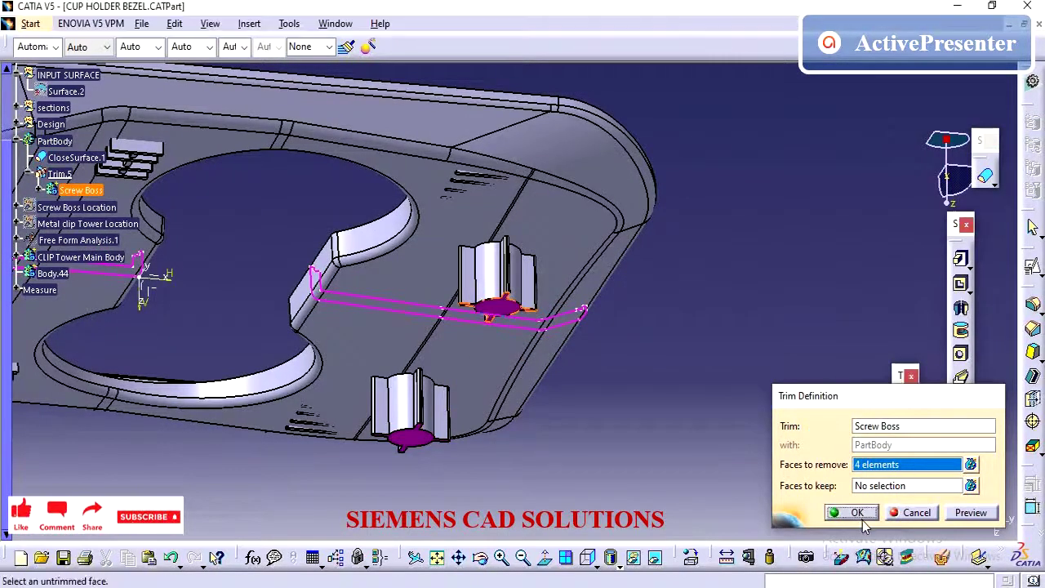
middle_click_drag(657, 346, 471, 384, "ctrl")
middle_click_drag(362, 395, 427, 391)
left_click(428, 392)
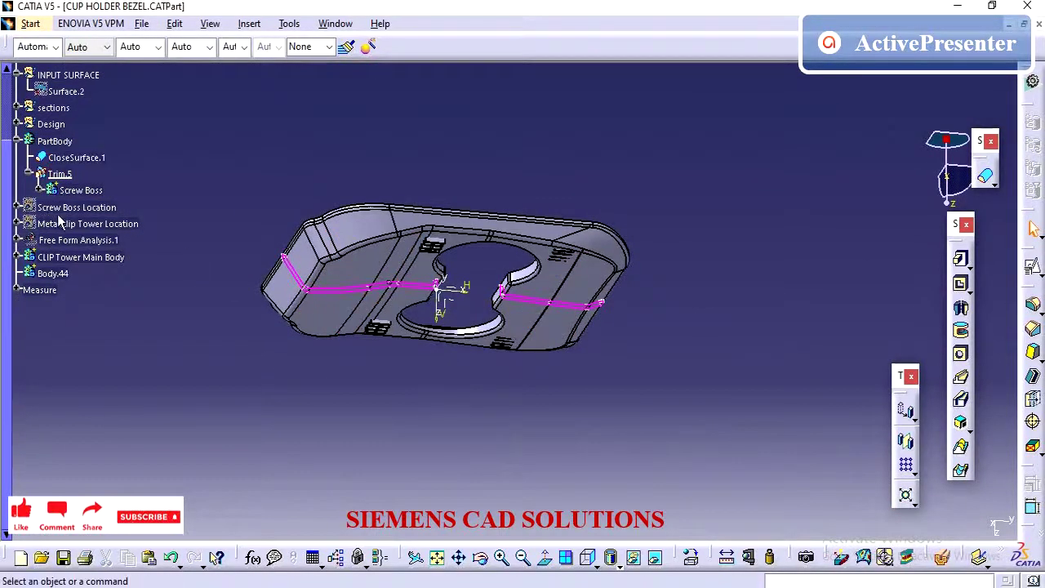
Step: Start a Union Trim of CLIP Tower Main Body with PartBody and pick a protruding face of the first clip tower as face to remove
right_click(66, 257)
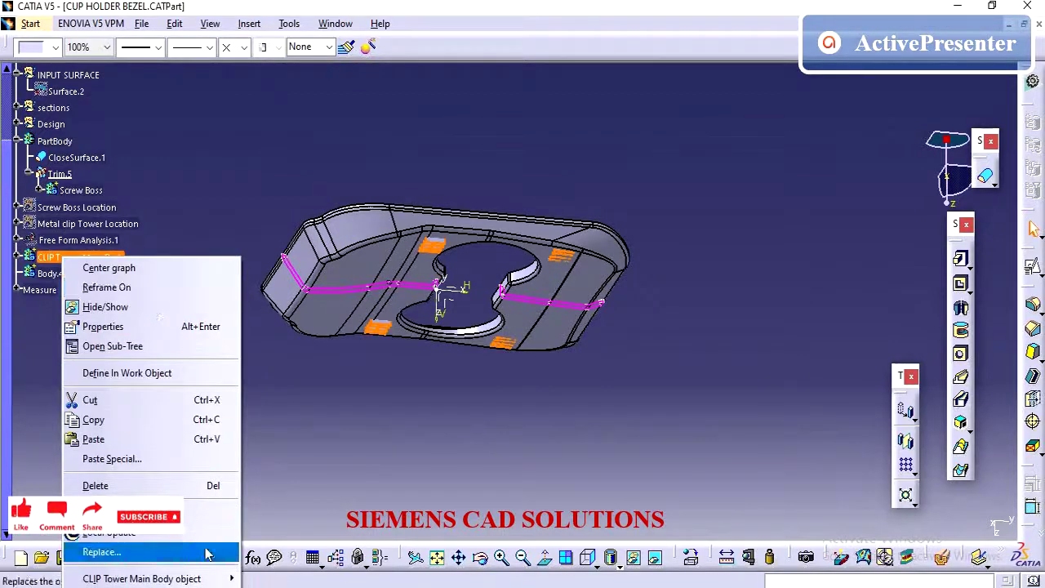
mouse_move(209, 577)
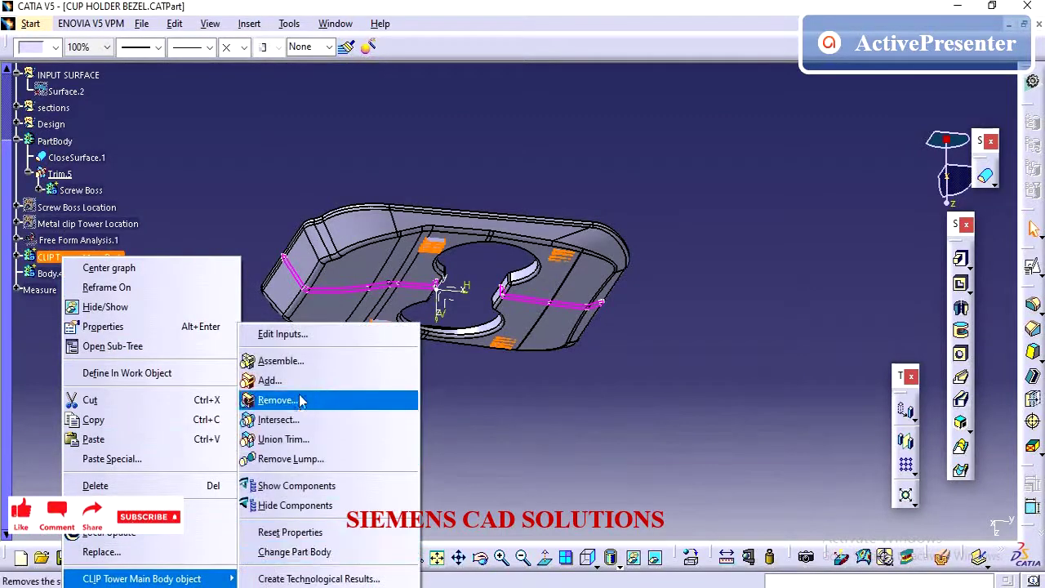
left_click(312, 438)
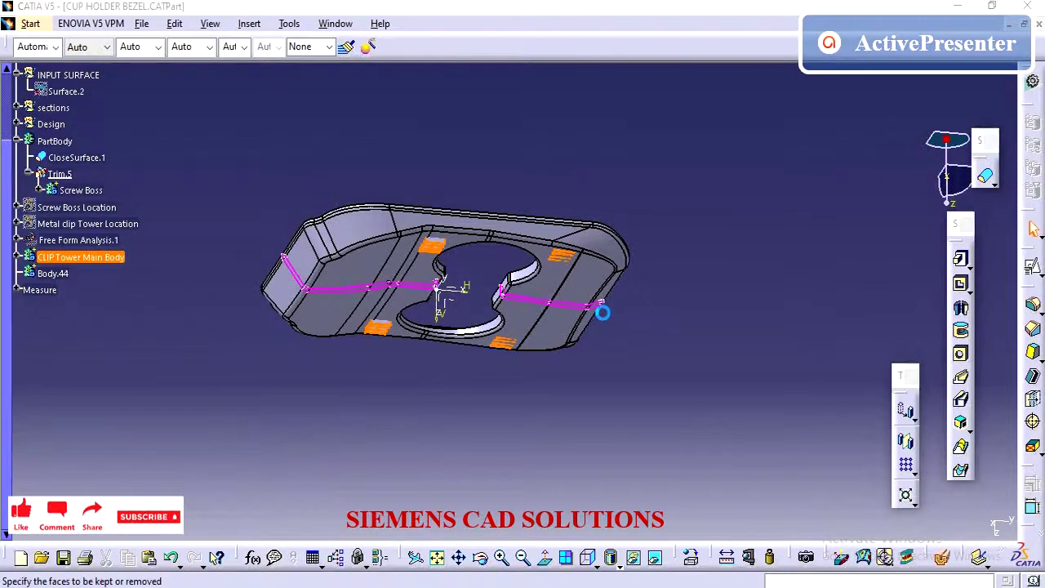
left_click(876, 470)
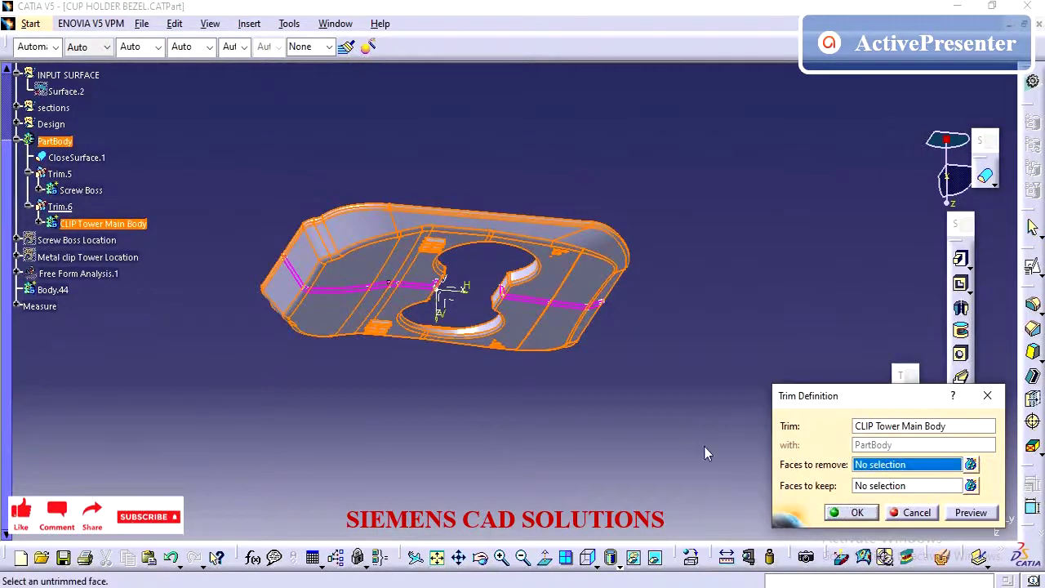
mouse_move(571, 423)
middle_mouse_down()
mouse_move(584, 280)
mouse_move(310, 463)
mouse_move(557, 425)
mouse_move(331, 388)
mouse_move(380, 373)
mouse_move(403, 279)
middle_mouse_up()
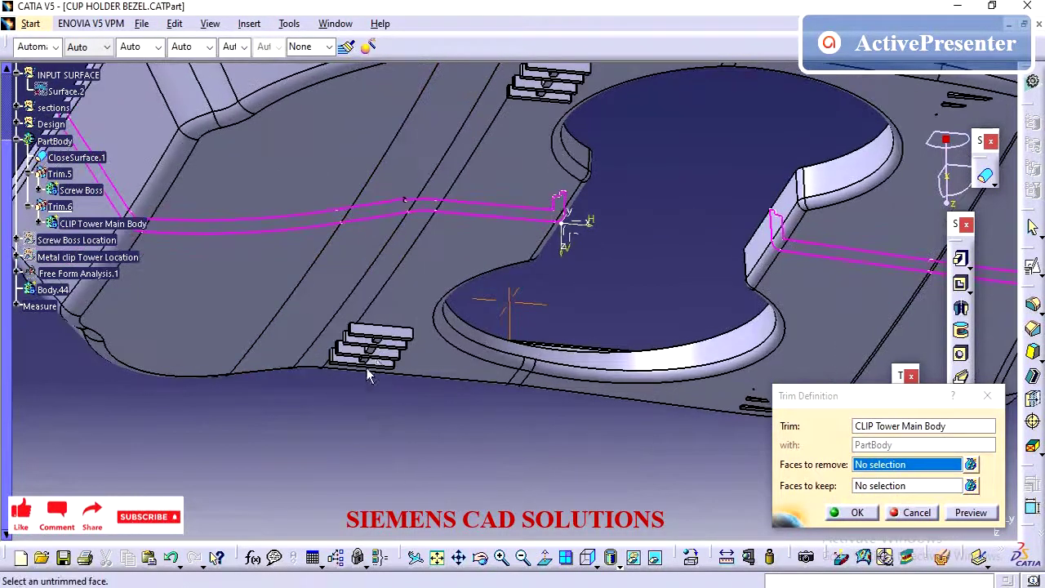
middle_click_drag(367, 373, 383, 281)
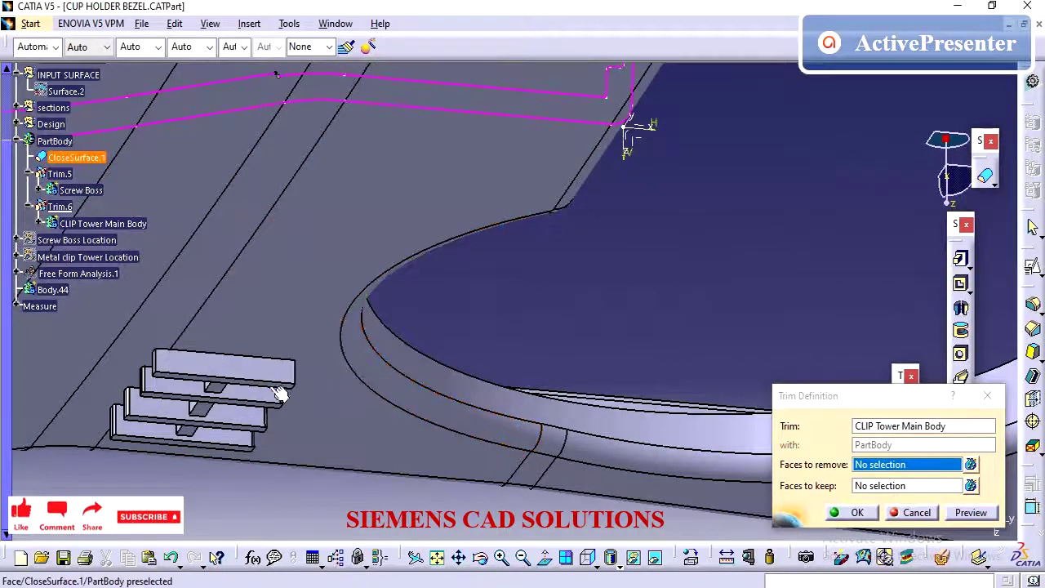
left_click(198, 409)
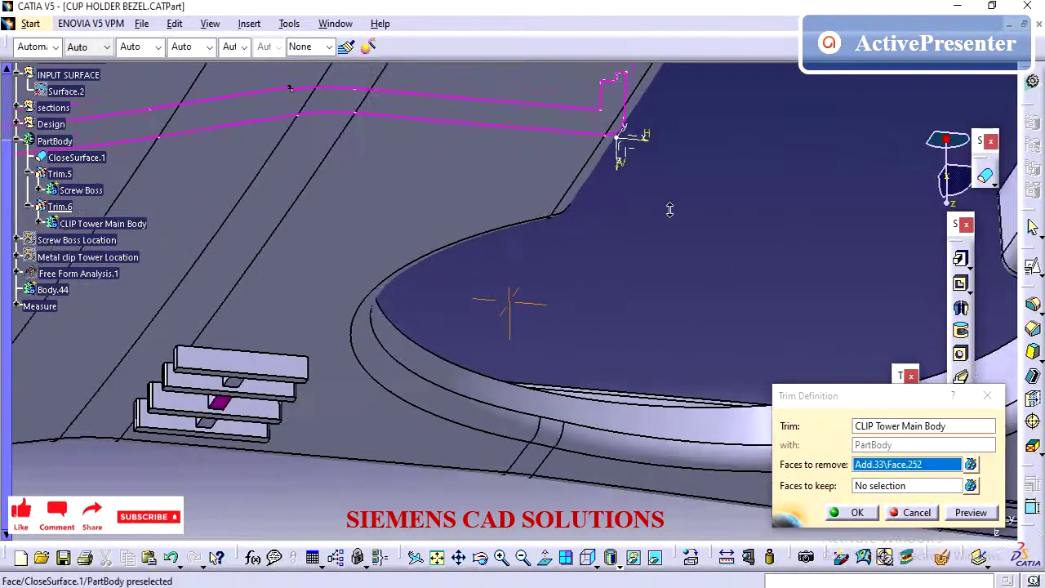
Step: Add protruding faces of the clip tower across the cup opening and of one at the opposite end to the faces to remove
middle_click_drag(669, 210, 548, 480)
middle_click_drag(573, 383, 587, 332)
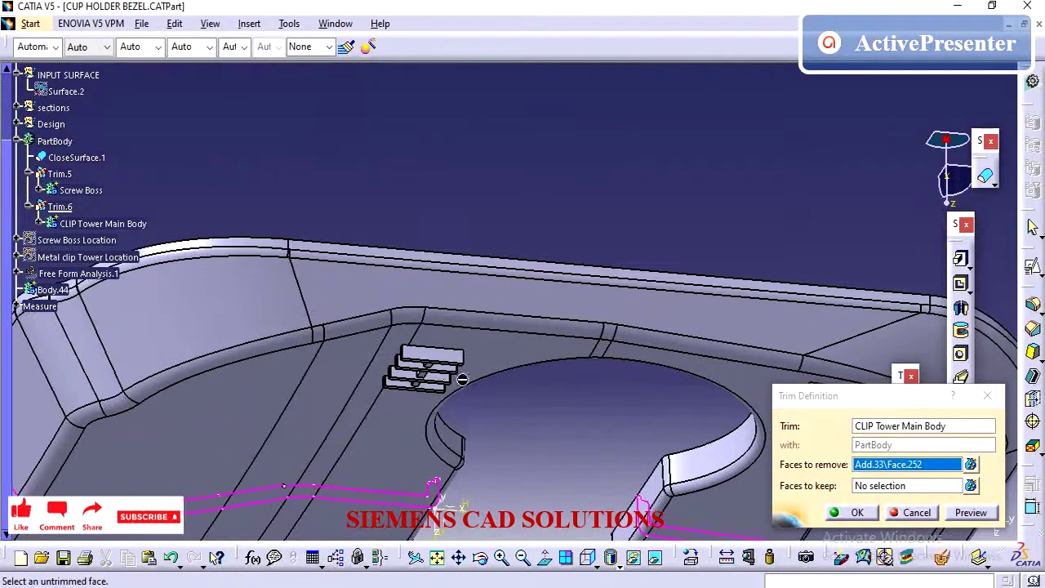
left_click(391, 386)
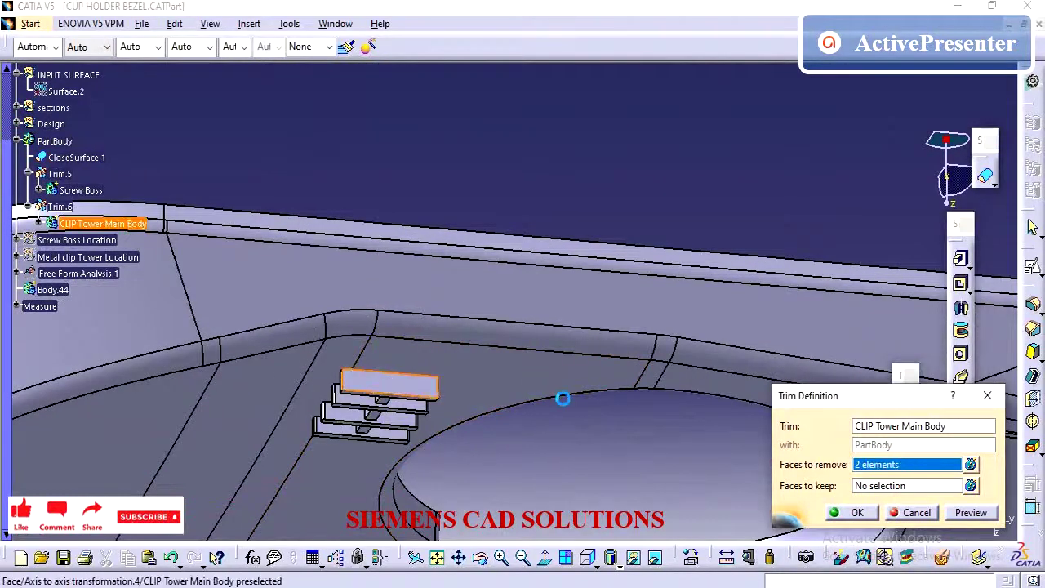
middle_click_drag(563, 398, 649, 434)
middle_click_drag(450, 364, 456, 401)
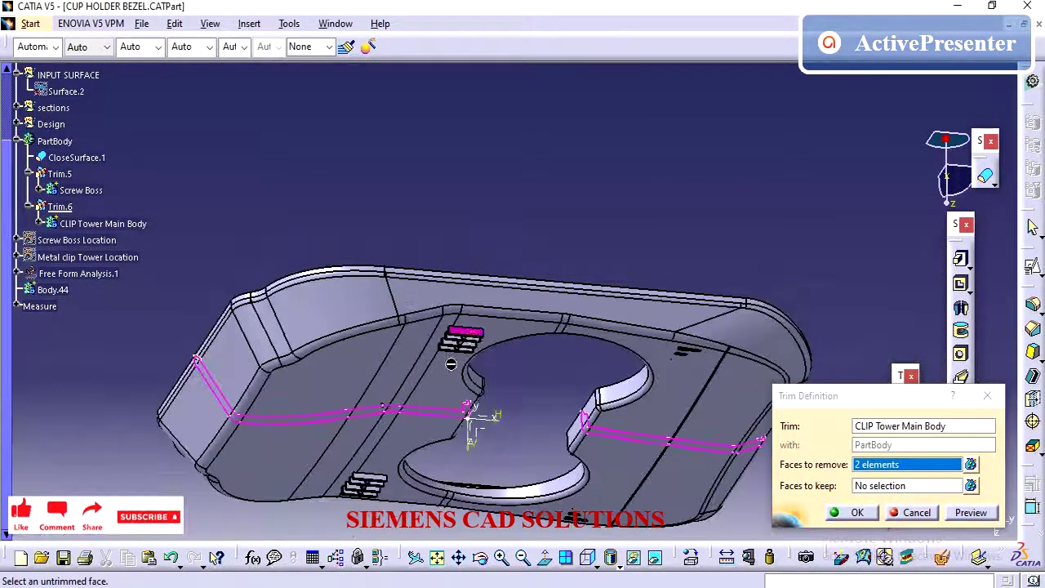
middle_click_drag(708, 357, 466, 219)
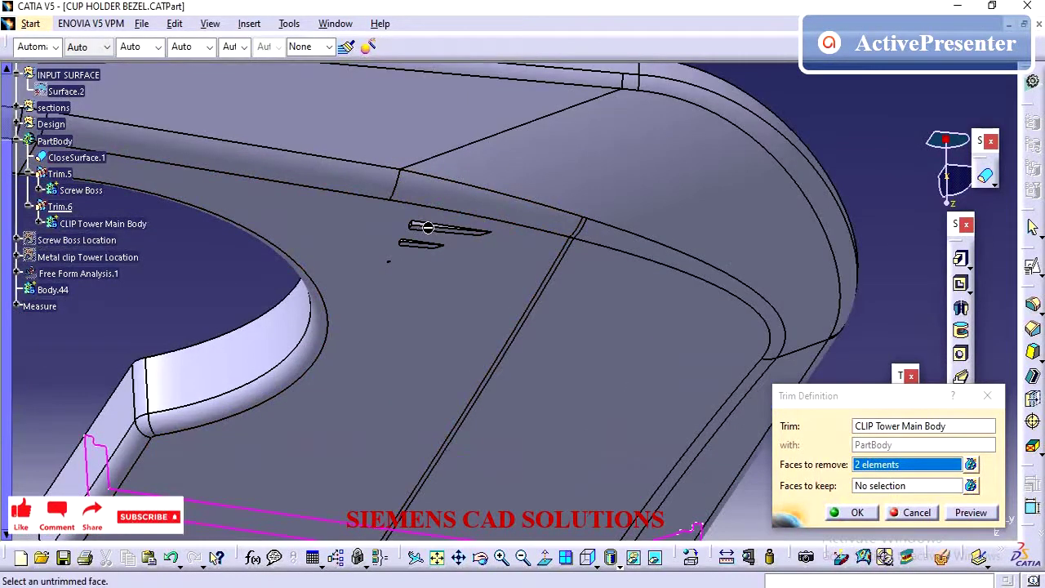
middle_click_drag(504, 331, 532, 159)
left_click(415, 316)
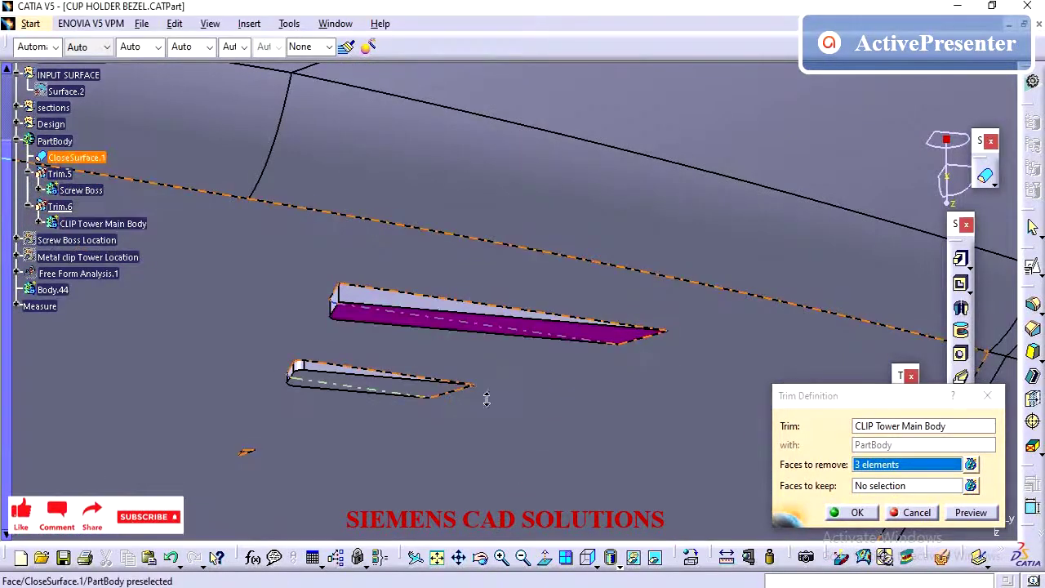
Step: Add the remaining protruding clip tower faces to the faces to remove and complete the Union Trim
mouse_move(487, 398)
middle_mouse_down()
mouse_move(485, 291)
mouse_move(485, 455)
mouse_move(474, 413)
middle_mouse_up()
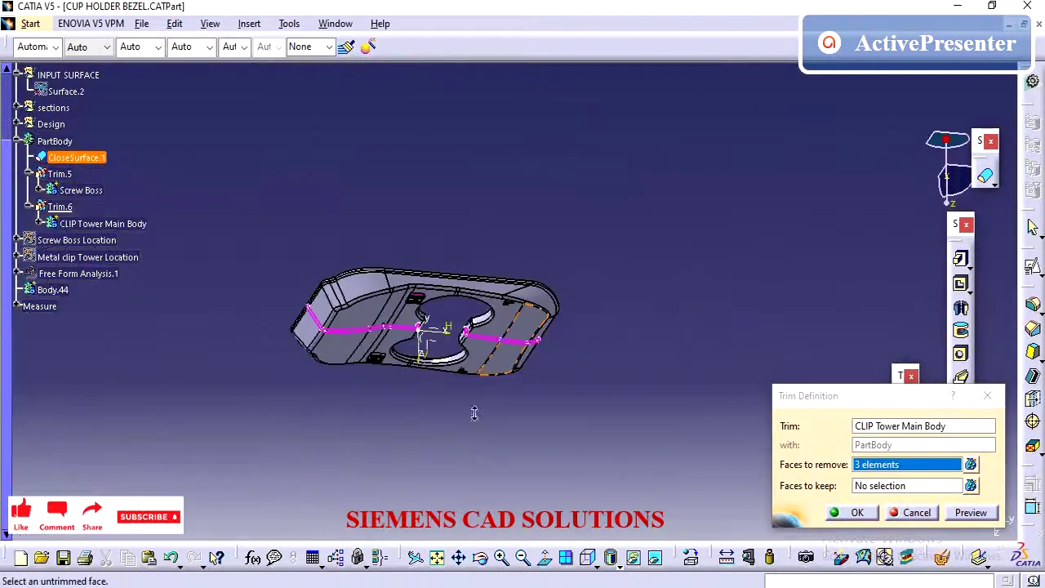
middle_click_drag(513, 205, 494, 284)
middle_click_drag(488, 333, 592, 100)
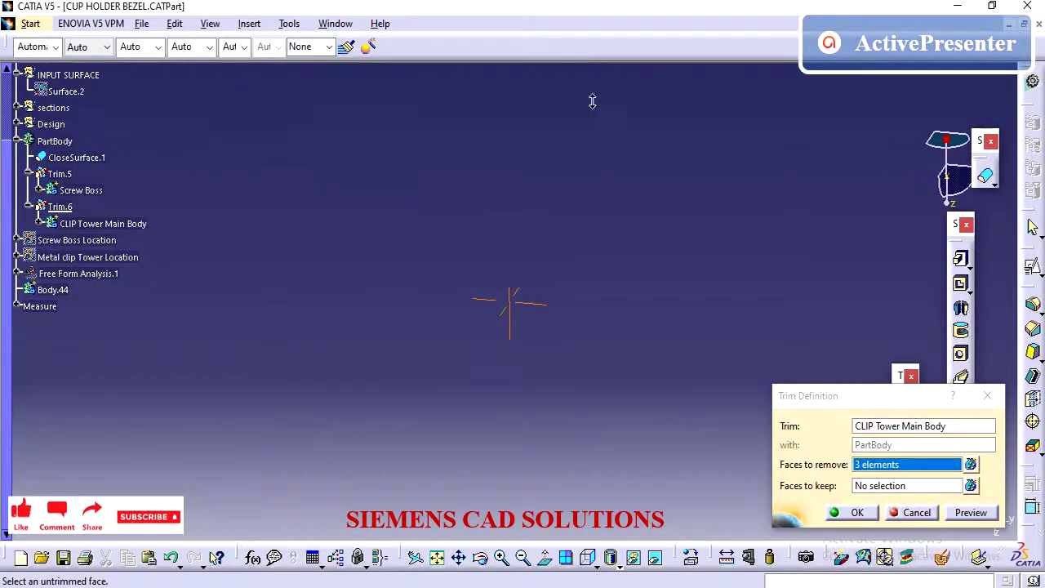
middle_click_drag(531, 386, 506, 464)
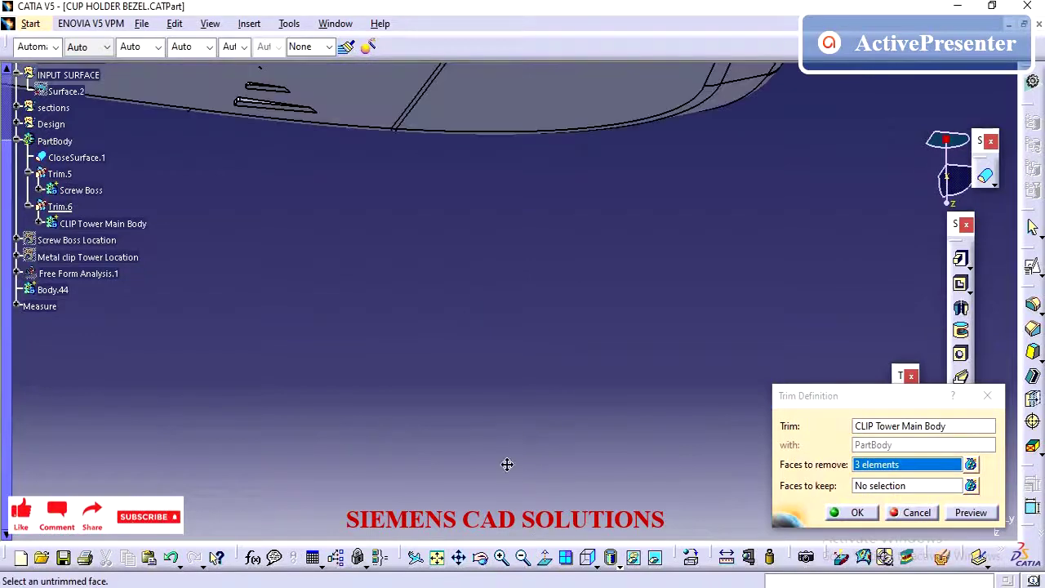
middle_click_drag(522, 347, 396, 374)
middle_click_drag(475, 380, 506, 241)
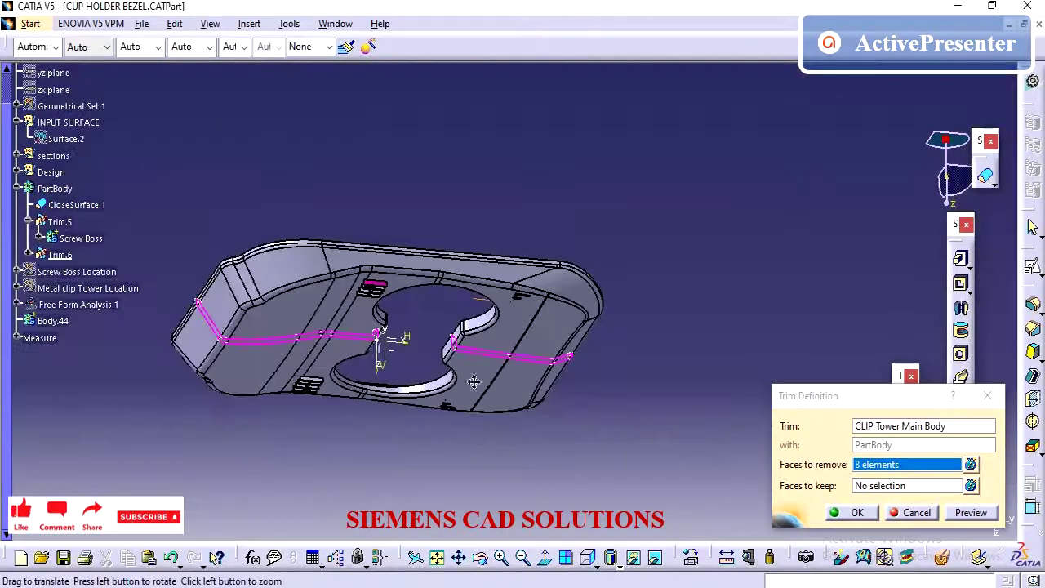
middle_click_drag(473, 381, 491, 378)
left_click(854, 512)
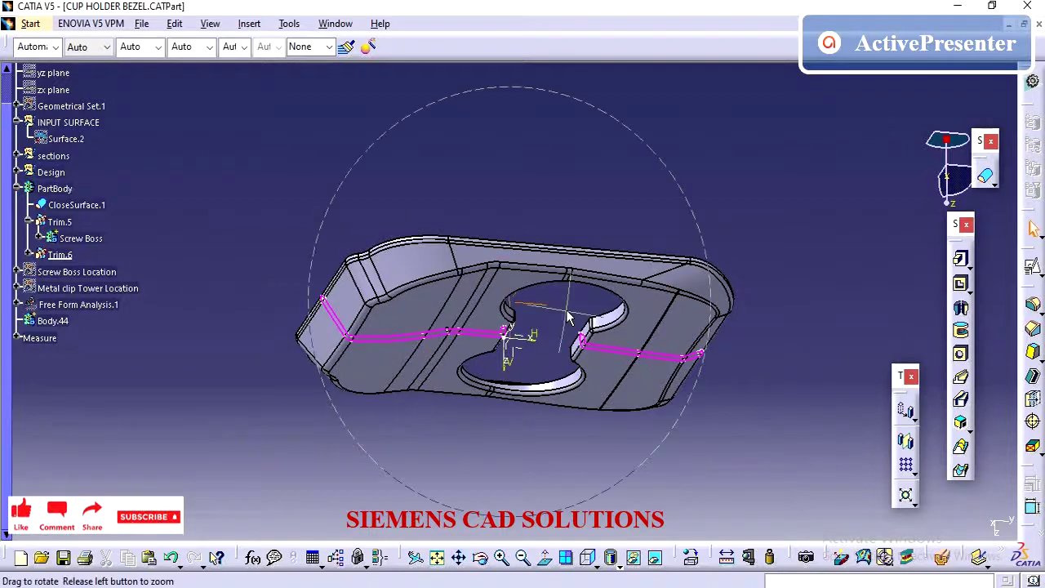
Step: Change the PartBody's colour to bright blue and view the bezel's inner side with its bosses and clip towers
middle_click_drag(562, 377, 508, 380)
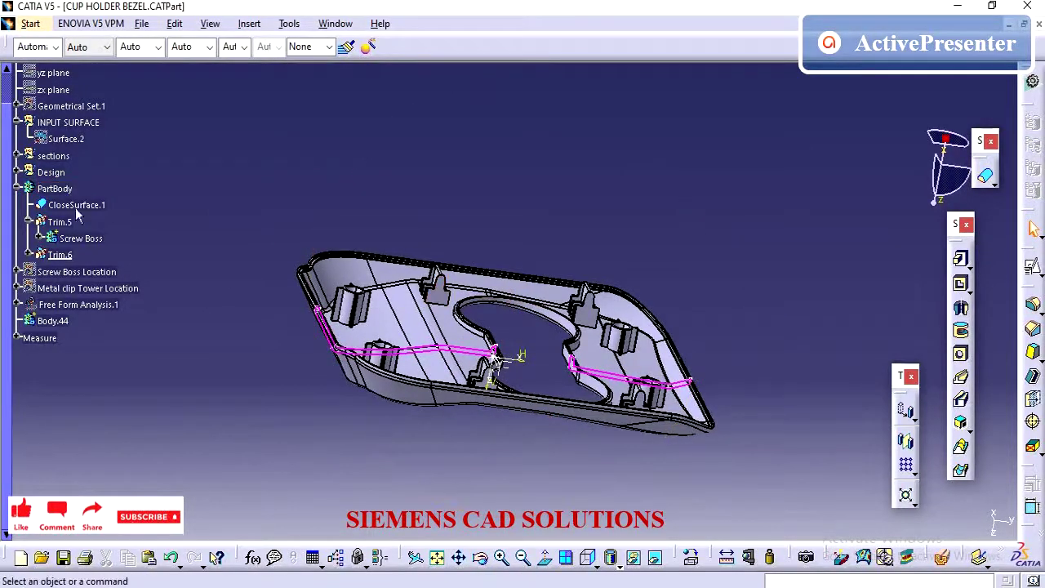
left_click(55, 189)
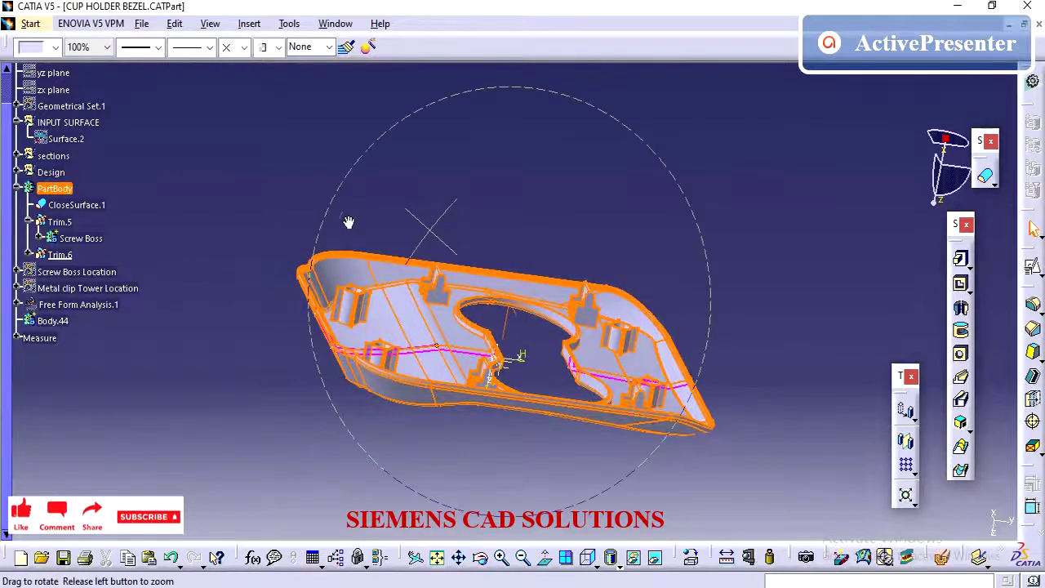
middle_click_drag(348, 222, 326, 221)
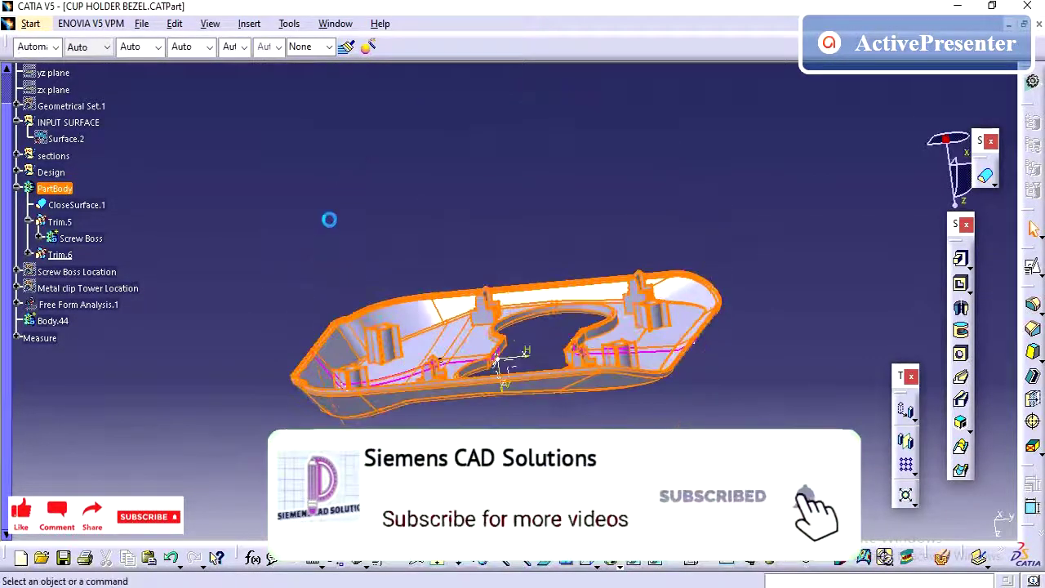
left_click(329, 219)
middle_click_drag(544, 364, 648, 400)
right_click(54, 189)
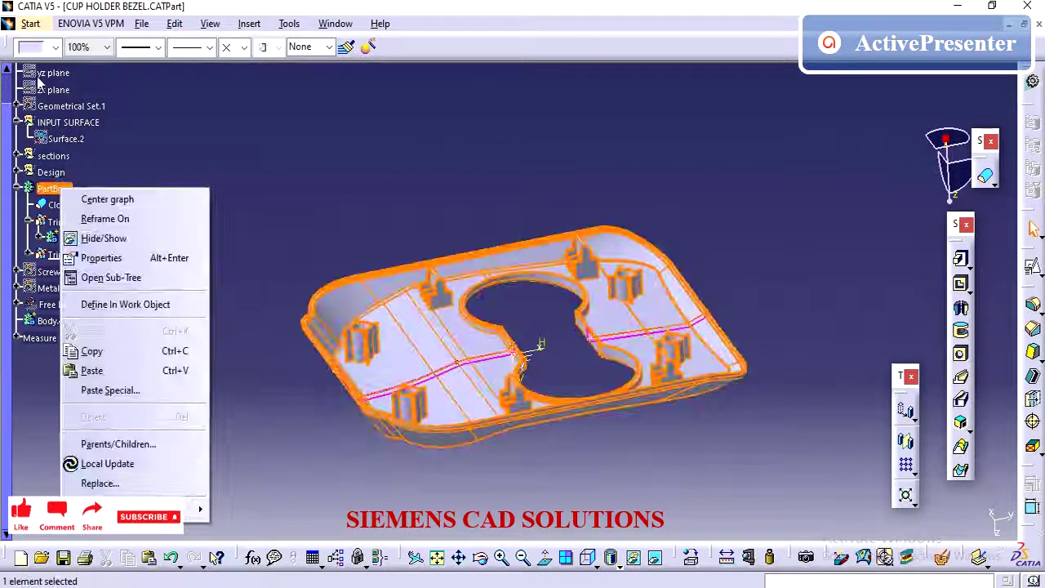
left_click(37, 49)
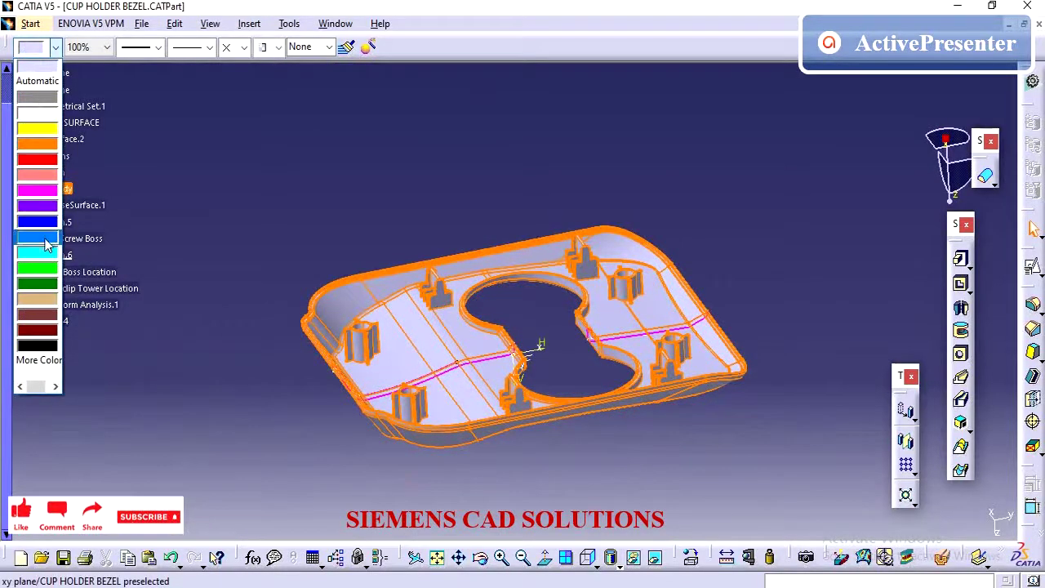
left_click(37, 238)
left_click(253, 215)
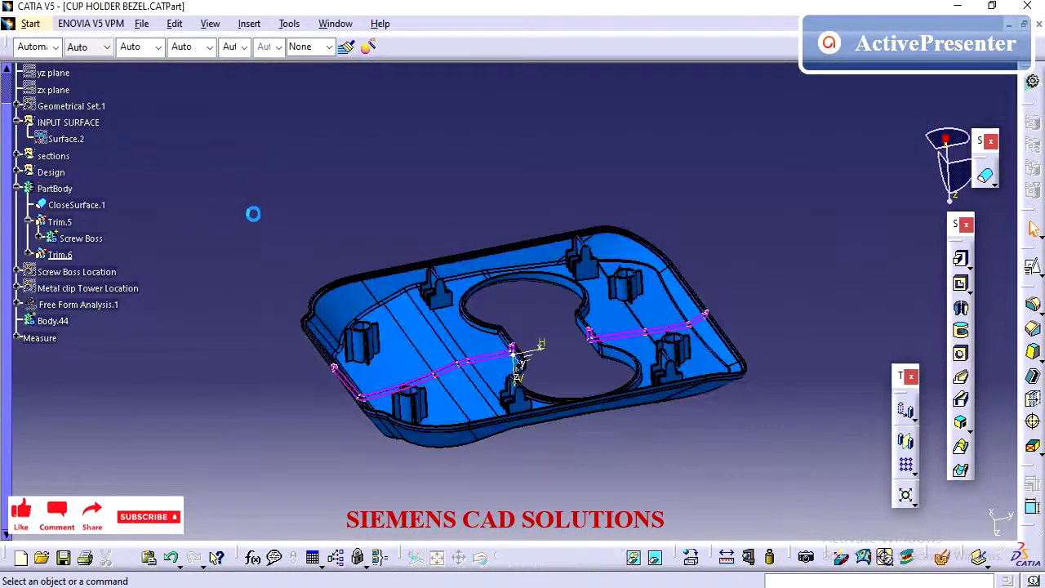
mouse_move(419, 229)
middle_mouse_down()
mouse_move(428, 291)
mouse_move(435, 220)
middle_mouse_up()
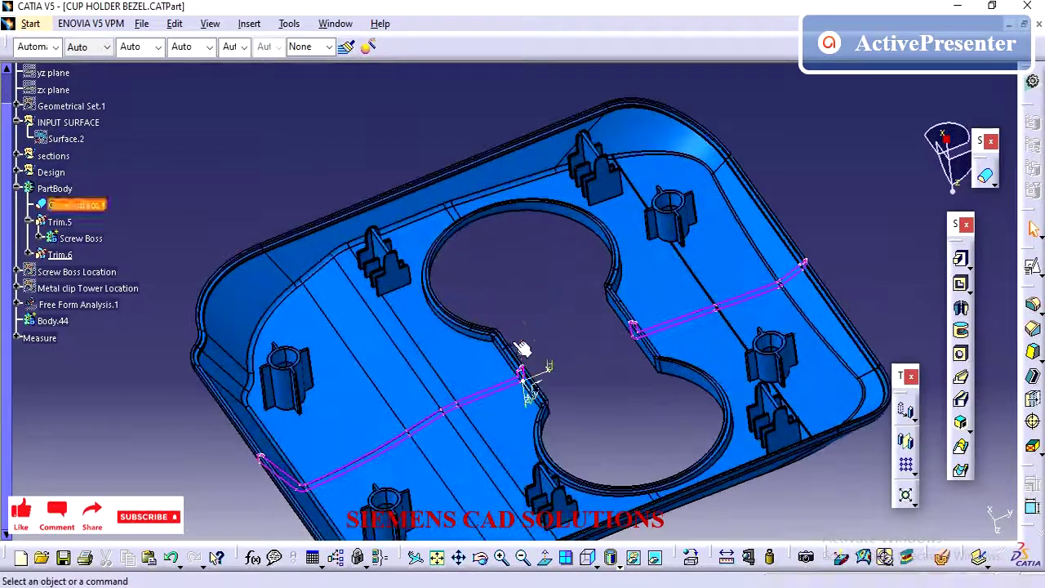
middle_click_drag(596, 425, 570, 433)
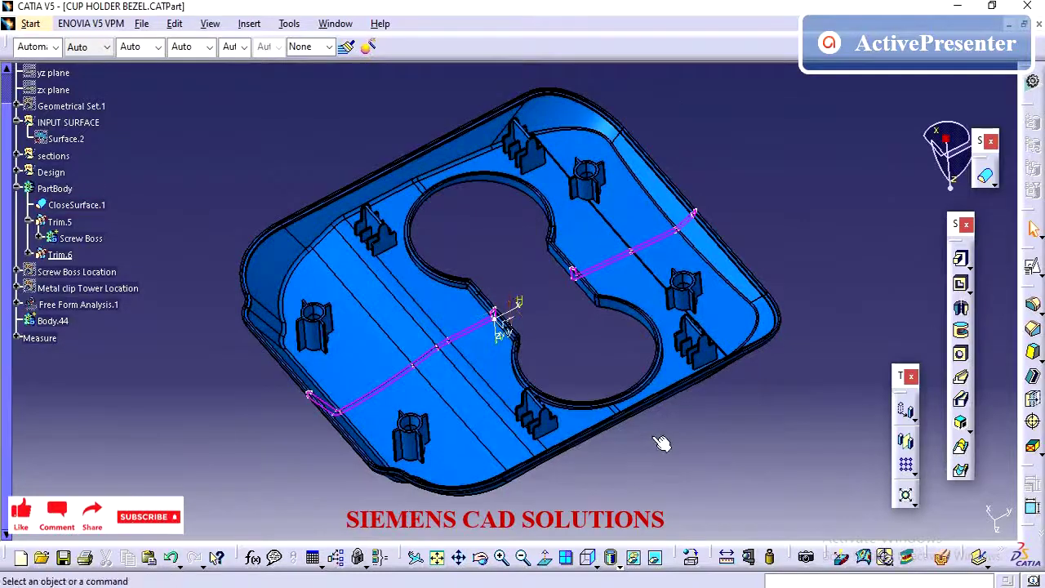